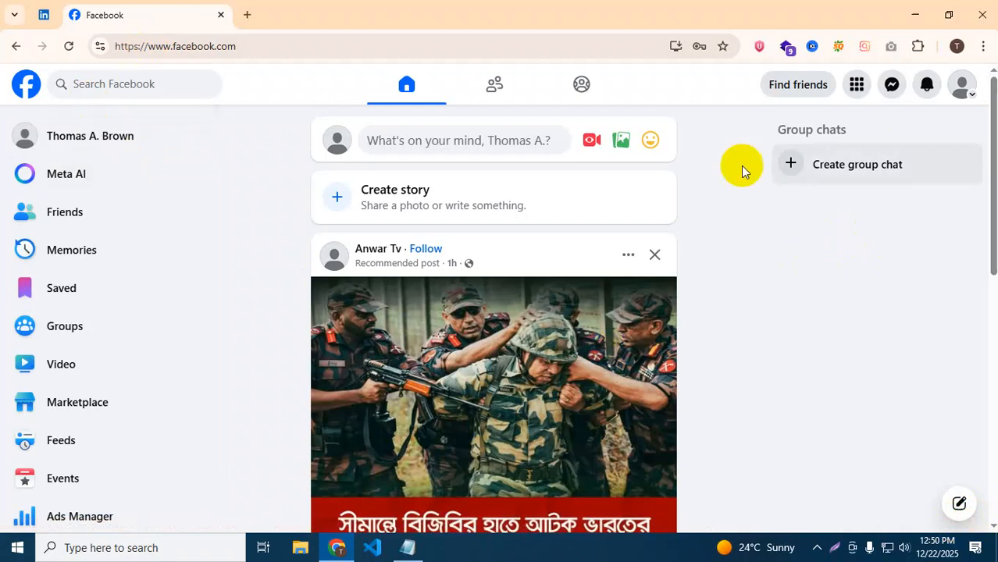
Expand the sidebar shortcuts with See more and go to the Pages section.
{"action": "scroll", "coordinate": [65, 478], "scroll_direction": "down", "scroll_amount": 2}
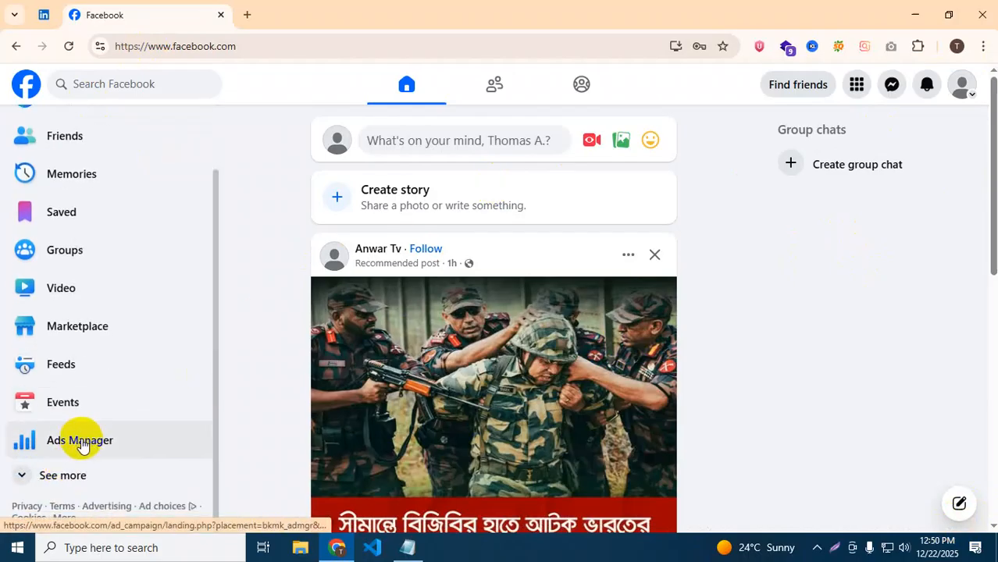
{"action": "left_click", "coordinate": [62, 478]}
{"action": "scroll", "coordinate": [61, 477], "scroll_direction": "down", "scroll_amount": 3}
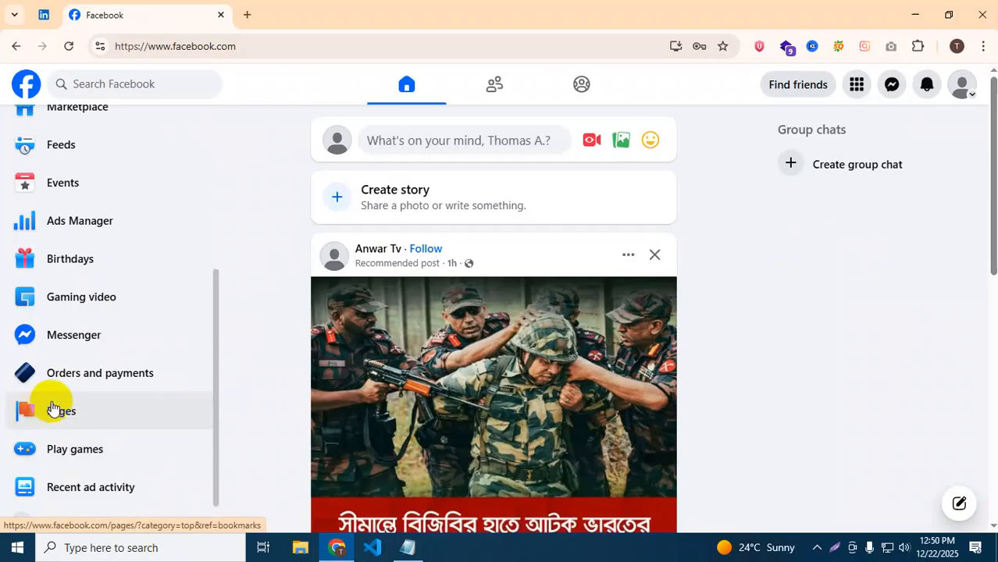
{"action": "left_click", "coordinate": [49, 407]}
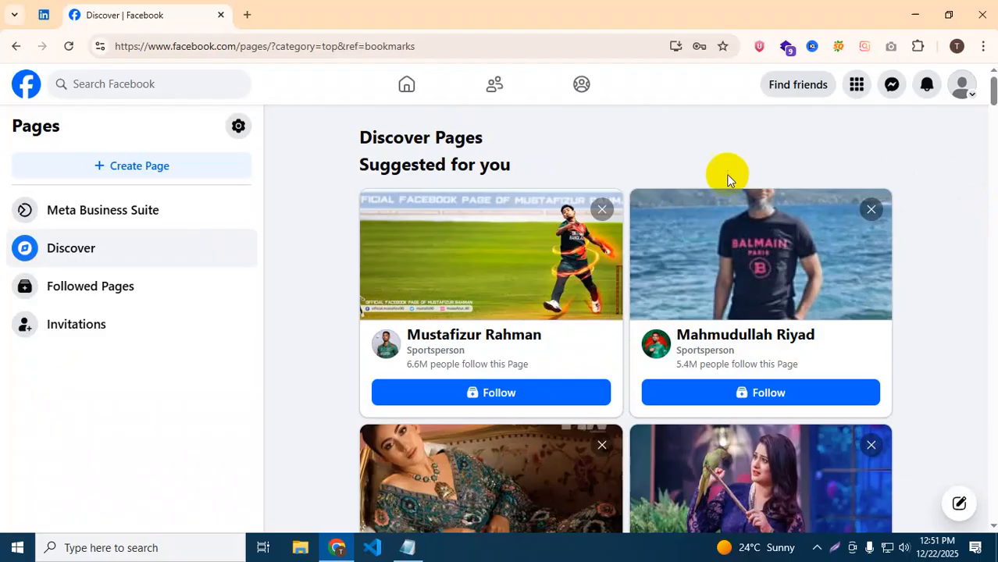
Start a new Page with the + Create Page button.
{"action": "left_click", "coordinate": [106, 166]}
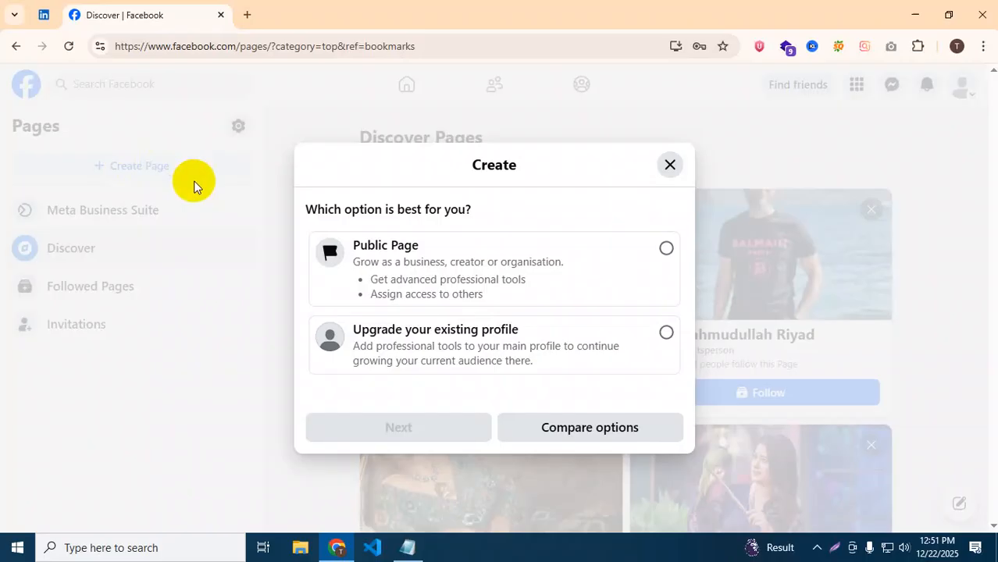
Choose Public Page and continue to the Create new Page introduction.
{"action": "left_click", "coordinate": [443, 277]}
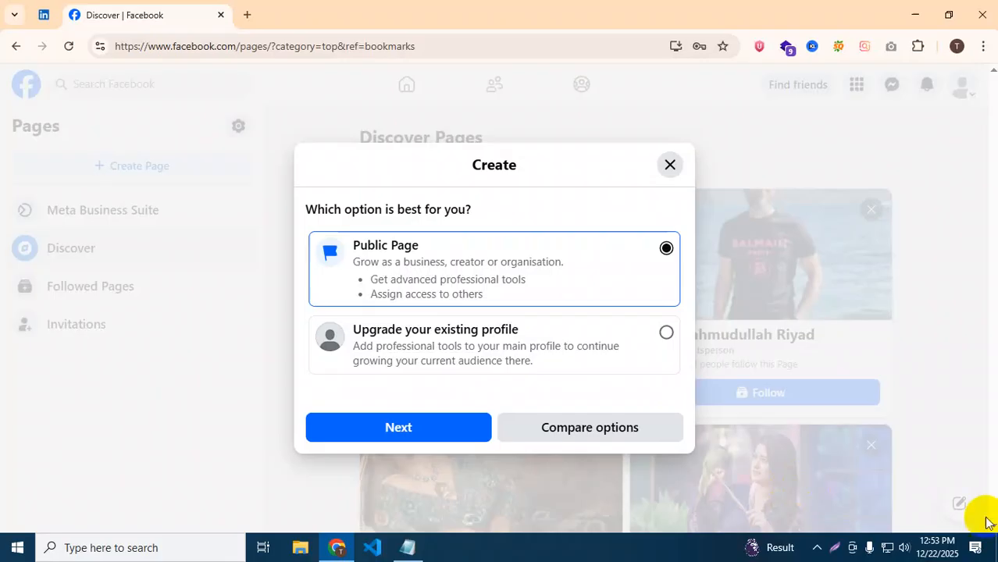
{"action": "left_click", "coordinate": [377, 439]}
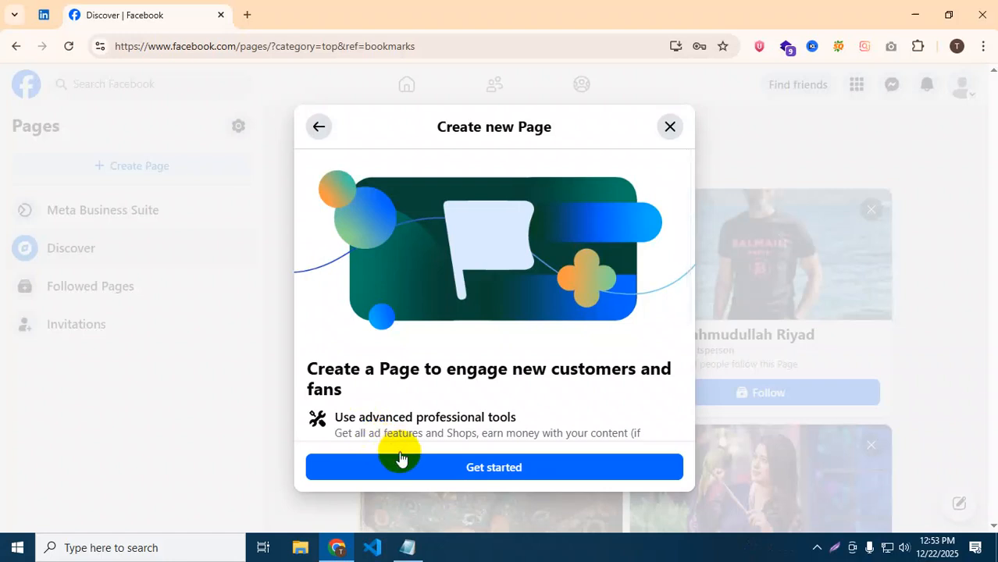
Get started to open the Create a Page form with name, category and bio fields.
{"action": "left_click", "coordinate": [413, 467]}
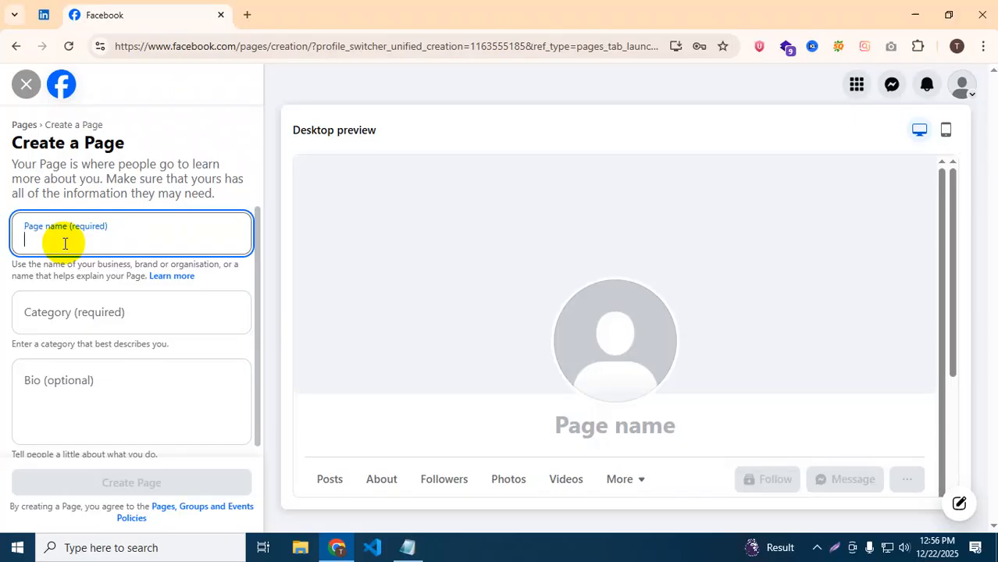
Name the Page 'ASSET DIGITAL 1' and begin a category search.
{"action": "type", "text": "DM"}
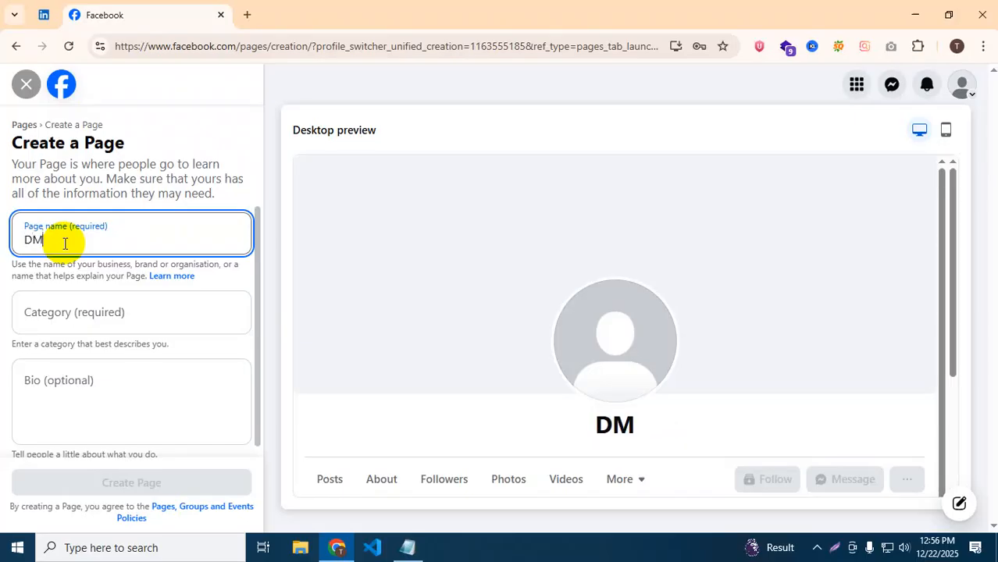
{"action": "key", "text": "BackSpace"}
{"action": "key", "text": "BackSpace"}
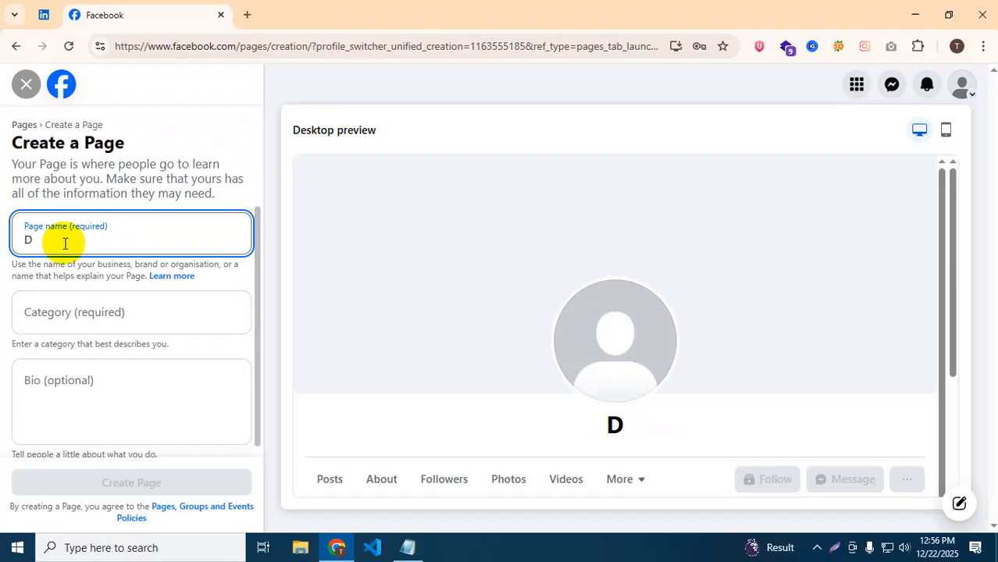
{"action": "type", "text": "ASSET "}
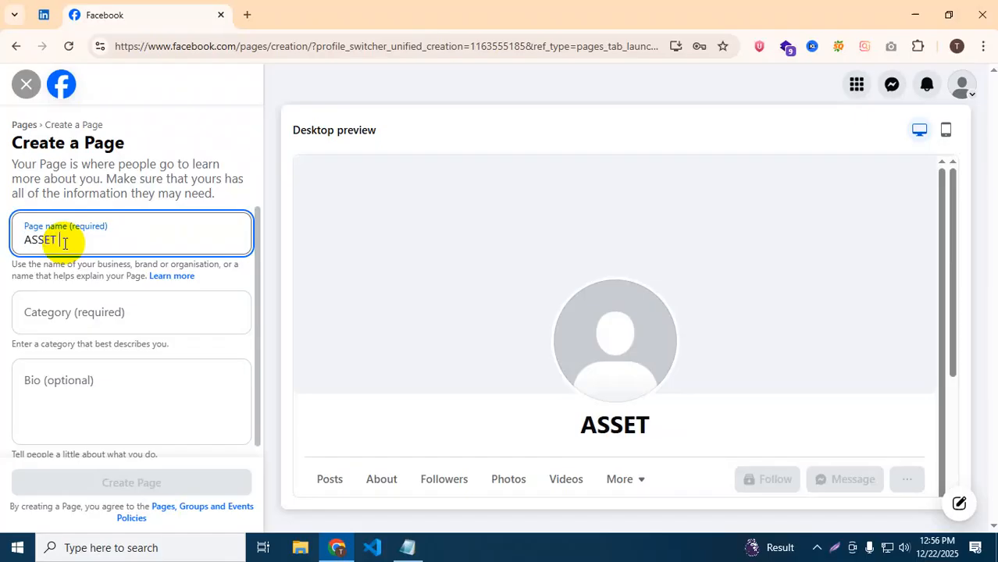
{"action": "type", "text": "DIGIT"}
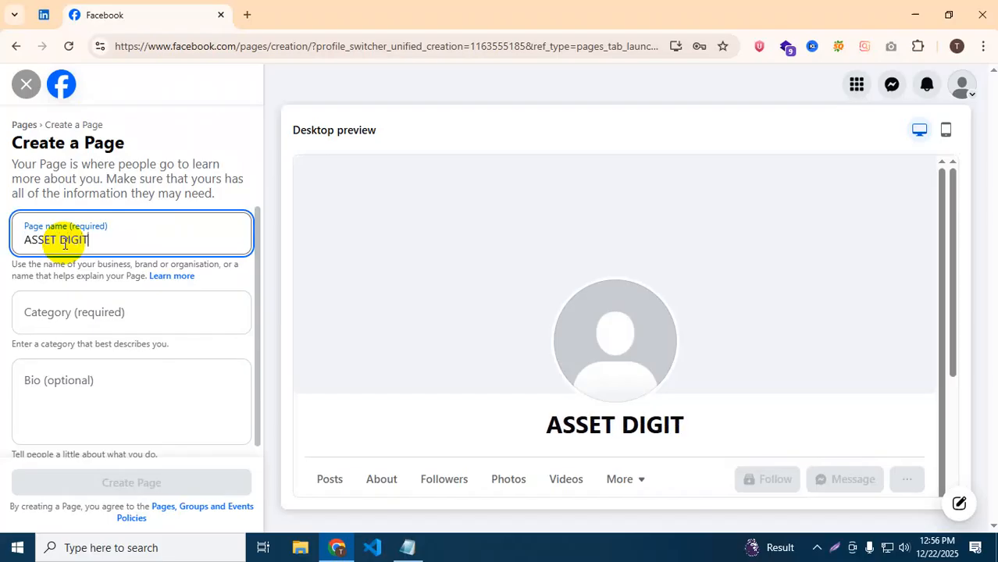
{"action": "type", "text": "AL 1"}
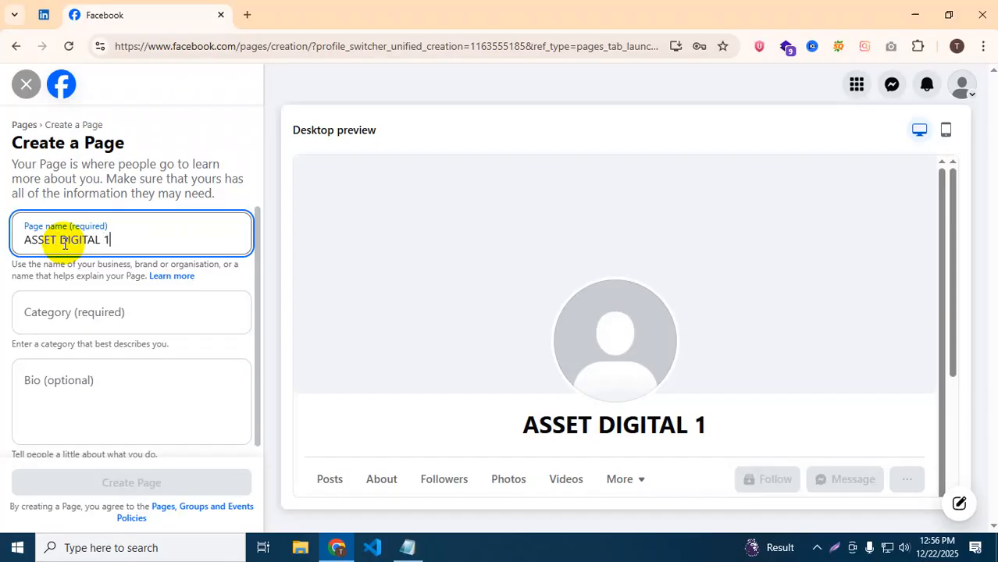
{"action": "left_click", "coordinate": [79, 310]}
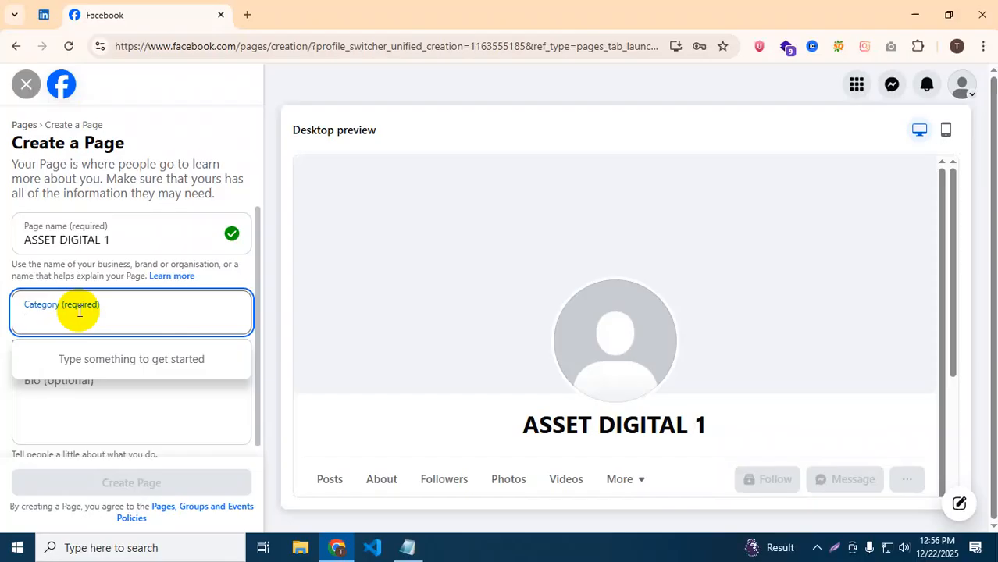
{"action": "type", "text": "IT"}
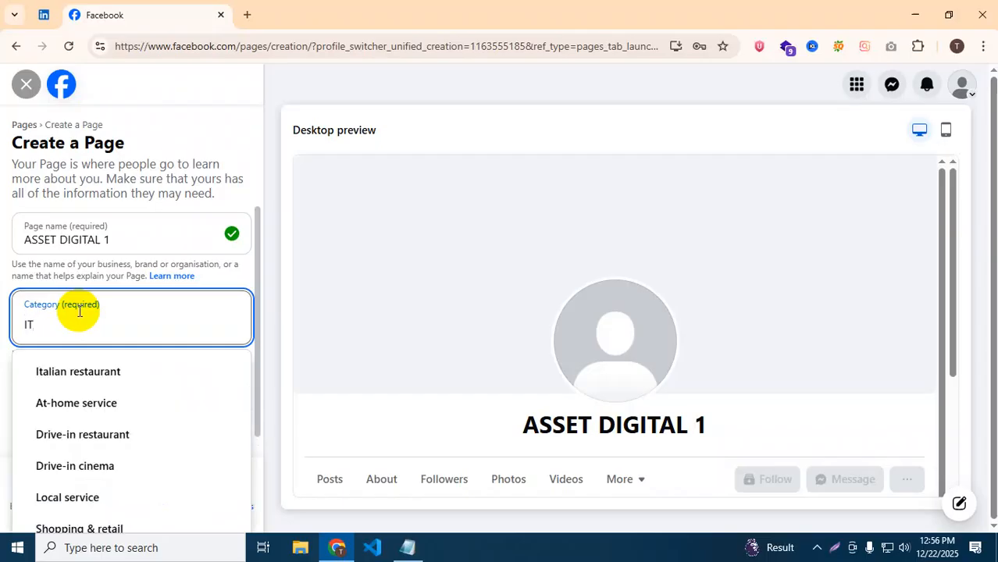
Add Market research consultant, Marketing agency and Advertising/marketing as the Page's categories.
{"action": "key", "text": "BackSpace"}
{"action": "key", "text": "BackSpace"}
{"action": "type", "text": "E"}
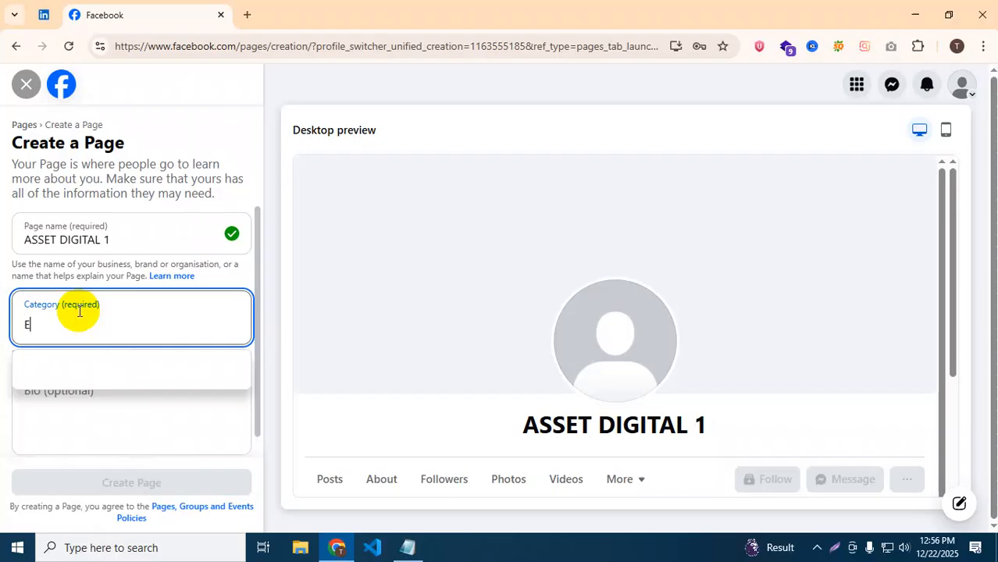
{"action": "type", "text": "DUCT"}
{"action": "key", "text": "BackSpace"}
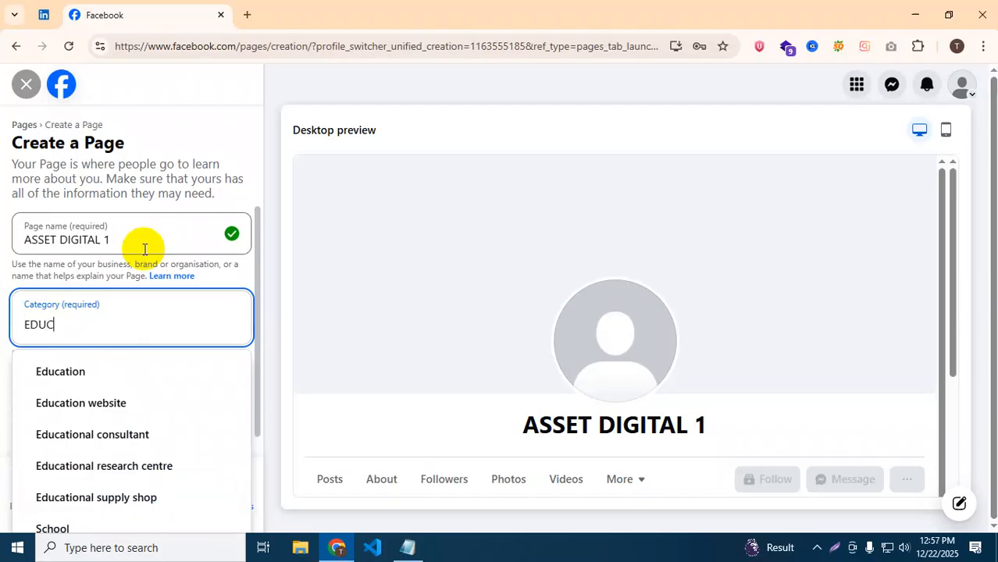
{"action": "key", "text": "BackSpace"}
{"action": "key", "text": "BackSpace"}
{"action": "key", "text": "BackSpace"}
{"action": "key", "text": "BackSpace"}
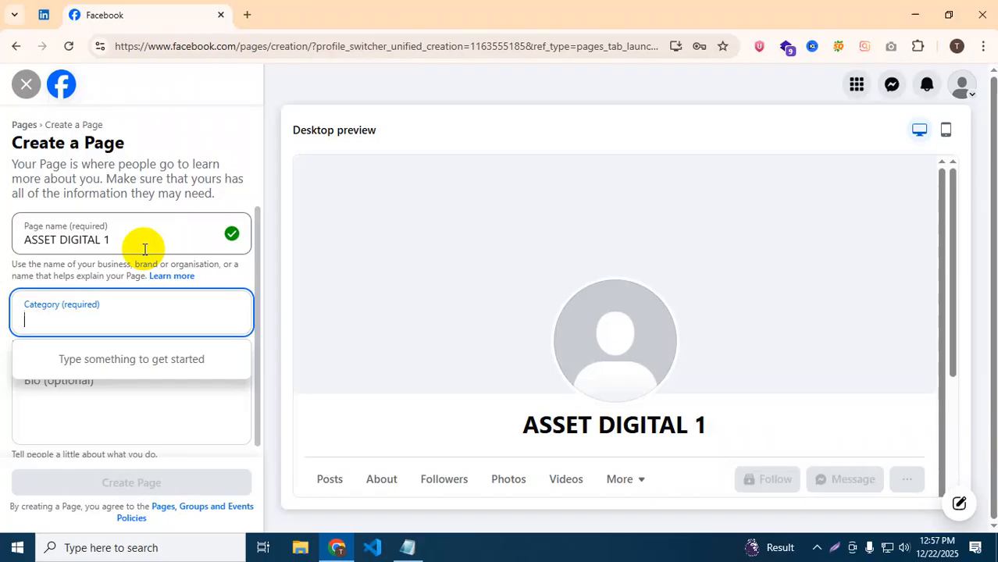
{"action": "type", "text": "MAR"}
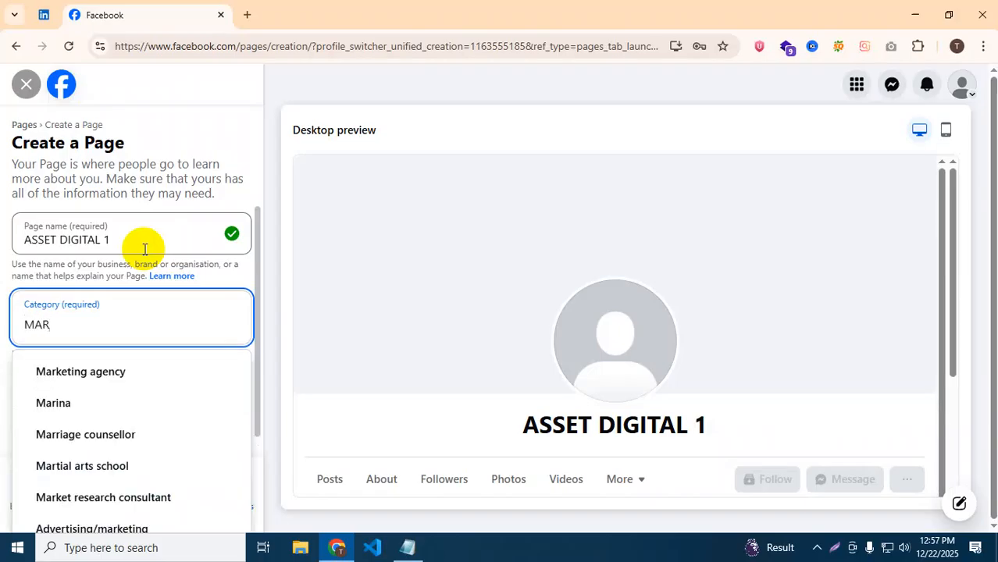
{"action": "left_click", "coordinate": [99, 498]}
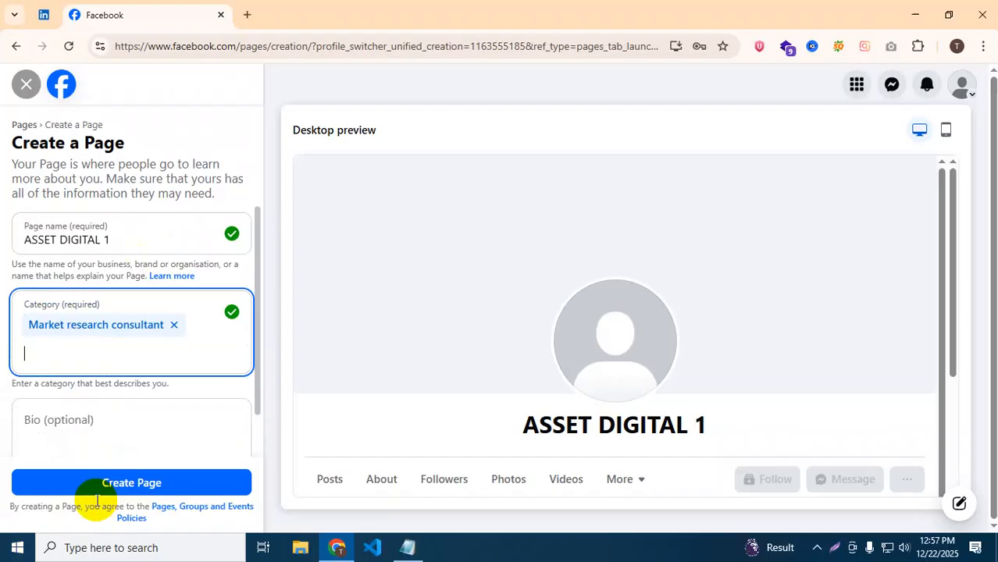
{"action": "type", "text": "MARK"}
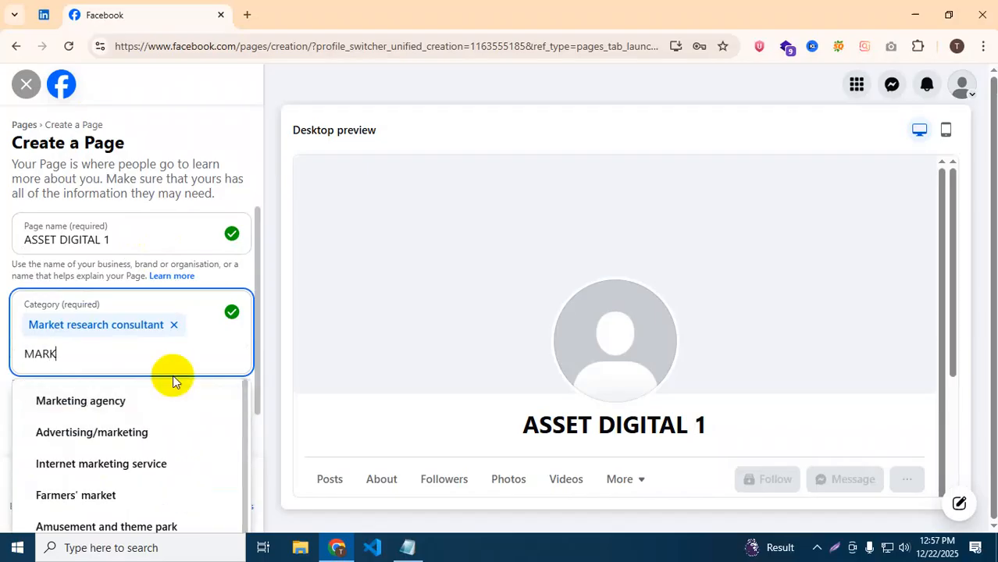
{"action": "left_click", "coordinate": [143, 403]}
{"action": "type", "text": "ADVE"}
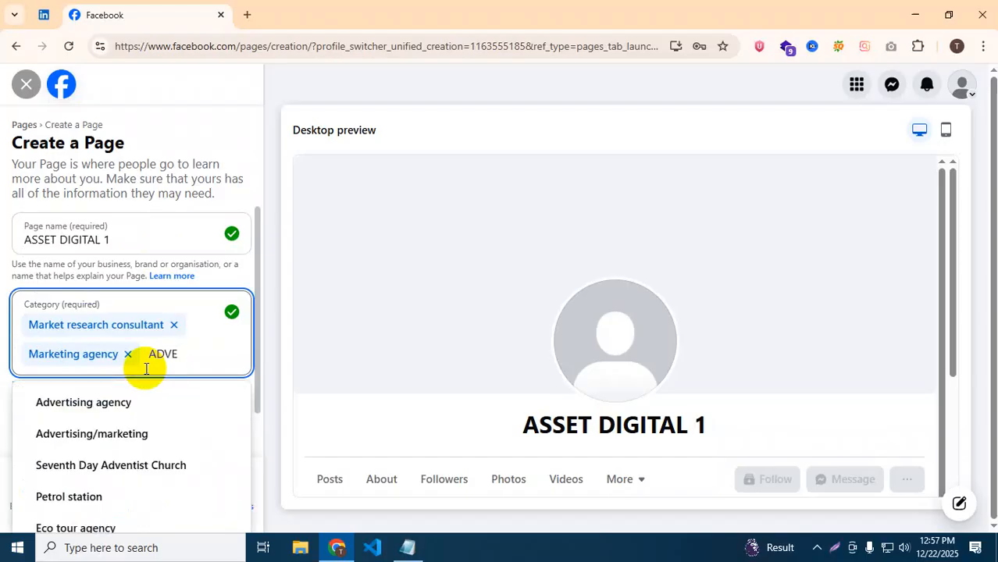
{"action": "left_click", "coordinate": [111, 433]}
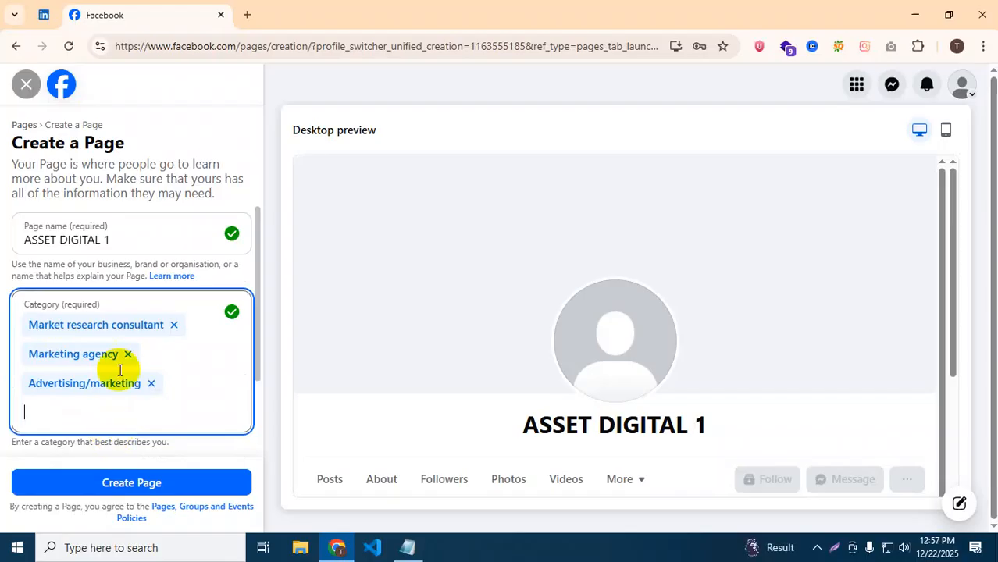
Remove Market research consultant and the stray '3D' text, keeping Marketing agency and Advertising/marketing.
{"action": "left_click", "coordinate": [175, 324]}
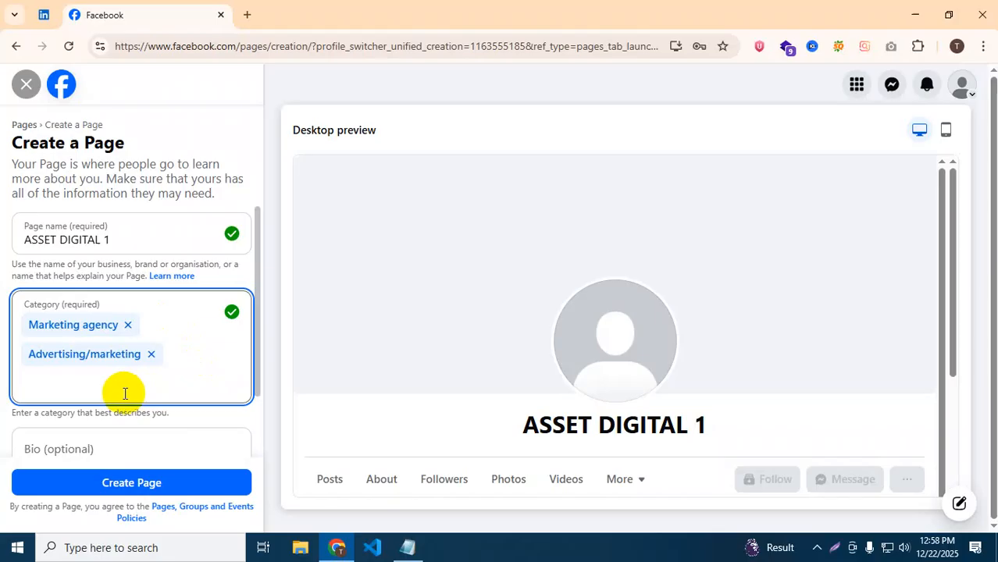
{"action": "scroll", "coordinate": [125, 393], "scroll_direction": "down", "scroll_amount": 1}
{"action": "scroll", "coordinate": [125, 394], "scroll_direction": "up", "scroll_amount": 1}
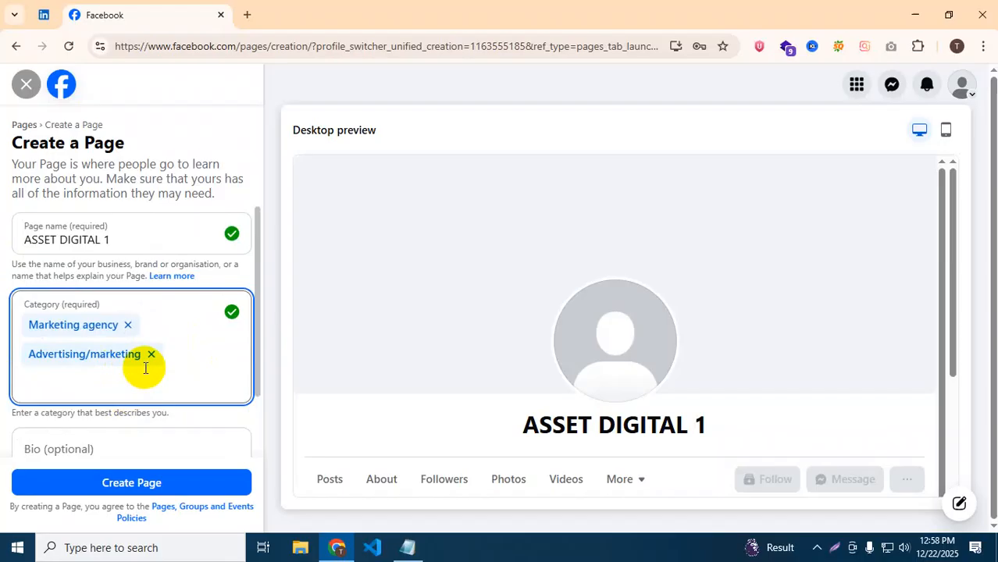
{"action": "left_click", "coordinate": [174, 354]}
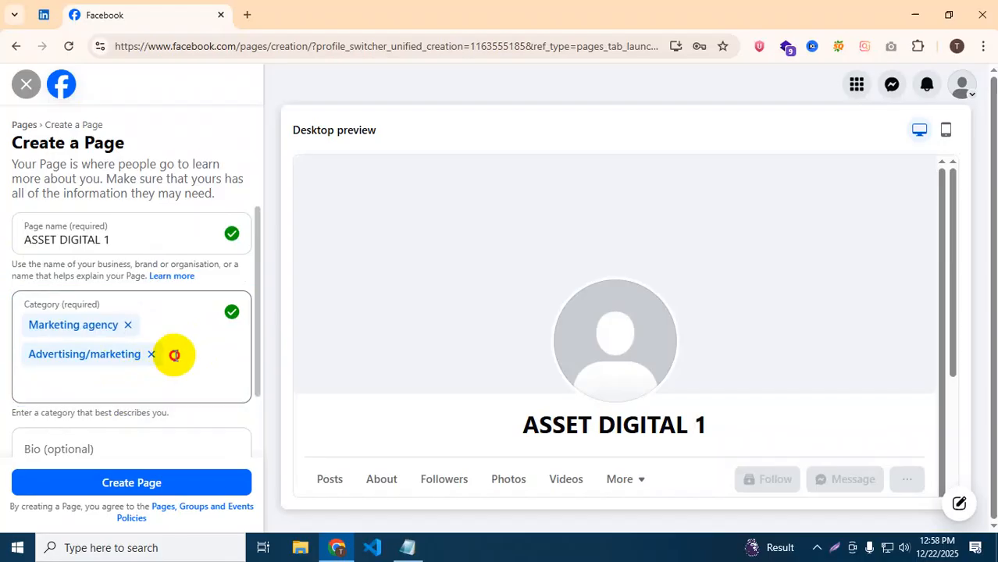
{"action": "type", "text": "3D"}
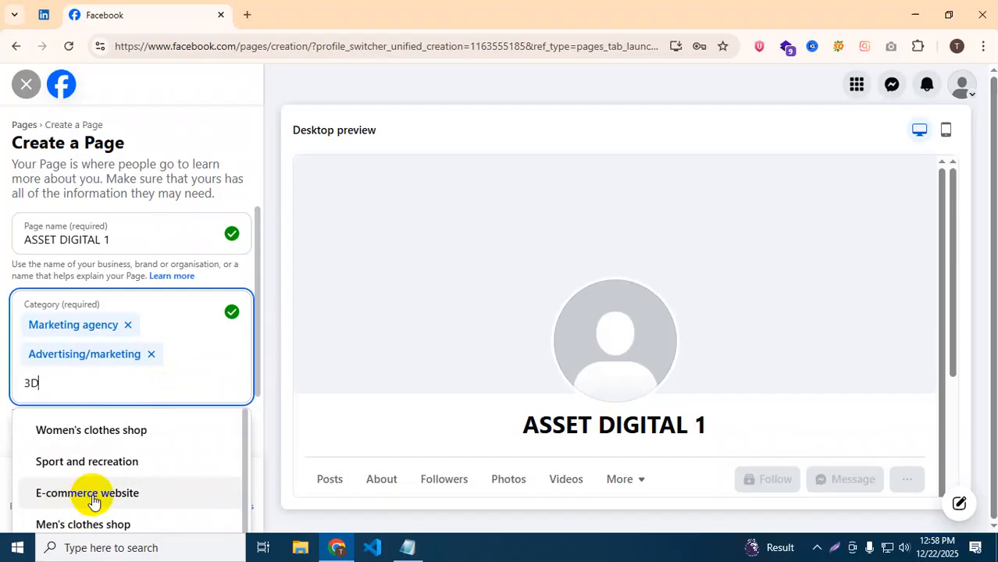
{"action": "left_click_drag", "start_coordinate": [56, 383], "coordinate": [21, 388]}
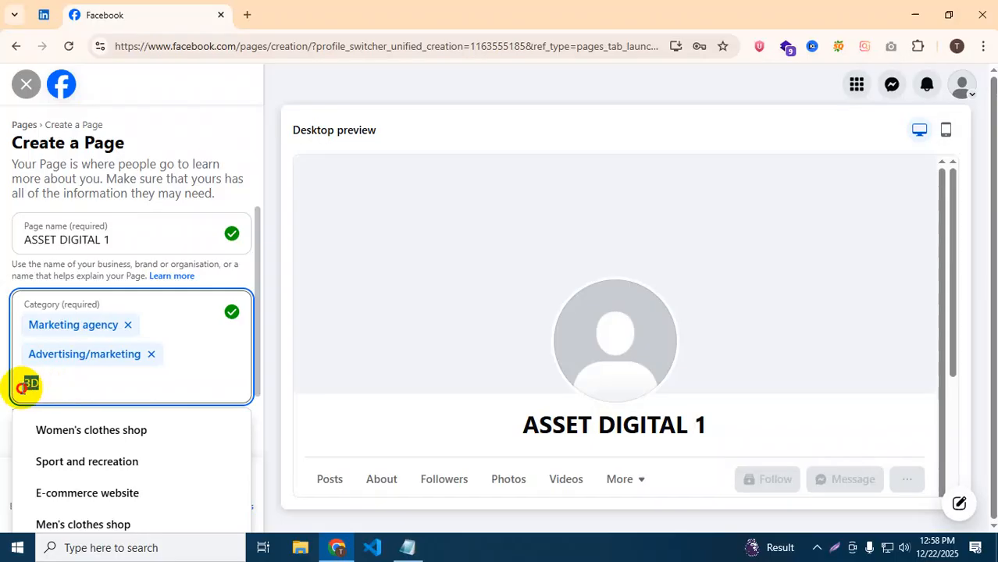
{"action": "key", "text": "BackSpace"}
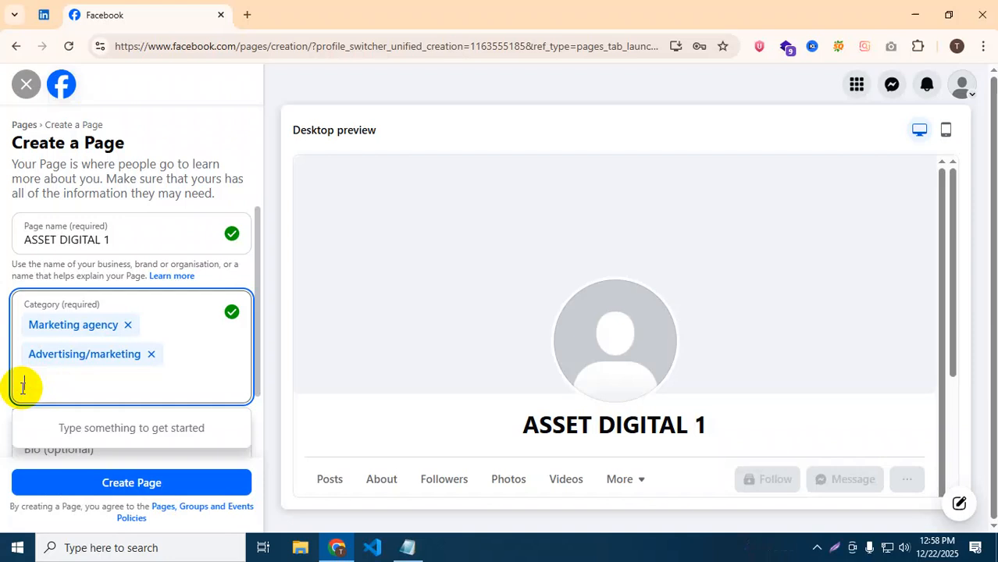
{"action": "scroll", "coordinate": [54, 383], "scroll_direction": "down", "scroll_amount": 1}
Write 'Accelerate' in the Bio, fixing the misspelling with the spellcheck suggestion.
{"action": "left_click", "coordinate": [77, 401]}
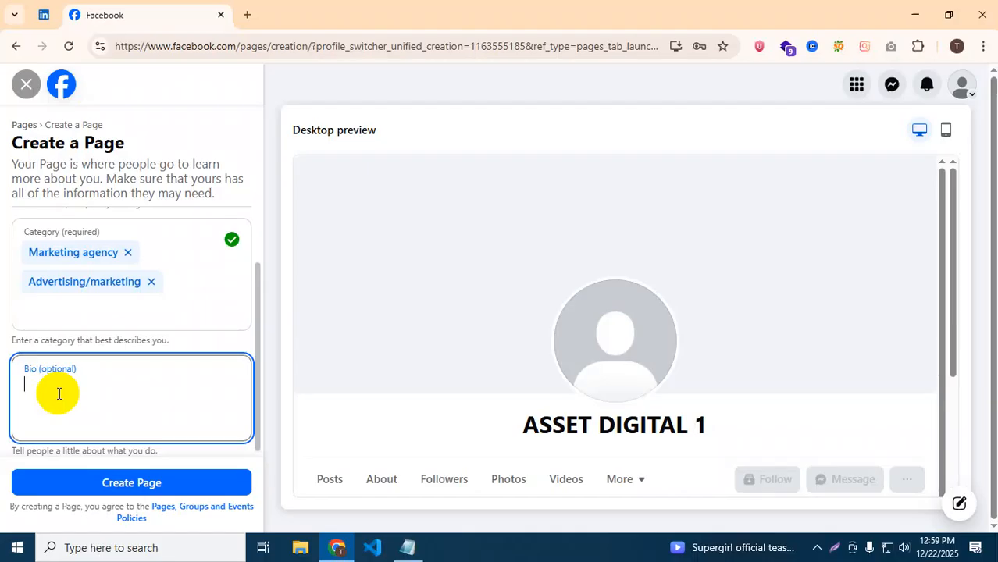
{"action": "type", "text": "w"}
{"action": "key", "text": "BackSpace"}
{"action": "type", "text": "We "}
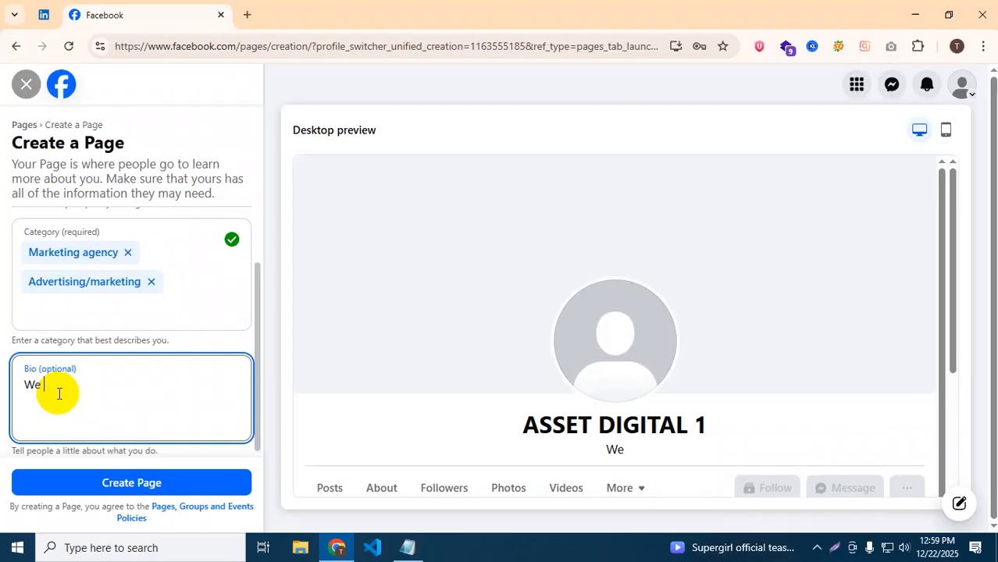
{"action": "type", "text": "Are Di"}
{"action": "key", "text": "BackSpace"}
{"action": "key", "text": "BackSpace"}
{"action": "key", "text": "BackSpace"}
{"action": "key", "text": "BackSpace"}
{"action": "key", "text": "BackSpace"}
{"action": "key", "text": "BackSpace"}
{"action": "key", "text": "BackSpace"}
{"action": "key", "text": "BackSpace"}
{"action": "key", "text": "BackSpace"}
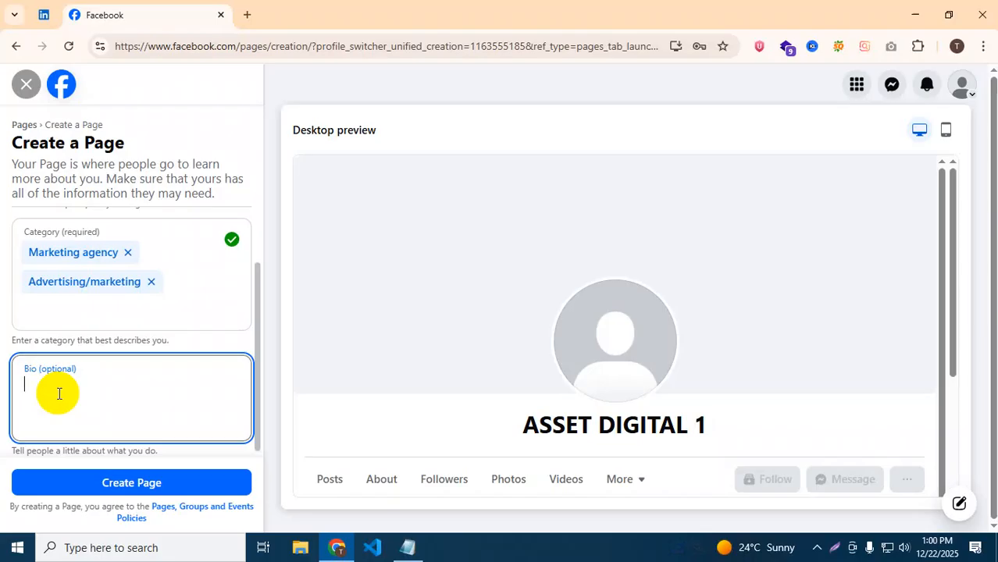
{"action": "type", "text": "to"}
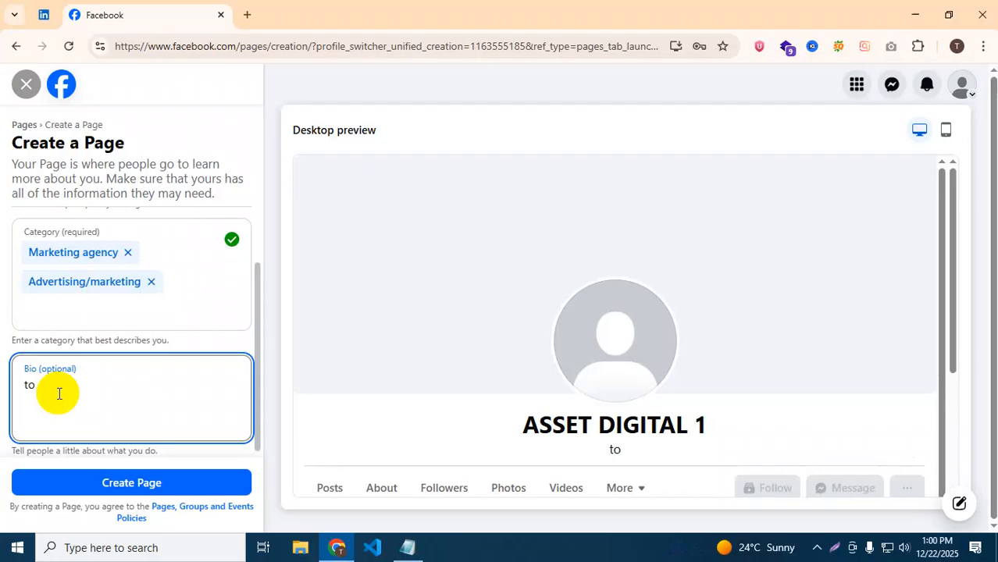
{"action": "key", "text": "BackSpace"}
{"action": "key", "text": "BackSpace"}
{"action": "type", "text": "Excell"}
{"action": "key", "text": "BackSpace"}
{"action": "type", "text": "as"}
{"action": "key", "text": "BackSpace"}
{"action": "type", "text": "rate"}
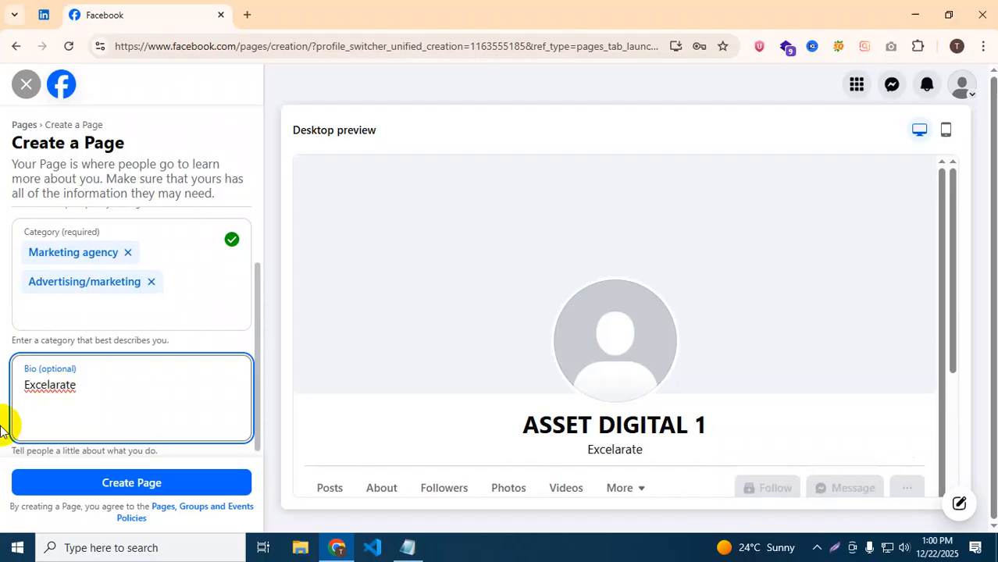
{"action": "right_click", "coordinate": [43, 385]}
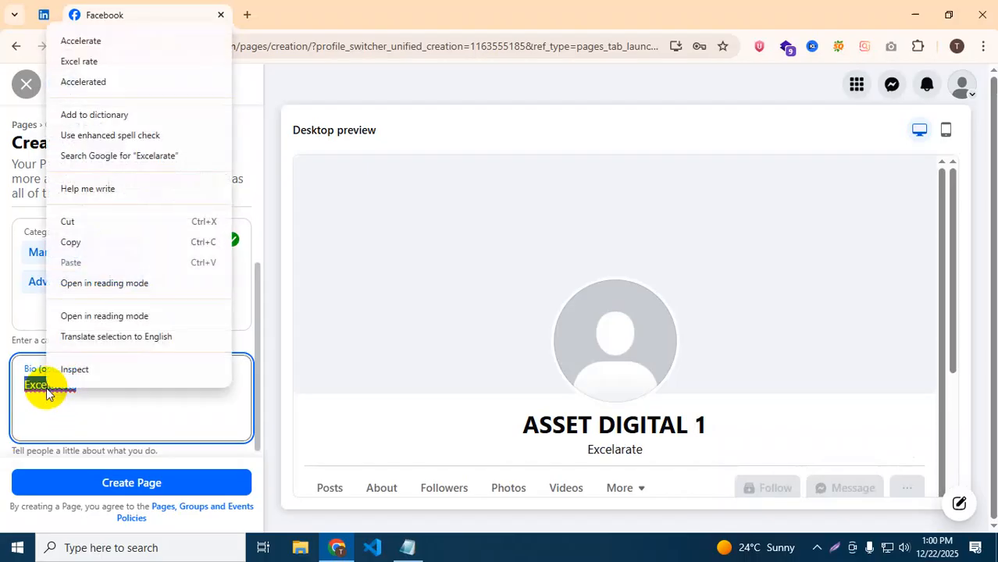
{"action": "left_click", "coordinate": [117, 40]}
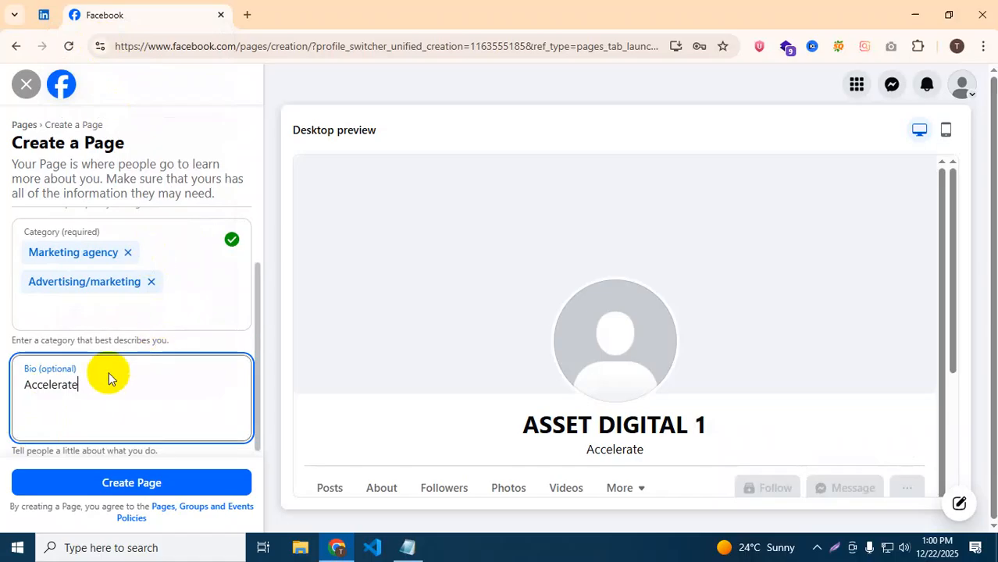
Complete the bio as 'Accelerate your Business' and submit the Page for creation.
{"action": "type", "text": "your"}
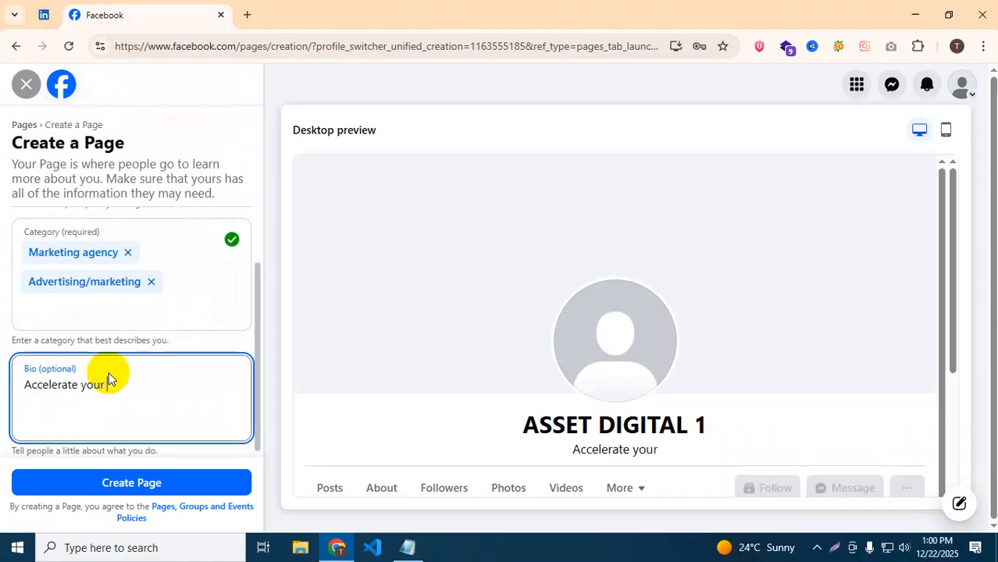
{"action": "type", "text": " Bus"}
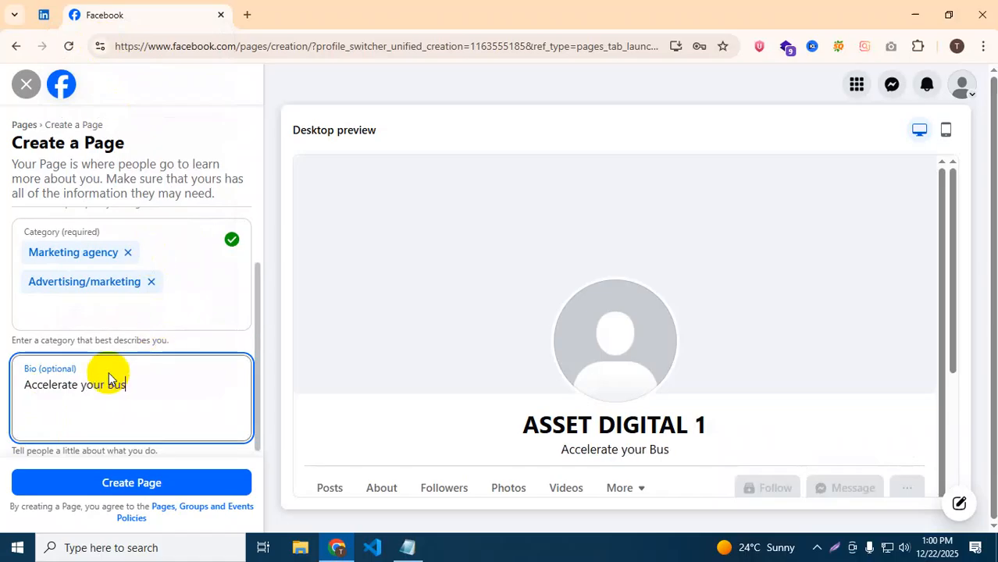
{"action": "type", "text": "iness"}
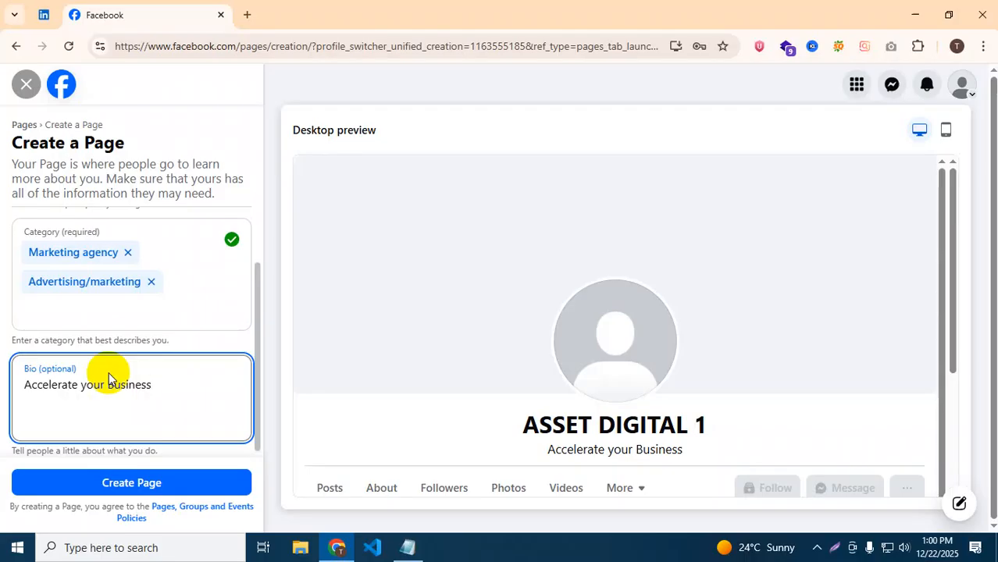
{"action": "scroll", "coordinate": [196, 392], "scroll_direction": "up", "scroll_amount": 2}
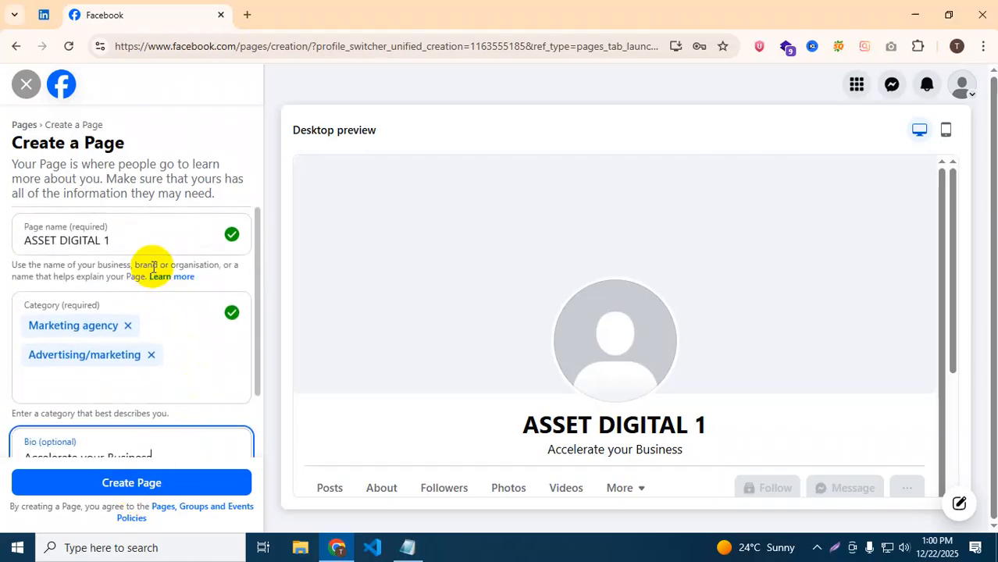
{"action": "scroll", "coordinate": [139, 352], "scroll_direction": "down", "scroll_amount": 2}
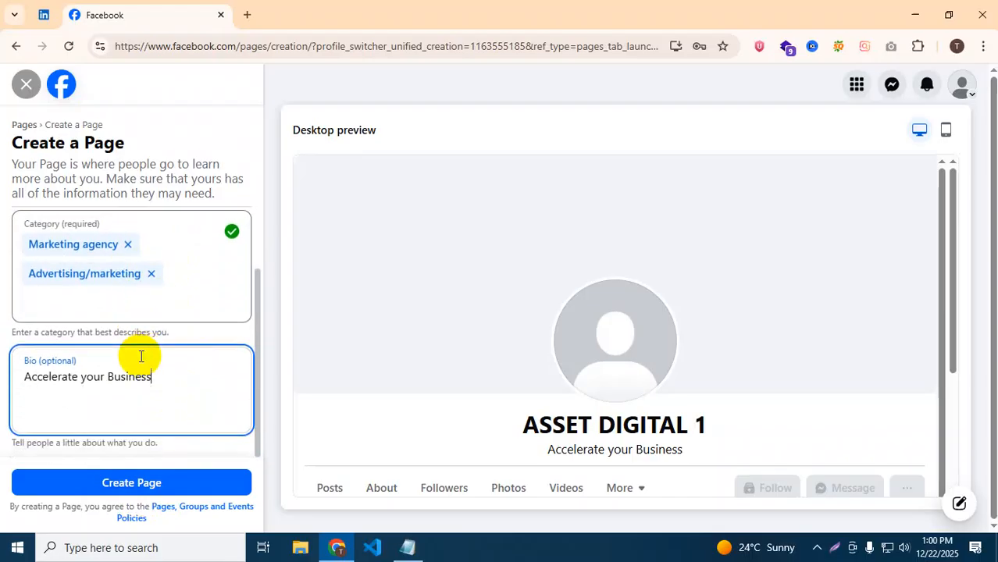
{"action": "left_click", "coordinate": [134, 490]}
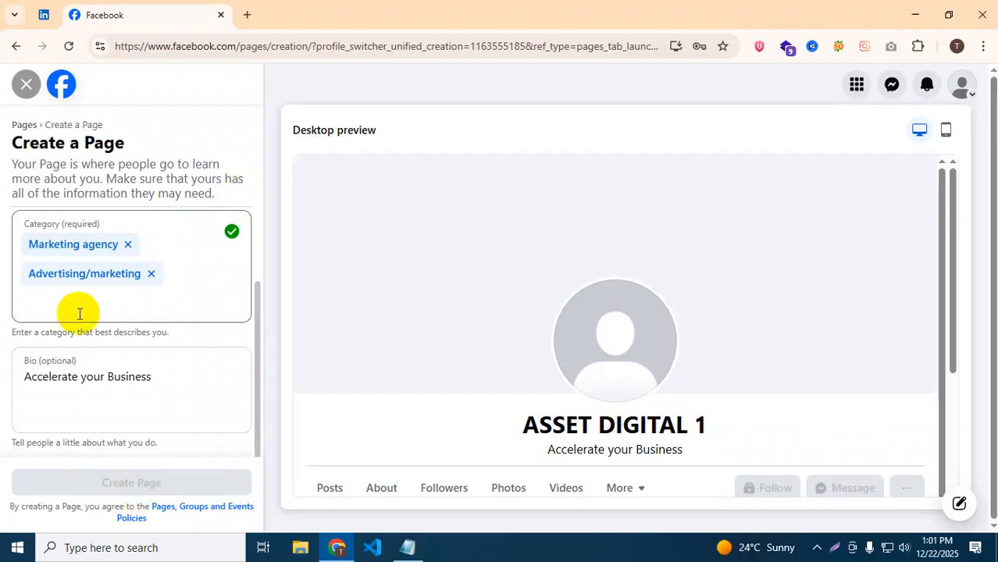
Return to the flagged Page name field to edit the rejected name.
{"action": "scroll", "coordinate": [89, 312], "scroll_direction": "up", "scroll_amount": 2}
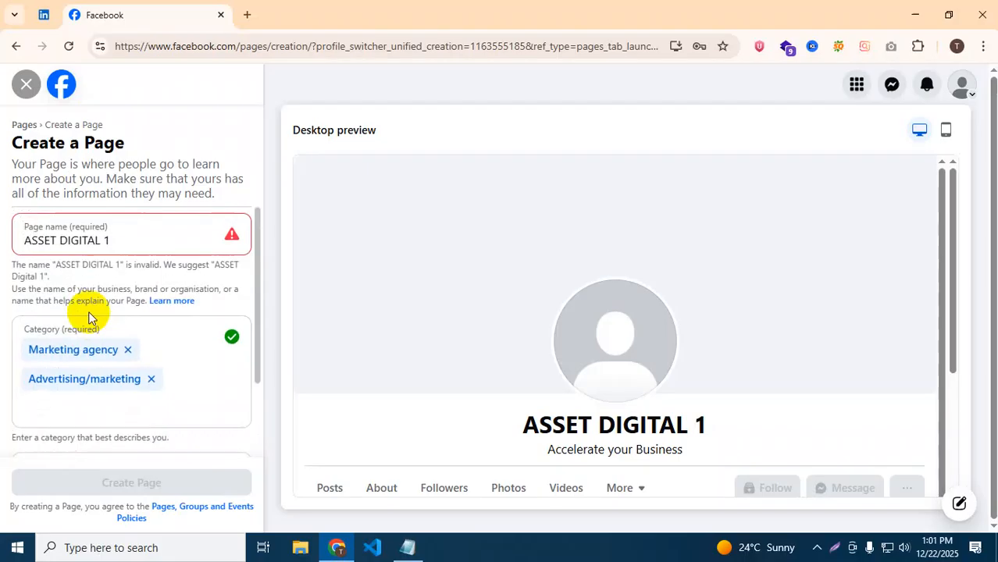
{"action": "left_click", "coordinate": [118, 235]}
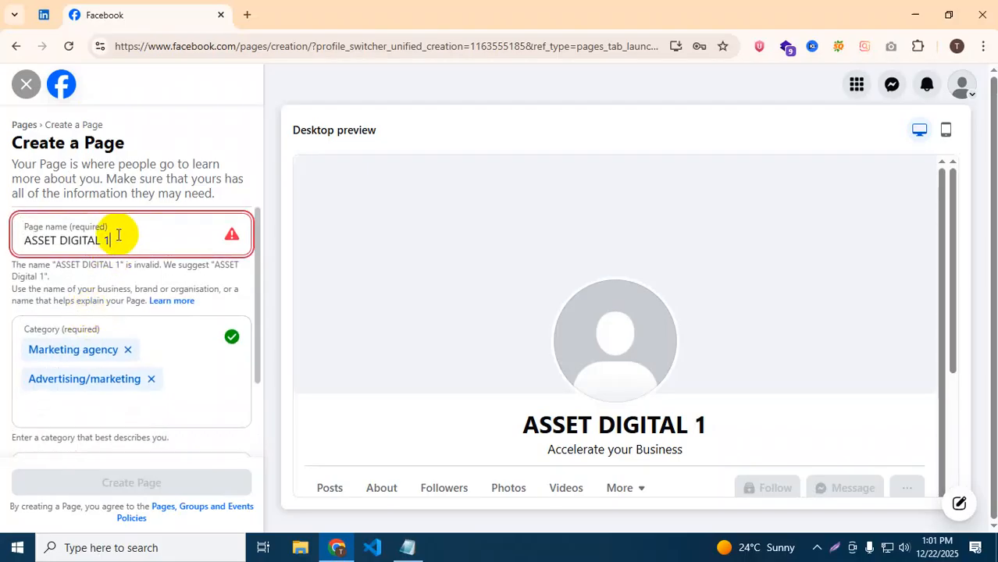
Drop the trailing 1, retry creation, then prefix 'Kaizen' and lowercase 'Asset'.
{"action": "key", "text": "BackSpace"}
{"action": "key", "text": "BackSpace"}
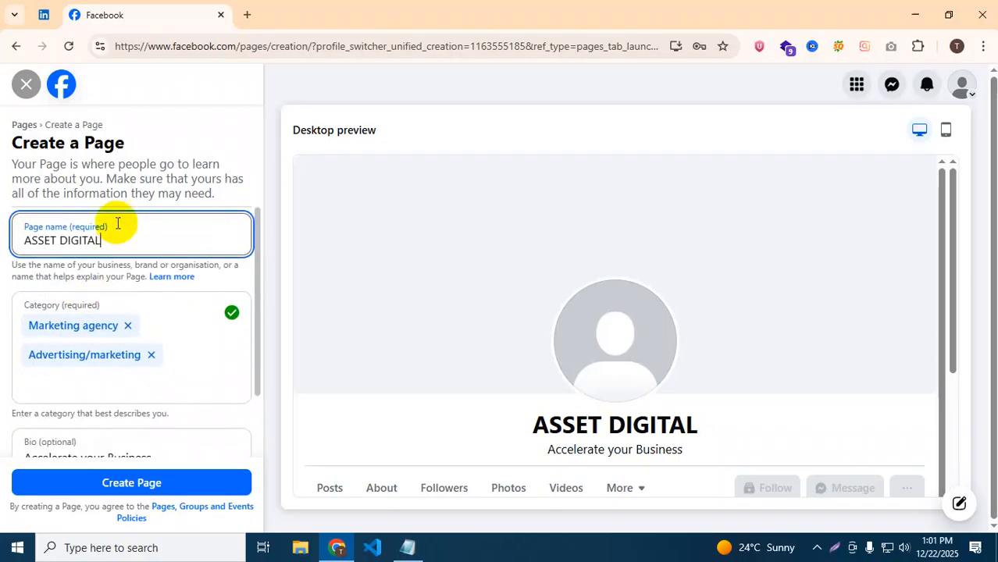
{"action": "left_click", "coordinate": [121, 484]}
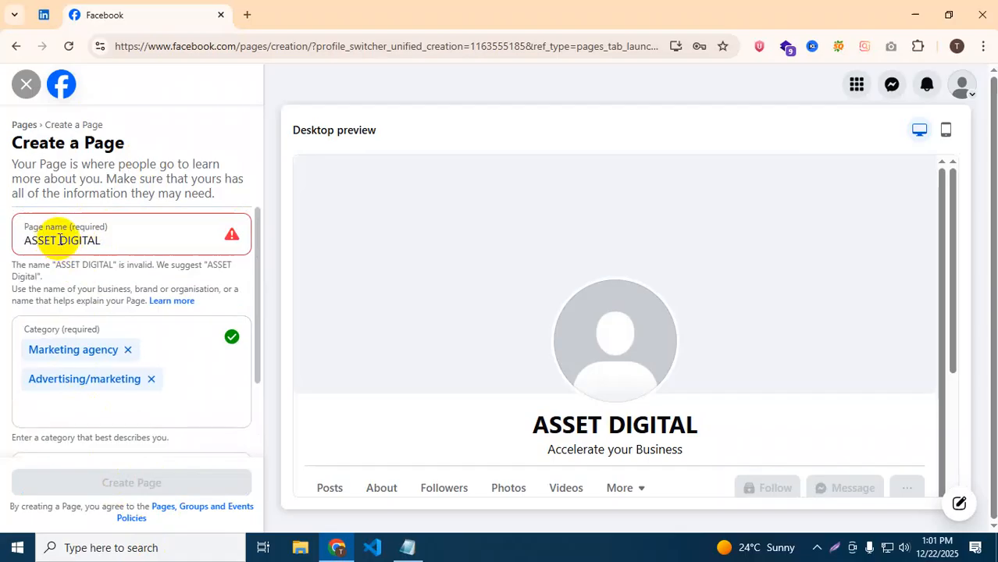
{"action": "left_click", "coordinate": [105, 239]}
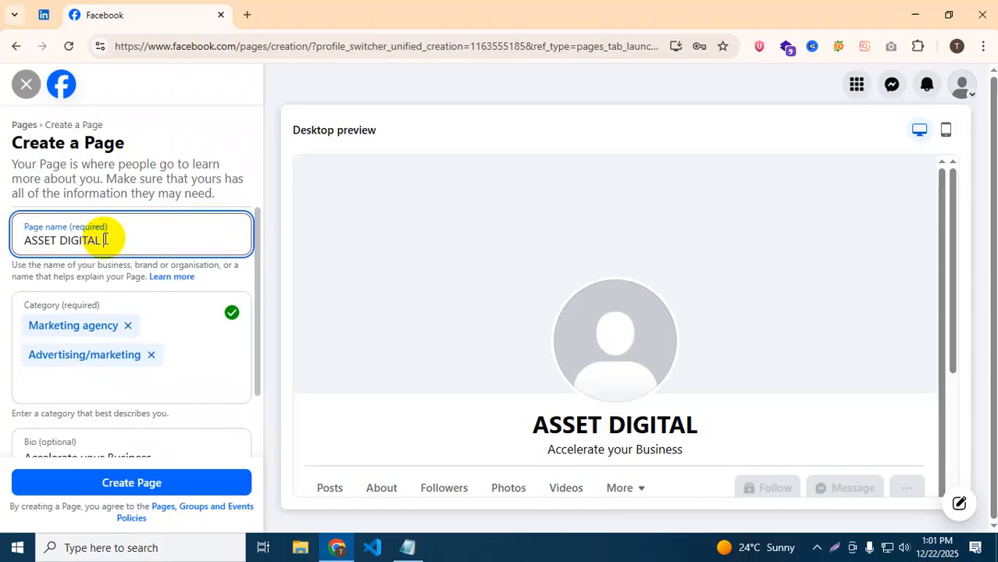
{"action": "left_click", "coordinate": [24, 240]}
{"action": "type", "text": "Kaizen"}
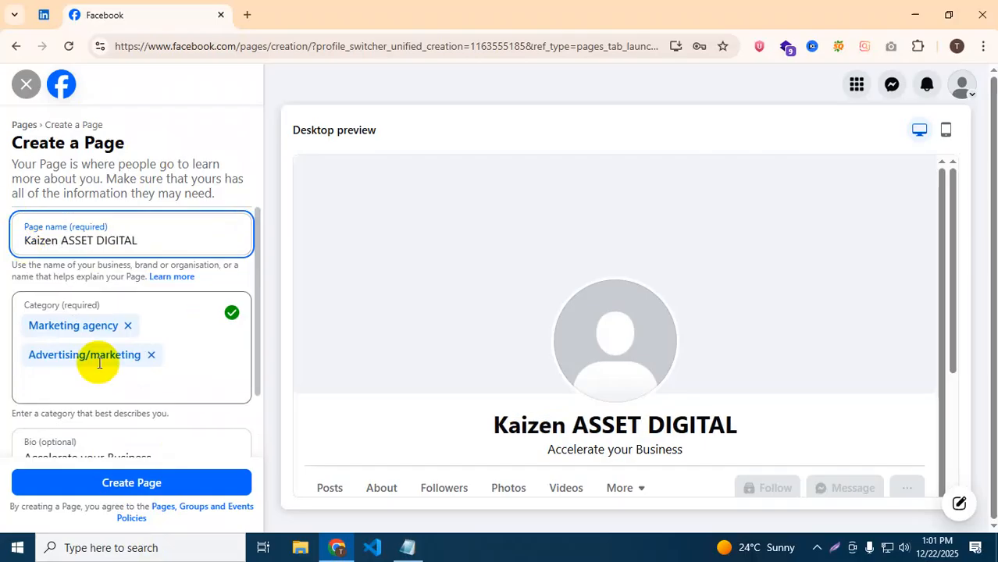
{"action": "left_click_drag", "start_coordinate": [88, 244], "coordinate": [70, 246]}
{"action": "type", "text": "sset"}
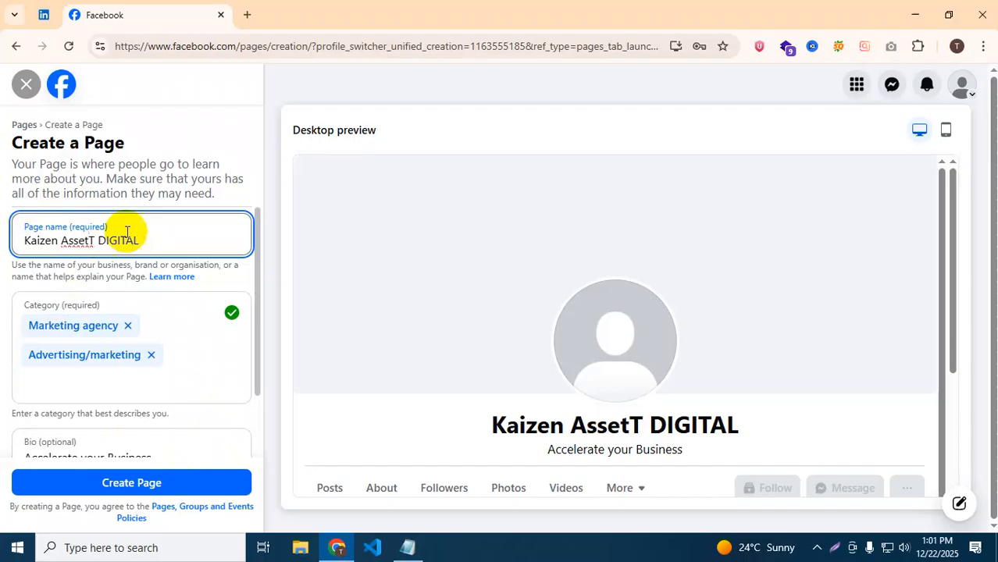
Finish the name as 'Kaizen Asset Digital' and submit Create Page again.
{"action": "left_click", "coordinate": [95, 240]}
{"action": "key", "text": "Delete"}
{"action": "key", "text": "BackSpace"}
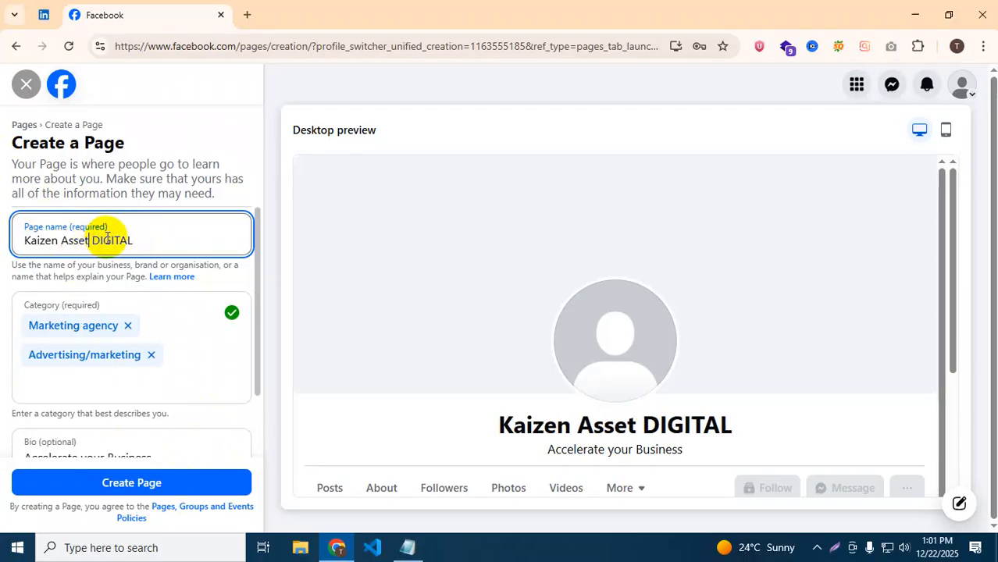
{"action": "left_click_drag", "start_coordinate": [133, 240], "coordinate": [100, 240]}
{"action": "type", "text": "igital"}
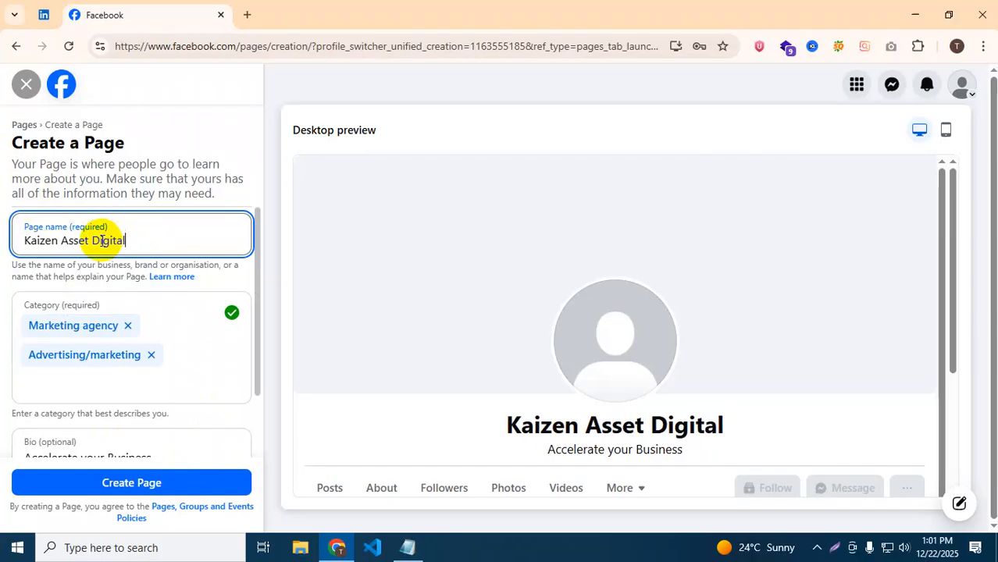
{"action": "left_click", "coordinate": [133, 481]}
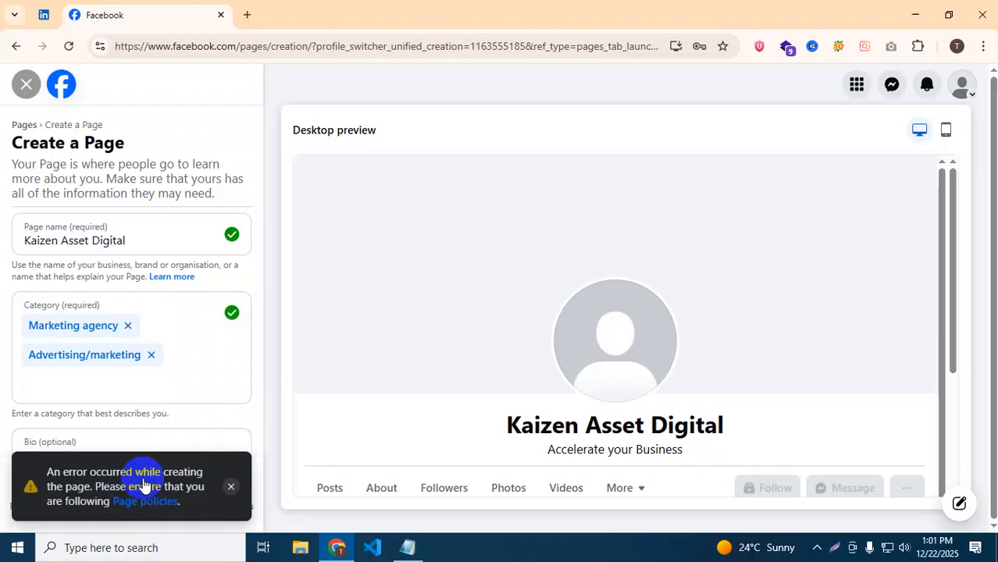
Dismiss the page creation error, abandon the Kaizen Asset Digital form and go to the Pages overview.
{"action": "left_click", "coordinate": [143, 484]}
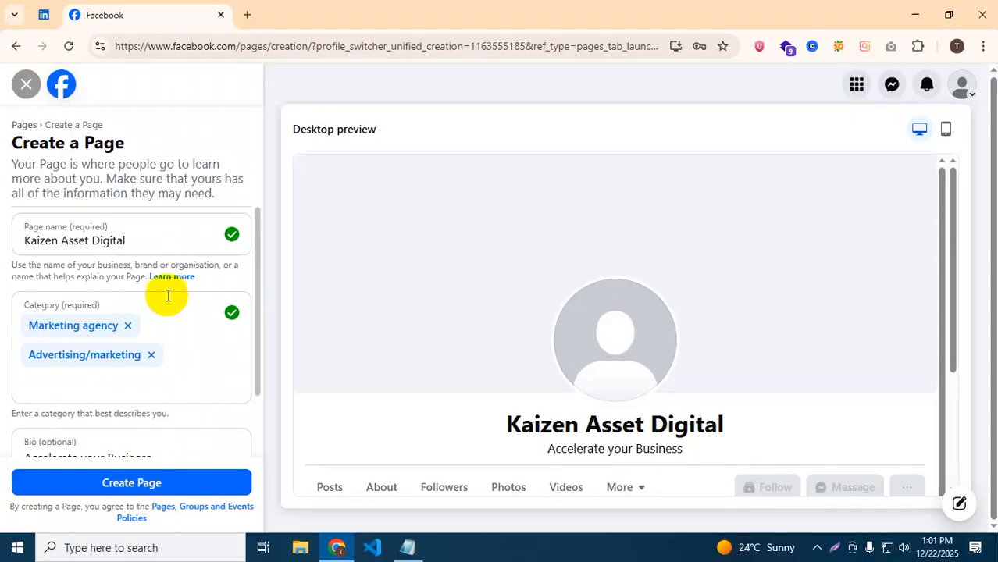
{"action": "scroll", "coordinate": [164, 304], "scroll_direction": "down", "scroll_amount": 2}
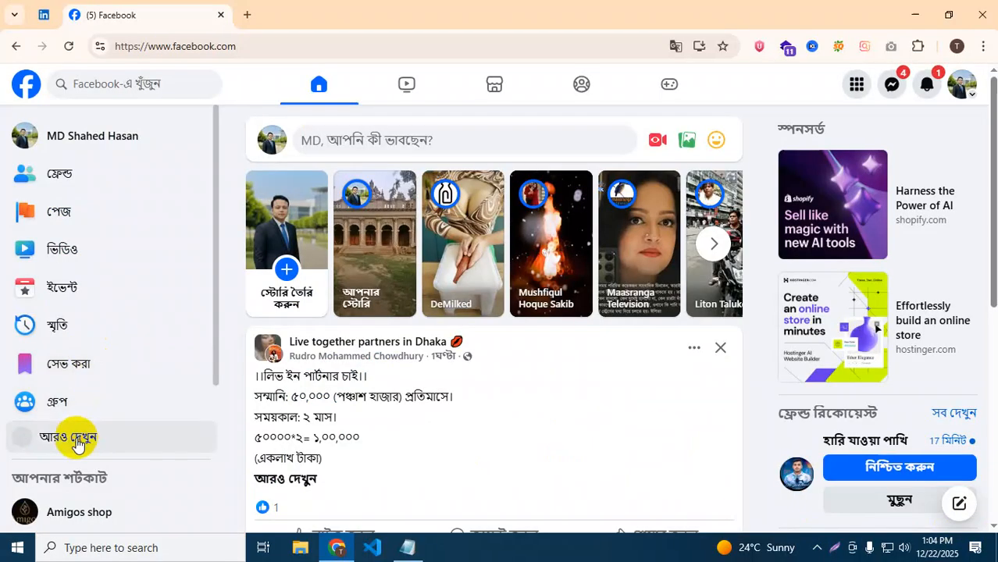
{"action": "left_click", "coordinate": [72, 439]}
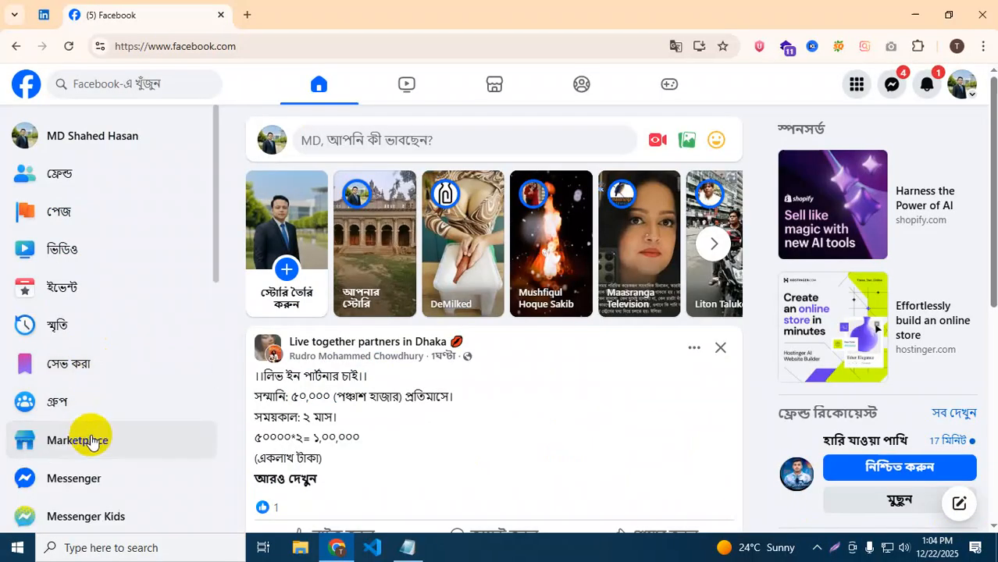
{"action": "left_click", "coordinate": [61, 216]}
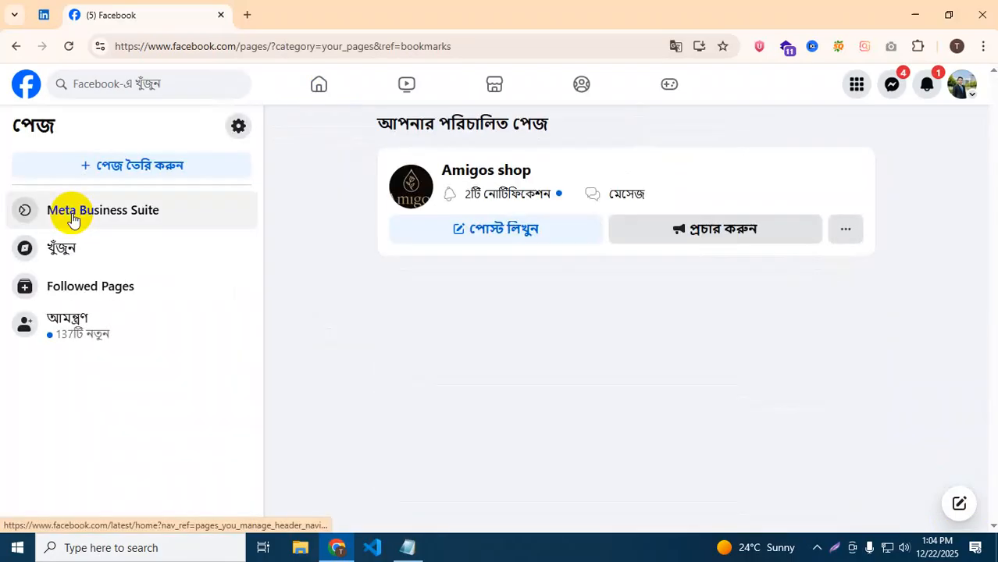
Start a new Page named 'dm asset' with the Marketing Agency category.
{"action": "left_click", "coordinate": [107, 165]}
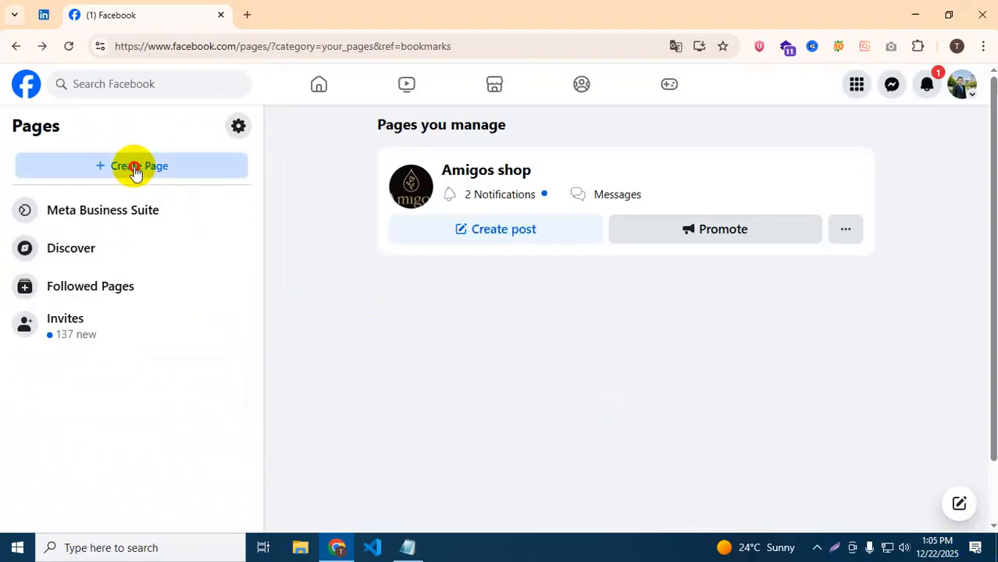
{"action": "left_click", "coordinate": [134, 167]}
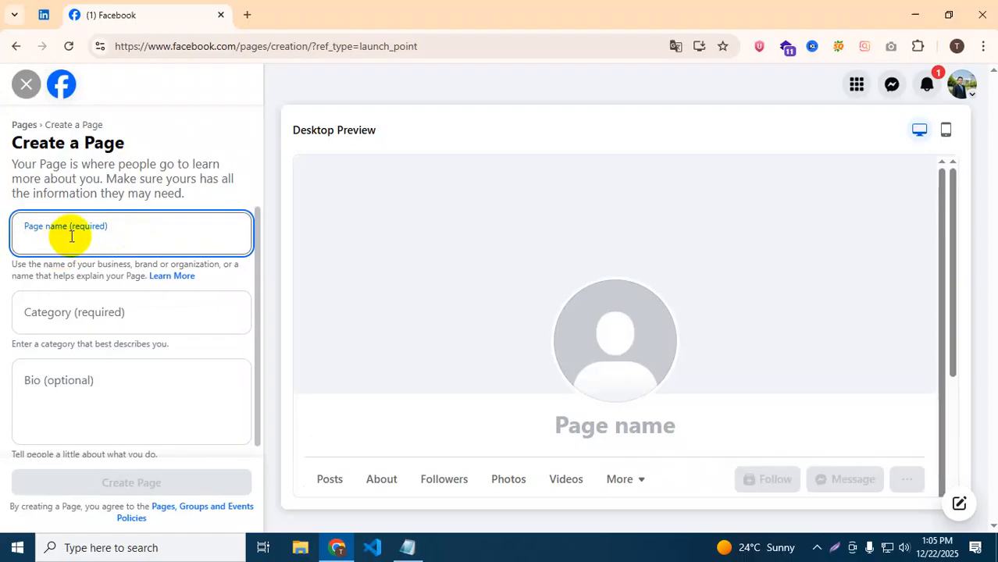
{"action": "type", "text": "dm as"}
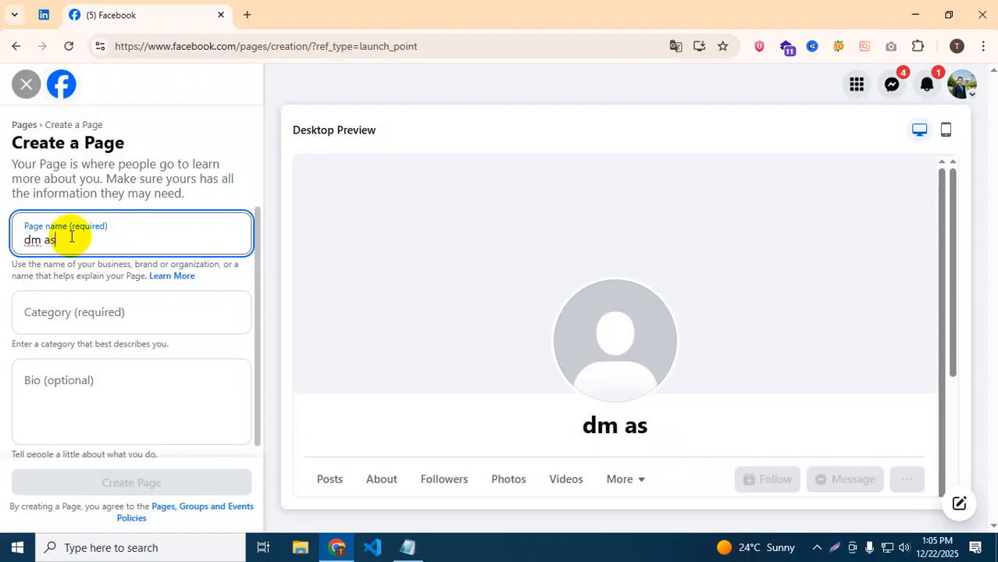
{"action": "type", "text": "set"}
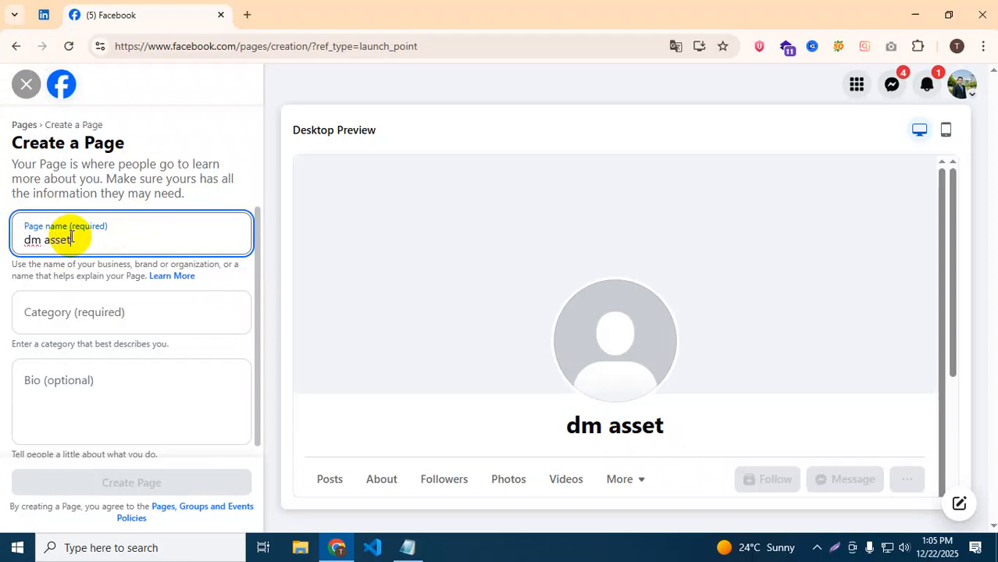
{"action": "left_click", "coordinate": [73, 318]}
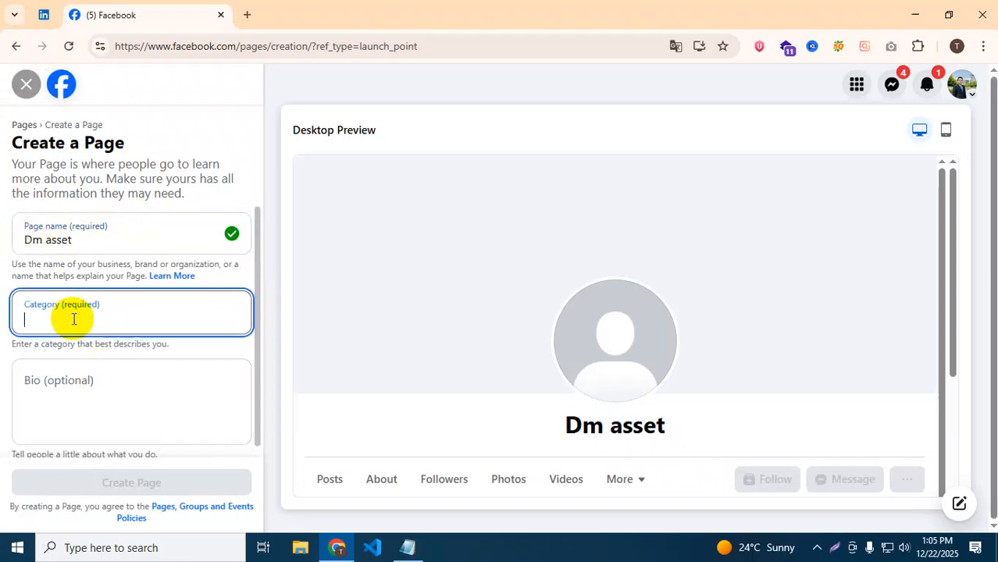
{"action": "type", "text": "ma"}
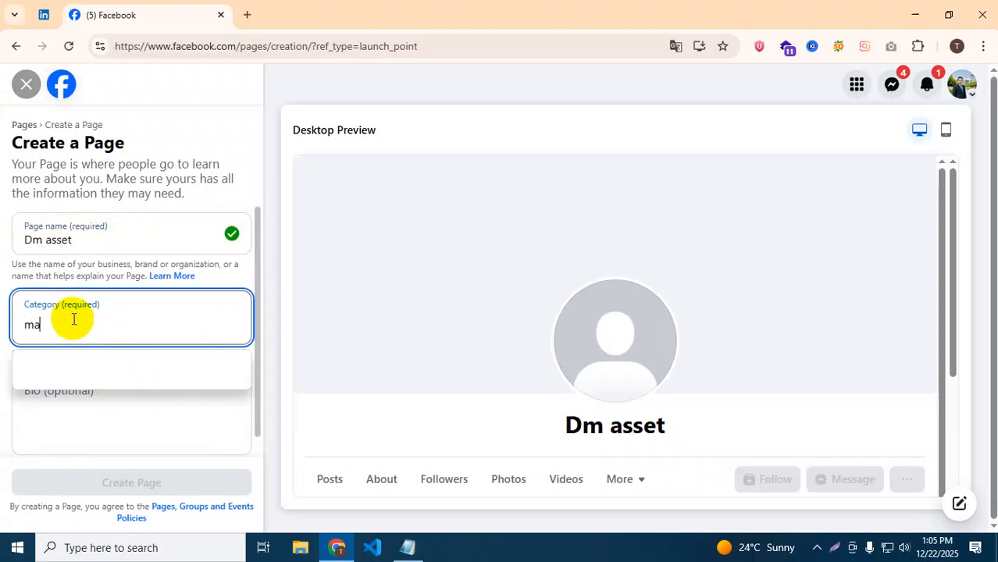
{"action": "left_click", "coordinate": [86, 371]}
Add the bio 'we are digital marketing', fixing the 'arev' typo, and create the Page.
{"action": "left_click", "coordinate": [83, 390]}
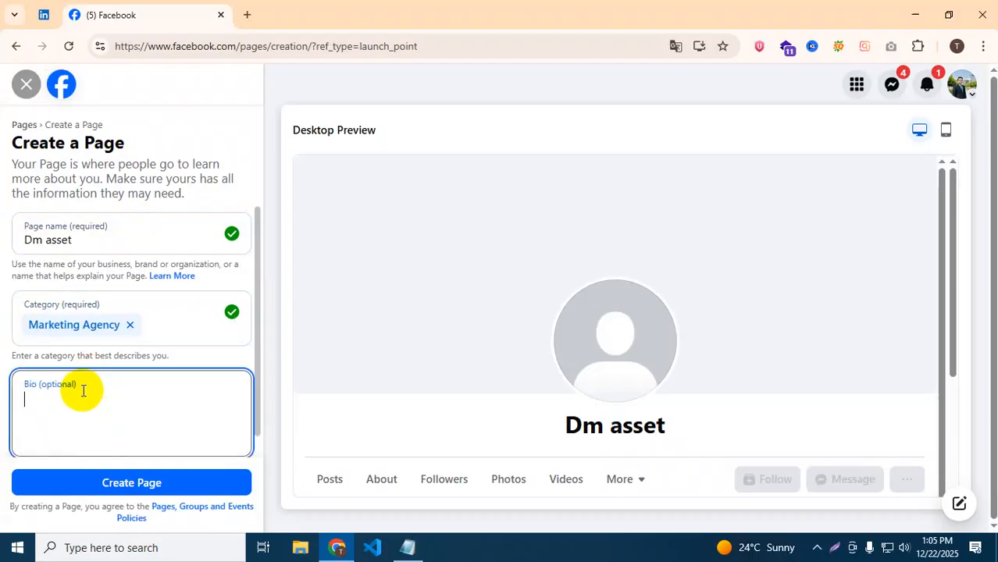
{"action": "type", "text": "we arev d"}
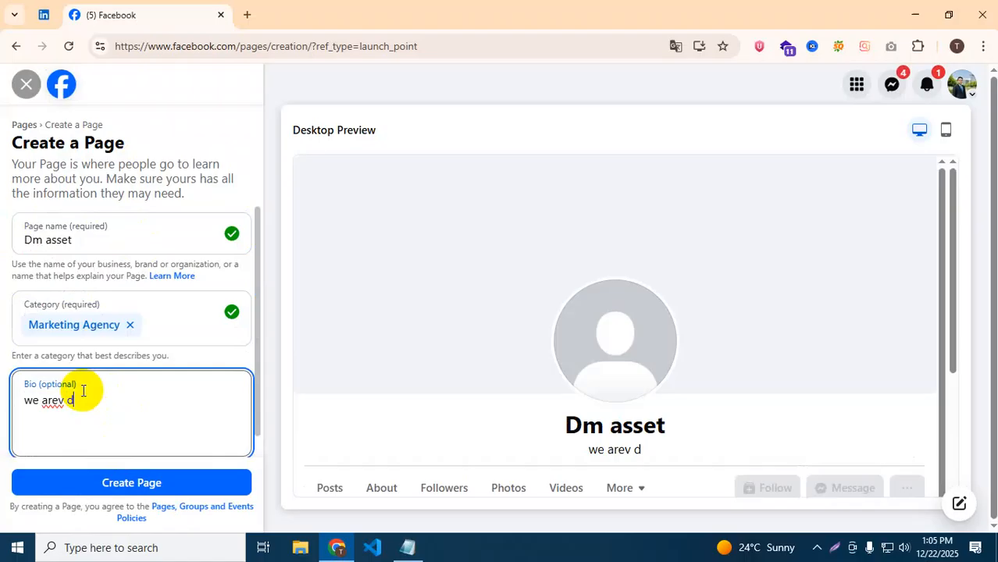
{"action": "type", "text": "igital m"}
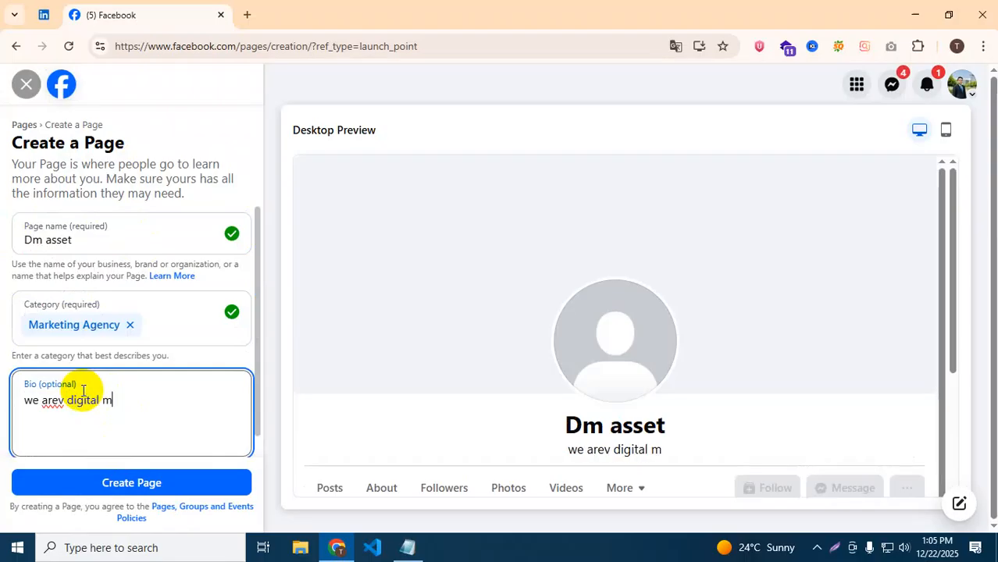
{"action": "type", "text": "arket"}
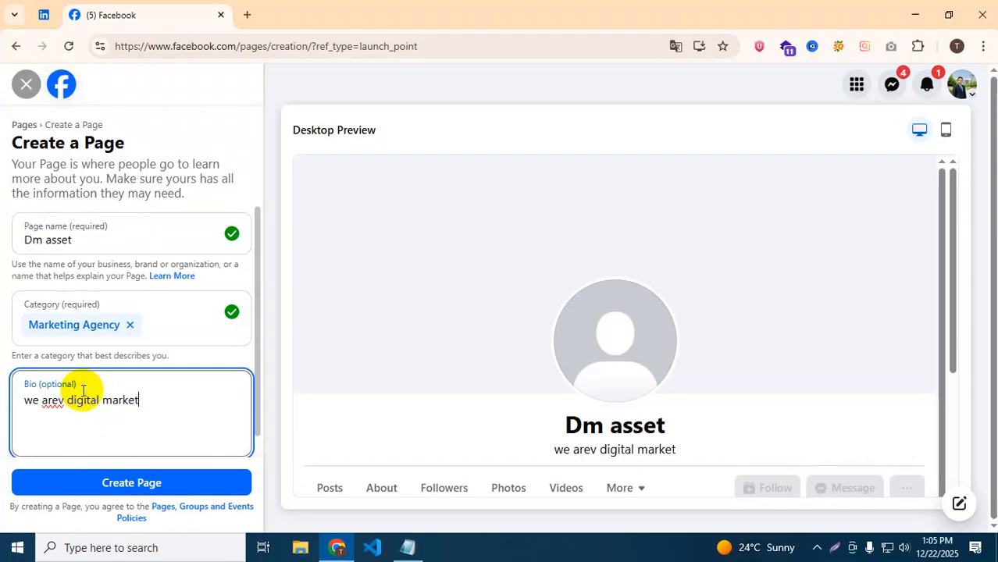
{"action": "type", "text": "ing"}
{"action": "left_click", "coordinate": [62, 403]}
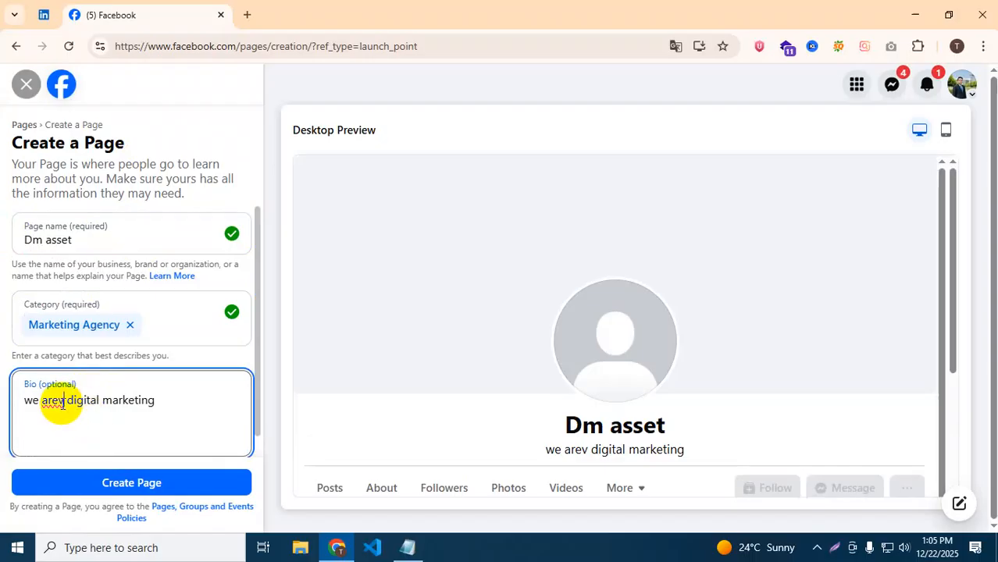
{"action": "key", "text": "BackSpace"}
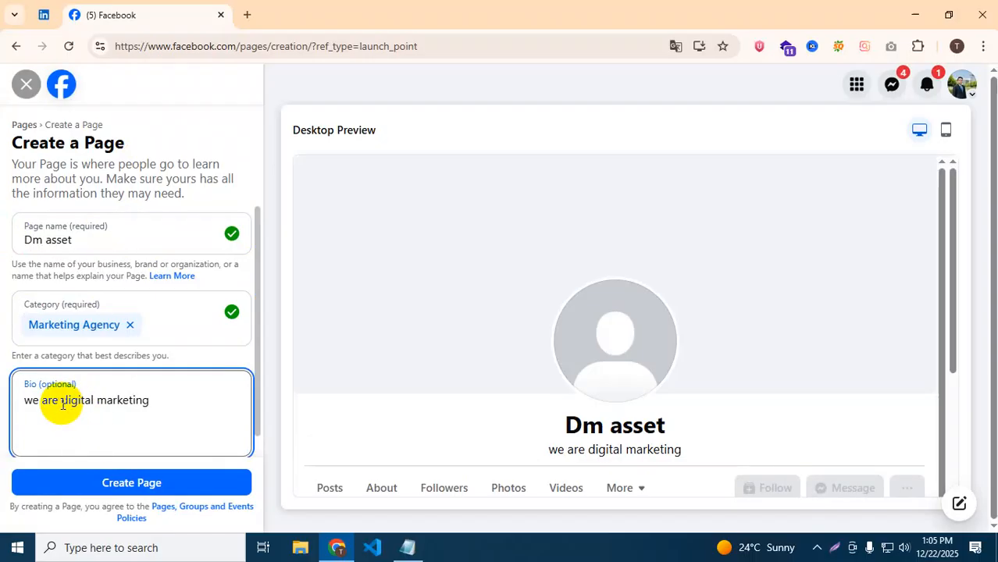
{"action": "scroll", "coordinate": [62, 403], "scroll_direction": "down", "scroll_amount": 1}
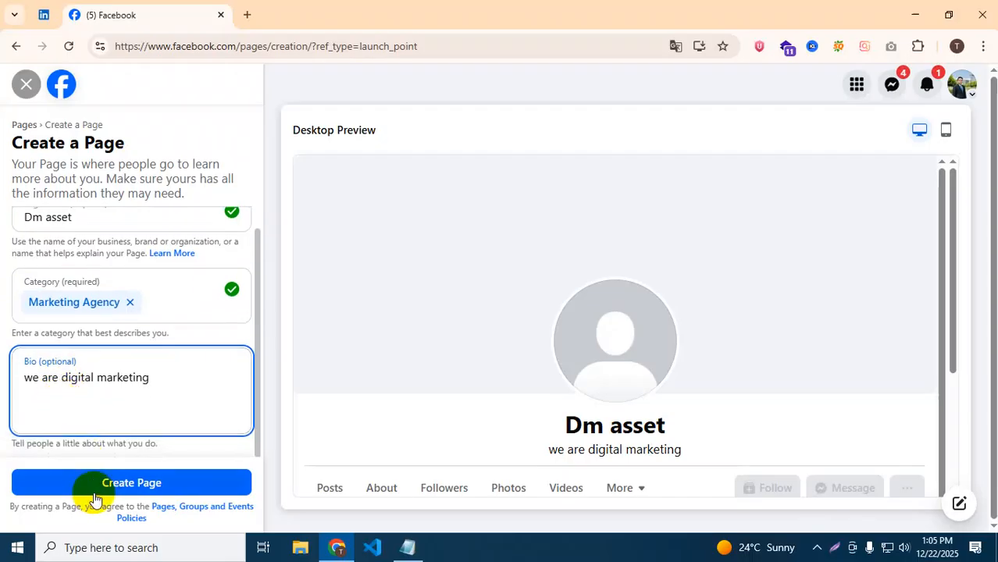
{"action": "left_click", "coordinate": [93, 486]}
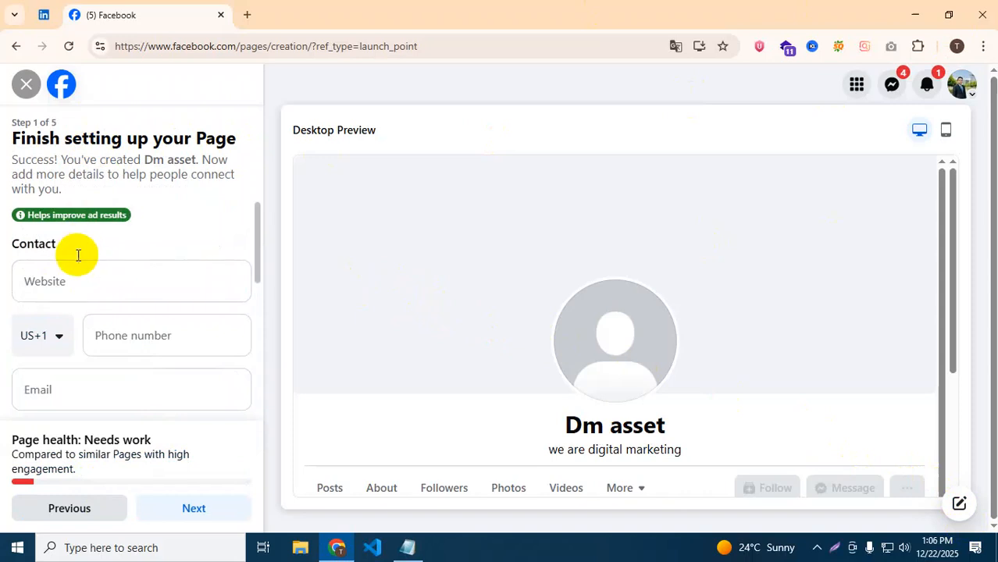
Once the Dm asset Page is created, begin filling its contact details on setup step 1.
{"action": "left_click", "coordinate": [67, 286]}
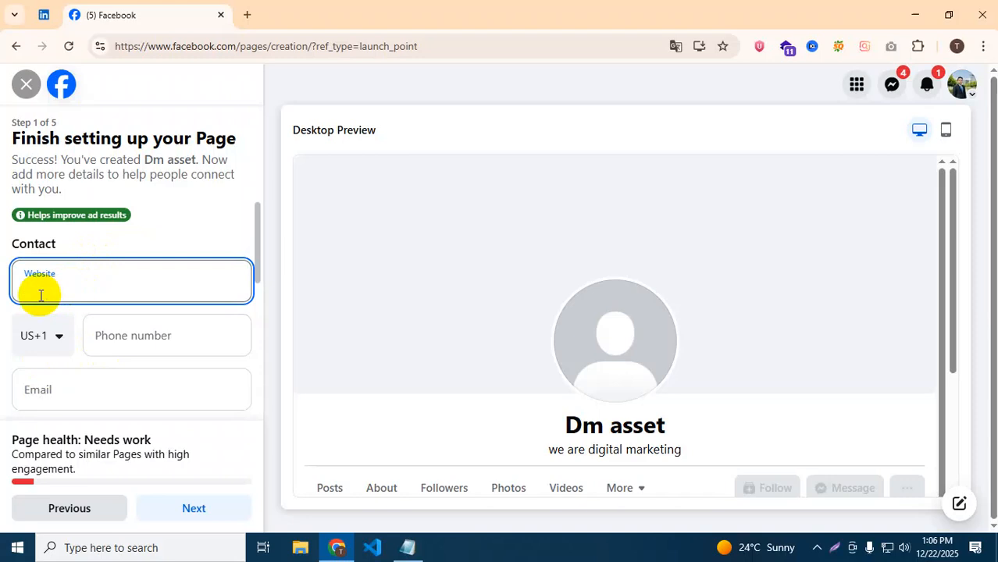
{"action": "left_click", "coordinate": [63, 353]}
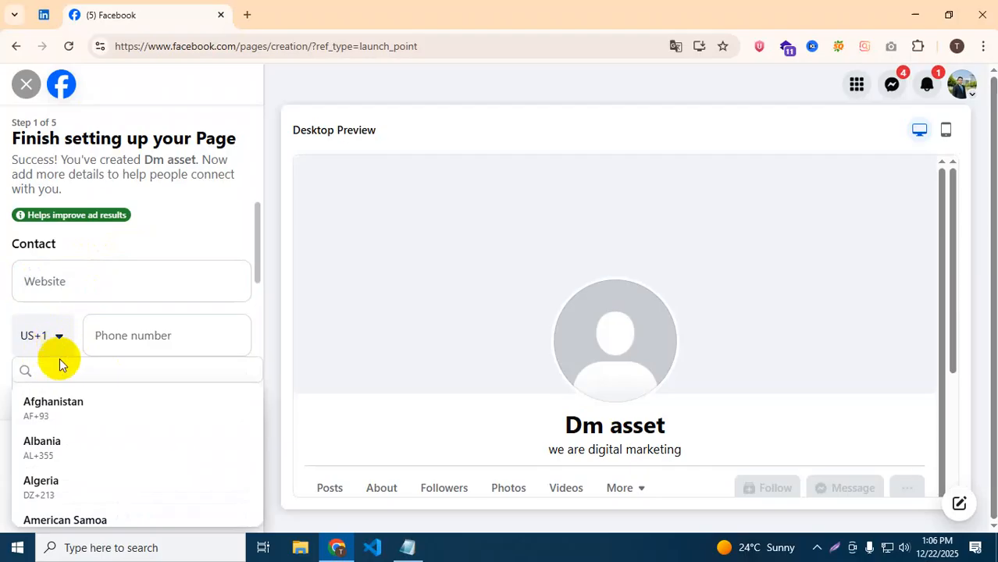
{"action": "scroll", "coordinate": [98, 463], "scroll_direction": "down", "scroll_amount": 5}
{"action": "scroll", "coordinate": [74, 479], "scroll_direction": "down", "scroll_amount": 3}
{"action": "left_click", "coordinate": [67, 478]}
{"action": "left_click", "coordinate": [139, 339]}
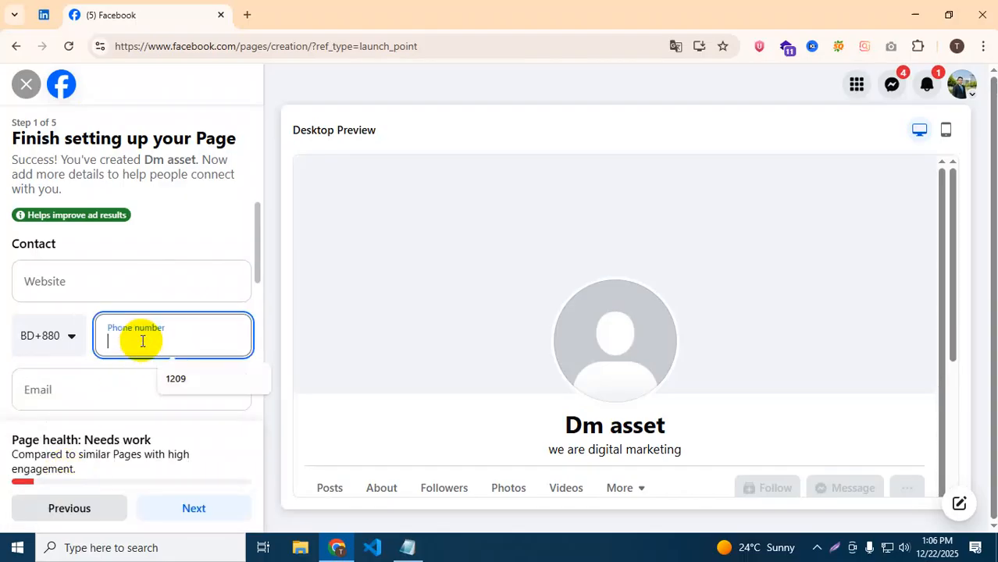
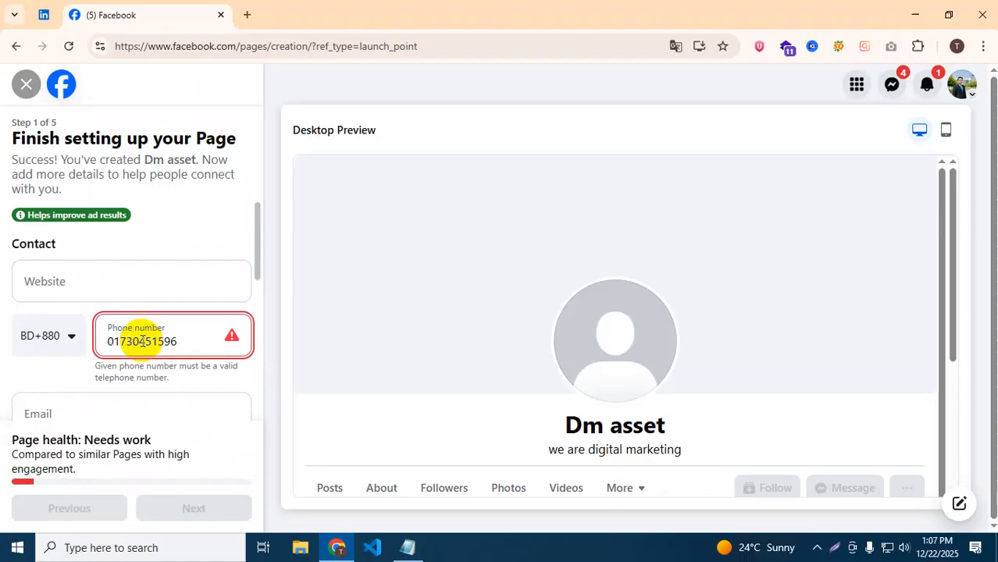
{"action": "left_click", "coordinate": [142, 341]}
{"action": "type", "text": "4"}
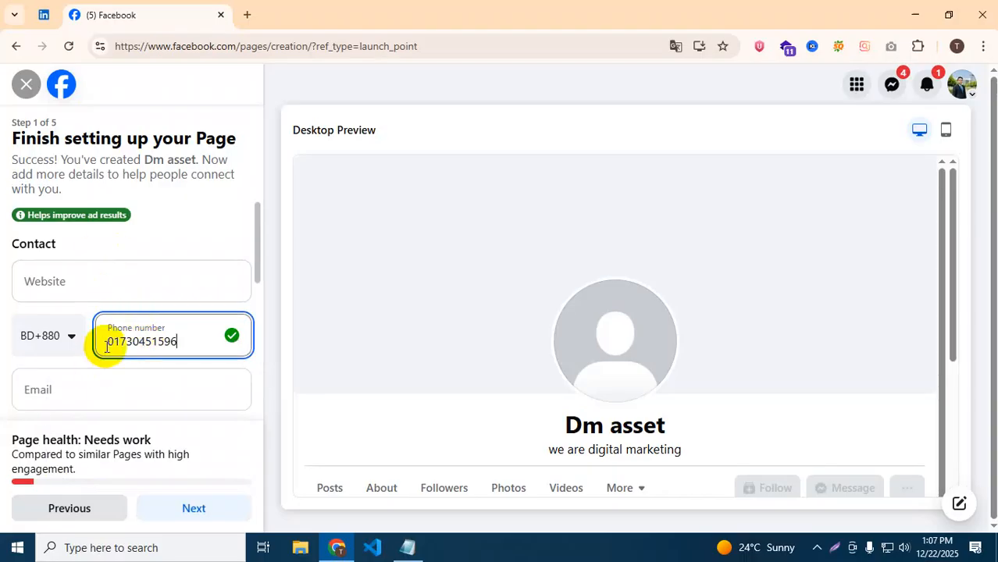
{"action": "left_click", "coordinate": [84, 386]}
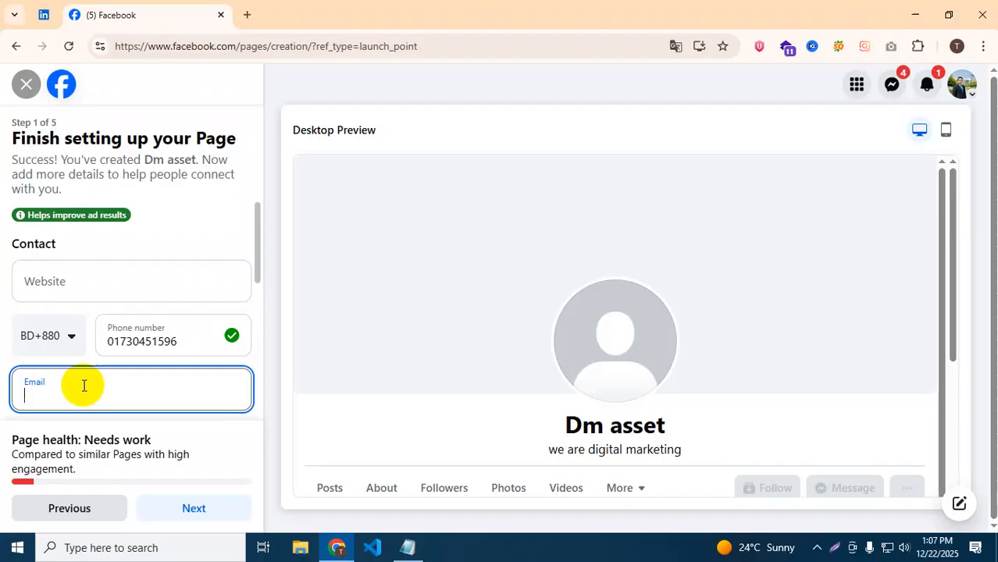
Set the Page's street address to Dhanmondi.
{"action": "scroll", "coordinate": [84, 386], "scroll_direction": "down", "scroll_amount": 2}
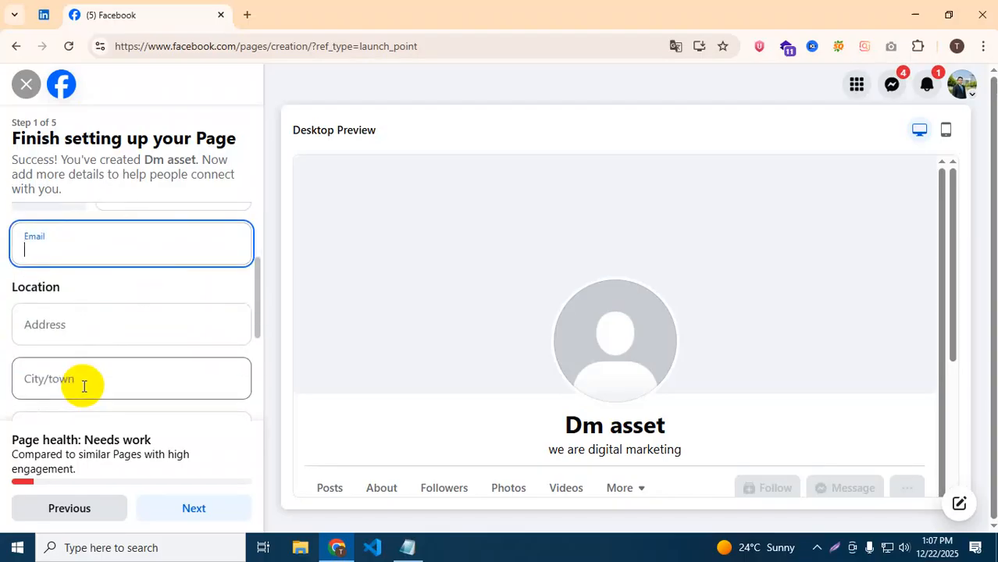
{"action": "left_click", "coordinate": [92, 318]}
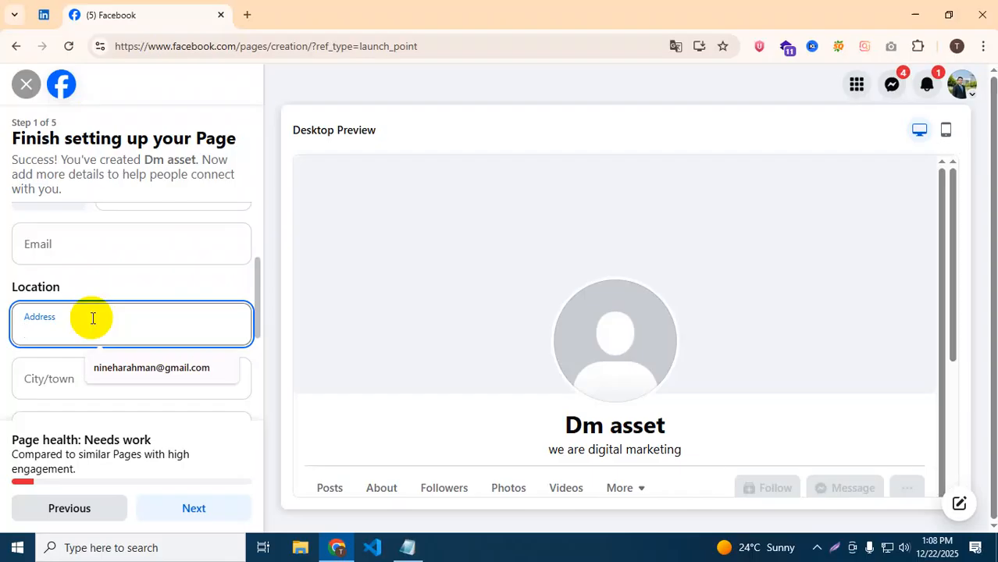
{"action": "type", "text": "pra"}
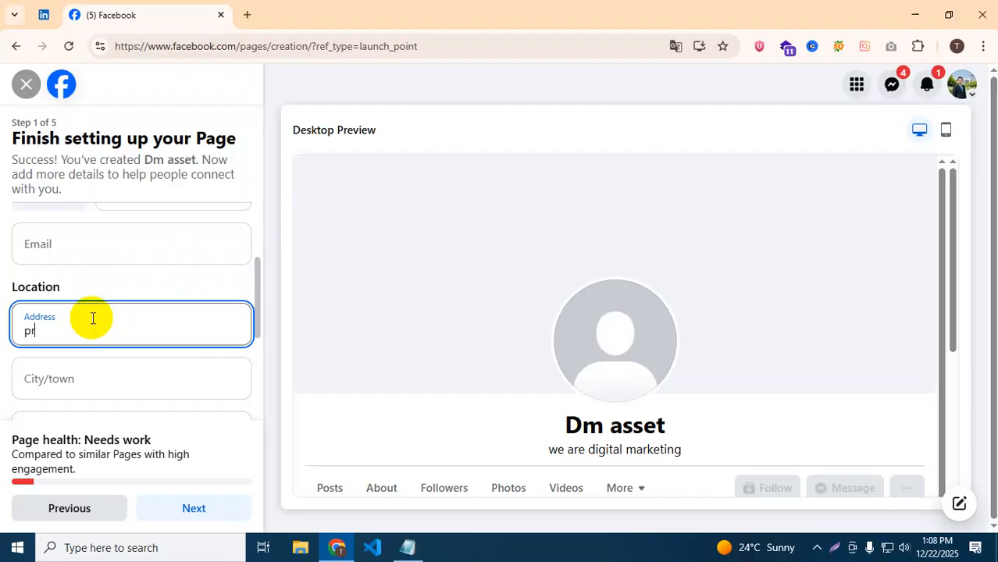
{"action": "key", "text": "BackSpace"}
{"action": "key", "text": "BackSpace"}
{"action": "key", "text": "BackSpace"}
{"action": "type", "text": "Dhanmondi"}
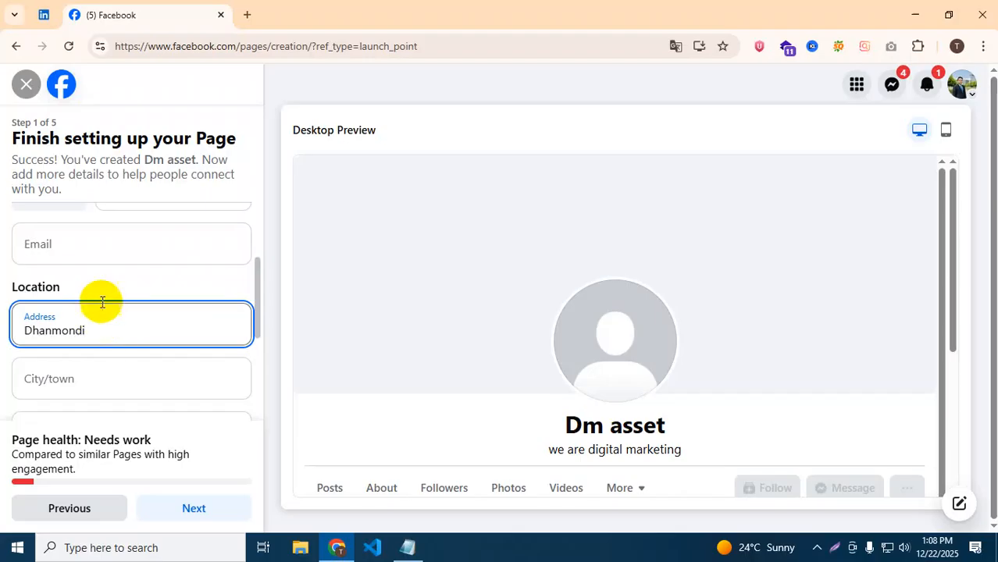
Set the city to Dhaka, Bangladesh and the ZIP code to 1205.
{"action": "left_click", "coordinate": [54, 397]}
{"action": "type", "text": "Dhaka"}
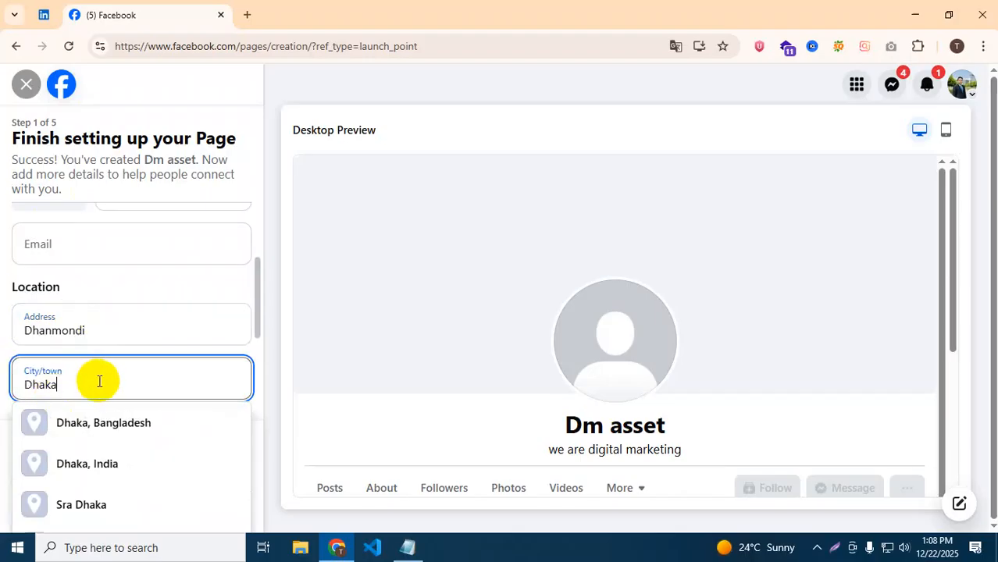
{"action": "left_click", "coordinate": [113, 428]}
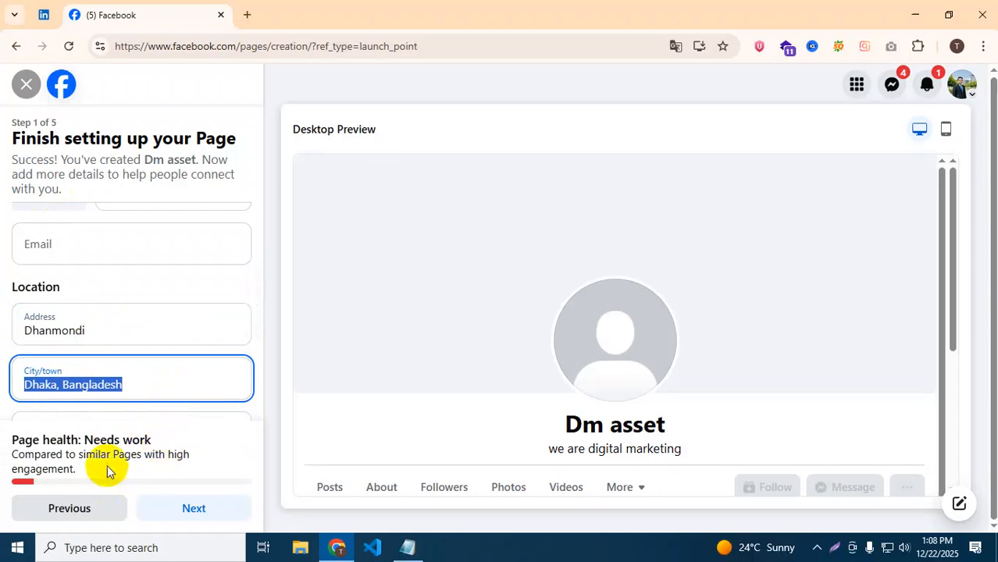
{"action": "scroll", "coordinate": [93, 367], "scroll_direction": "down", "scroll_amount": 1}
{"action": "left_click", "coordinate": [59, 370]}
{"action": "type", "text": "1205"}
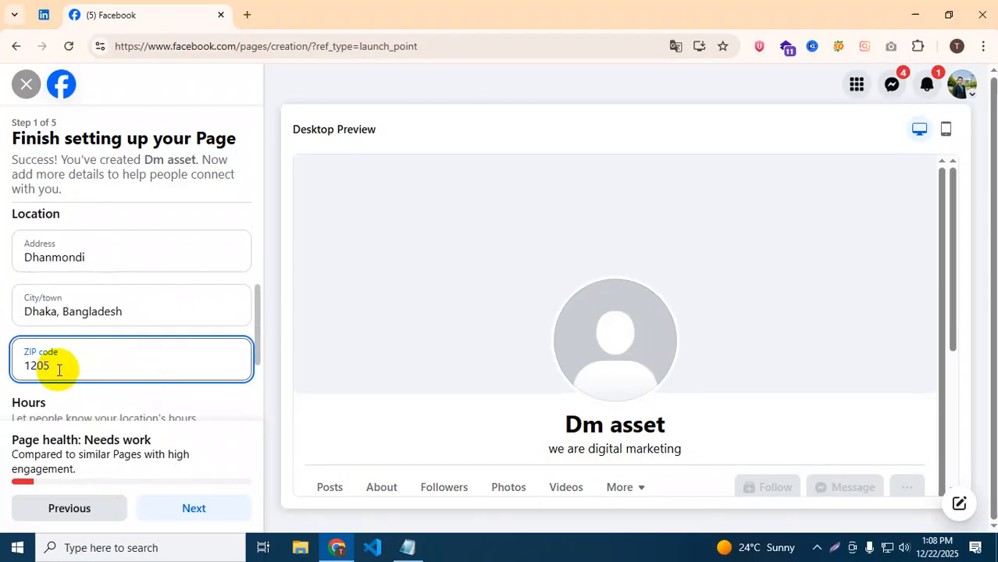
{"action": "scroll", "coordinate": [59, 370], "scroll_direction": "down", "scroll_amount": 2}
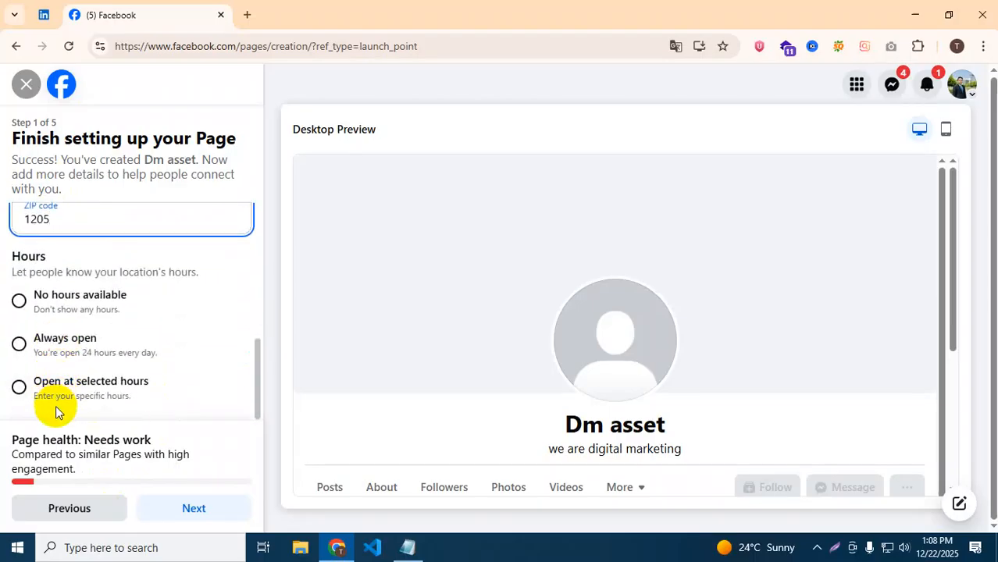
Change the Page's Hours from Always open to Open at selected hours.
{"action": "scroll", "coordinate": [104, 336], "scroll_direction": "up", "scroll_amount": 1}
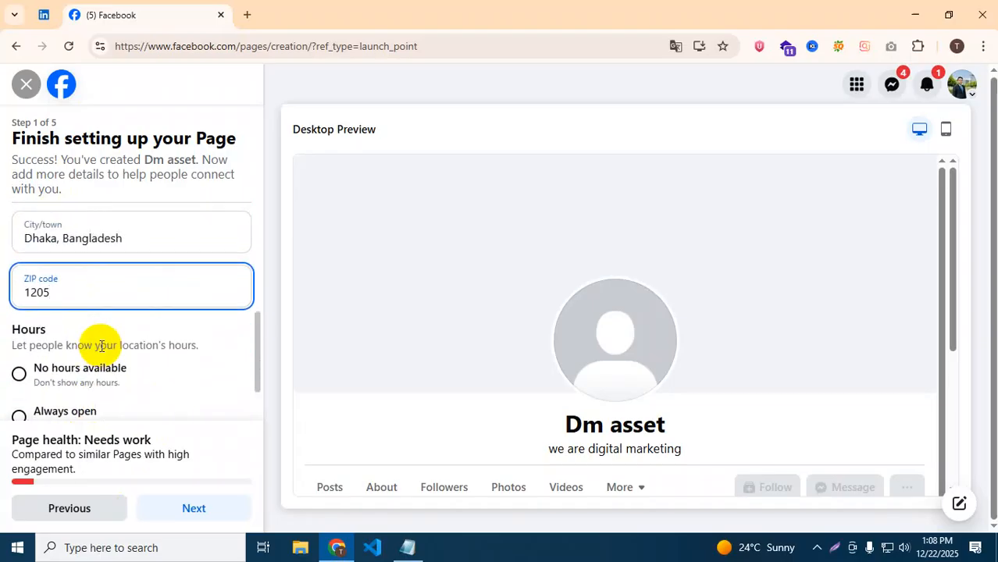
{"action": "scroll", "coordinate": [100, 350], "scroll_direction": "down", "scroll_amount": 1}
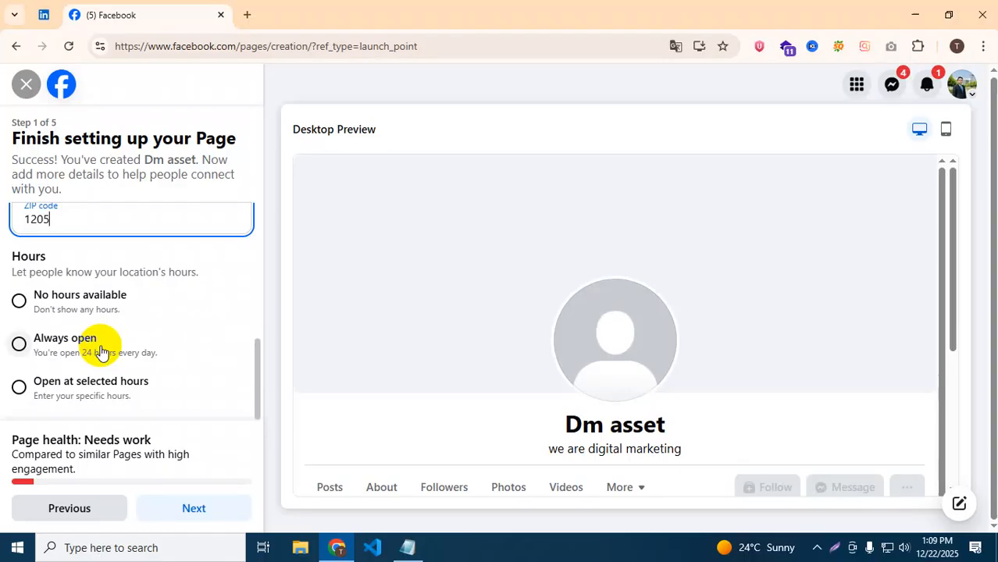
{"action": "left_click", "coordinate": [29, 347]}
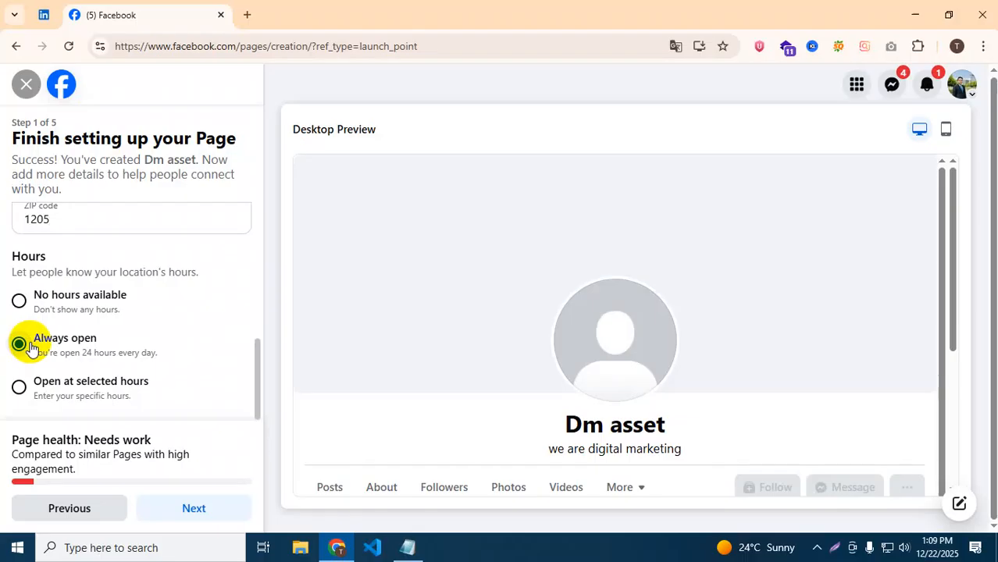
{"action": "left_click", "coordinate": [27, 383]}
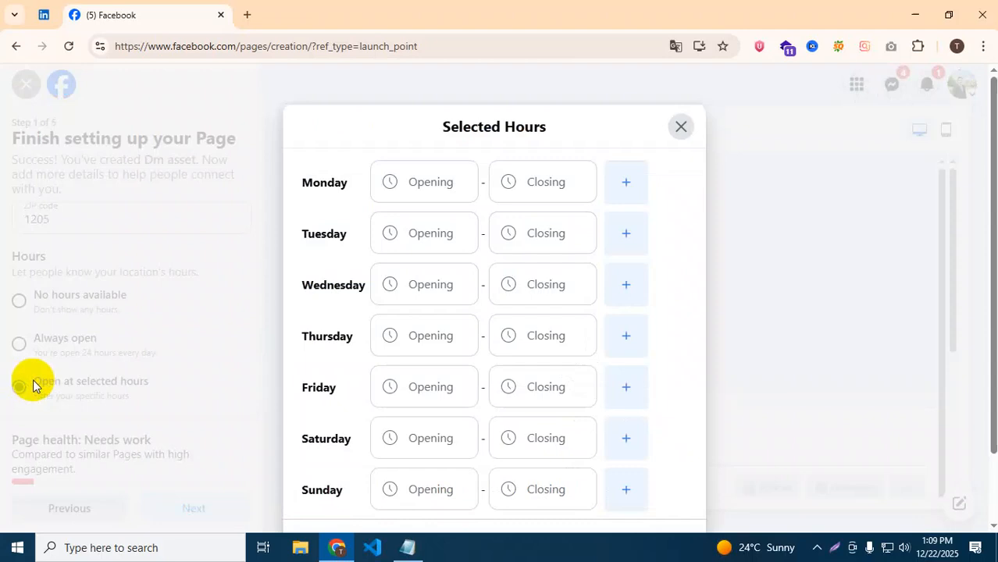
Set Monday's opening time to 9:30 AM.
{"action": "left_click", "coordinate": [437, 178]}
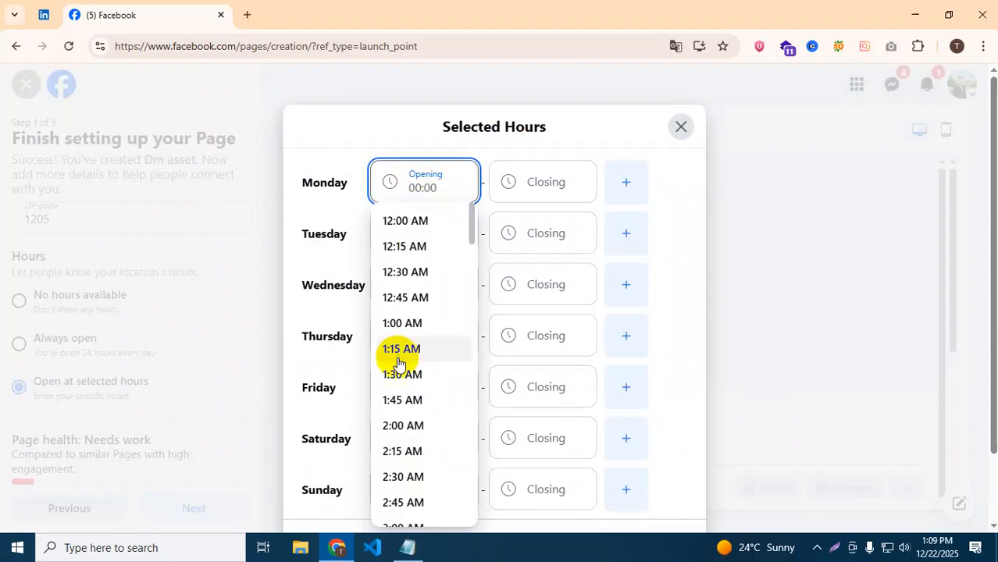
{"action": "scroll", "coordinate": [399, 359], "scroll_direction": "down", "scroll_amount": 7}
{"action": "scroll", "coordinate": [412, 386], "scroll_direction": "up", "scroll_amount": 5}
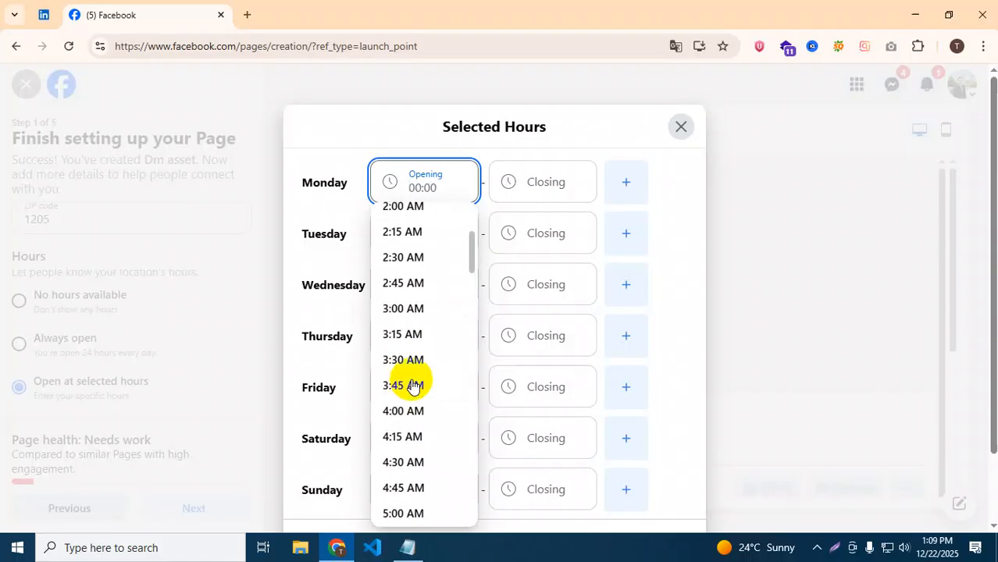
{"action": "scroll", "coordinate": [412, 386], "scroll_direction": "up", "scroll_amount": 3}
{"action": "scroll", "coordinate": [414, 349], "scroll_direction": "down", "scroll_amount": 3}
{"action": "scroll", "coordinate": [411, 340], "scroll_direction": "up", "scroll_amount": 3}
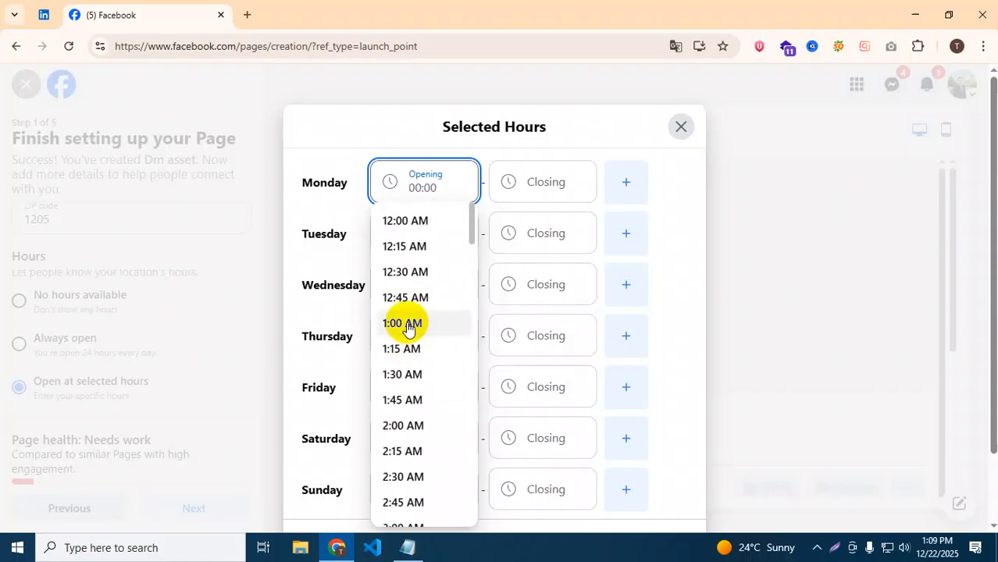
{"action": "left_click", "coordinate": [399, 221]}
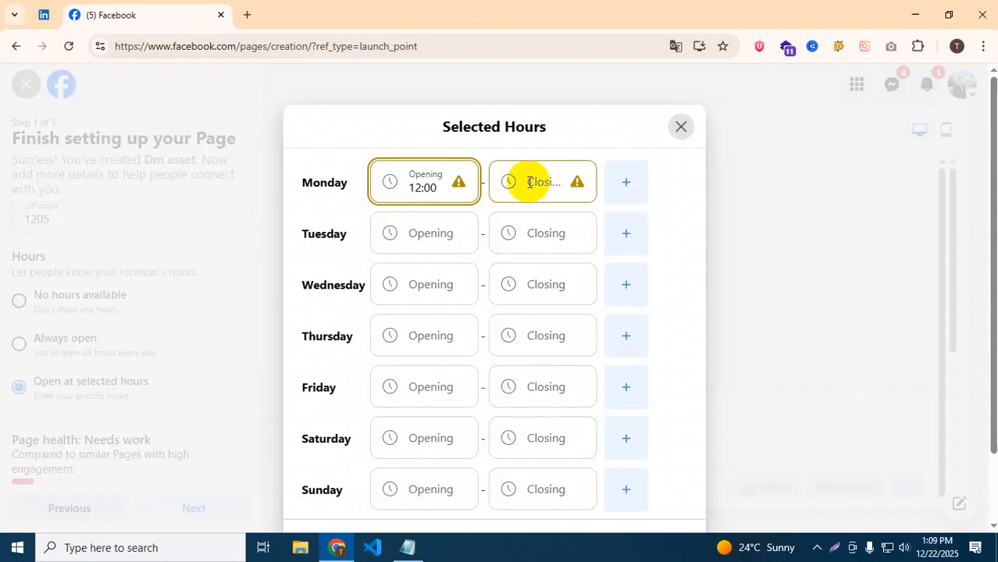
{"action": "left_click", "coordinate": [533, 182]}
{"action": "left_click", "coordinate": [446, 186]}
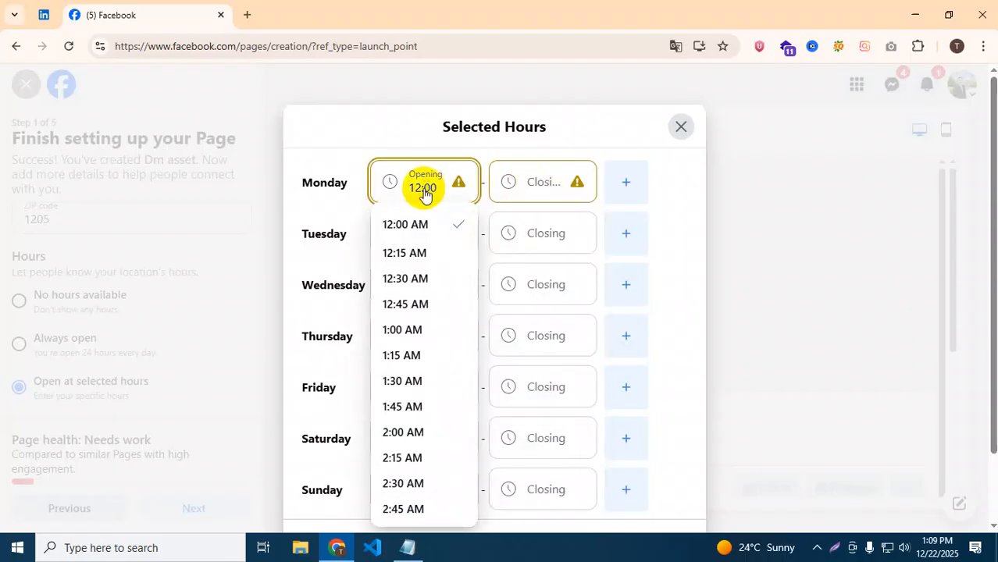
{"action": "scroll", "coordinate": [398, 400], "scroll_direction": "down", "scroll_amount": 10}
{"action": "left_click", "coordinate": [403, 395]}
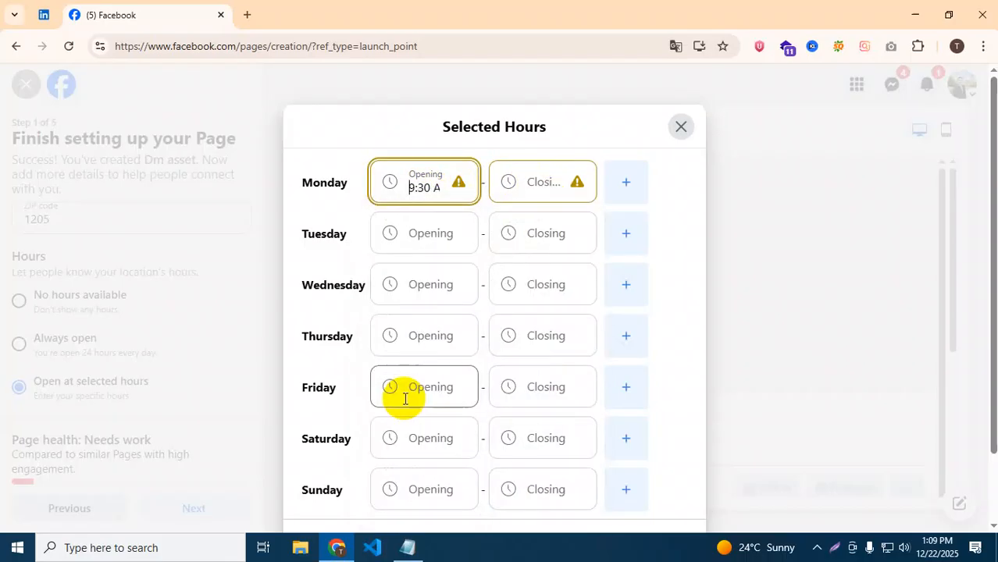
Set Monday's closing time to 5:45 PM and close the Selected Hours window.
{"action": "left_click", "coordinate": [531, 183]}
{"action": "scroll", "coordinate": [527, 428], "scroll_direction": "down", "scroll_amount": 12}
{"action": "scroll", "coordinate": [523, 424], "scroll_direction": "down", "scroll_amount": 7}
{"action": "scroll", "coordinate": [523, 416], "scroll_direction": "up", "scroll_amount": 2}
{"action": "scroll", "coordinate": [520, 414], "scroll_direction": "down", "scroll_amount": 3}
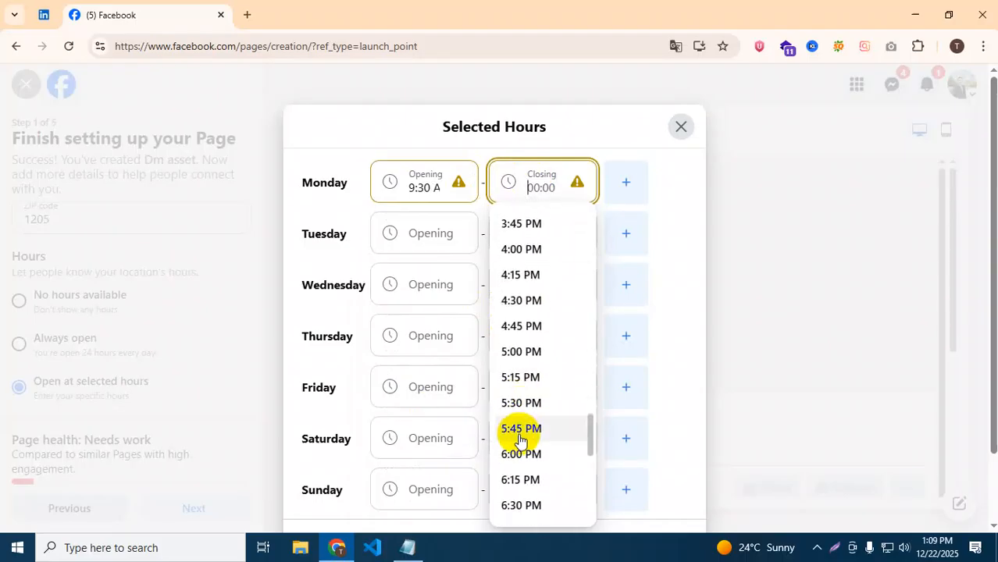
{"action": "left_click", "coordinate": [520, 428]}
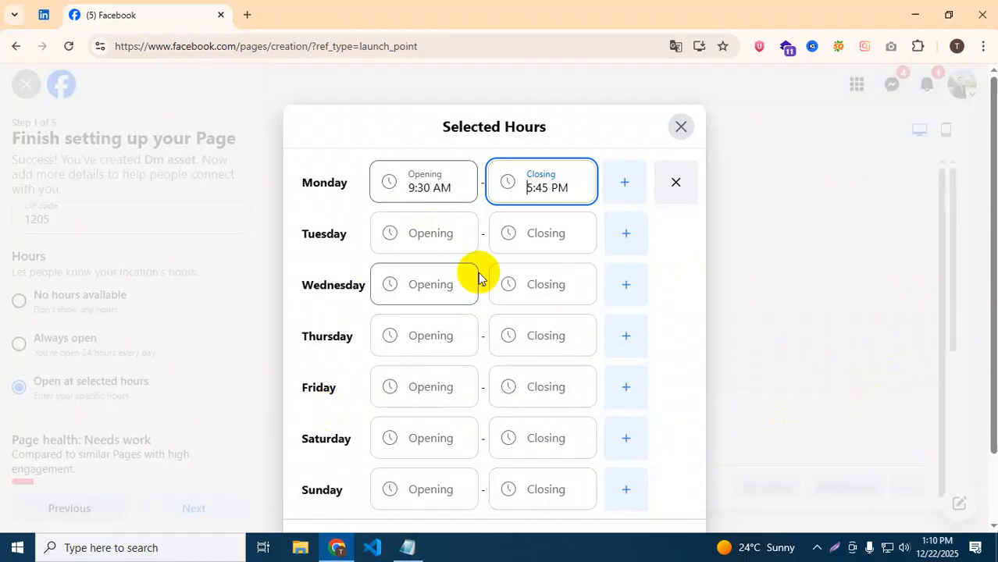
{"action": "left_click", "coordinate": [673, 128]}
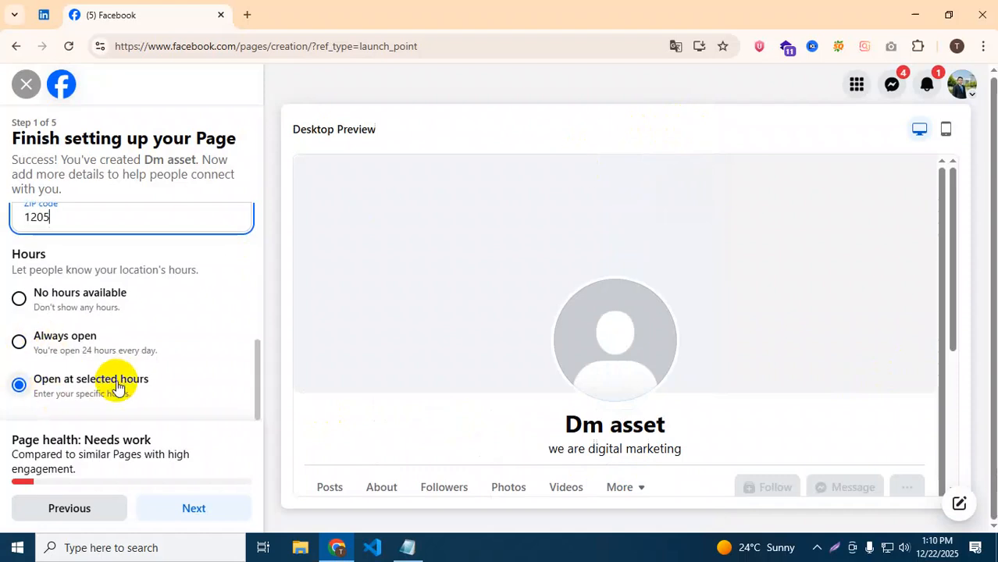
Switch Hours back to Always open and submit step 1 to reach Customize your Page.
{"action": "scroll", "coordinate": [117, 384], "scroll_direction": "up", "scroll_amount": 5}
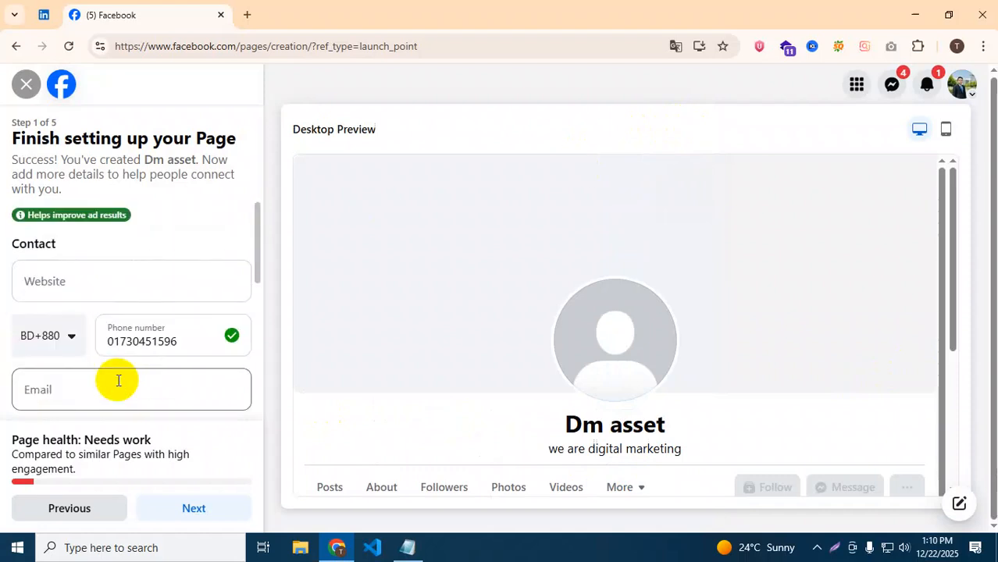
{"action": "left_click", "coordinate": [55, 282]}
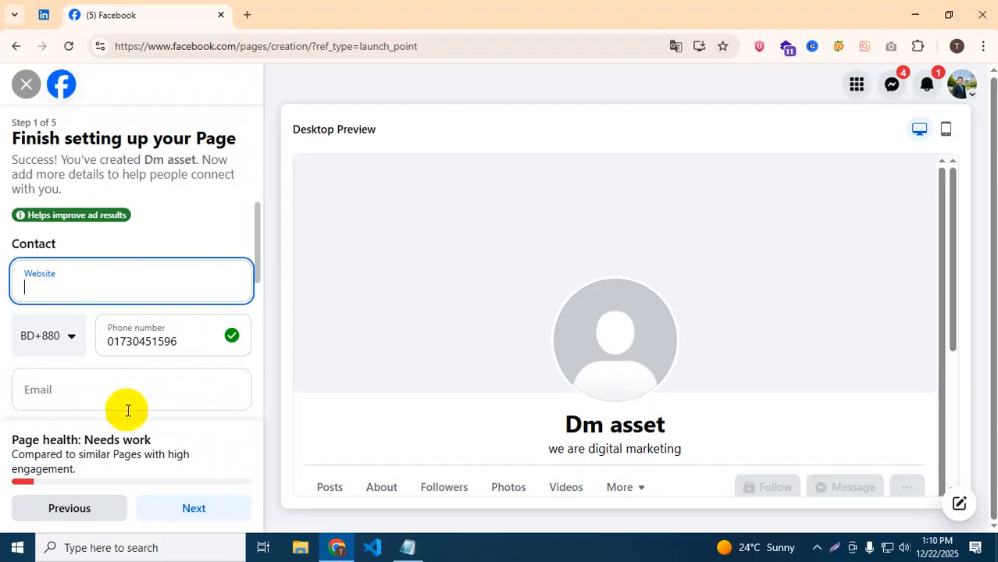
{"action": "scroll", "coordinate": [190, 238], "scroll_direction": "down", "scroll_amount": 2}
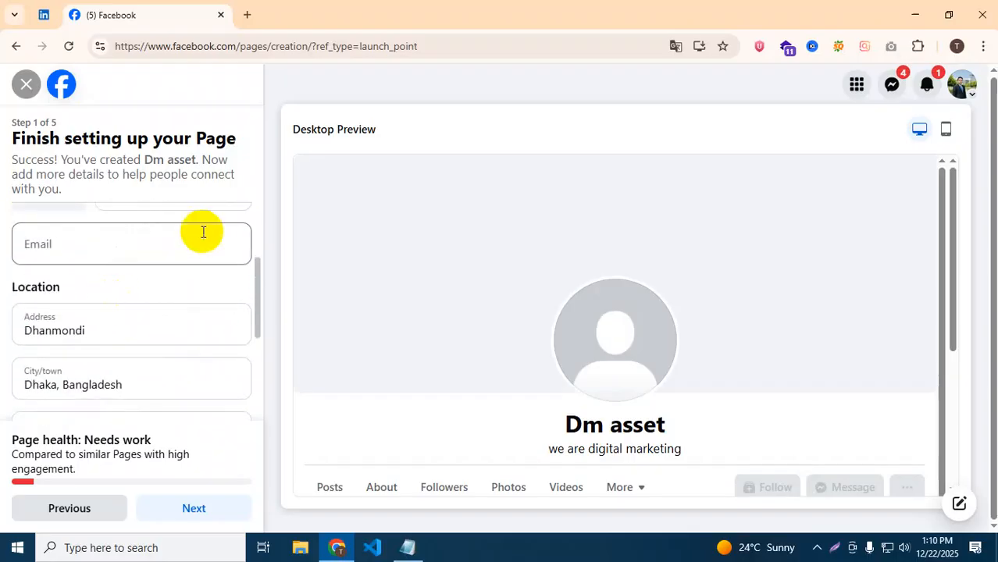
{"action": "scroll", "coordinate": [184, 238], "scroll_direction": "up", "scroll_amount": 1}
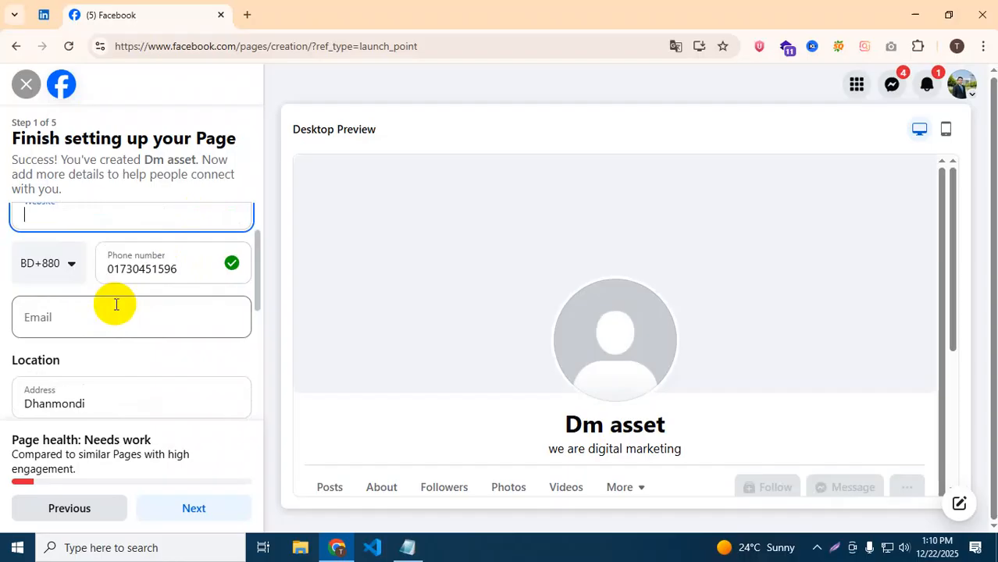
{"action": "scroll", "coordinate": [116, 324], "scroll_direction": "down", "scroll_amount": 2}
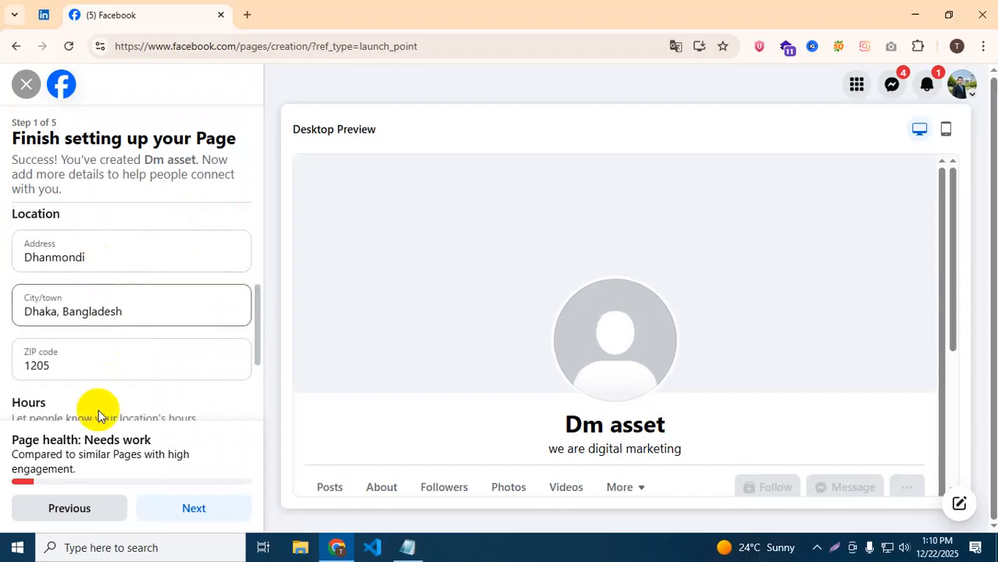
{"action": "scroll", "coordinate": [117, 250], "scroll_direction": "down", "scroll_amount": 1}
{"action": "scroll", "coordinate": [136, 218], "scroll_direction": "down", "scroll_amount": 1}
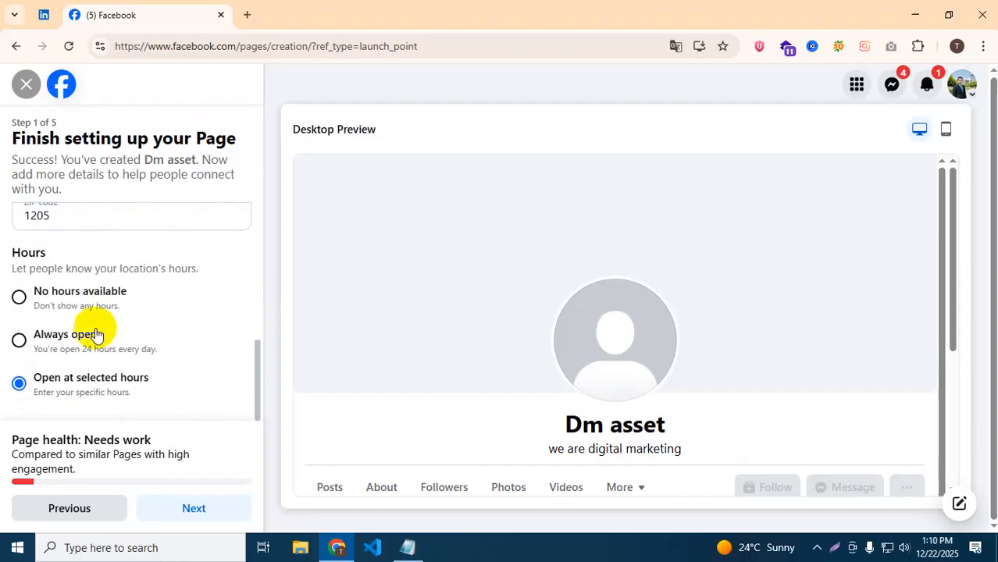
{"action": "left_click", "coordinate": [25, 343]}
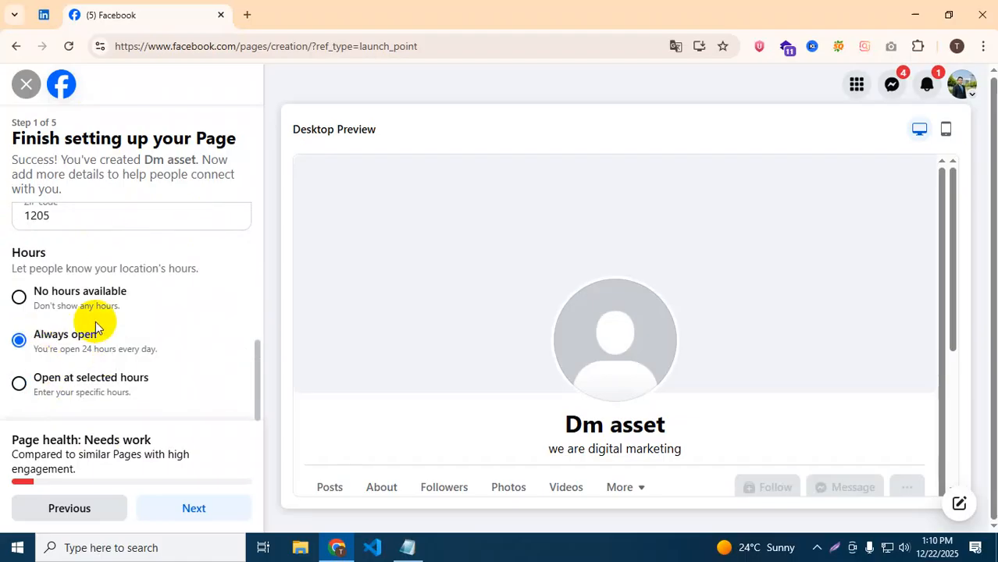
{"action": "left_click", "coordinate": [191, 508]}
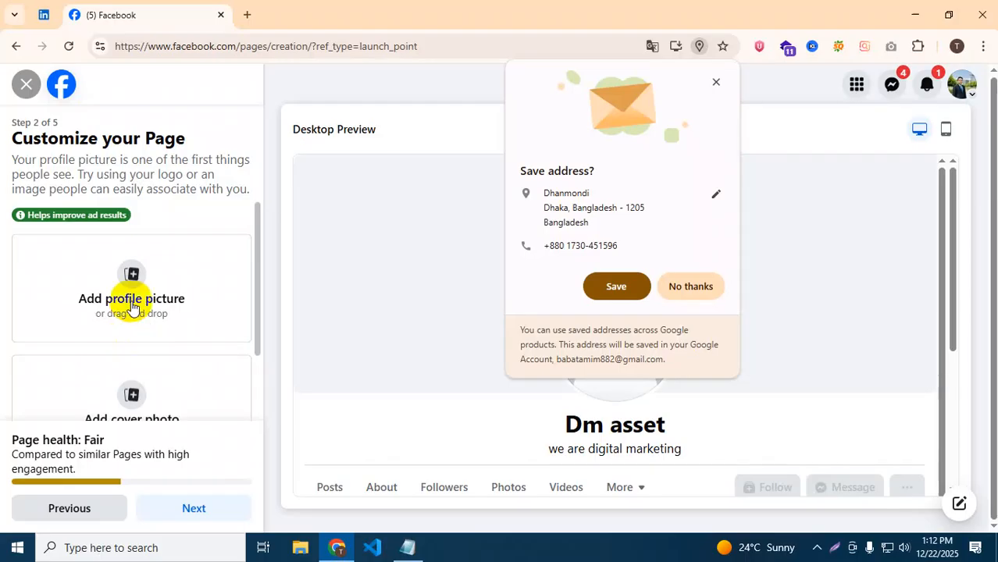
{"action": "left_click", "coordinate": [131, 306]}
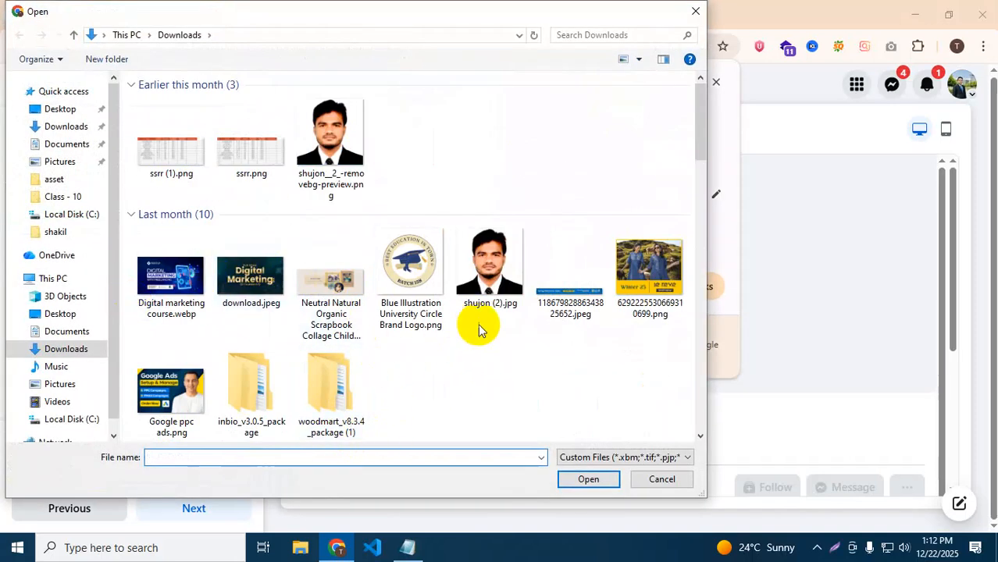
{"action": "scroll", "coordinate": [480, 324], "scroll_direction": "down", "scroll_amount": 3}
{"action": "scroll", "coordinate": [480, 324], "scroll_direction": "up", "scroll_amount": 3}
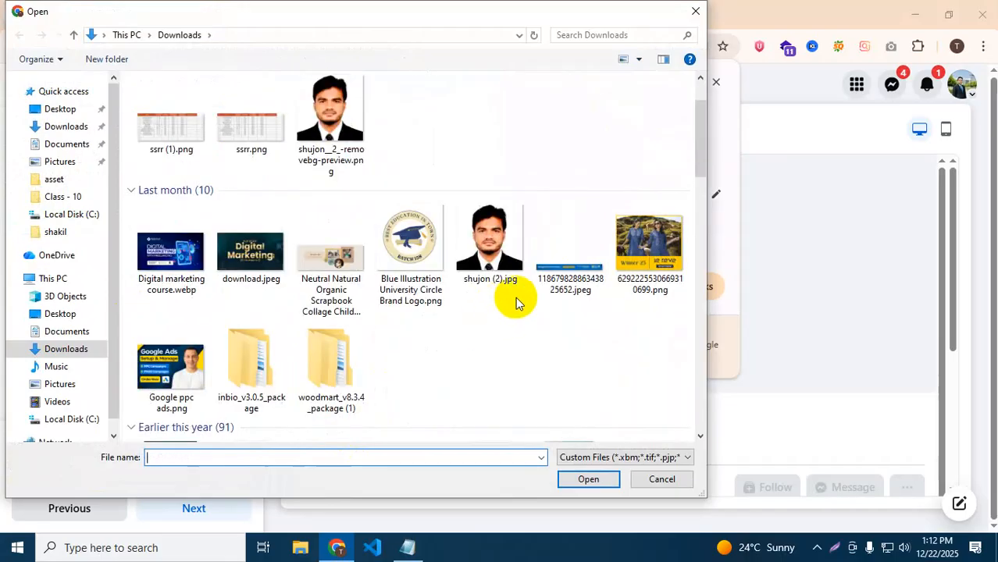
{"action": "left_click", "coordinate": [646, 265]}
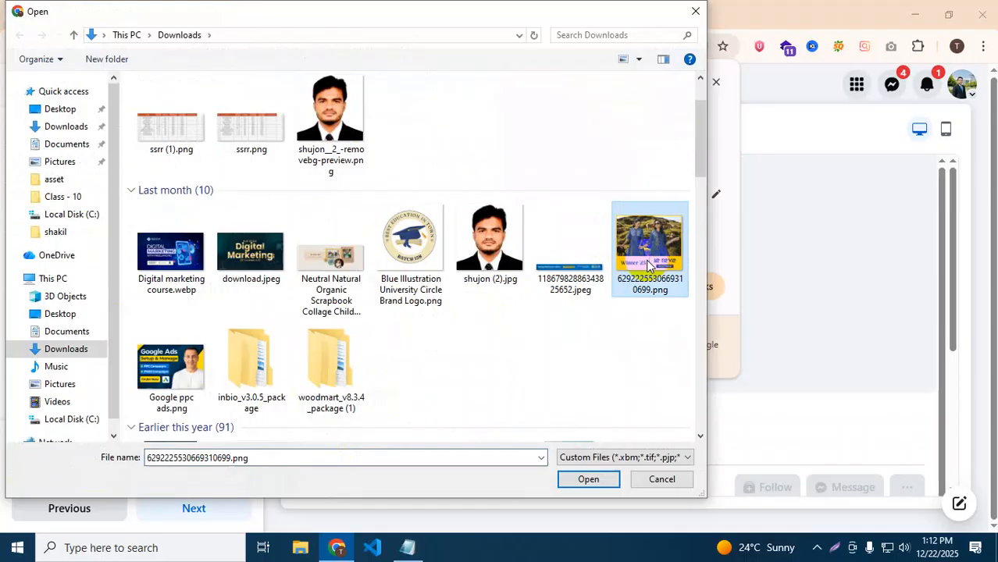
{"action": "scroll", "coordinate": [205, 367], "scroll_direction": "down", "scroll_amount": 5}
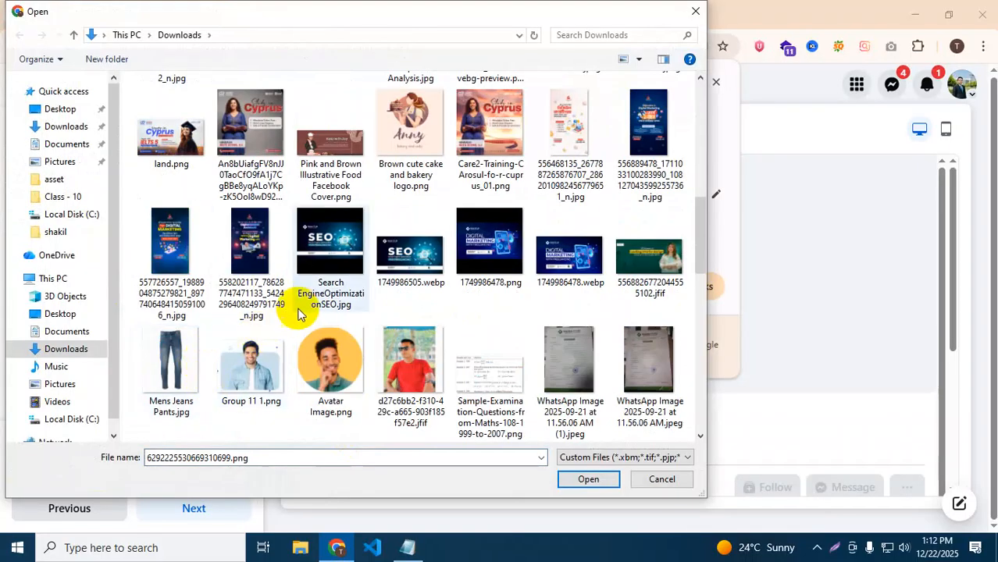
{"action": "scroll", "coordinate": [285, 318], "scroll_direction": "up", "scroll_amount": 3}
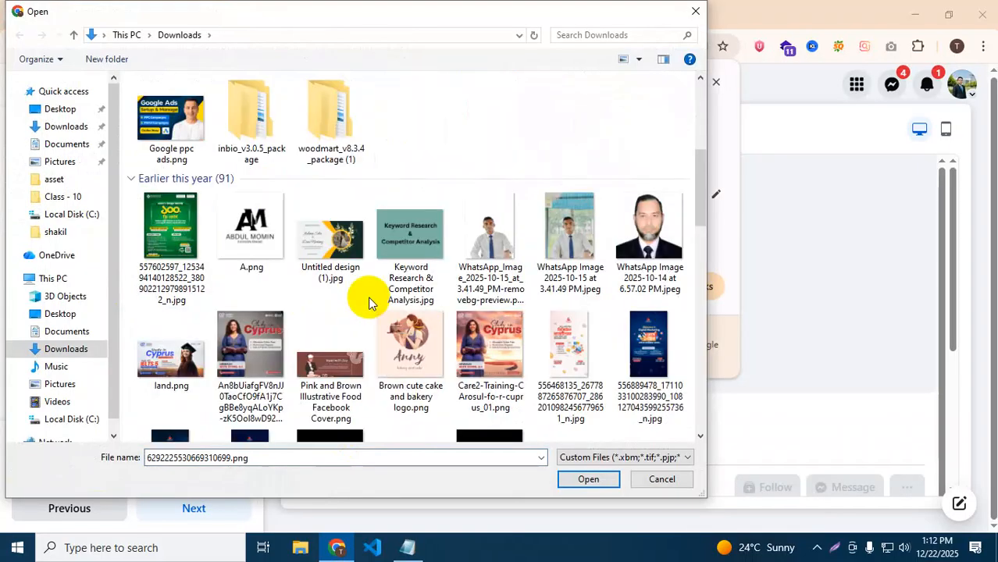
{"action": "left_click", "coordinate": [244, 227]}
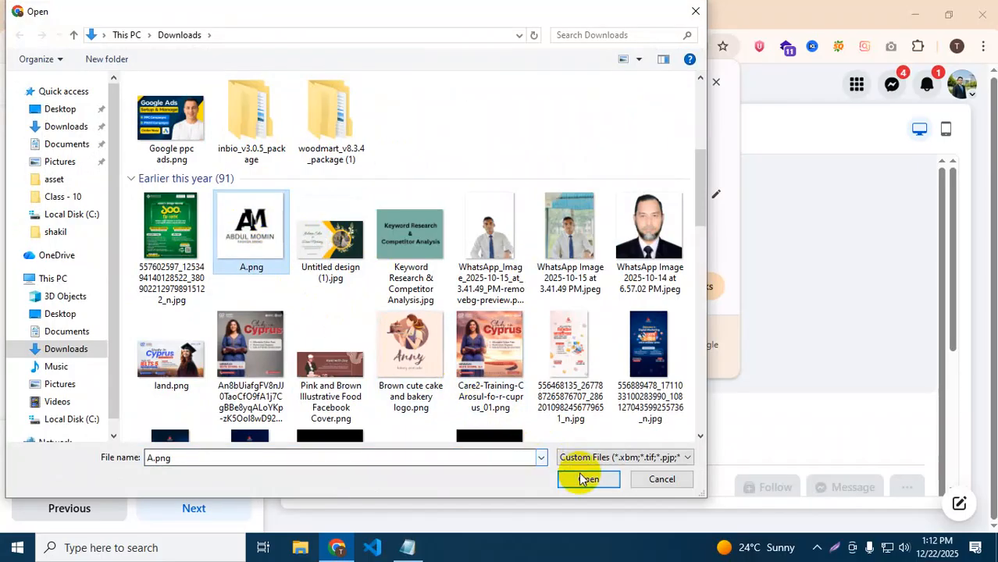
{"action": "scroll", "coordinate": [367, 228], "scroll_direction": "down", "scroll_amount": 5}
{"action": "scroll", "coordinate": [367, 235], "scroll_direction": "up", "scroll_amount": 2}
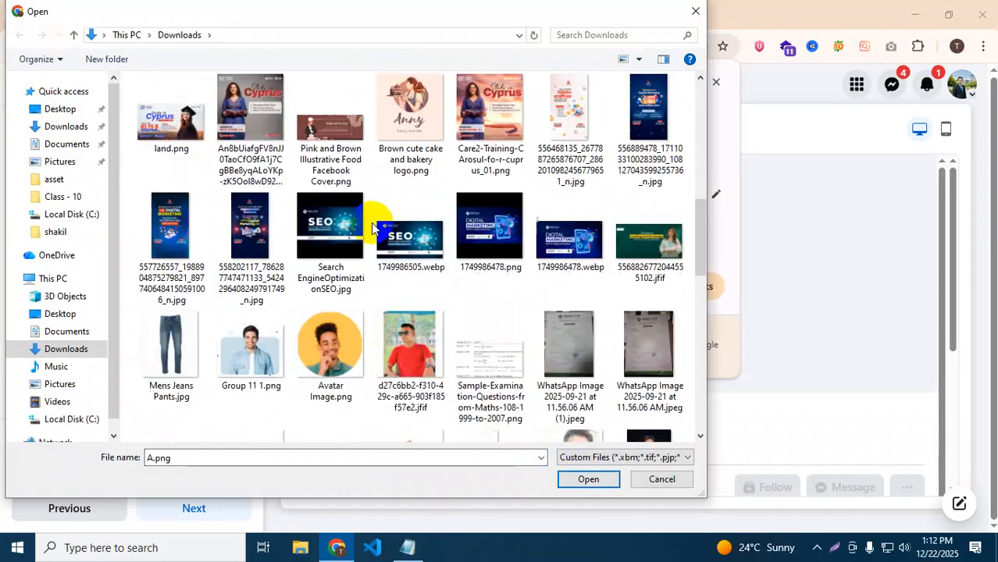
{"action": "scroll", "coordinate": [402, 129], "scroll_direction": "down", "scroll_amount": 5}
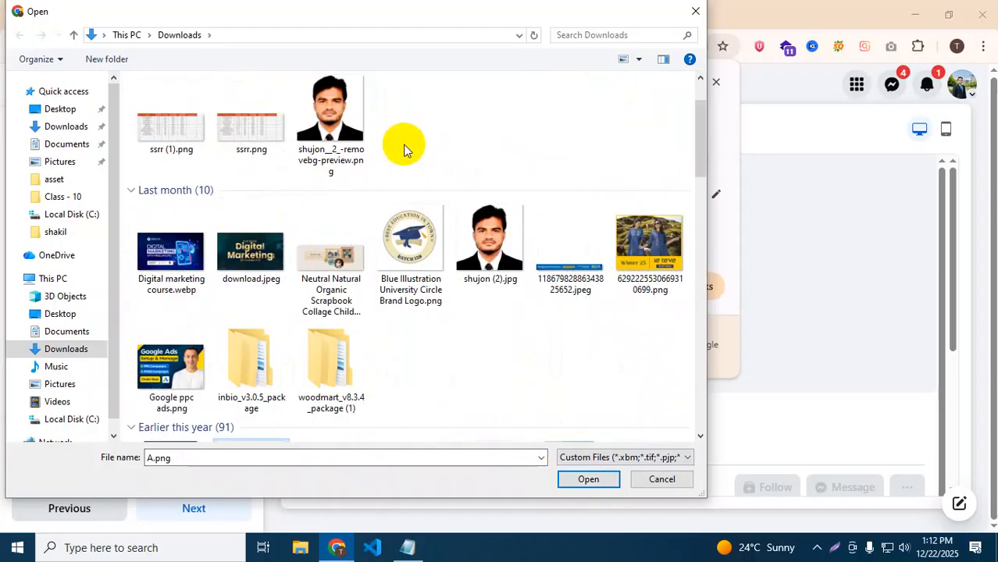
{"action": "scroll", "coordinate": [407, 234], "scroll_direction": "up", "scroll_amount": 5}
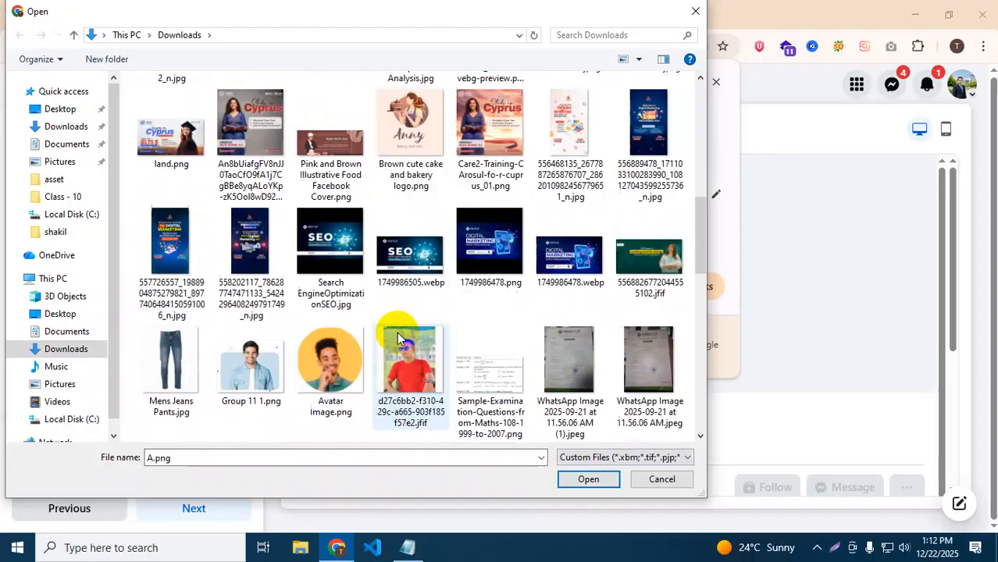
{"action": "left_click", "coordinate": [408, 139]}
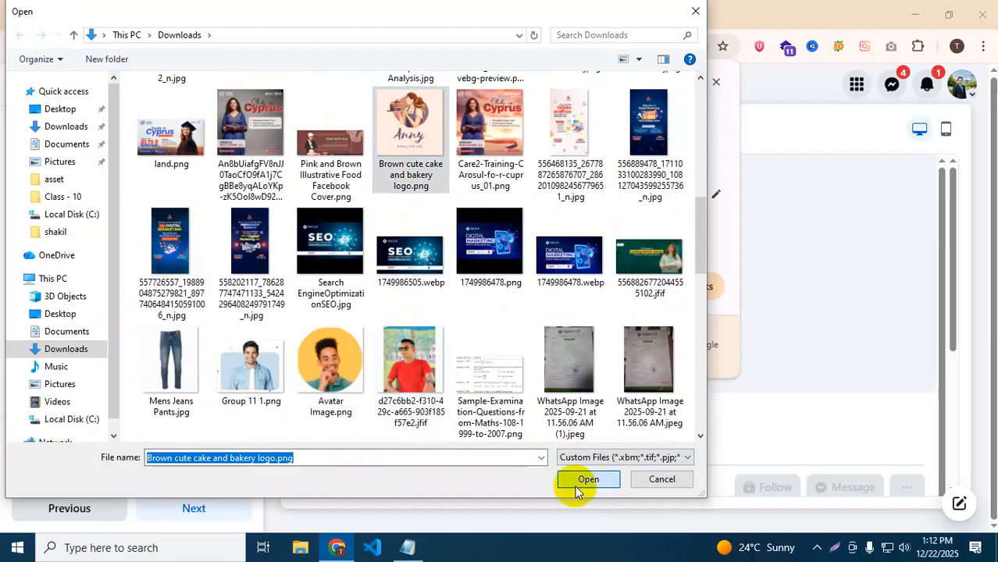
{"action": "left_click", "coordinate": [574, 481]}
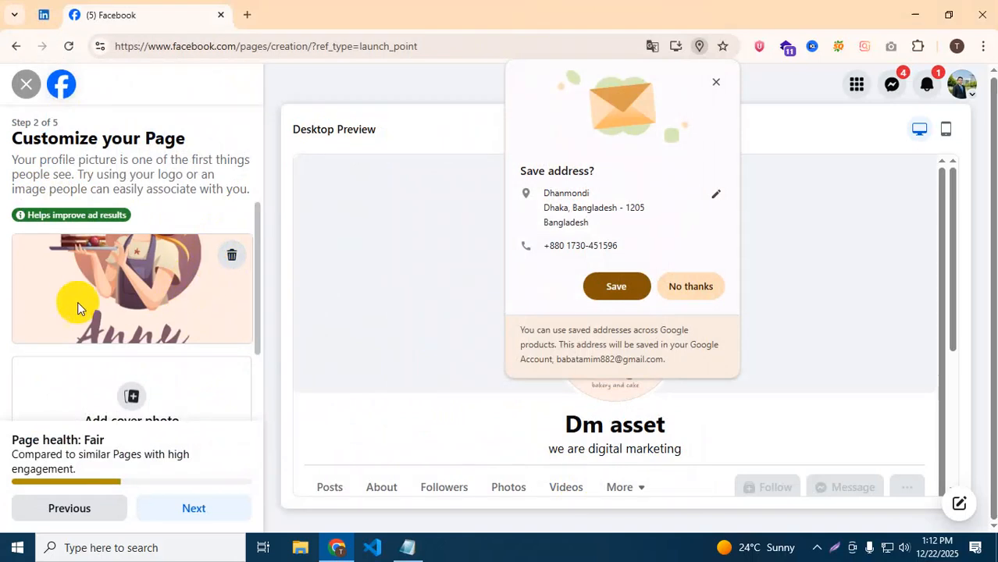
{"action": "scroll", "coordinate": [32, 372], "scroll_direction": "down", "scroll_amount": 2}
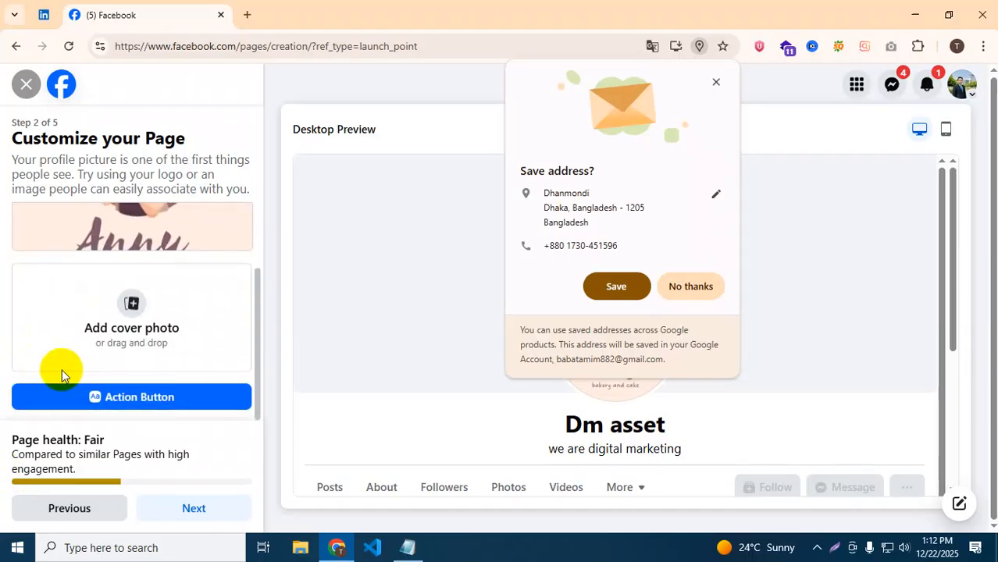
Upload 'Digital marketing course.webp' from Downloads as the Page's cover photo.
{"action": "left_click", "coordinate": [130, 329]}
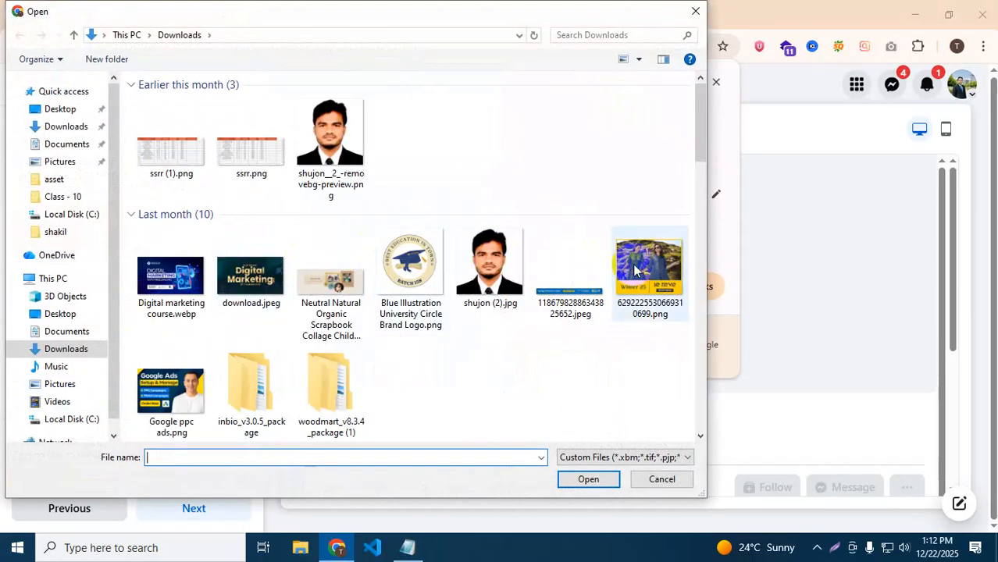
{"action": "left_click", "coordinate": [188, 277]}
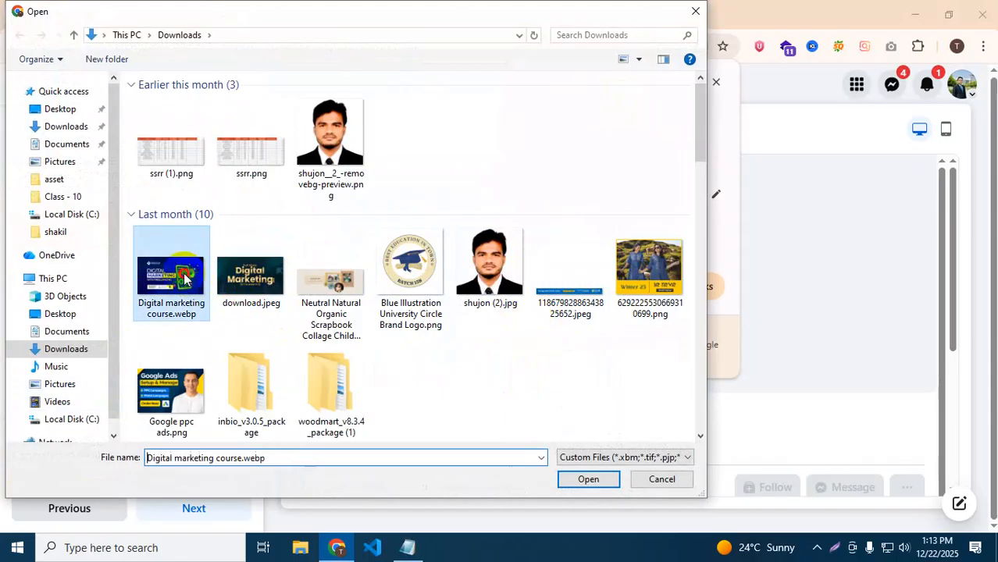
{"action": "left_click", "coordinate": [587, 479]}
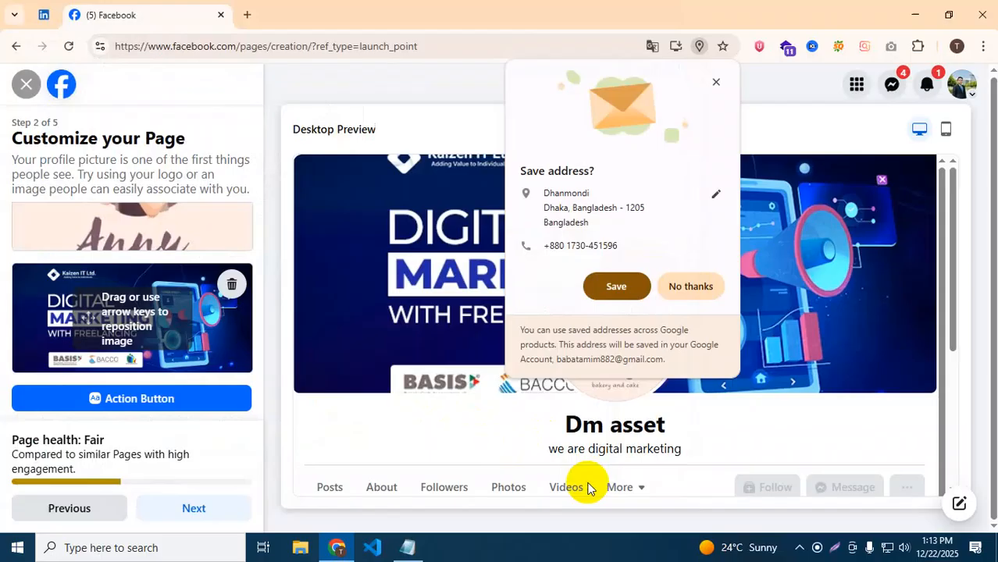
Google 'facebook page profile picture size' in a new tab and review the recommended dimensions like 176x176.
{"action": "left_click", "coordinate": [247, 14]}
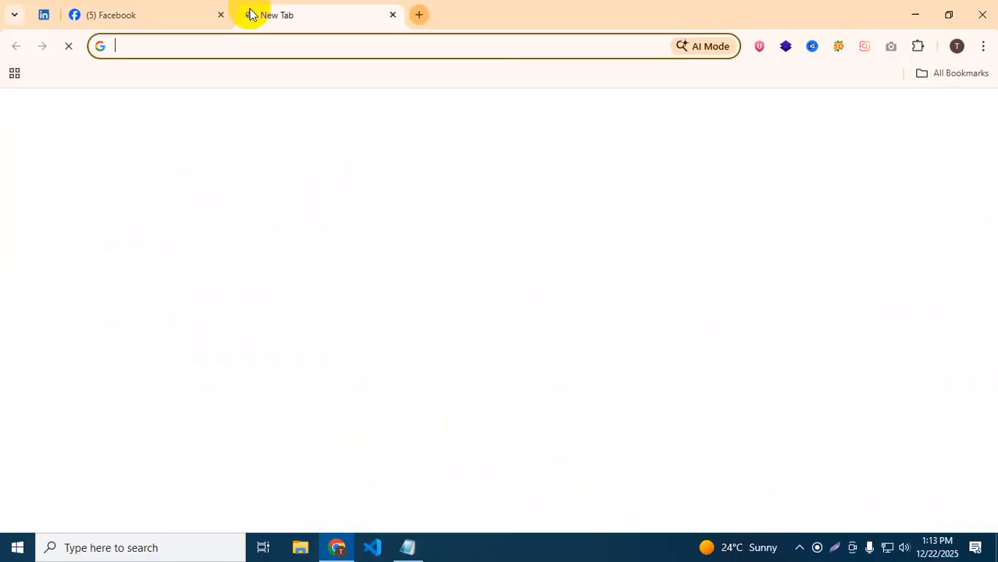
{"action": "left_click", "coordinate": [241, 56]}
{"action": "type", "text": "g"}
{"action": "key", "text": "BackSpace"}
{"action": "key", "text": "BackSpace"}
{"action": "type", "text": "facebook"}
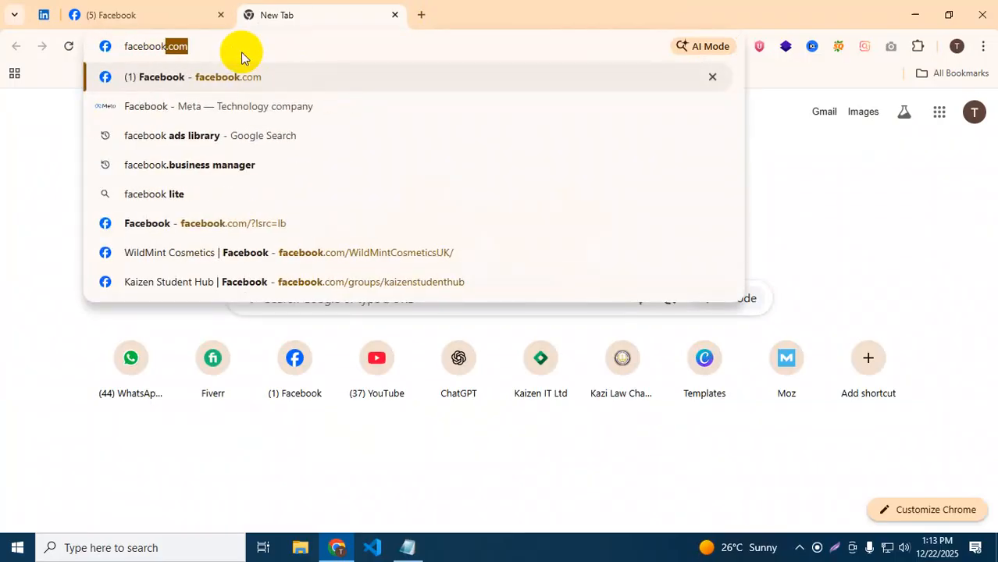
{"action": "type", "text": " page pr"}
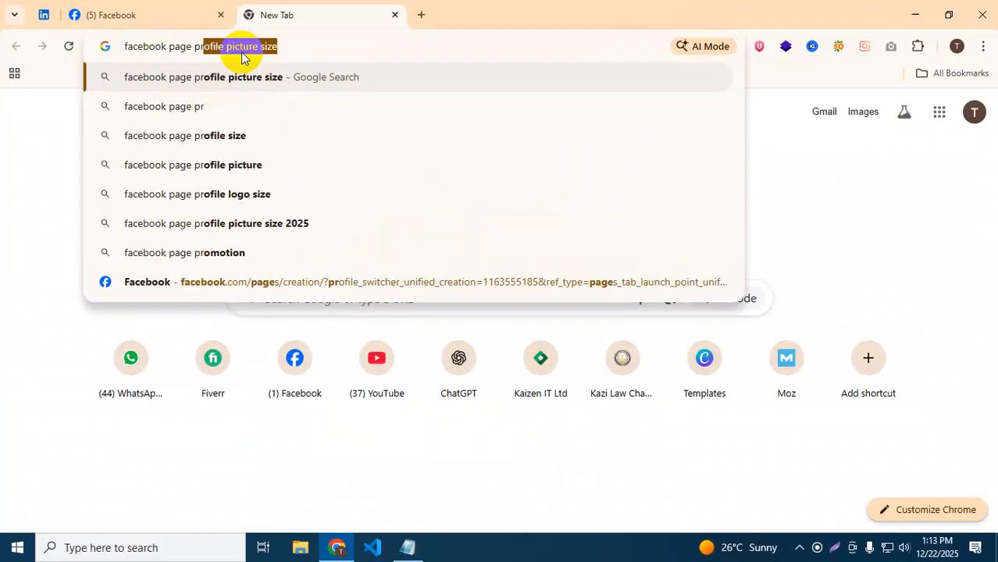
{"action": "type", "text": "ofile "}
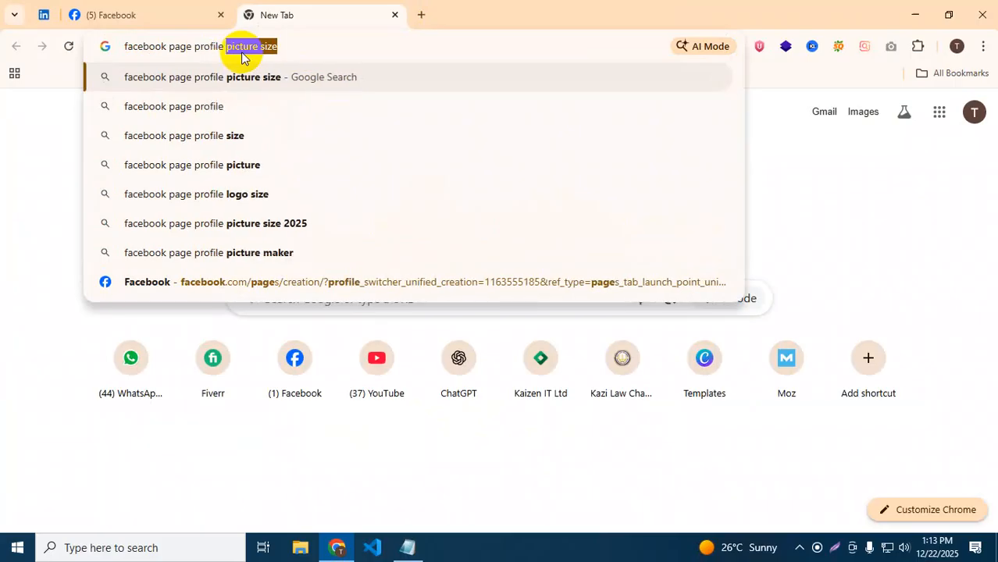
{"action": "type", "text": "picture "}
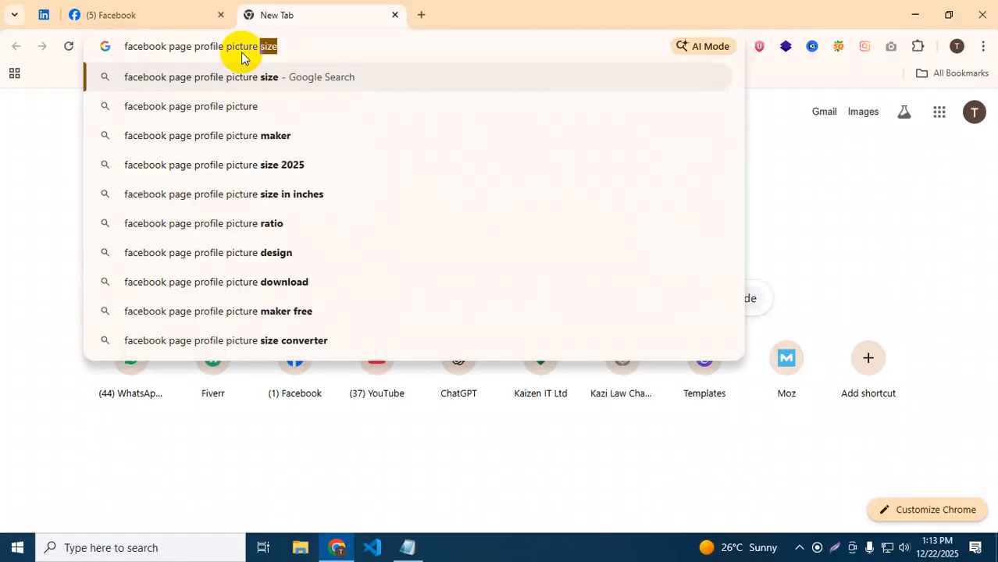
{"action": "type", "text": "size"}
{"action": "key", "text": "Return"}
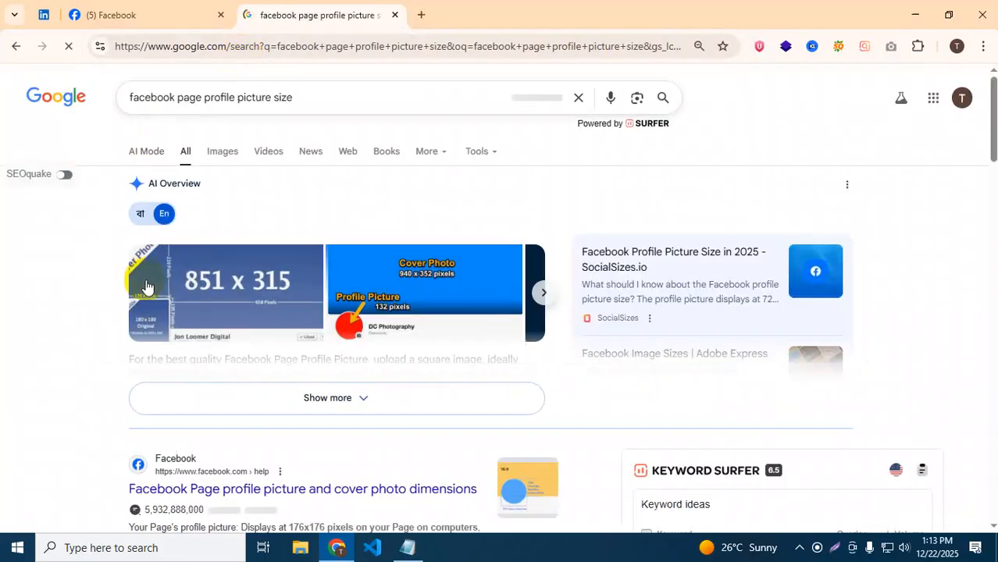
{"action": "scroll", "coordinate": [173, 386], "scroll_direction": "down", "scroll_amount": 2}
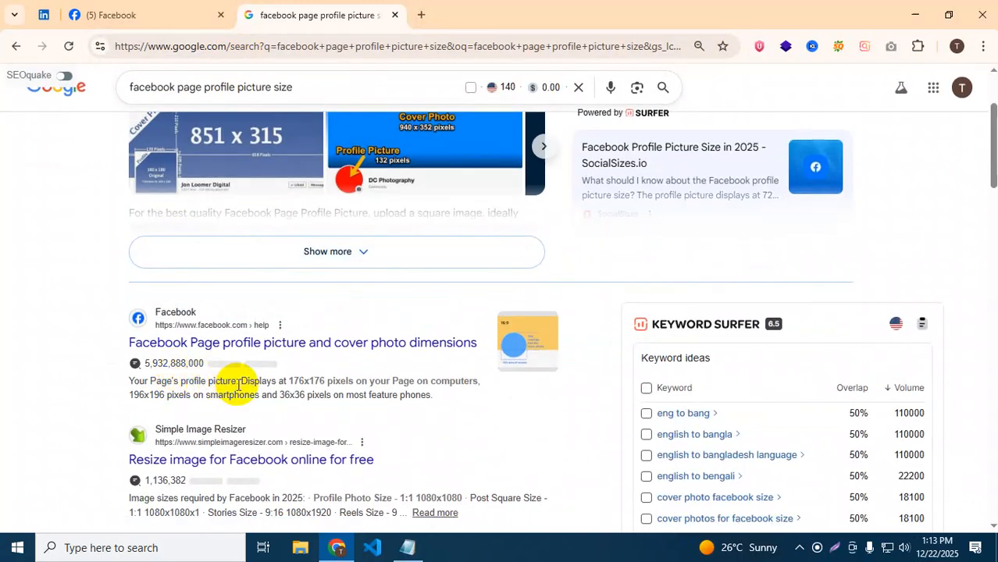
{"action": "scroll", "coordinate": [236, 385], "scroll_direction": "up", "scroll_amount": 2}
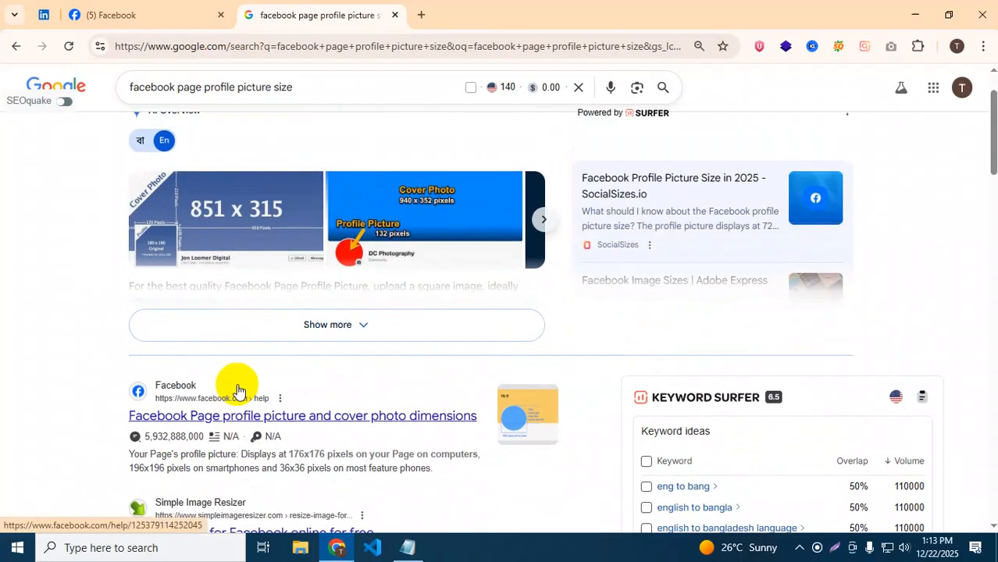
{"action": "scroll", "coordinate": [238, 313], "scroll_direction": "down", "scroll_amount": 5}
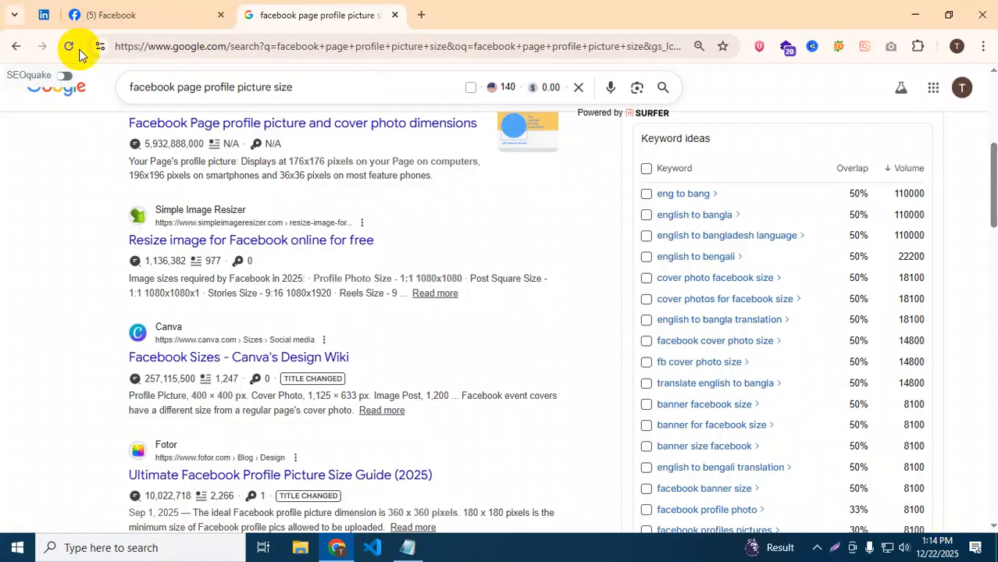
Return to the Dm asset Page setup and bring up the action button introduction.
{"action": "left_click", "coordinate": [136, 8]}
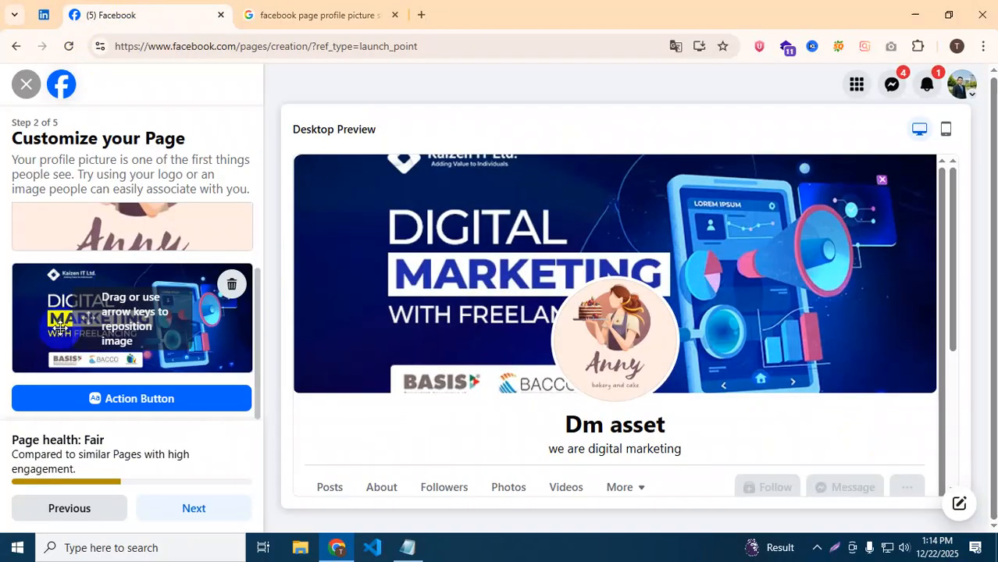
{"action": "left_click", "coordinate": [139, 398]}
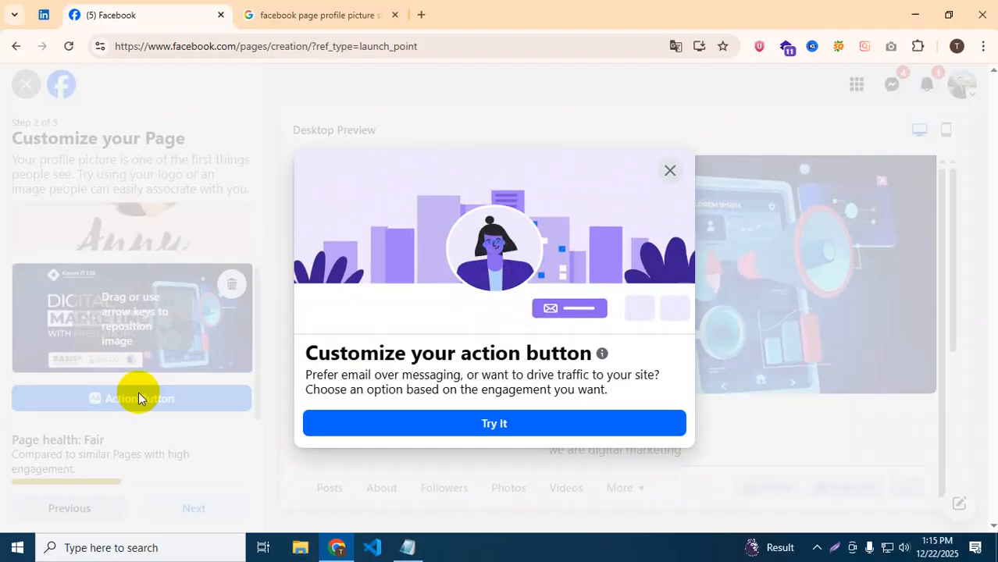
Browse action button options such as Send email, Learn more and Watch now, then select Contact us.
{"action": "left_click", "coordinate": [484, 424]}
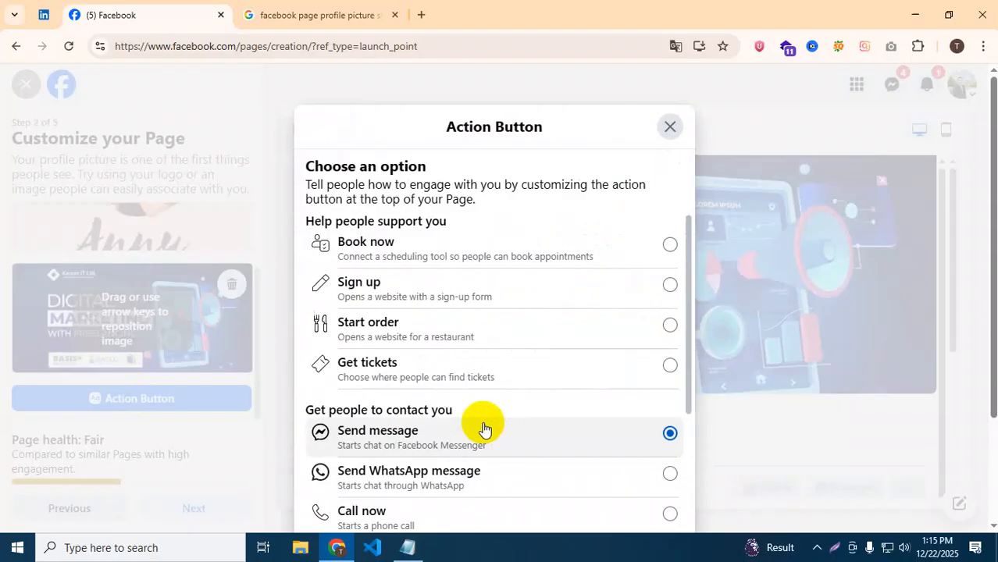
{"action": "scroll", "coordinate": [438, 324], "scroll_direction": "down", "scroll_amount": 1}
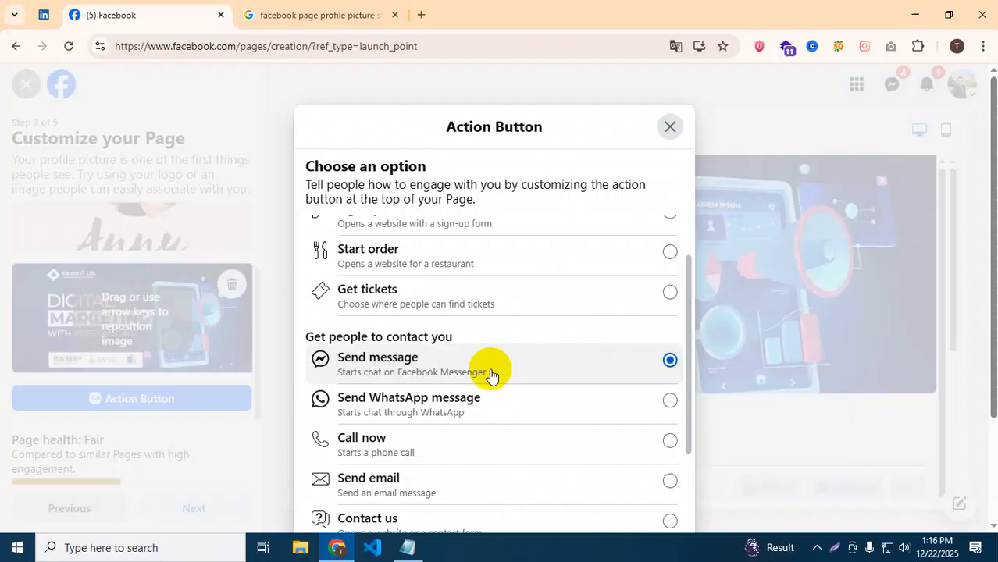
{"action": "scroll", "coordinate": [424, 372], "scroll_direction": "down", "scroll_amount": 3}
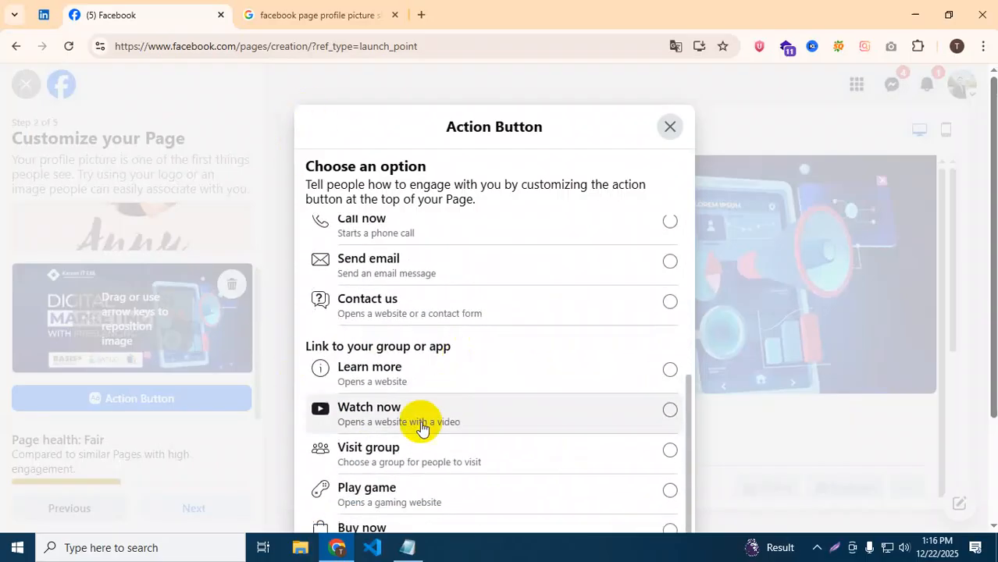
{"action": "scroll", "coordinate": [381, 286], "scroll_direction": "up", "scroll_amount": 1}
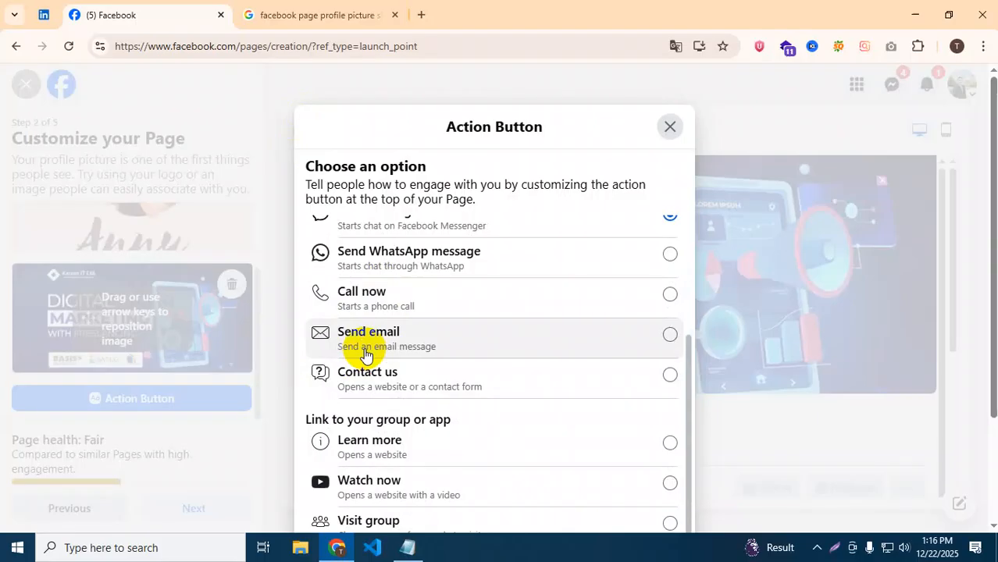
{"action": "scroll", "coordinate": [446, 319], "scroll_direction": "up", "scroll_amount": 3}
{"action": "scroll", "coordinate": [446, 390], "scroll_direction": "down", "scroll_amount": 4}
{"action": "scroll", "coordinate": [446, 392], "scroll_direction": "up", "scroll_amount": 1}
{"action": "scroll", "coordinate": [447, 392], "scroll_direction": "up", "scroll_amount": 3}
{"action": "scroll", "coordinate": [446, 393], "scroll_direction": "down", "scroll_amount": 3}
{"action": "left_click", "coordinate": [545, 297]}
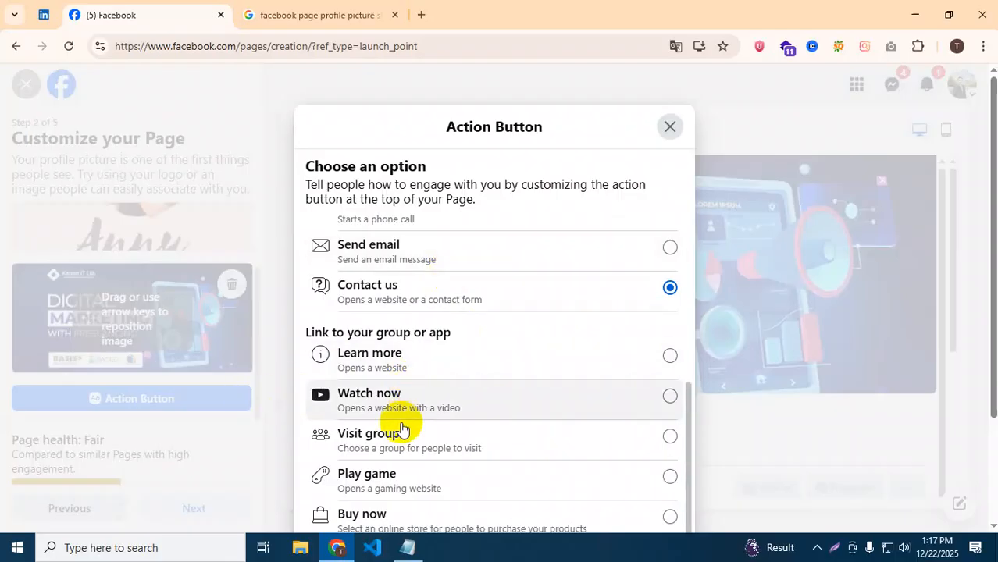
Switch the action button back to Send message, save it, and advance to Connect WhatsApp.
{"action": "scroll", "coordinate": [406, 391], "scroll_direction": "up", "scroll_amount": 1}
{"action": "scroll", "coordinate": [397, 316], "scroll_direction": "up", "scroll_amount": 1}
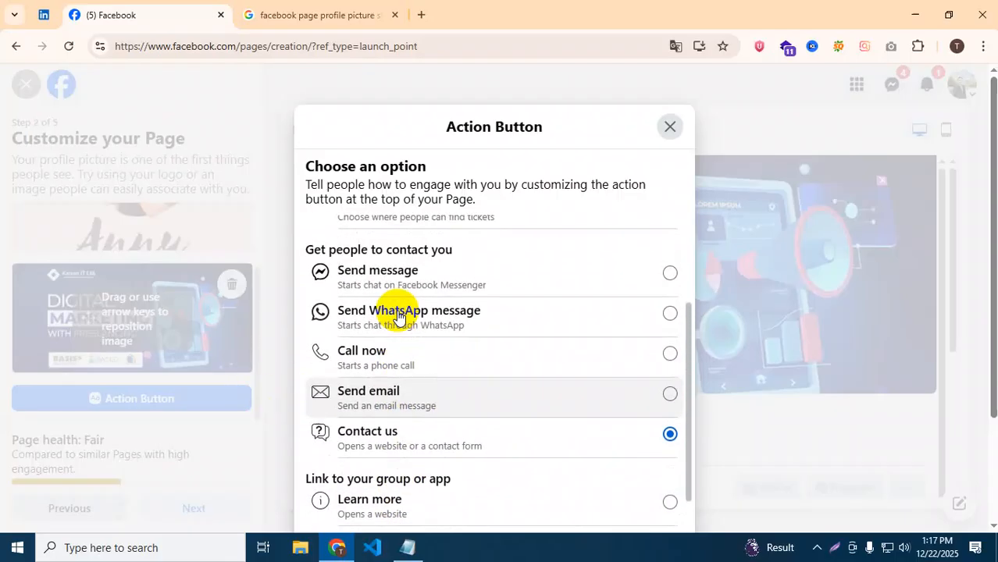
{"action": "left_click", "coordinate": [401, 287]}
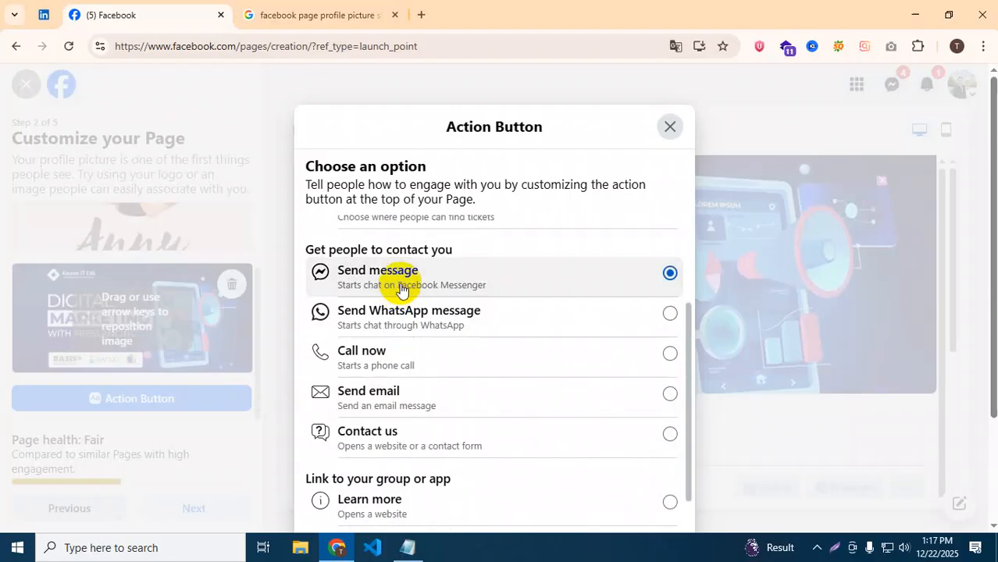
{"action": "scroll", "coordinate": [434, 349], "scroll_direction": "down", "scroll_amount": 2}
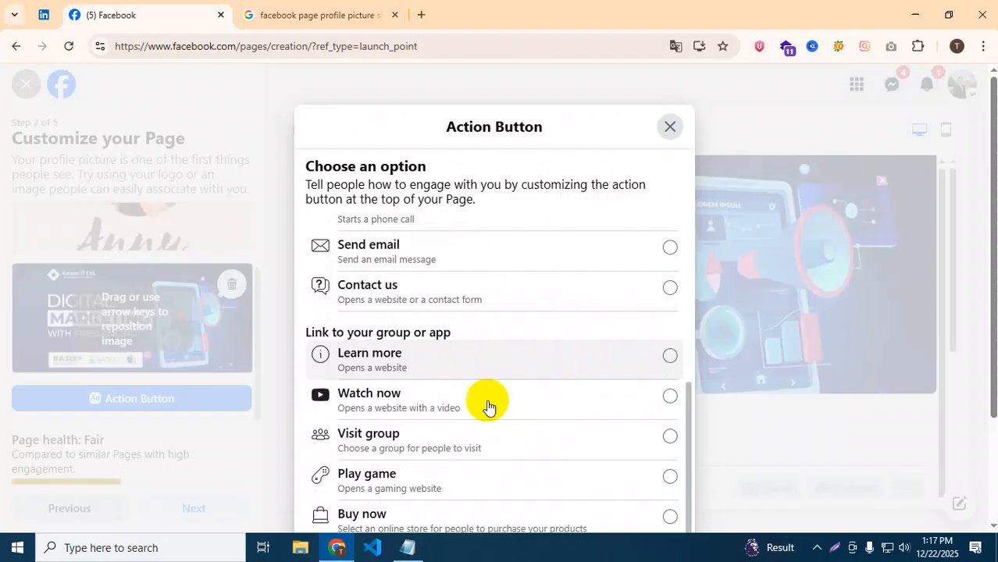
{"action": "scroll", "coordinate": [797, 359], "scroll_direction": "down", "scroll_amount": 2}
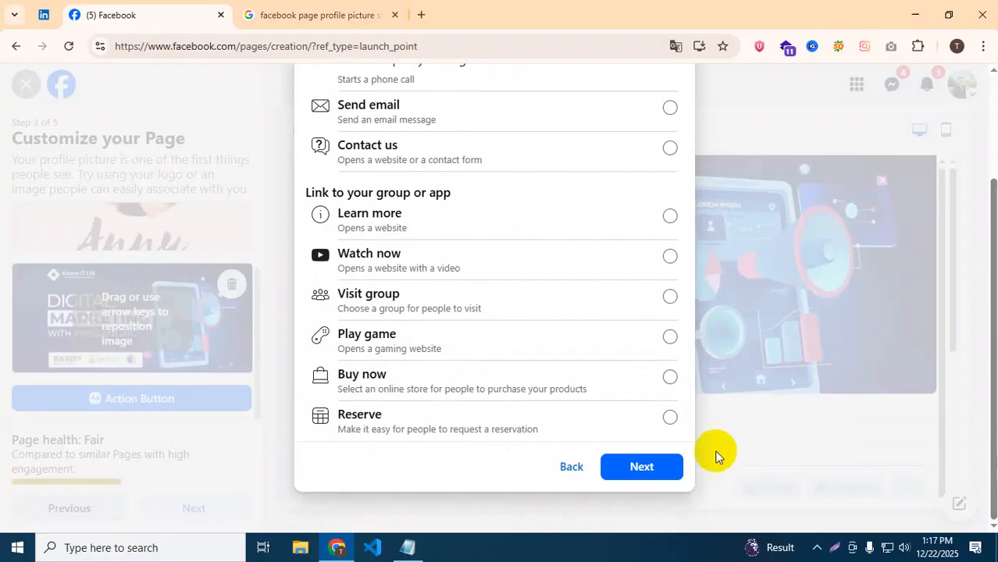
{"action": "left_click", "coordinate": [629, 471]}
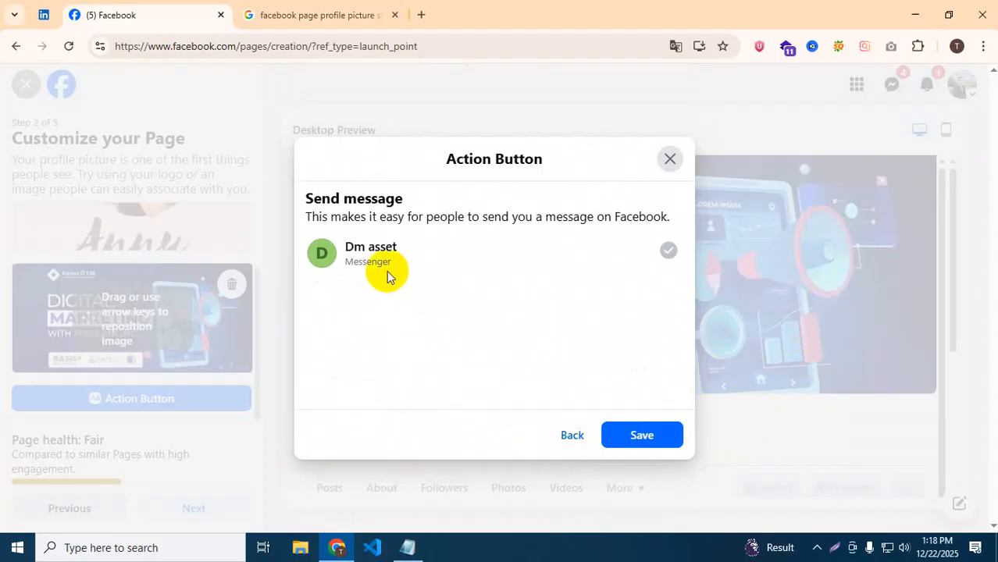
{"action": "left_click", "coordinate": [636, 445]}
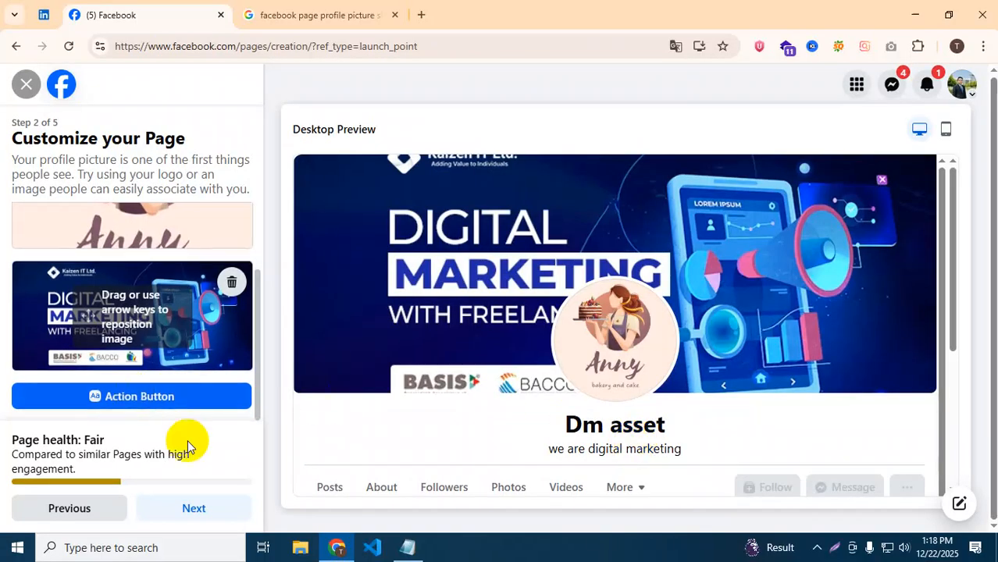
{"action": "left_click", "coordinate": [192, 512]}
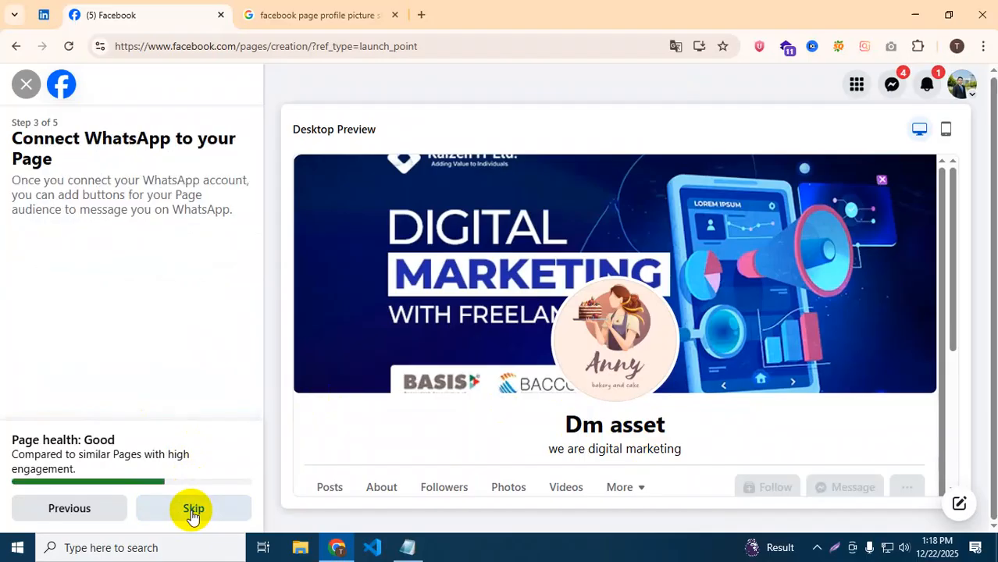
Skip connecting WhatsApp and go past Build your Page audience without inviting anyone.
{"action": "scroll", "coordinate": [62, 398], "scroll_direction": "down", "scroll_amount": 2}
{"action": "scroll", "coordinate": [98, 304], "scroll_direction": "up", "scroll_amount": 2}
{"action": "scroll", "coordinate": [94, 306], "scroll_direction": "down", "scroll_amount": 2}
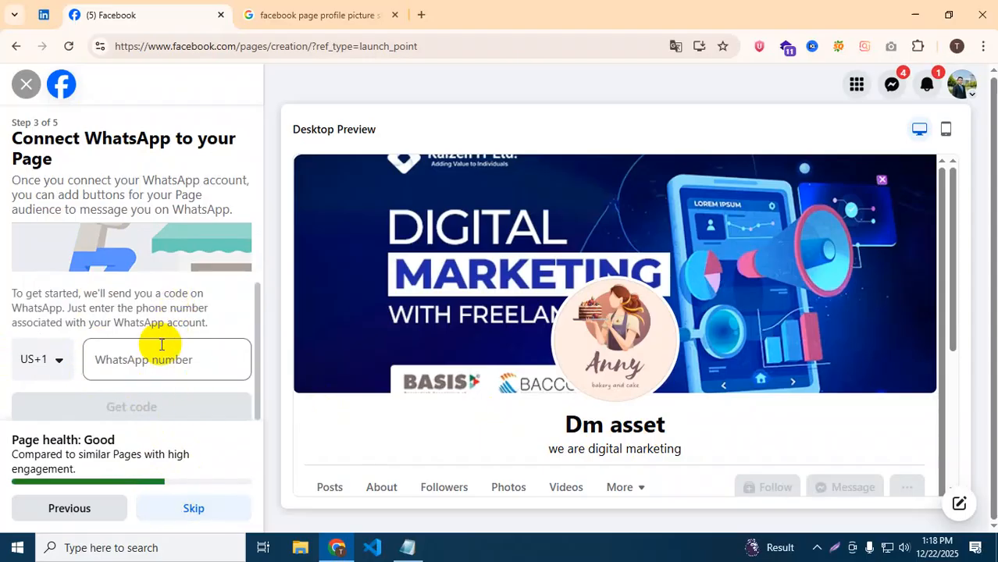
{"action": "left_click", "coordinate": [189, 508]}
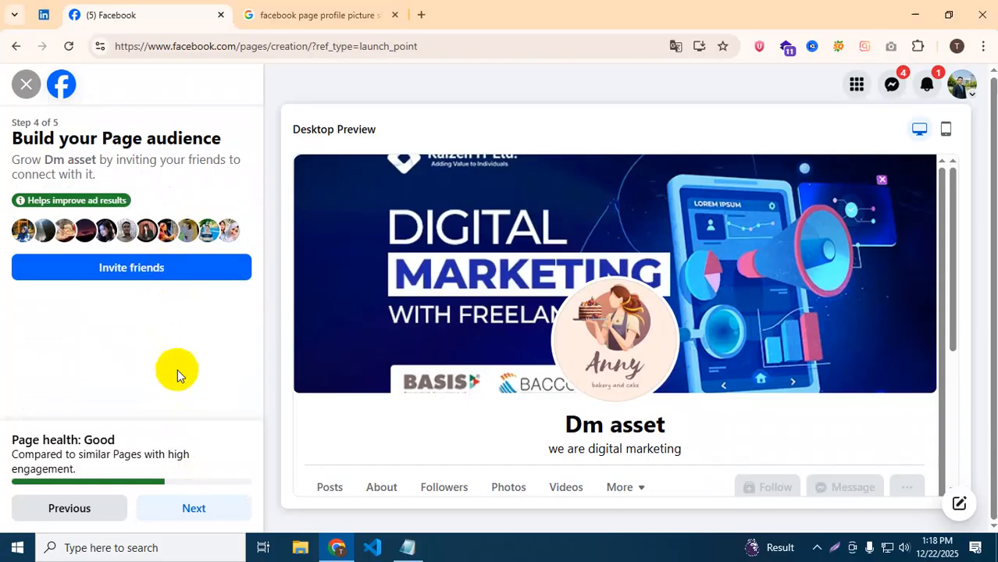
{"action": "left_click", "coordinate": [189, 508]}
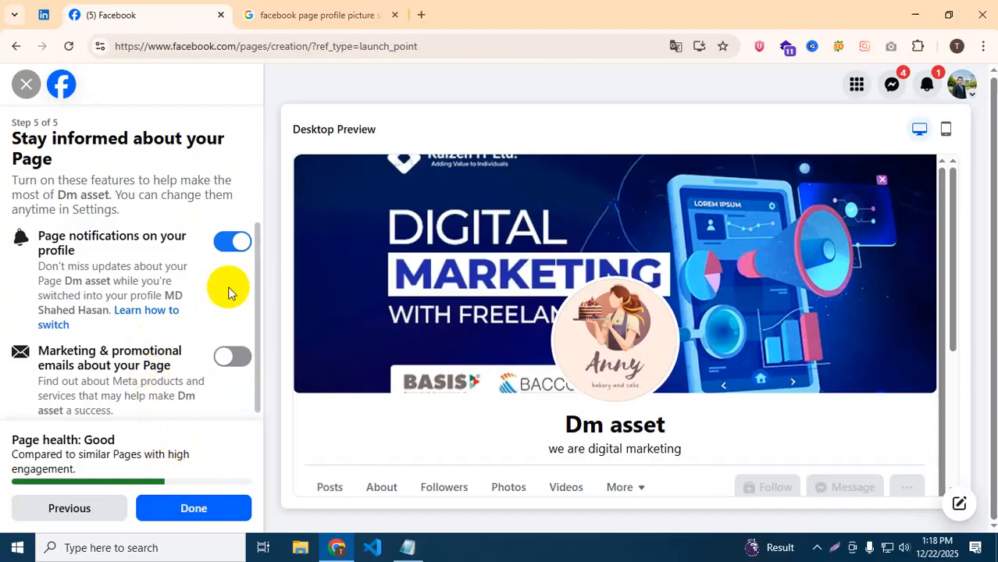
Leave Page notifications on your profile switched on and complete setup with Done.
{"action": "left_click", "coordinate": [224, 249]}
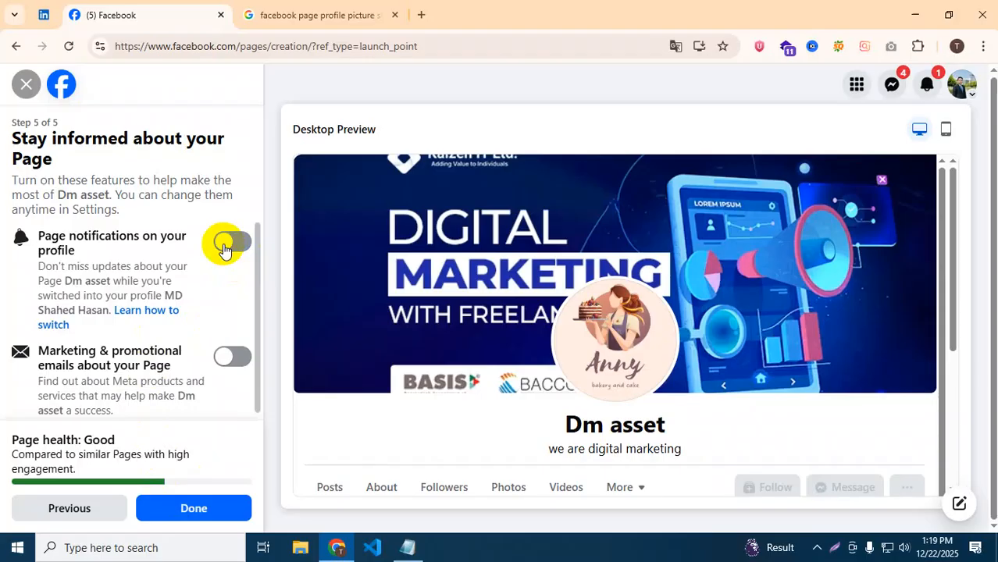
{"action": "left_click", "coordinate": [224, 248]}
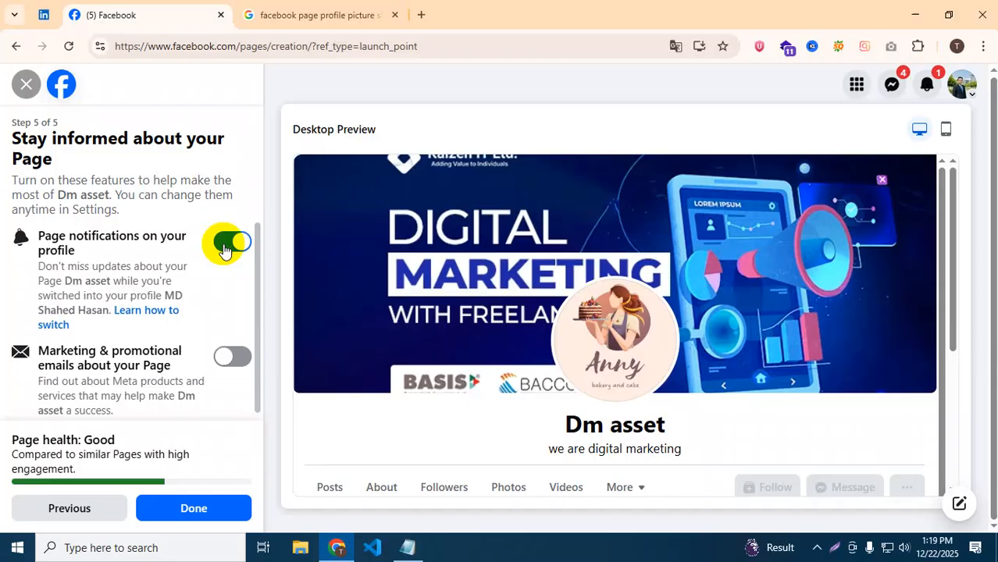
{"action": "left_click", "coordinate": [220, 511]}
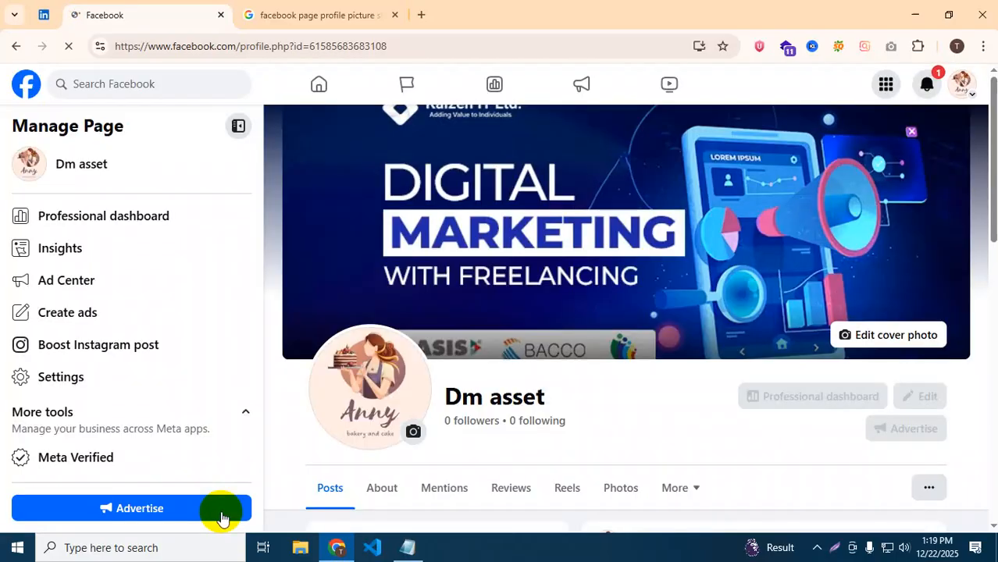
{"action": "scroll", "coordinate": [222, 517], "scroll_direction": "down", "scroll_amount": 3}
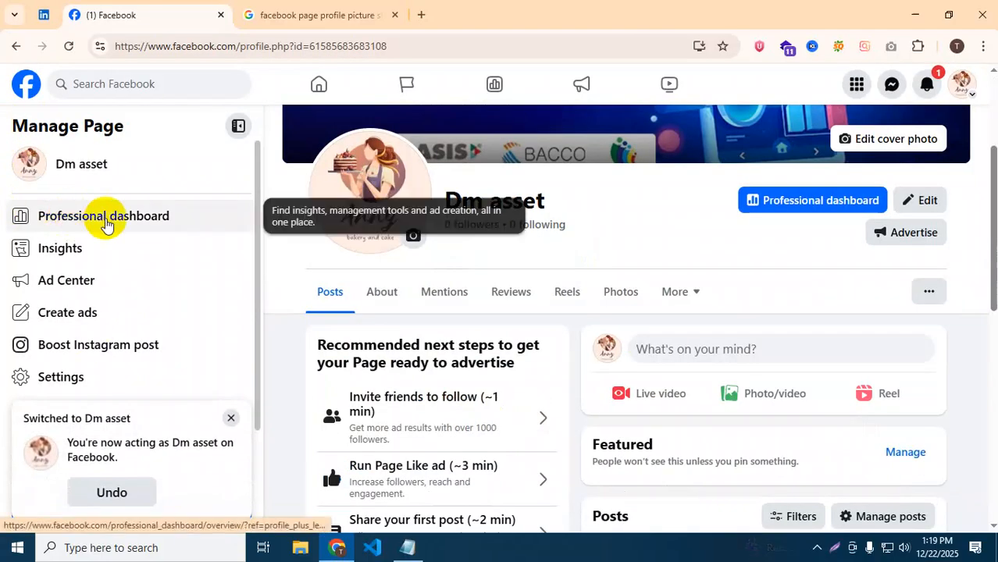
{"action": "scroll", "coordinate": [523, 365], "scroll_direction": "up", "scroll_amount": 3}
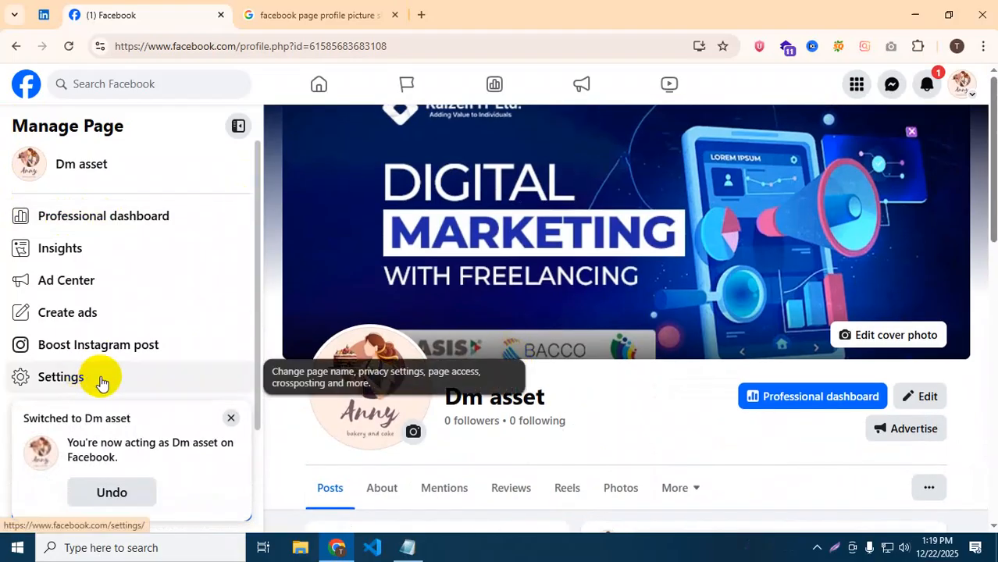
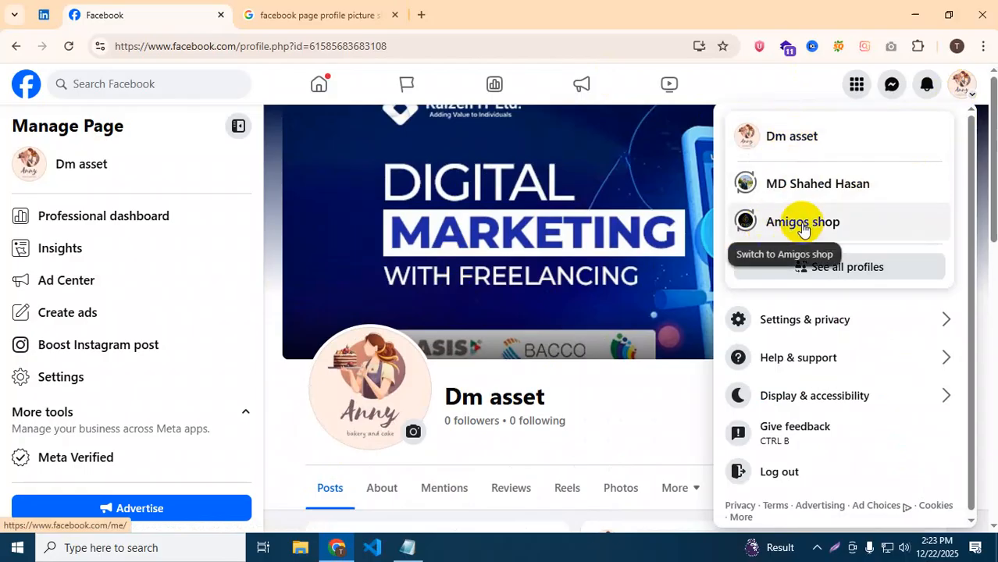
Switch from the Dm asset Page to the personal profile and return to the home feed.
{"action": "left_click", "coordinate": [834, 269]}
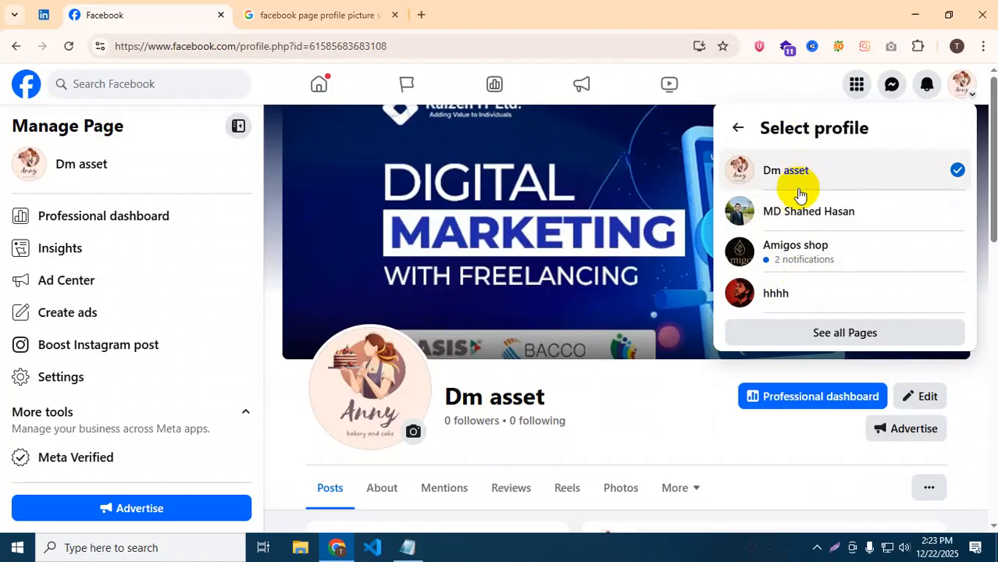
{"action": "left_click", "coordinate": [780, 214]}
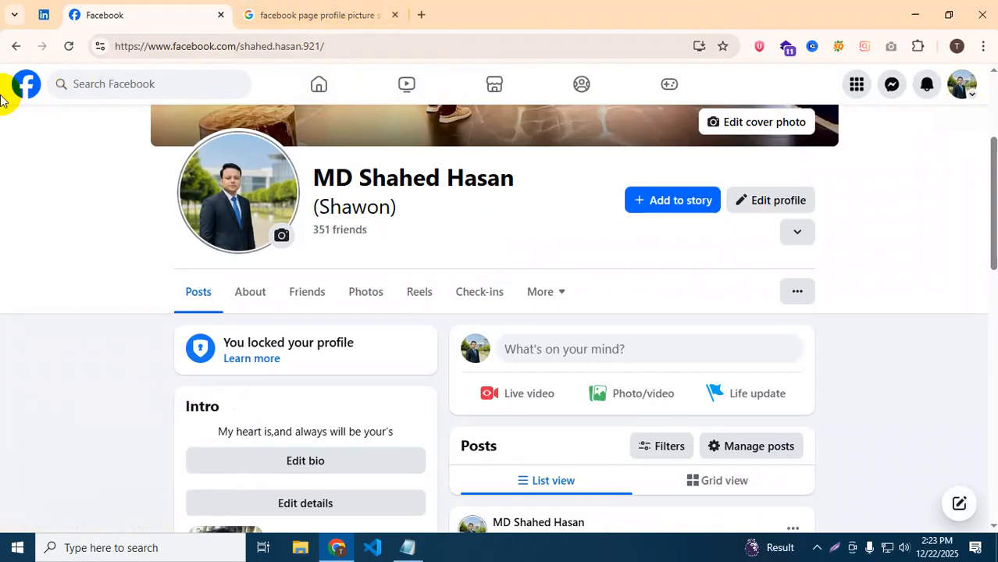
{"action": "left_click", "coordinate": [26, 84]}
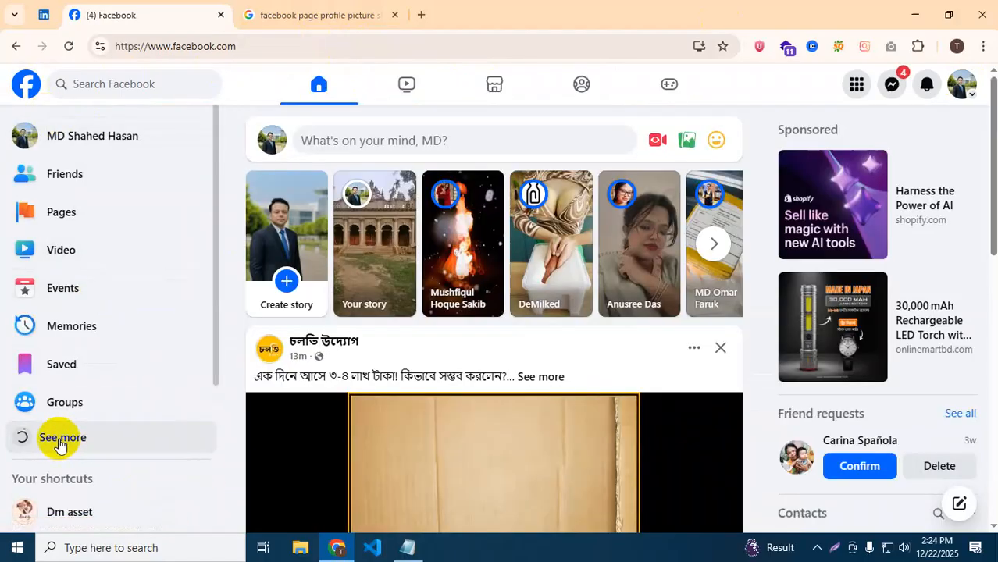
Expand the left sidebar shortcuts with See more and open Ads Manager from the home feed.
{"action": "left_click", "coordinate": [61, 441]}
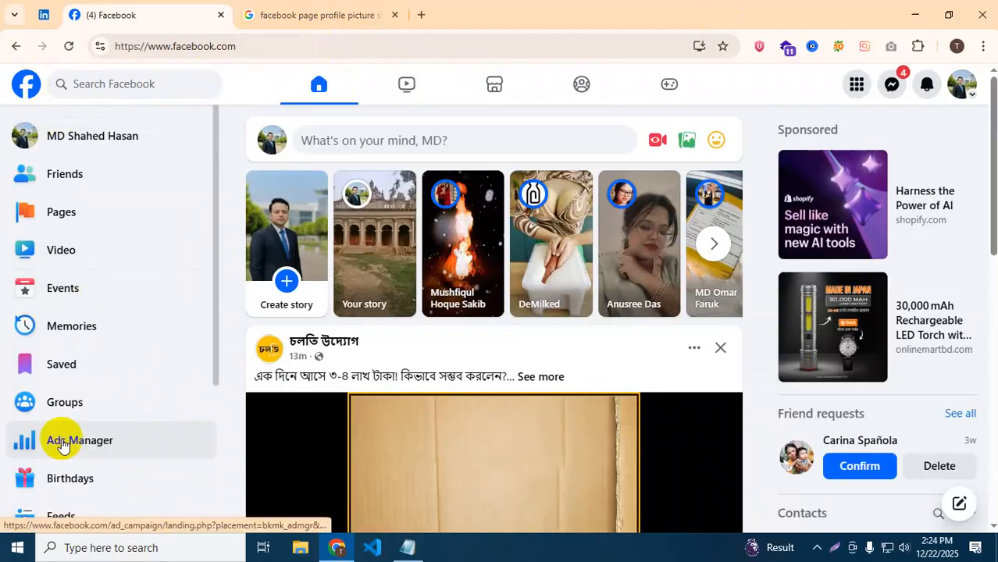
{"action": "scroll", "coordinate": [62, 449], "scroll_direction": "down", "scroll_amount": 1}
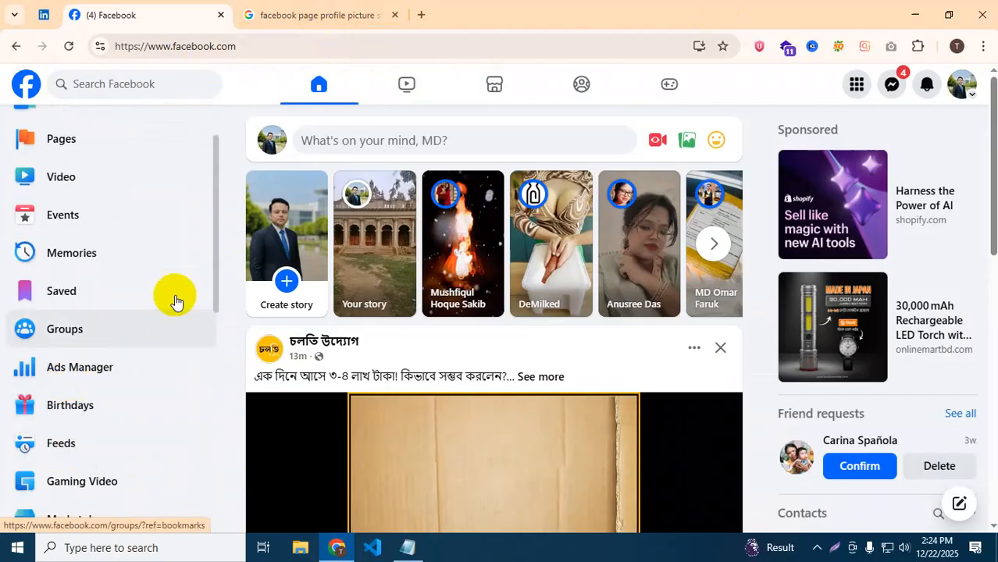
{"action": "left_click", "coordinate": [422, 11]}
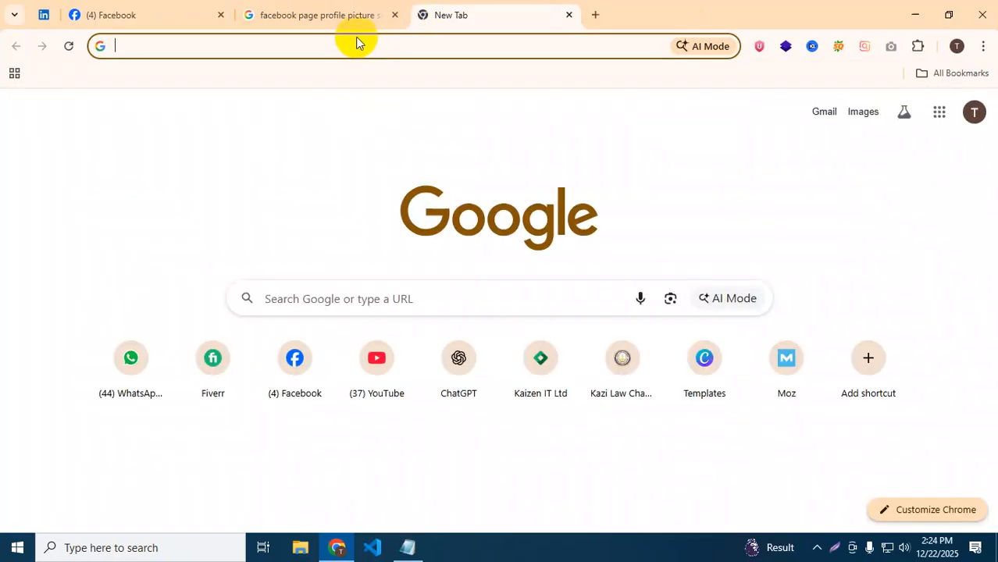
{"action": "left_click", "coordinate": [319, 13]}
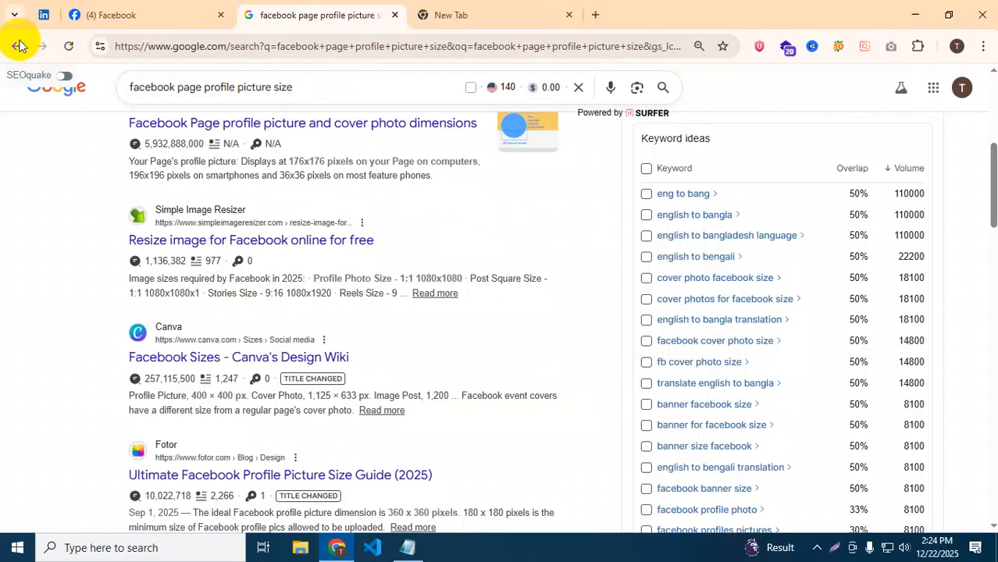
{"action": "left_click", "coordinate": [123, 13]}
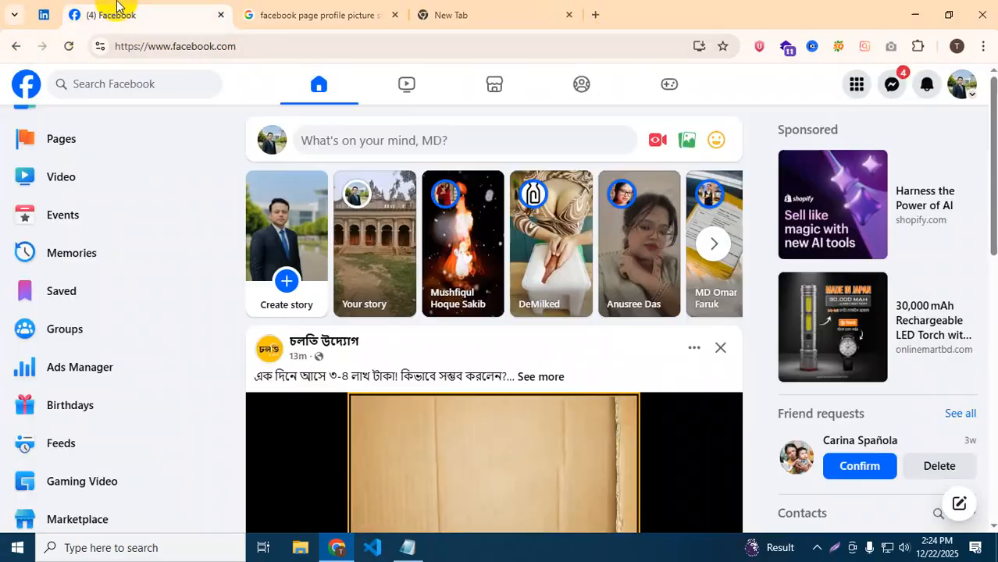
{"action": "left_click", "coordinate": [62, 371]}
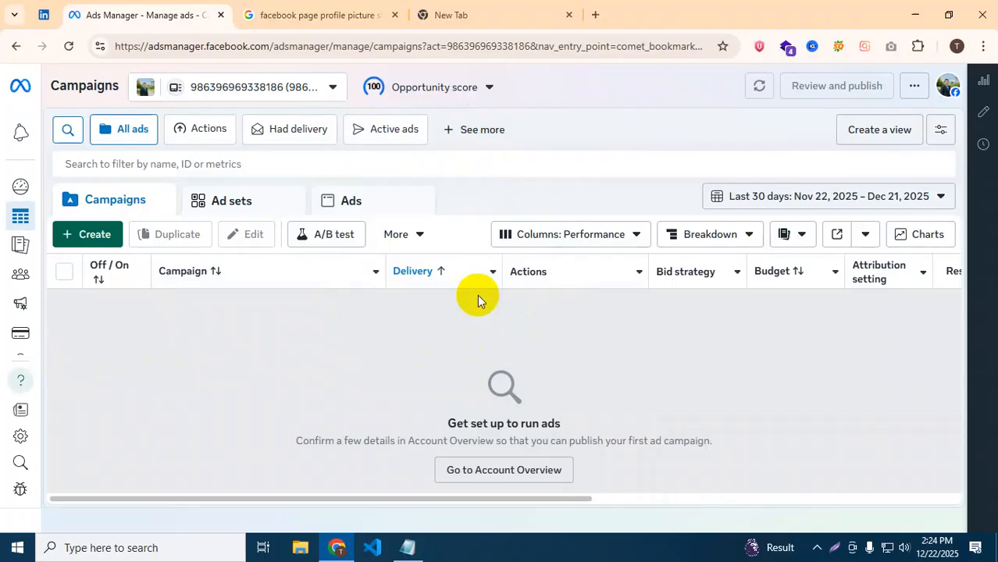
{"action": "left_click", "coordinate": [330, 88]}
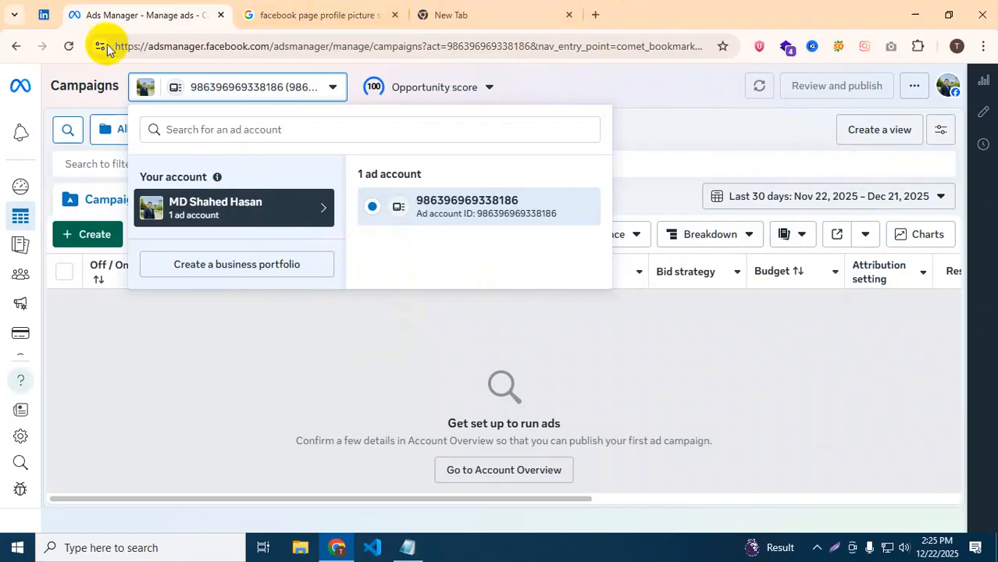
{"action": "left_click", "coordinate": [15, 48]}
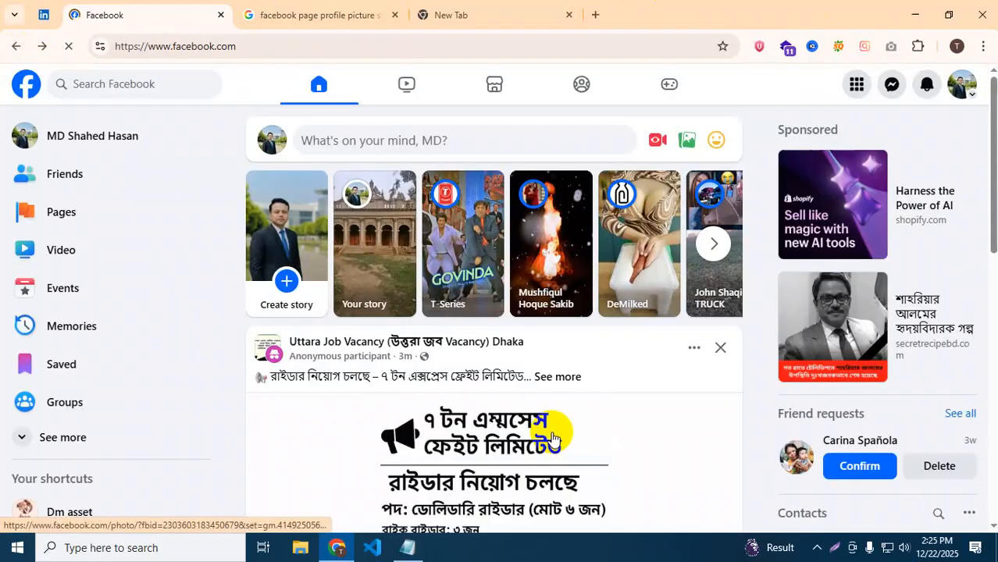
Switch the account to the Dm asset Page from the avatar menu and open its profile.
{"action": "left_click", "coordinate": [964, 83]}
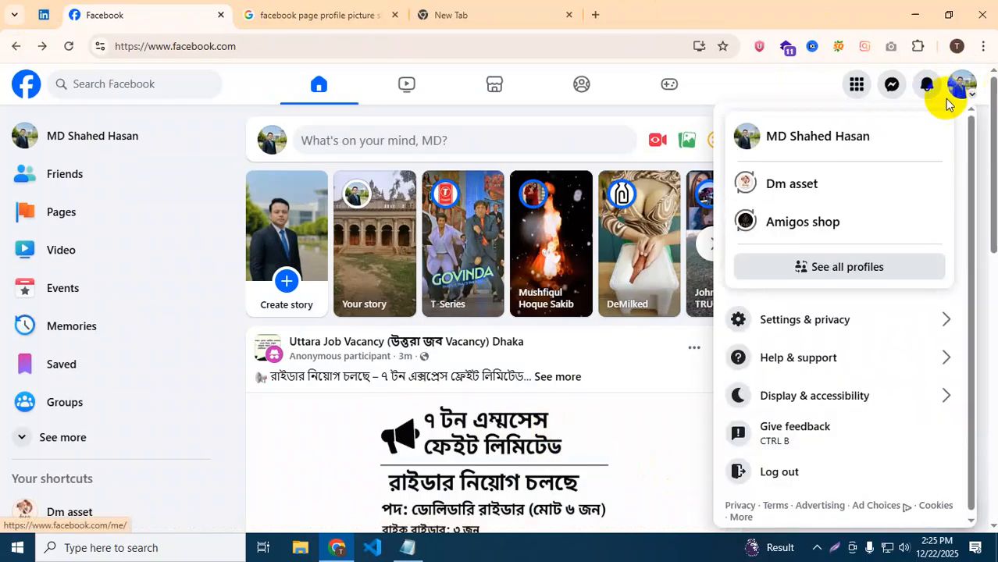
{"action": "left_click", "coordinate": [793, 188]}
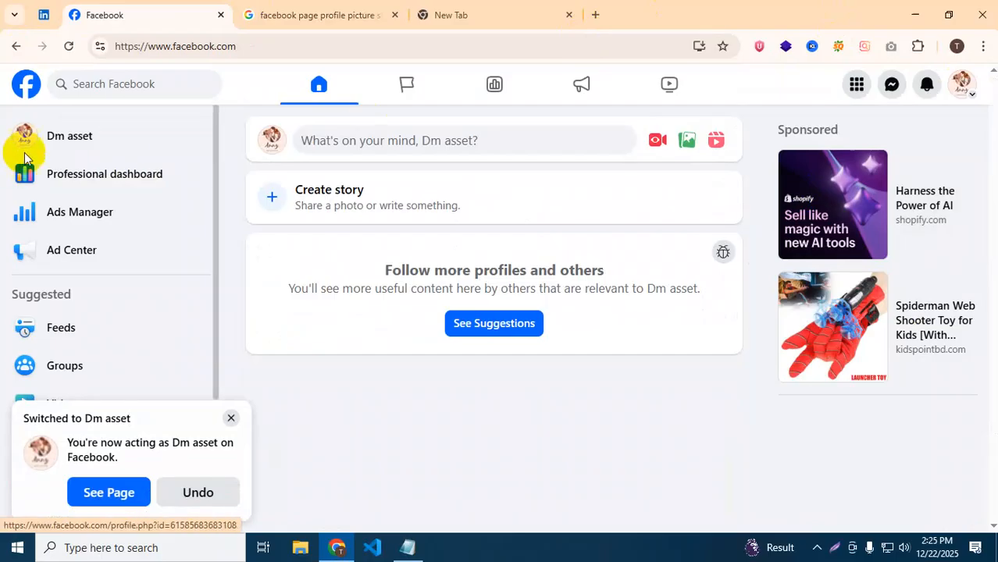
{"action": "left_click", "coordinate": [54, 134]}
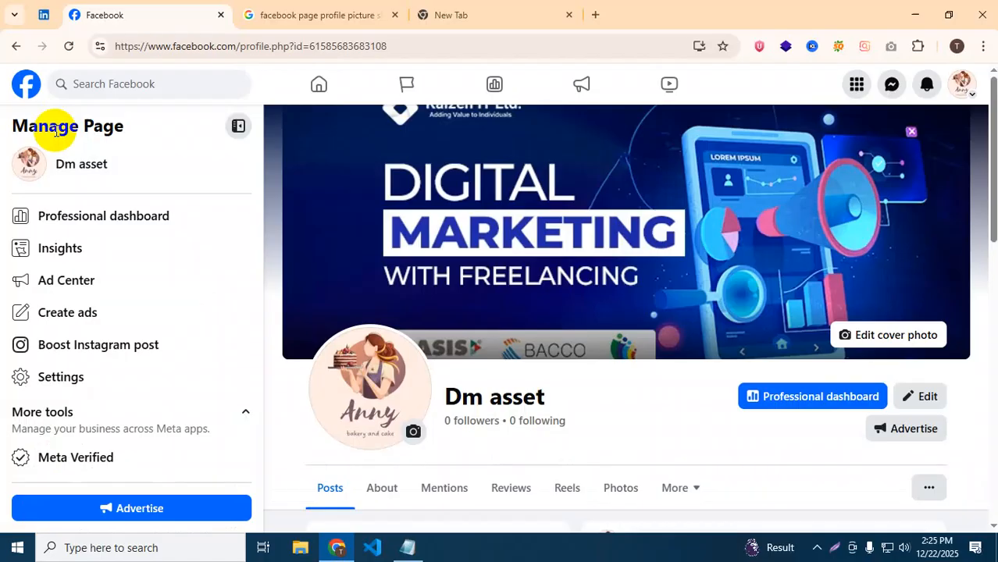
Open the Dm asset Page's About tab and review Contact and basic info, category Marketing Agency.
{"action": "scroll", "coordinate": [297, 203], "scroll_direction": "down", "scroll_amount": 4}
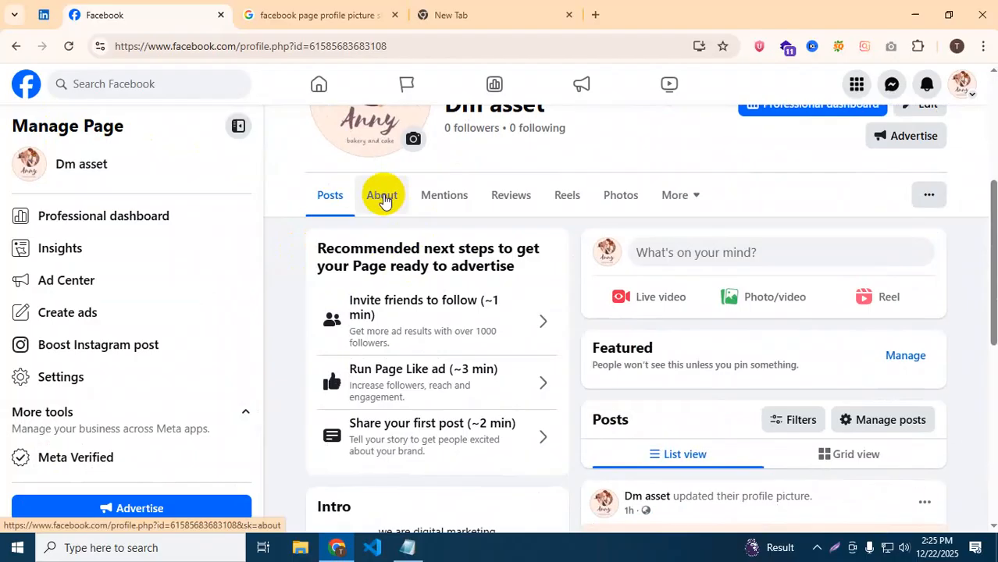
{"action": "left_click", "coordinate": [379, 196]}
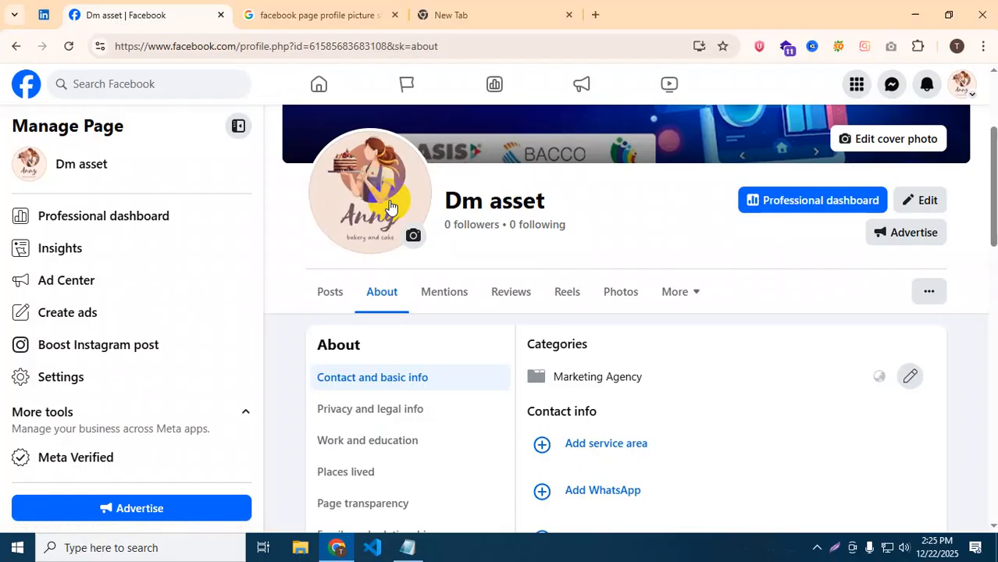
{"action": "scroll", "coordinate": [825, 434], "scroll_direction": "down", "scroll_amount": 3}
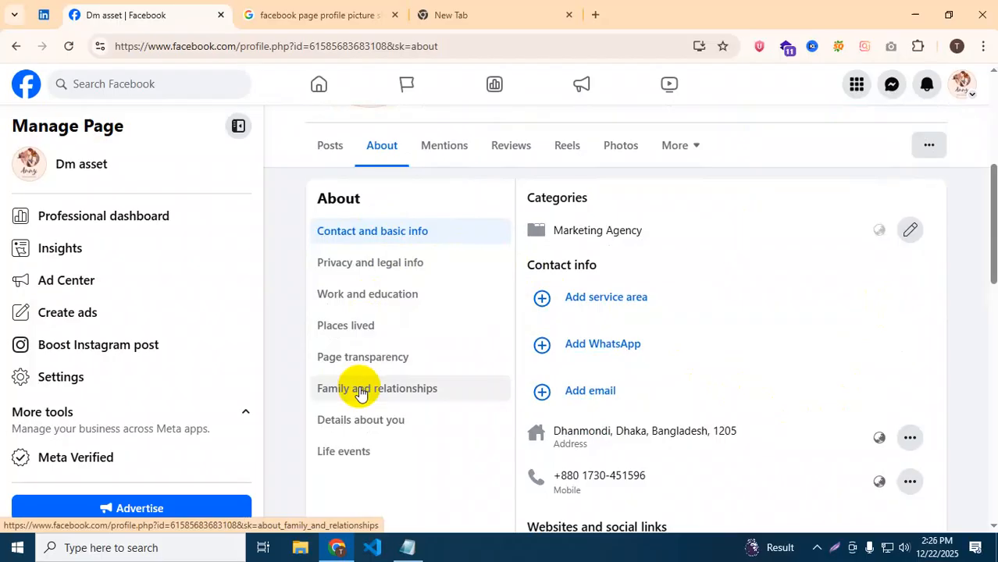
{"action": "scroll", "coordinate": [339, 388], "scroll_direction": "up", "scroll_amount": 1}
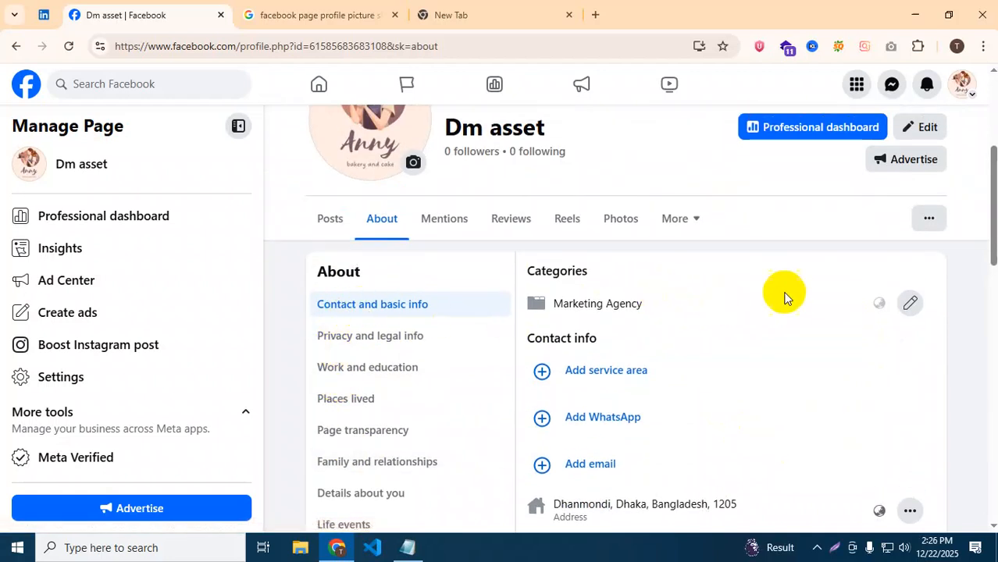
{"action": "scroll", "coordinate": [911, 305], "scroll_direction": "down", "scroll_amount": 6}
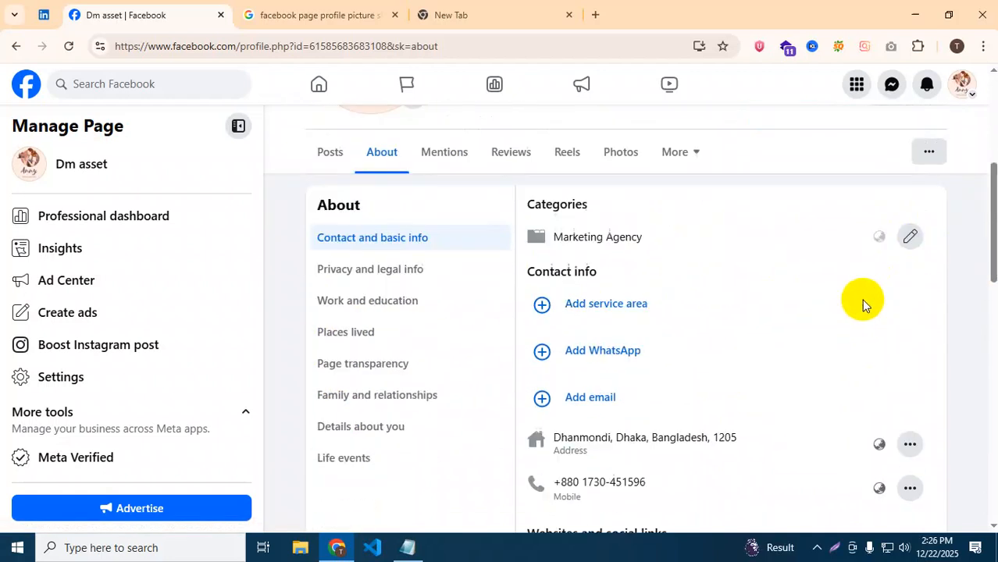
{"action": "scroll", "coordinate": [720, 242], "scroll_direction": "up", "scroll_amount": 8}
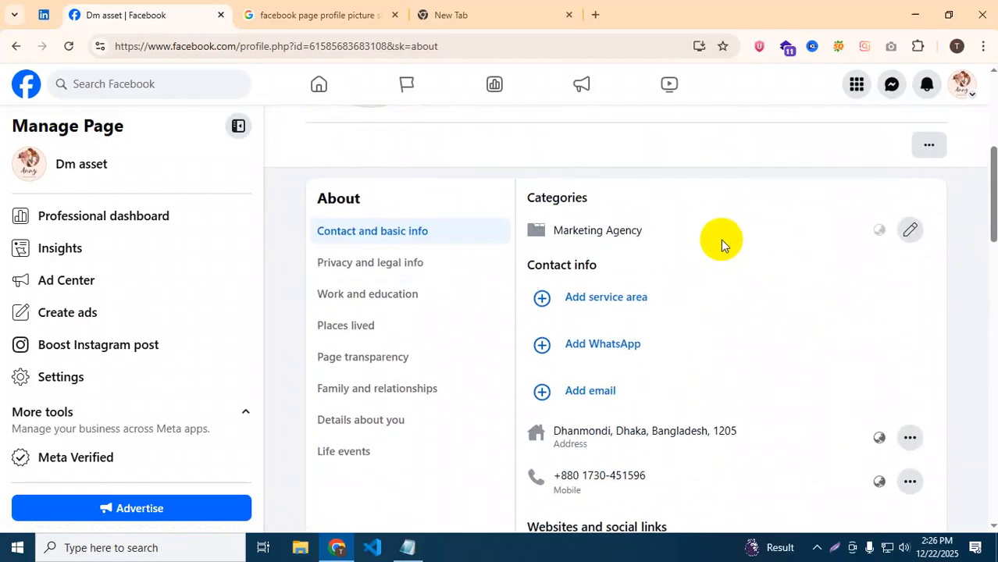
{"action": "scroll", "coordinate": [668, 373], "scroll_direction": "down", "scroll_amount": 7}
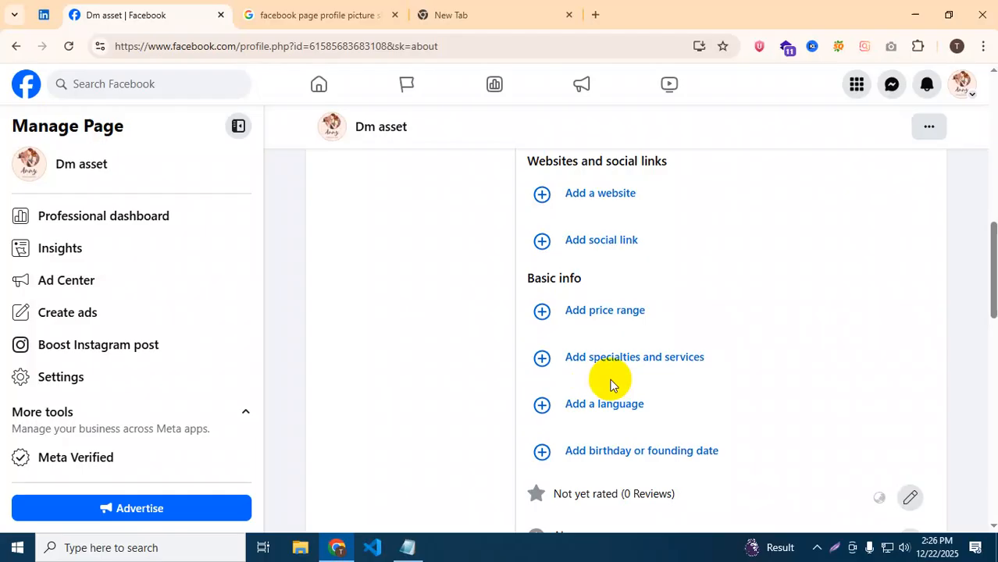
{"action": "scroll", "coordinate": [610, 382], "scroll_direction": "up", "scroll_amount": 3}
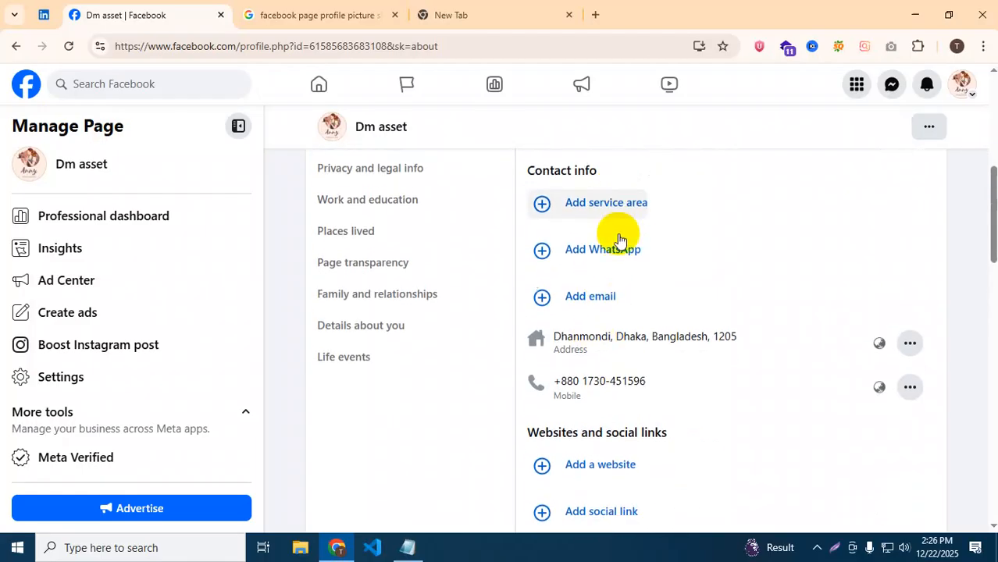
{"action": "scroll", "coordinate": [619, 239], "scroll_direction": "down", "scroll_amount": 5}
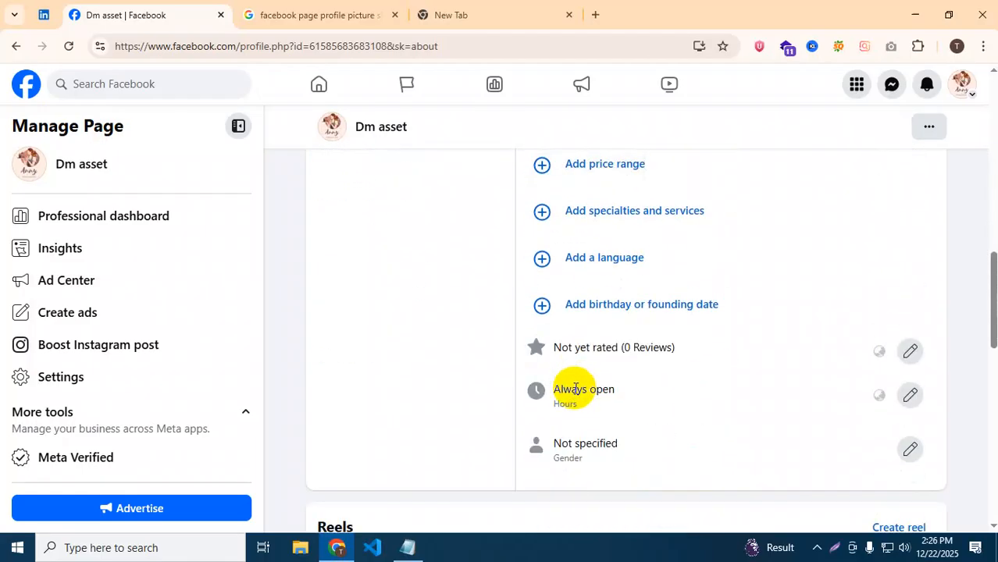
{"action": "scroll", "coordinate": [575, 389], "scroll_direction": "up", "scroll_amount": 2}
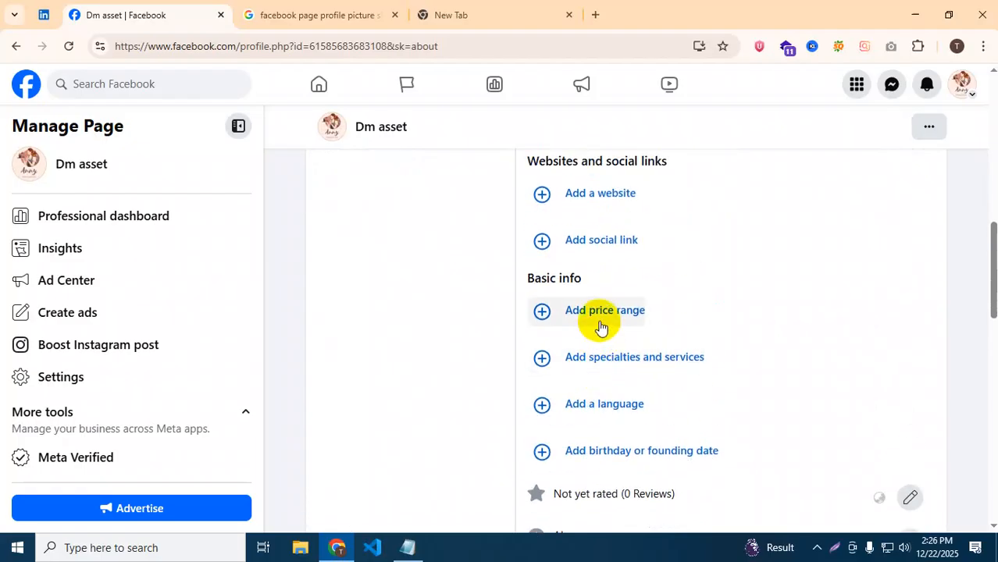
{"action": "scroll", "coordinate": [613, 252], "scroll_direction": "up", "scroll_amount": 1}
{"action": "scroll", "coordinate": [613, 251], "scroll_direction": "up", "scroll_amount": 3}
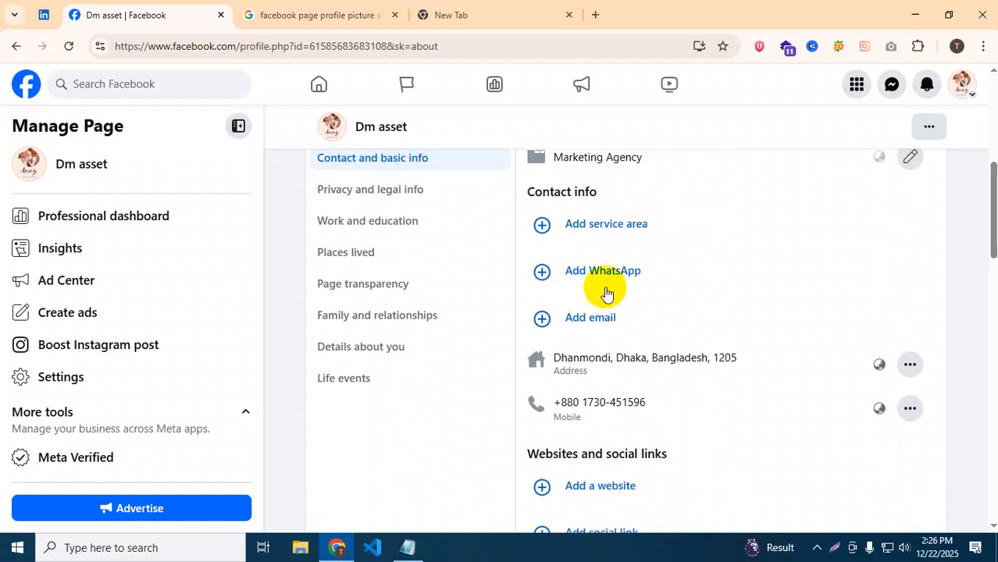
{"action": "scroll", "coordinate": [607, 293], "scroll_direction": "up", "scroll_amount": 2}
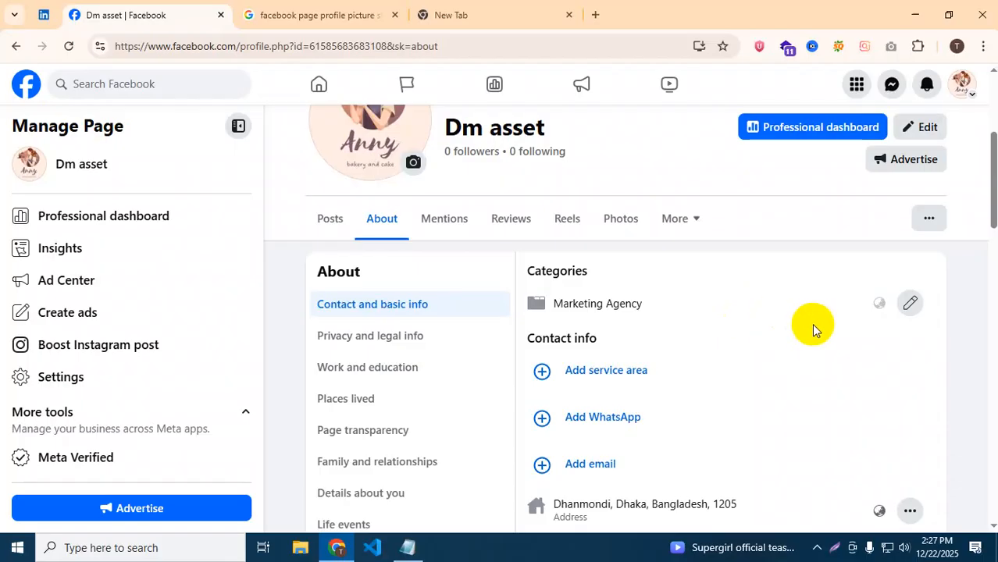
{"action": "scroll", "coordinate": [813, 328], "scroll_direction": "down", "scroll_amount": 1}
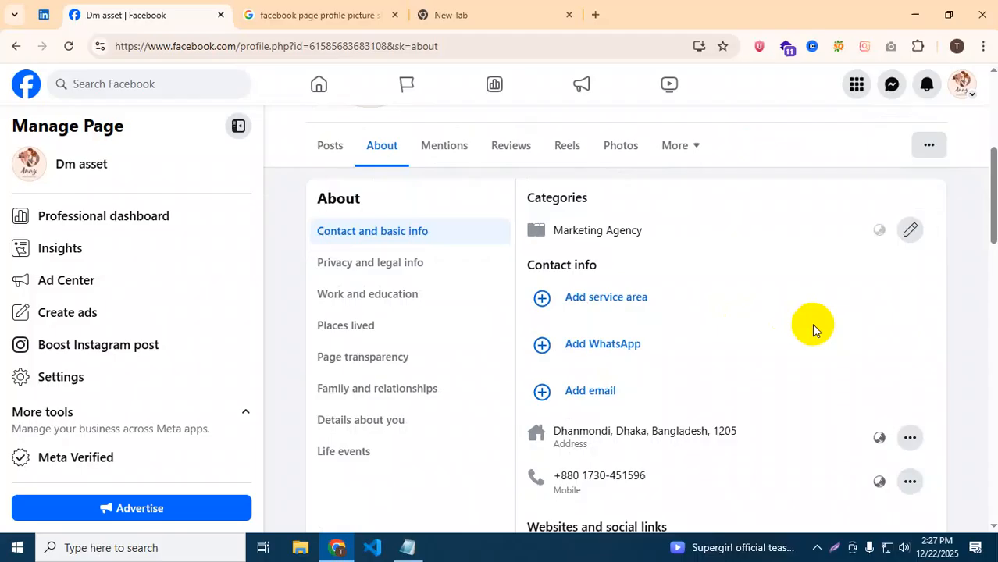
Search 'ad' to add Advertising Agency and Advertising/Marketing to the Page categories, then save.
{"action": "left_click", "coordinate": [905, 231]}
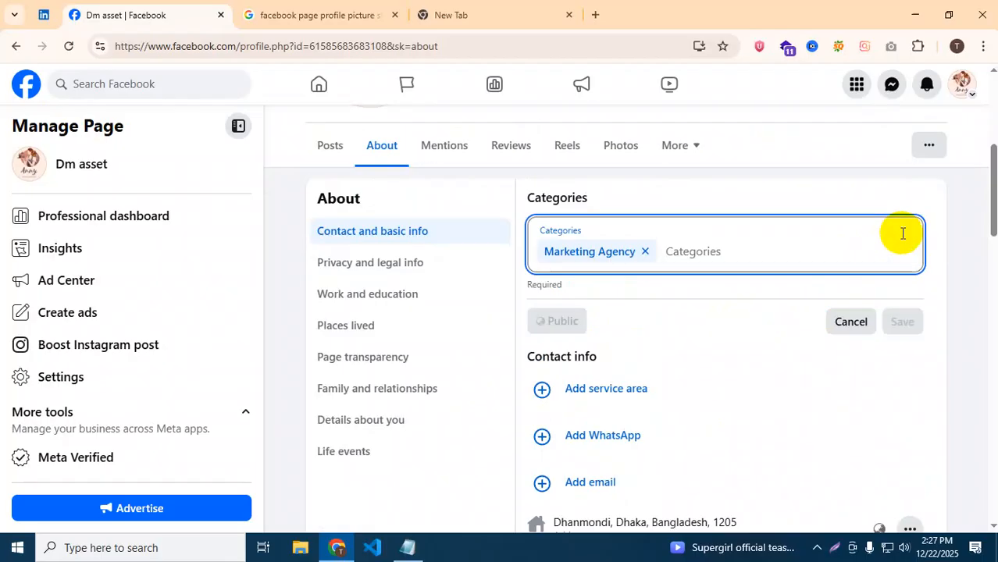
{"action": "left_click", "coordinate": [669, 251]}
{"action": "type", "text": "ad"}
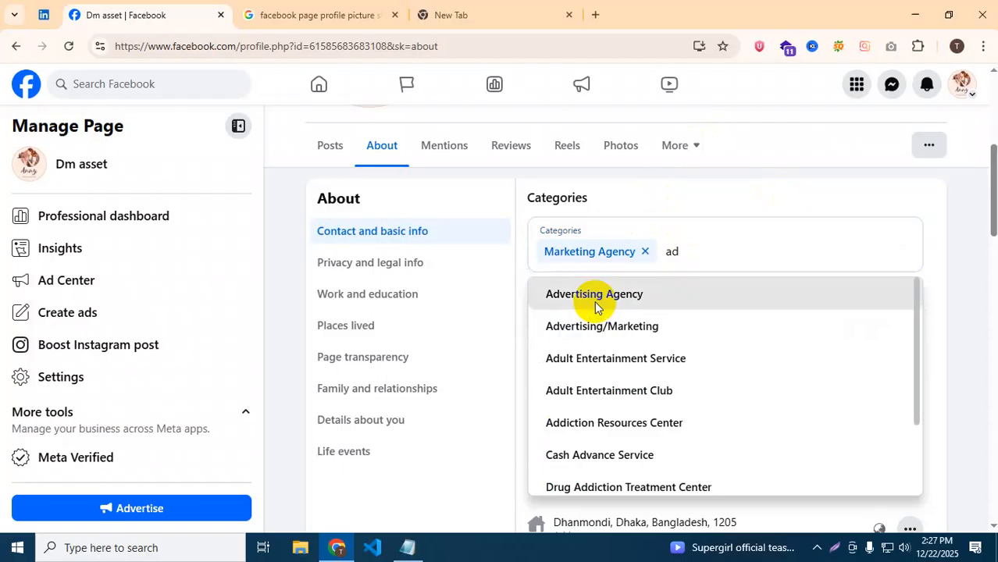
{"action": "left_click", "coordinate": [584, 297]}
{"action": "type", "text": "ad"}
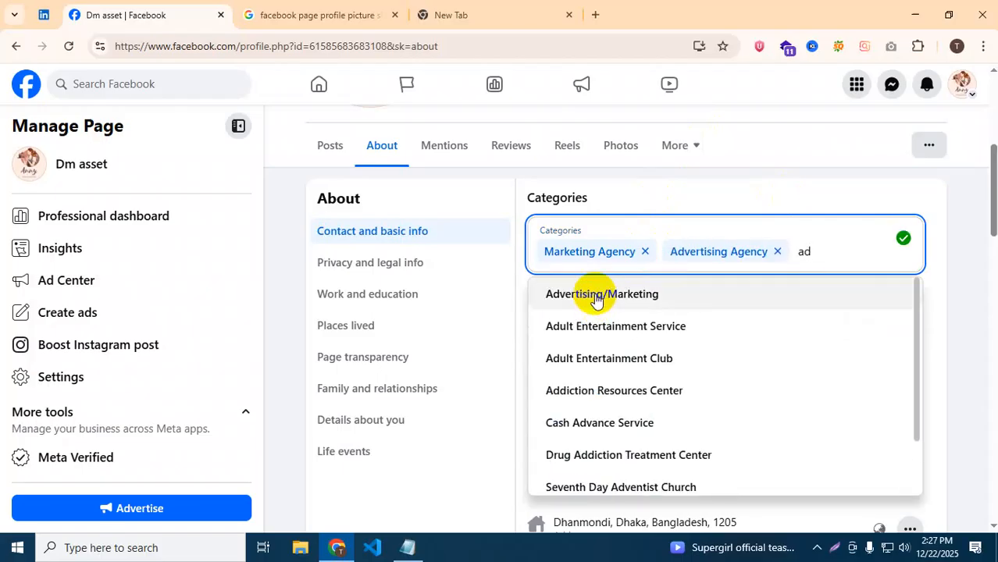
{"action": "left_click", "coordinate": [595, 297]}
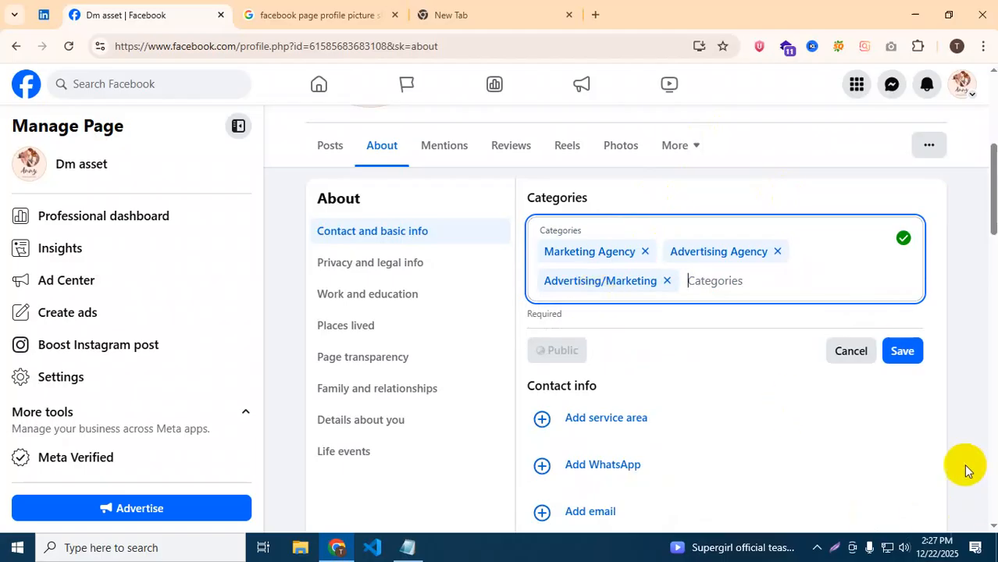
{"action": "left_click", "coordinate": [902, 351]}
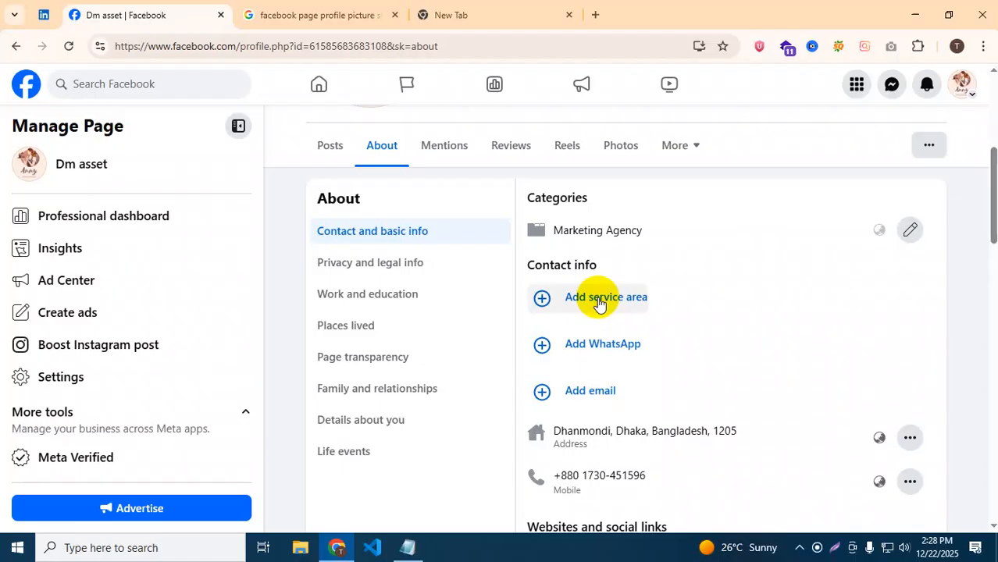
{"action": "left_click", "coordinate": [599, 301]}
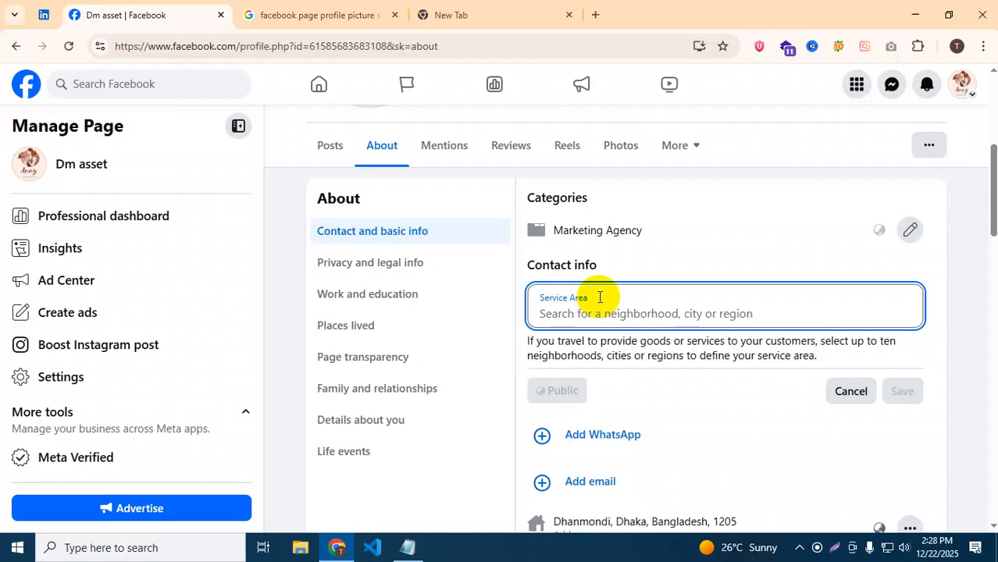
{"action": "type", "text": "dha"}
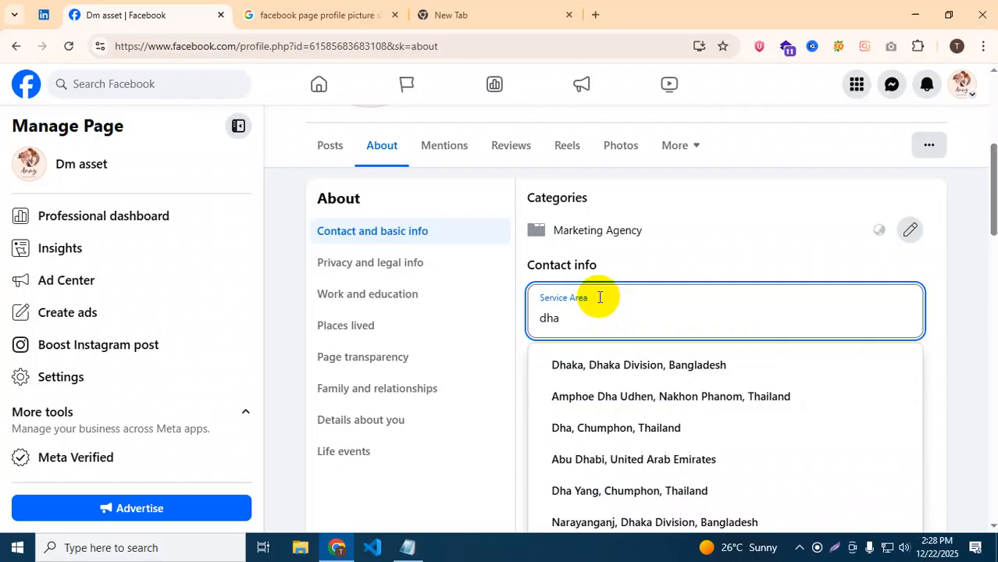
{"action": "key", "text": "BackSpace"}
{"action": "key", "text": "BackSpace"}
{"action": "key", "text": "BackSpace"}
{"action": "type", "text": "bang"}
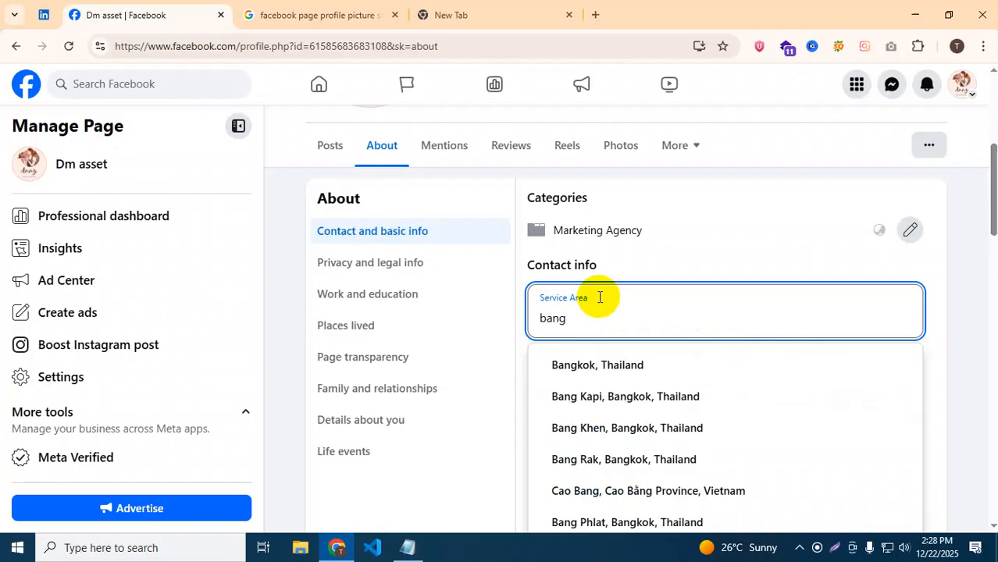
{"action": "type", "text": "lades"}
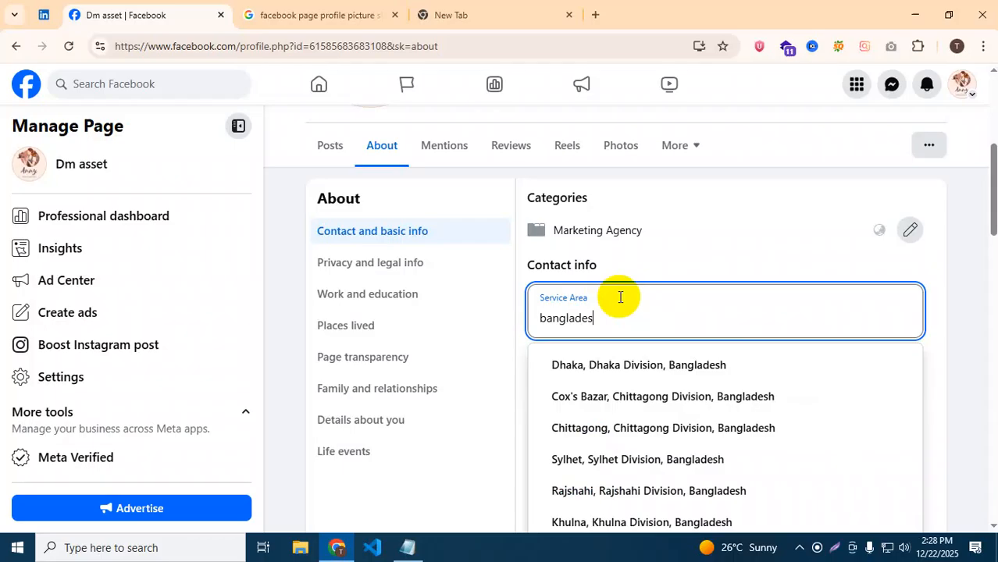
{"action": "key", "text": "BackSpace"}
{"action": "key", "text": "BackSpace"}
{"action": "key", "text": "BackSpace"}
{"action": "key", "text": "BackSpace"}
{"action": "key", "text": "BackSpace"}
{"action": "key", "text": "BackSpace"}
{"action": "key", "text": "BackSpace"}
{"action": "key", "text": "BackSpace"}
{"action": "key", "text": "BackSpace"}
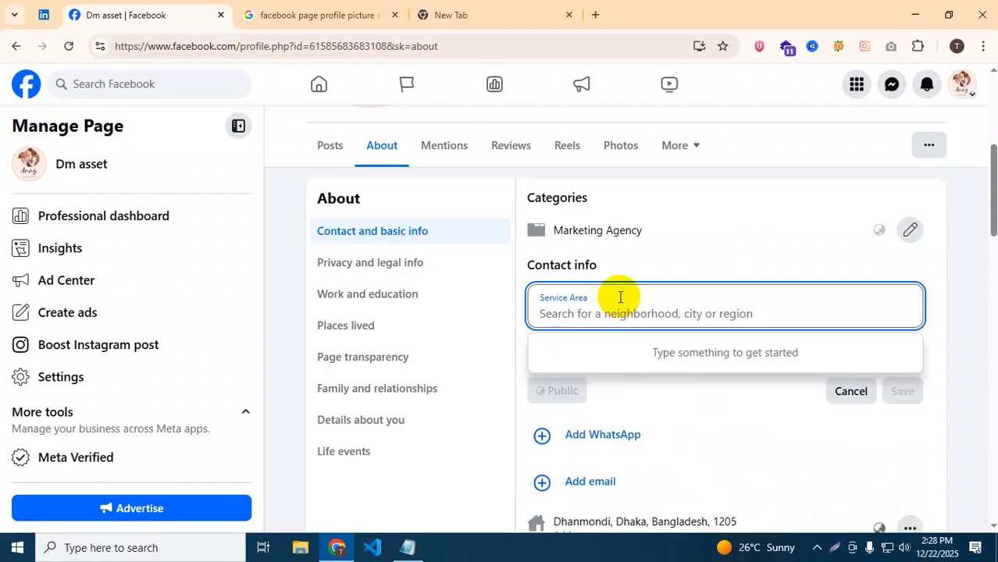
{"action": "left_click", "coordinate": [845, 391]}
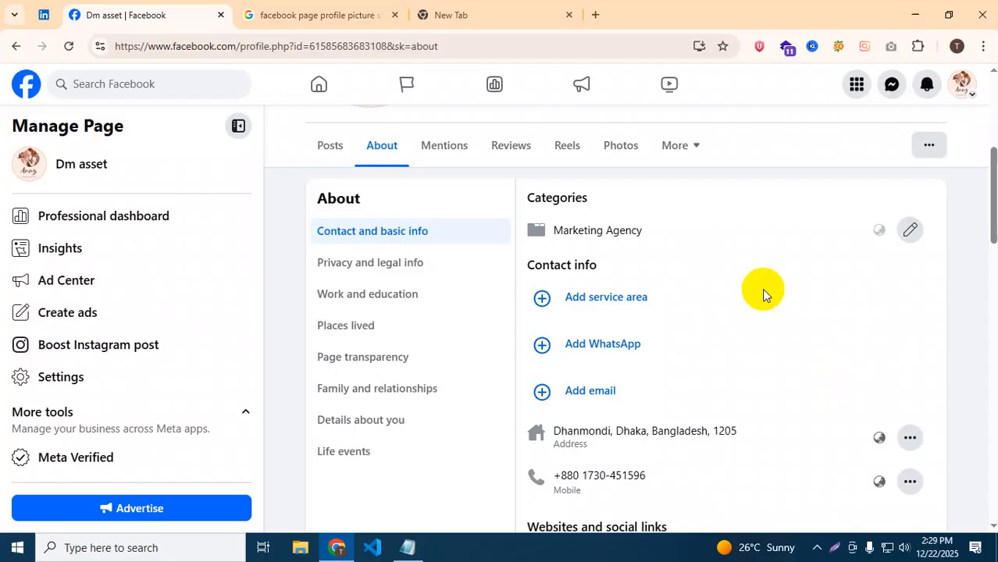
{"action": "left_click", "coordinate": [592, 348]}
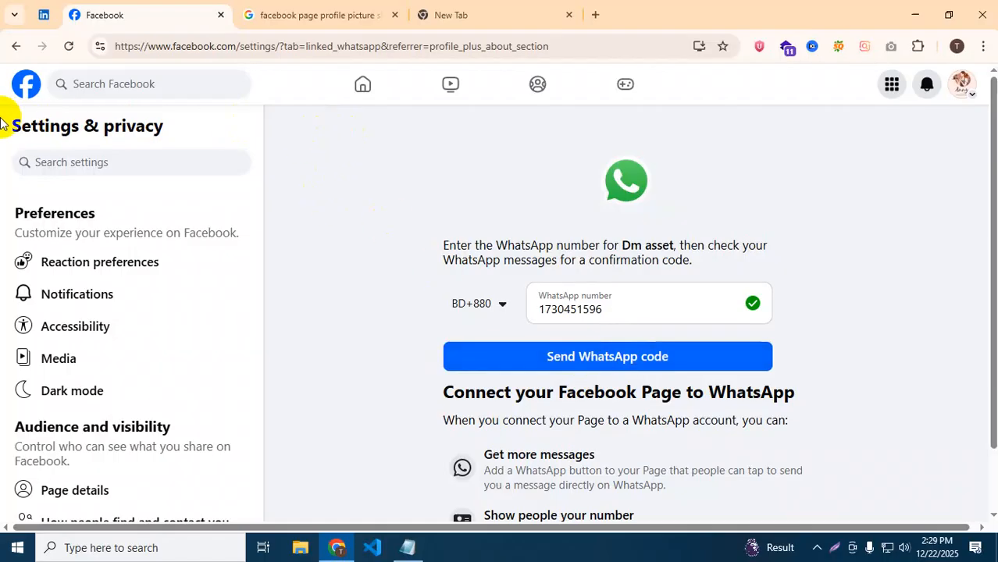
{"action": "left_click", "coordinate": [11, 46]}
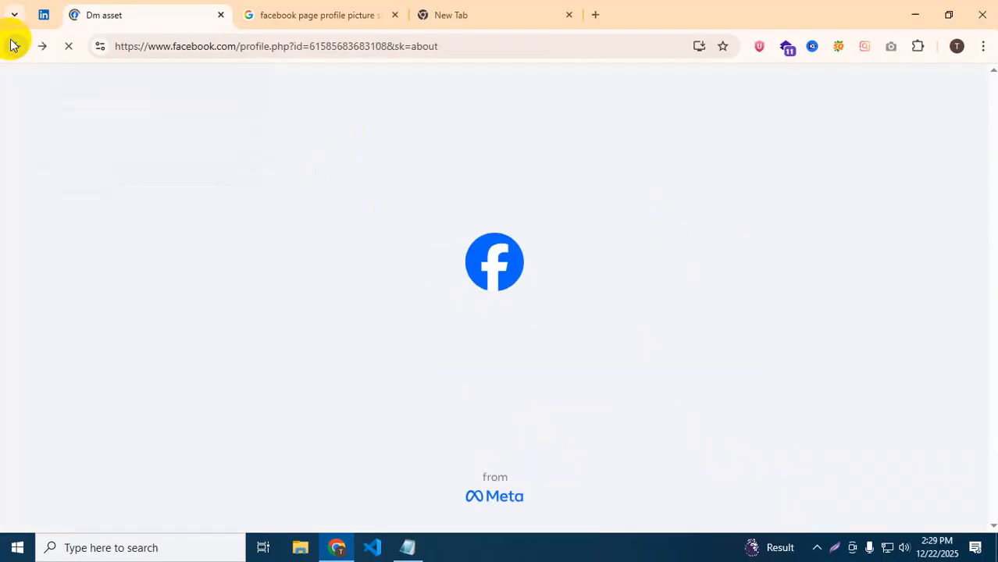
{"action": "scroll", "coordinate": [659, 442], "scroll_direction": "down", "scroll_amount": 6}
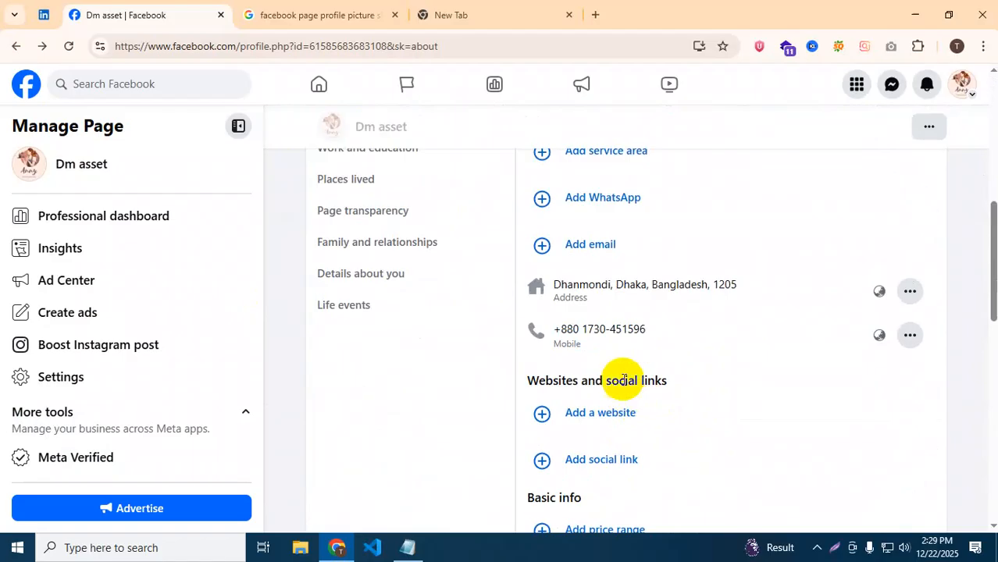
Start an email entry, check the address and mobile options, then begin a new website entry.
{"action": "left_click", "coordinate": [611, 247]}
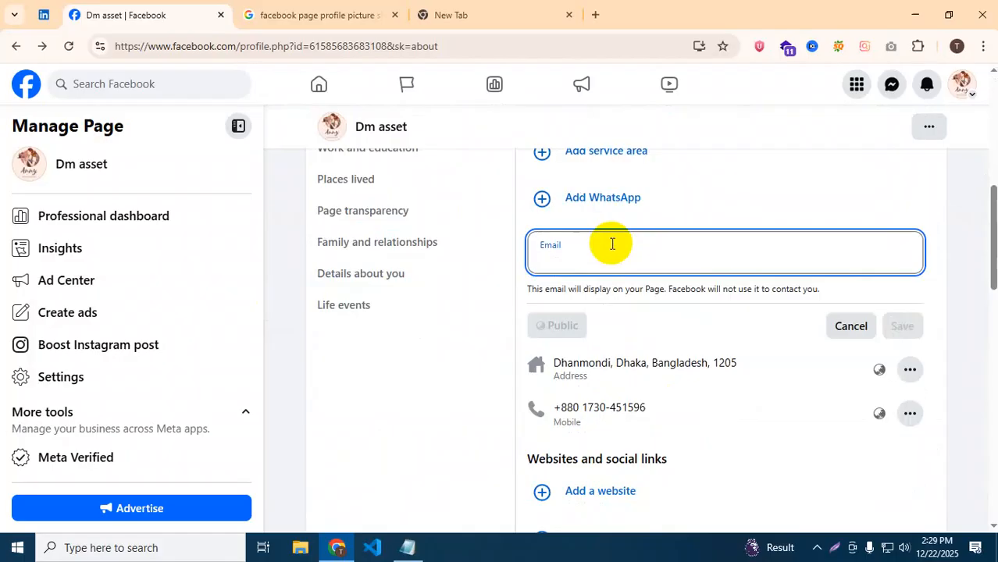
{"action": "scroll", "coordinate": [612, 244], "scroll_direction": "down", "scroll_amount": 2}
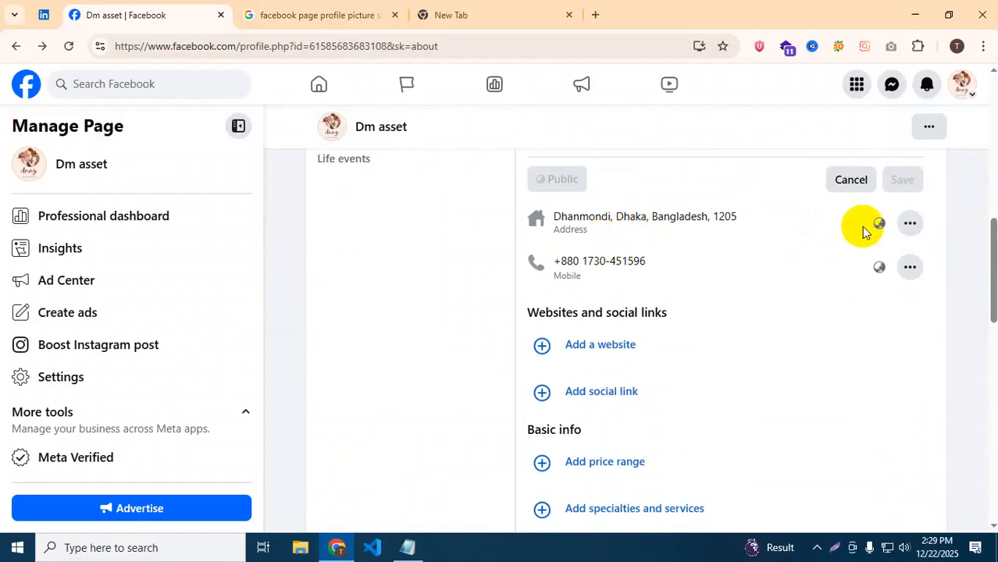
{"action": "left_click", "coordinate": [910, 225]}
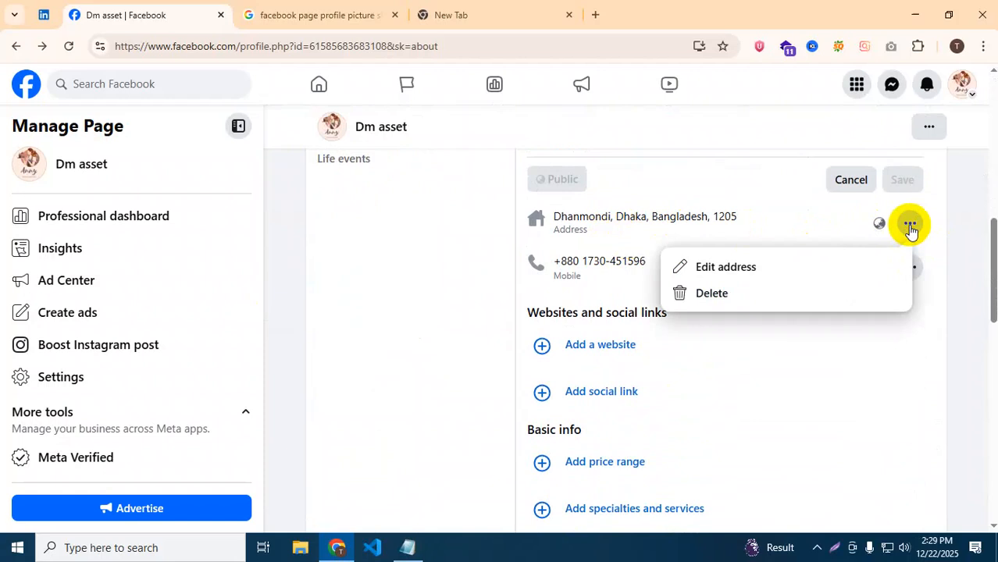
{"action": "left_click", "coordinate": [895, 324]}
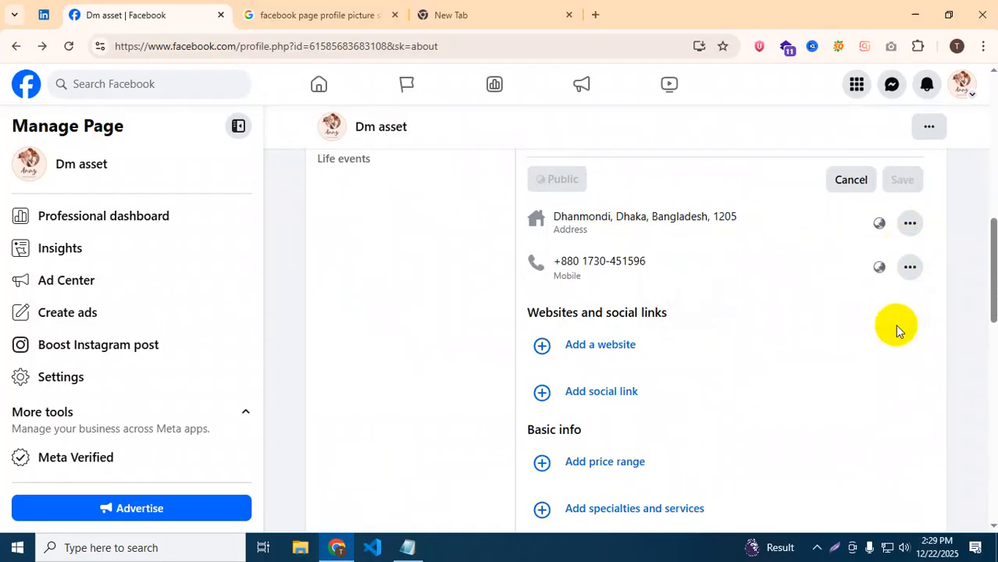
{"action": "left_click", "coordinate": [908, 270]}
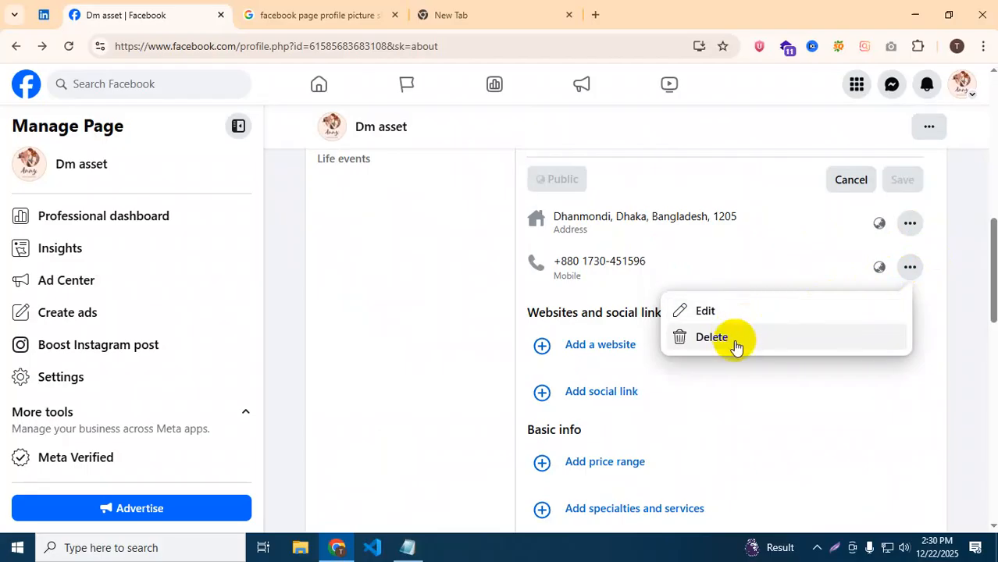
{"action": "left_click", "coordinate": [395, 330]}
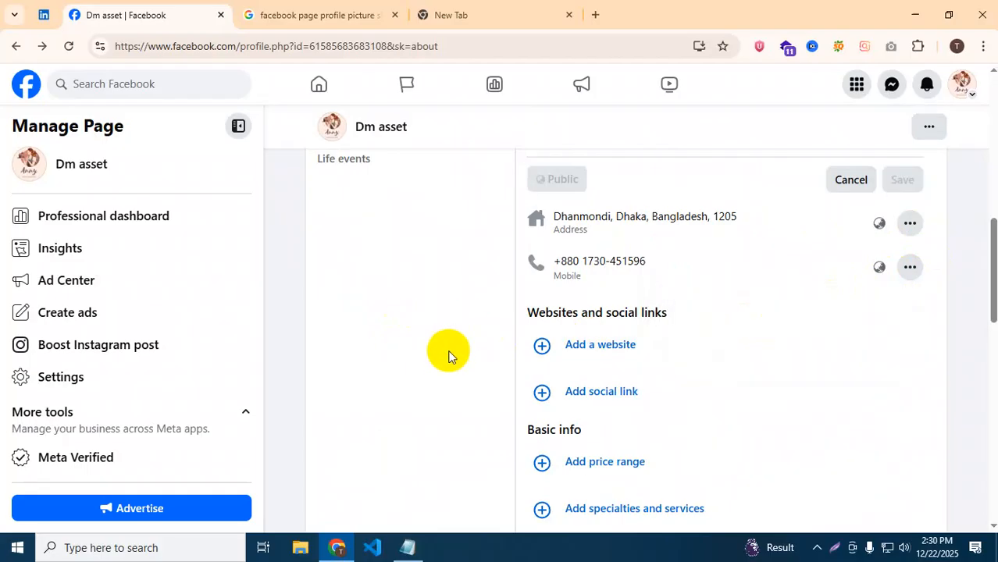
{"action": "left_click", "coordinate": [568, 349]}
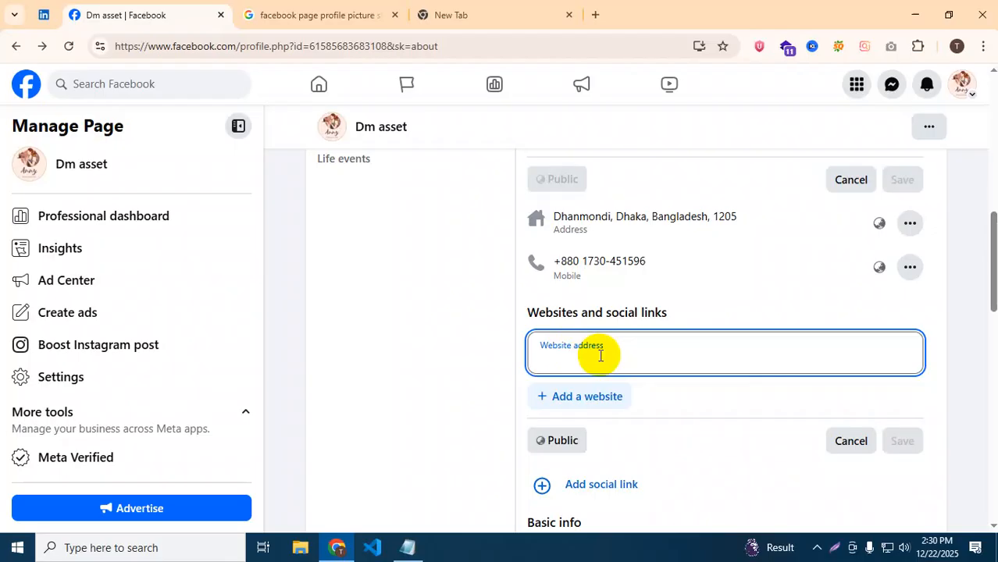
Cancel the empty website entry and start a new social link instead.
{"action": "left_click", "coordinate": [524, 417]}
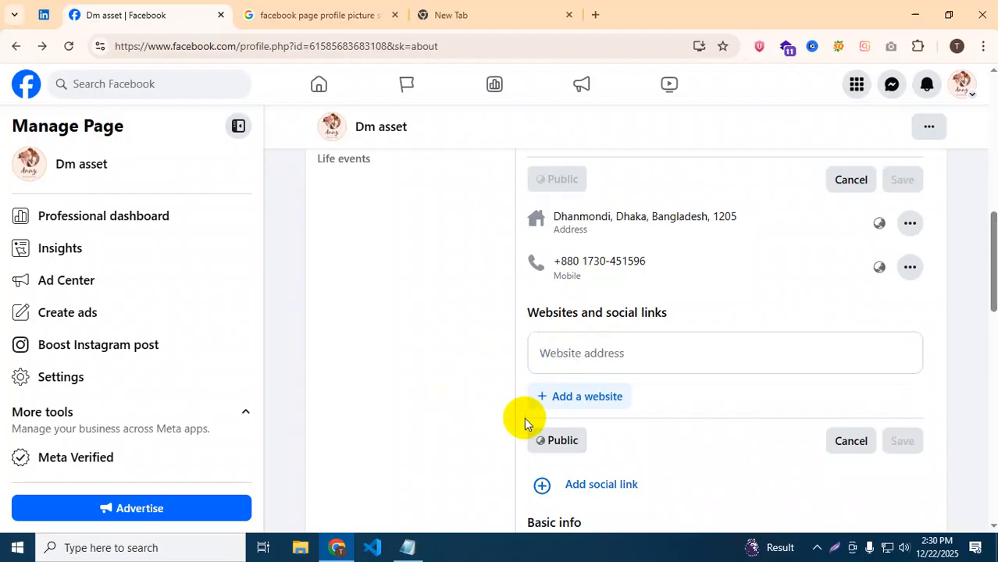
{"action": "scroll", "coordinate": [546, 391], "scroll_direction": "down", "scroll_amount": 2}
{"action": "left_click", "coordinate": [842, 292]}
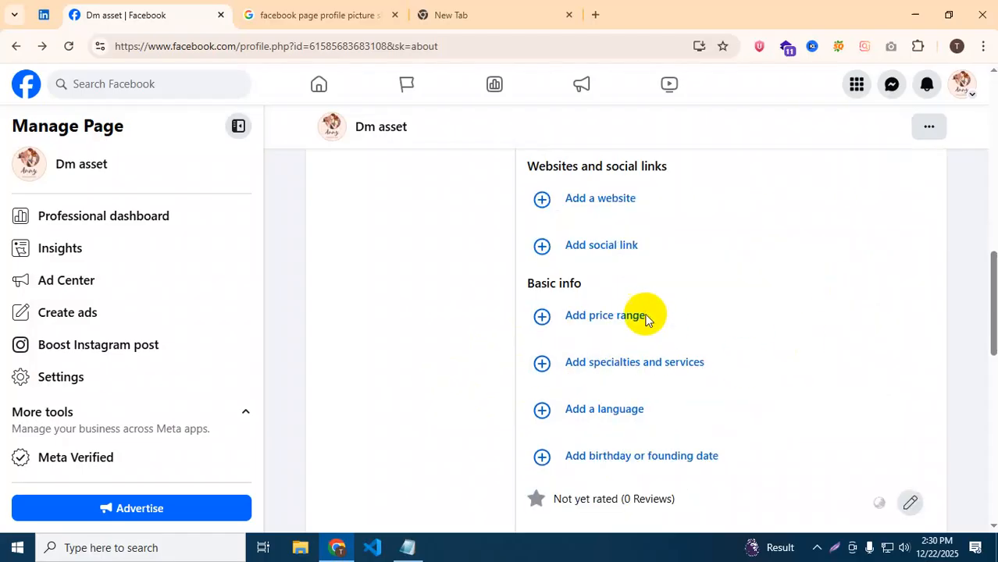
{"action": "left_click", "coordinate": [618, 244]}
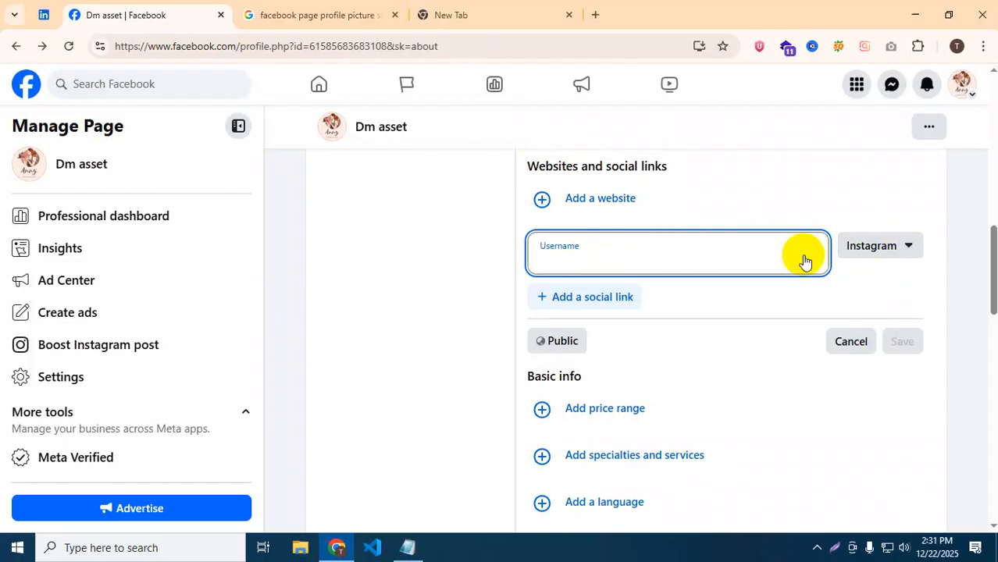
Check the available social platforms and add two more social link rows.
{"action": "left_click", "coordinate": [906, 249]}
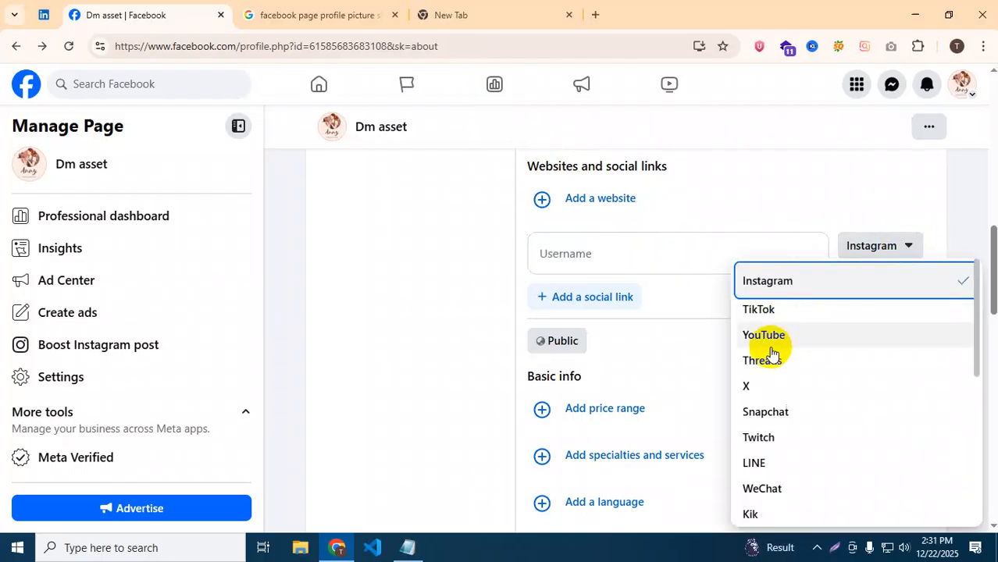
{"action": "left_click", "coordinate": [522, 270]}
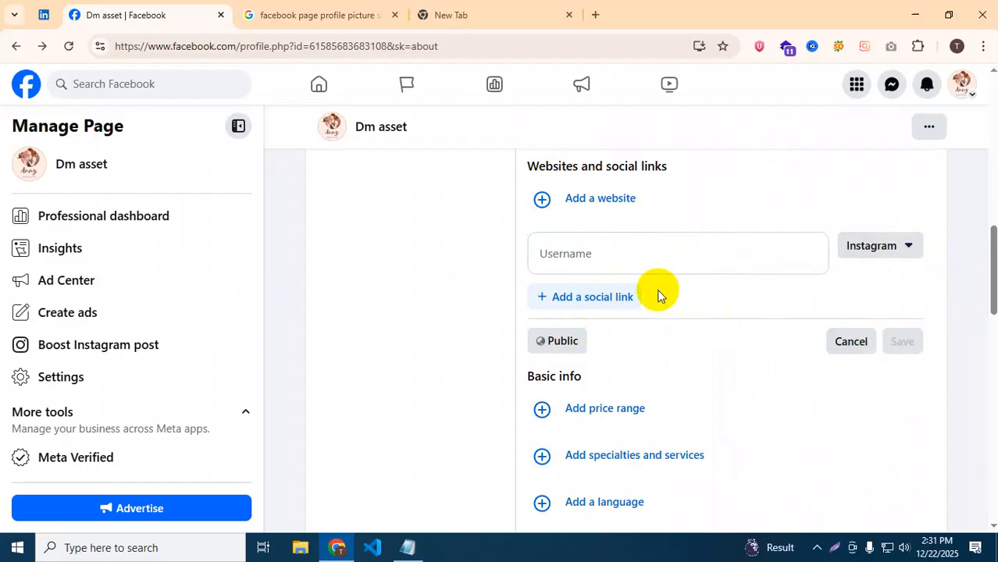
{"action": "left_click", "coordinate": [605, 307]}
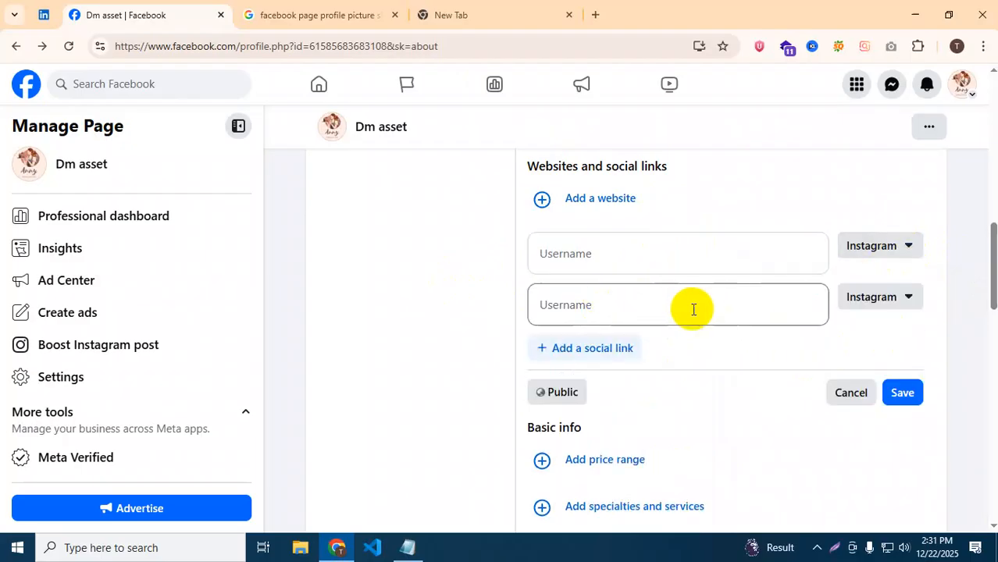
{"action": "left_click", "coordinate": [635, 346]}
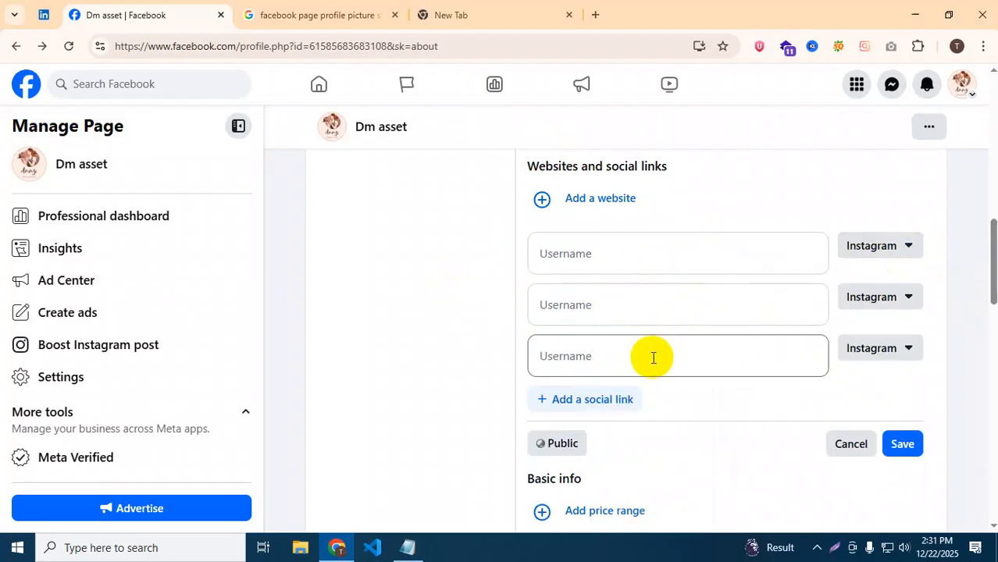
Set the three social links to YouTube, Threads and X, then close the form without usernames.
{"action": "left_click", "coordinate": [897, 249]}
{"action": "left_click", "coordinate": [789, 337]}
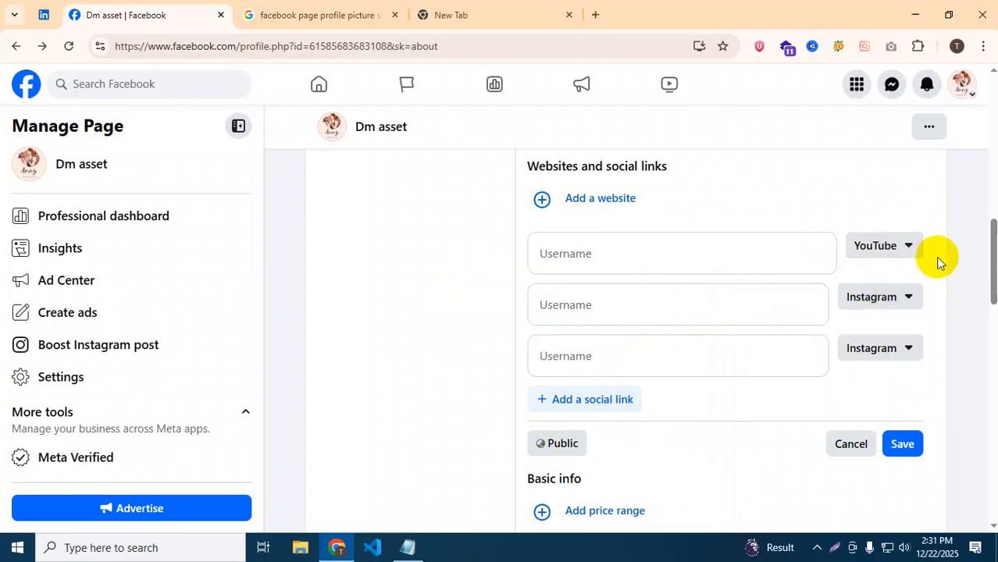
{"action": "left_click", "coordinate": [902, 297]}
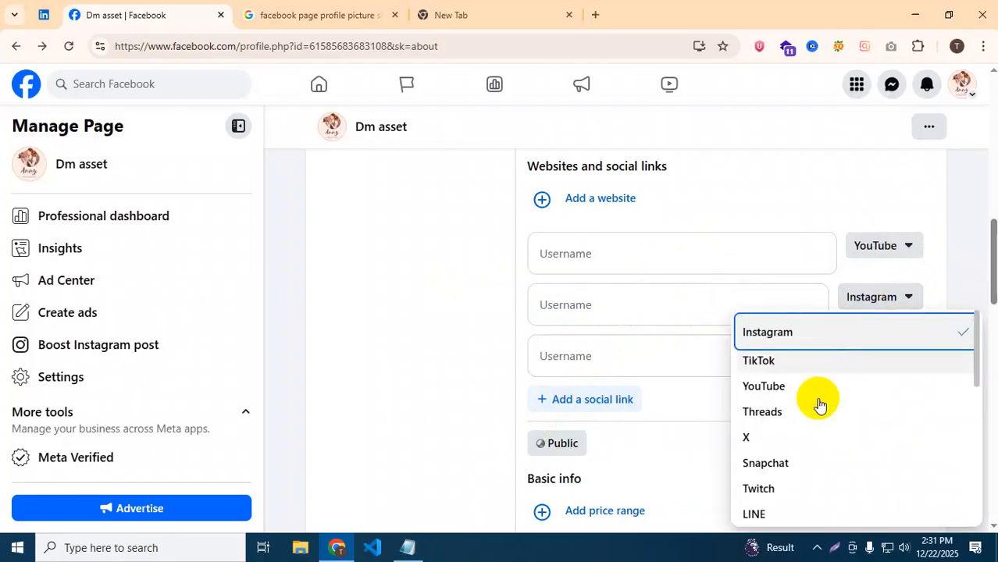
{"action": "left_click", "coordinate": [765, 412]}
{"action": "left_click", "coordinate": [895, 352]}
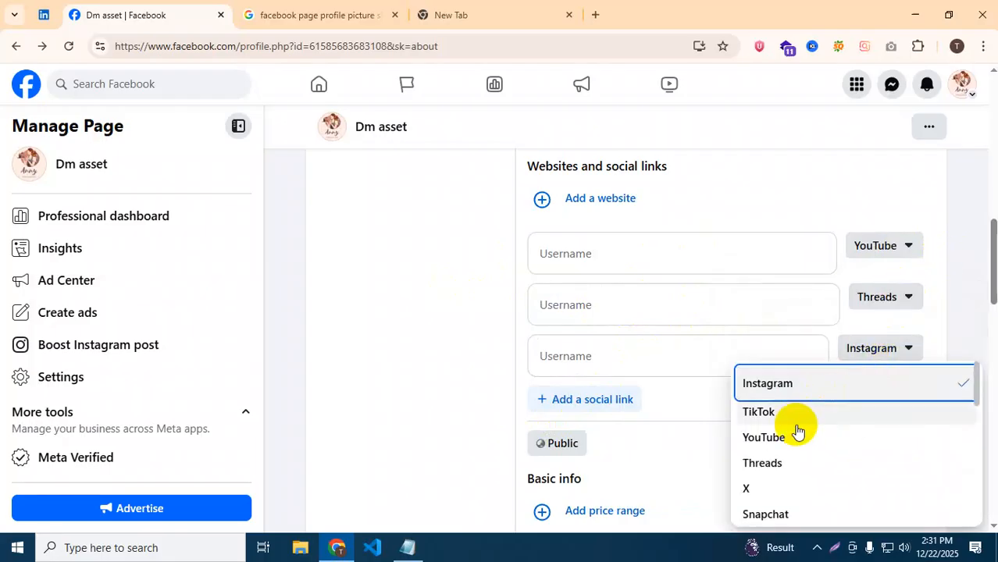
{"action": "left_click", "coordinate": [760, 481]}
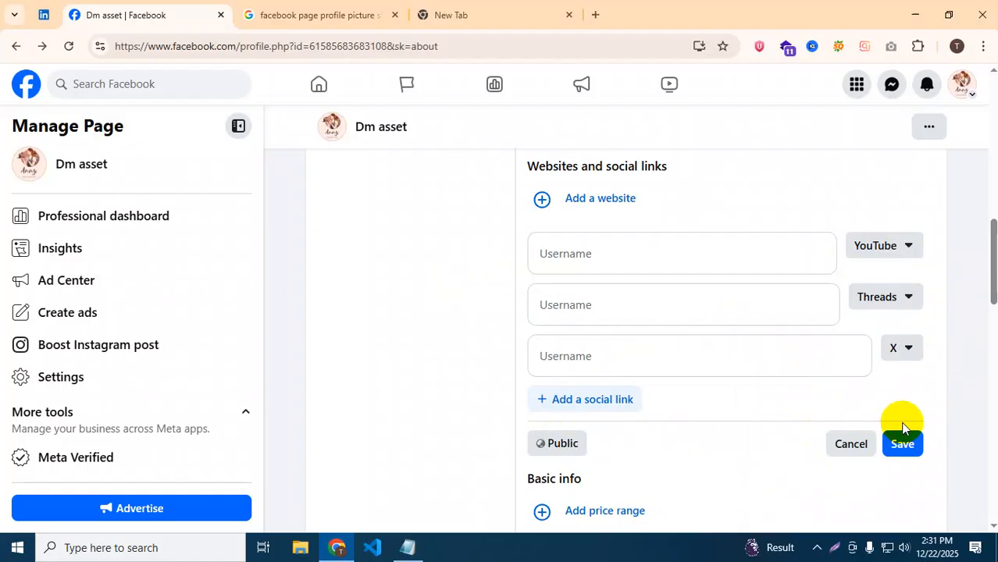
{"action": "left_click", "coordinate": [850, 444]}
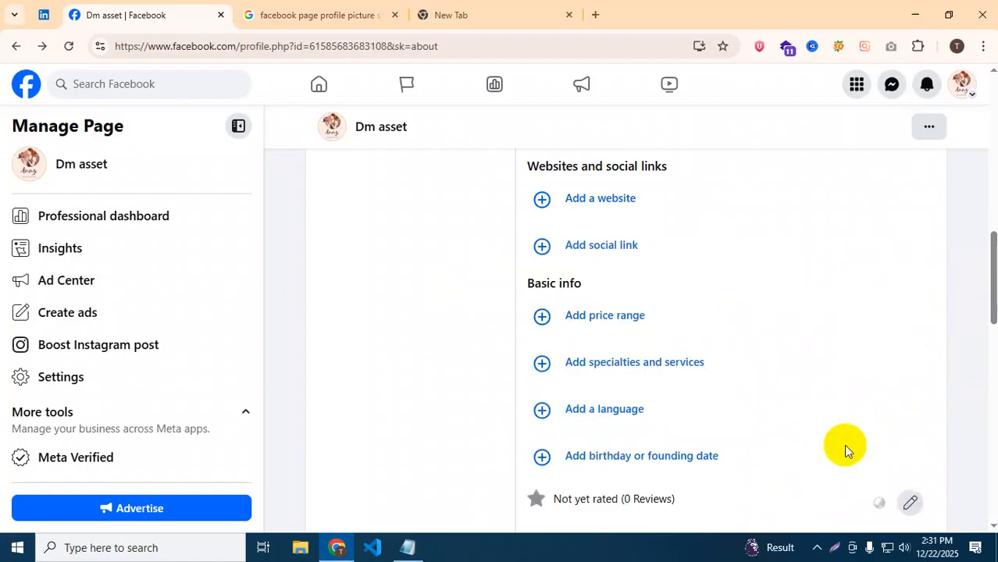
Open the price range choices under Basic info, leaving Unspecified selected.
{"action": "scroll", "coordinate": [686, 307], "scroll_direction": "down", "scroll_amount": 1}
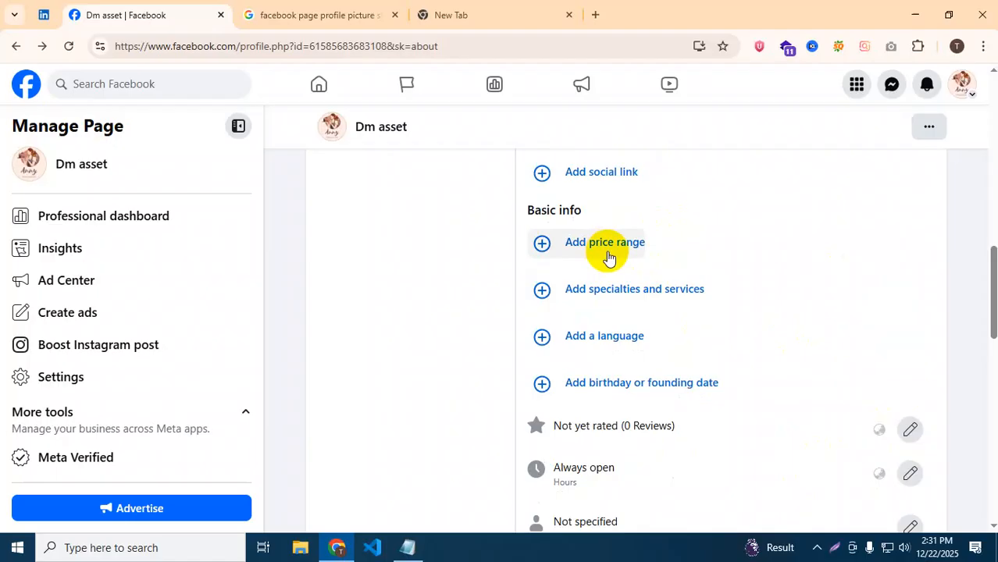
{"action": "left_click", "coordinate": [609, 258]}
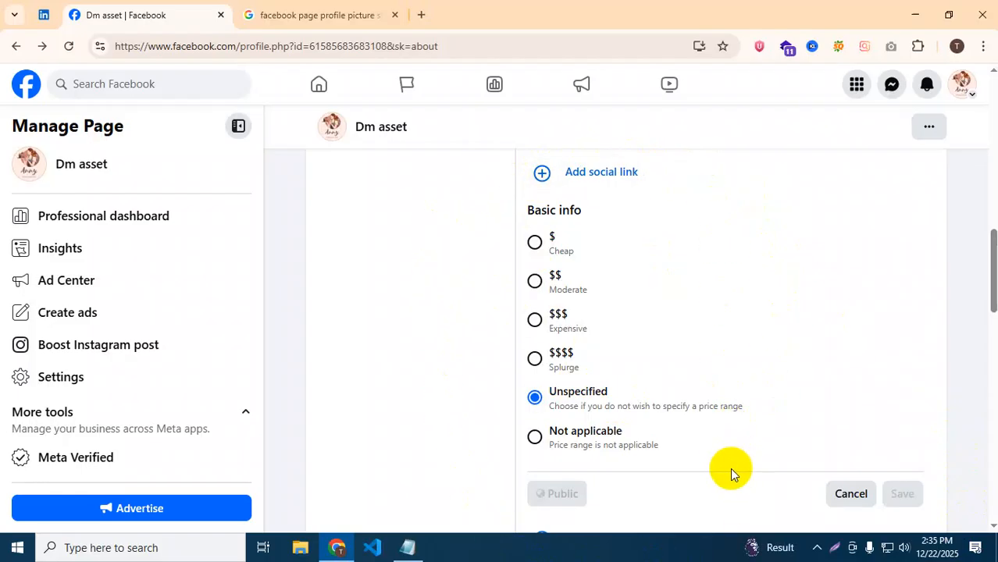
{"action": "scroll", "coordinate": [728, 467], "scroll_direction": "down", "scroll_amount": 3}
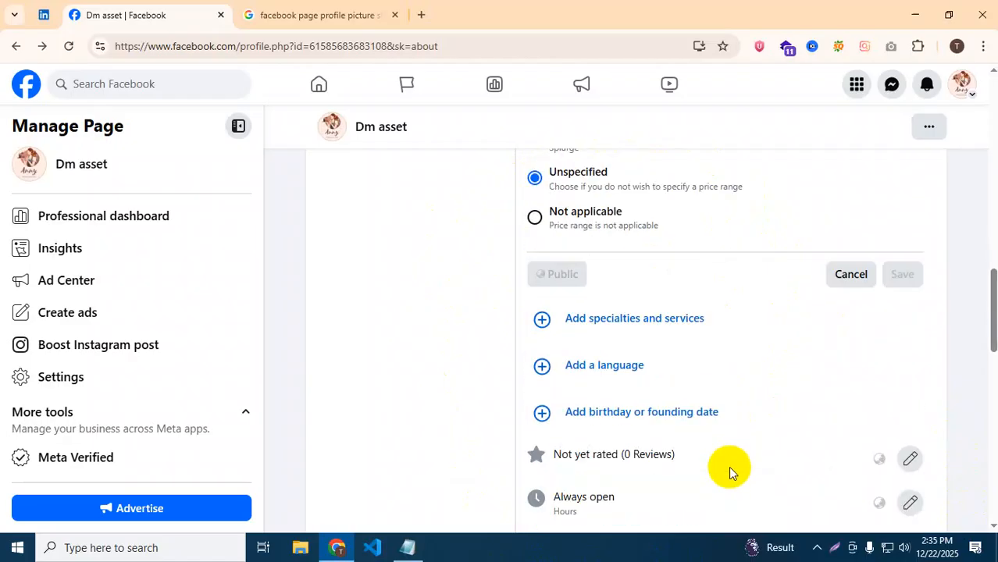
{"action": "scroll", "coordinate": [676, 398], "scroll_direction": "up", "scroll_amount": 1}
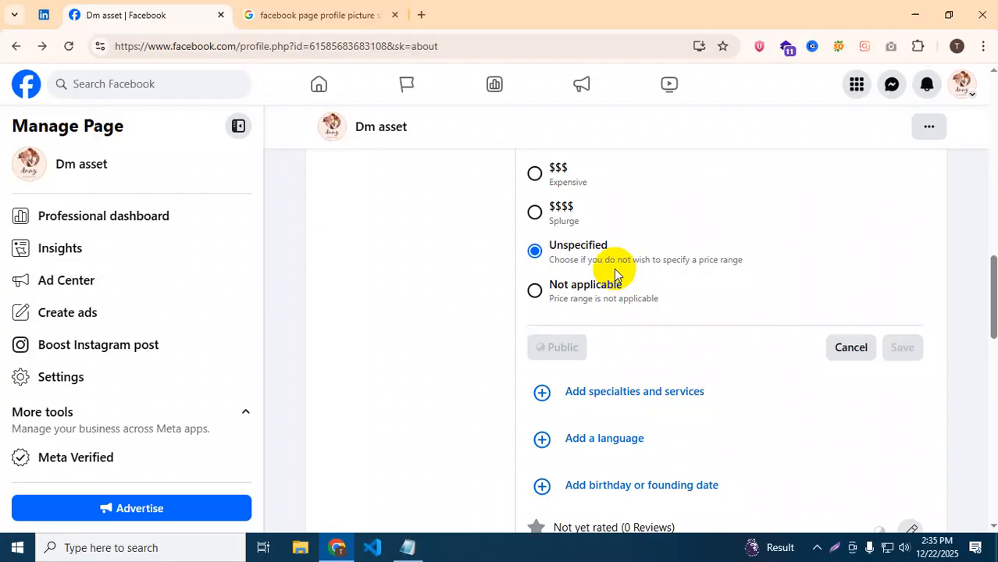
{"action": "scroll", "coordinate": [443, 379], "scroll_direction": "down", "scroll_amount": 2}
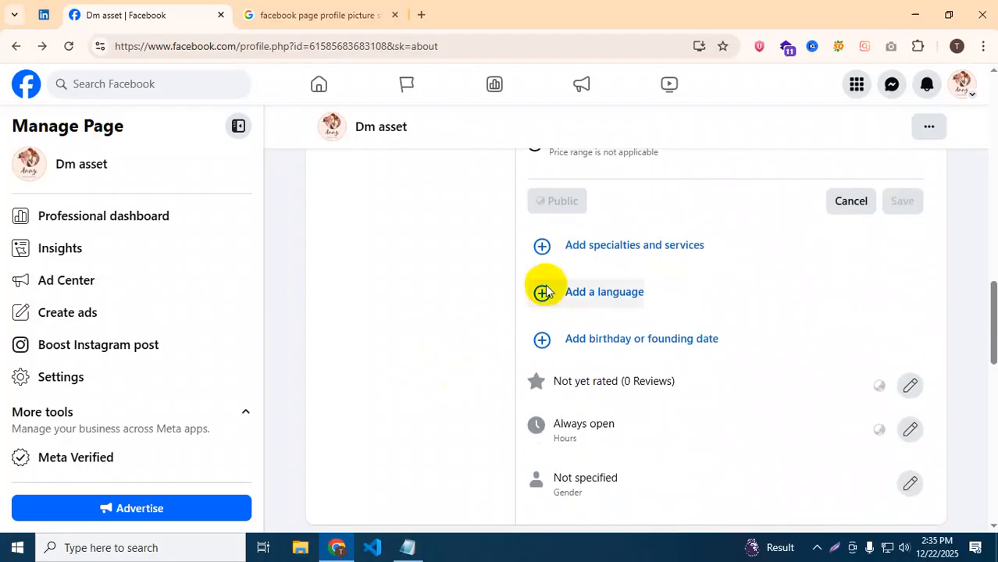
{"action": "left_click", "coordinate": [588, 256]}
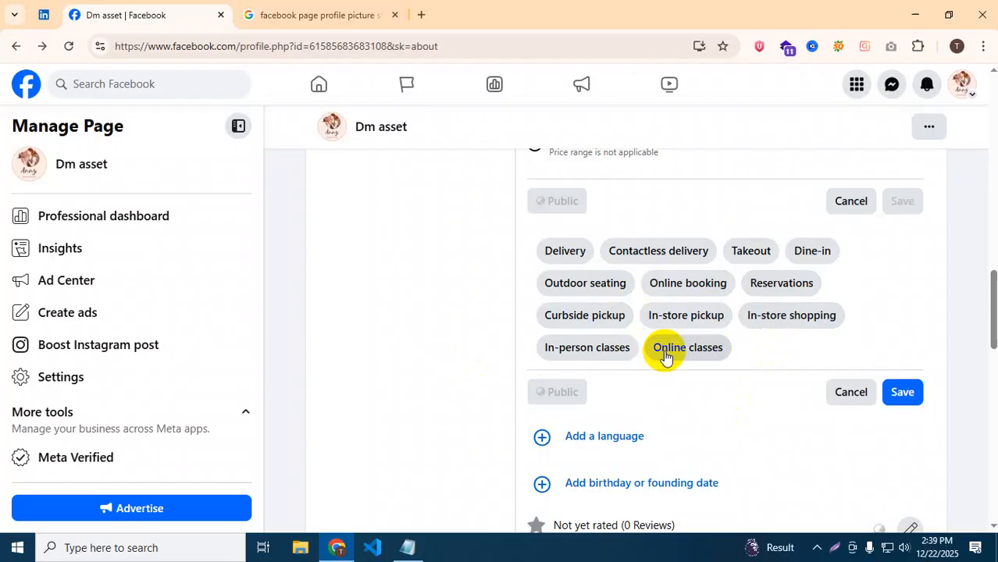
{"action": "left_click", "coordinate": [853, 393]}
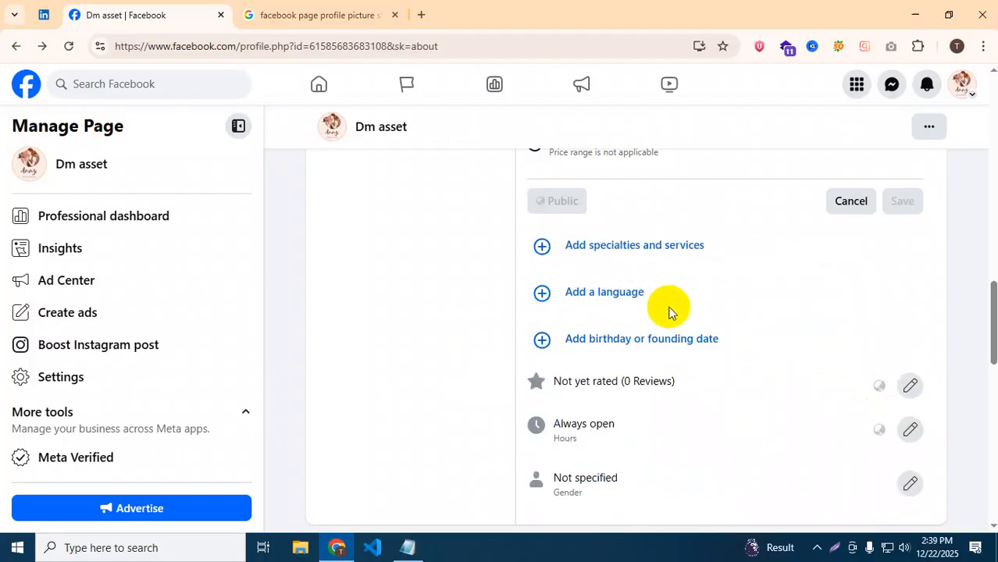
Search and add English and Bengali as the Page's languages, then save.
{"action": "left_click", "coordinate": [613, 294]}
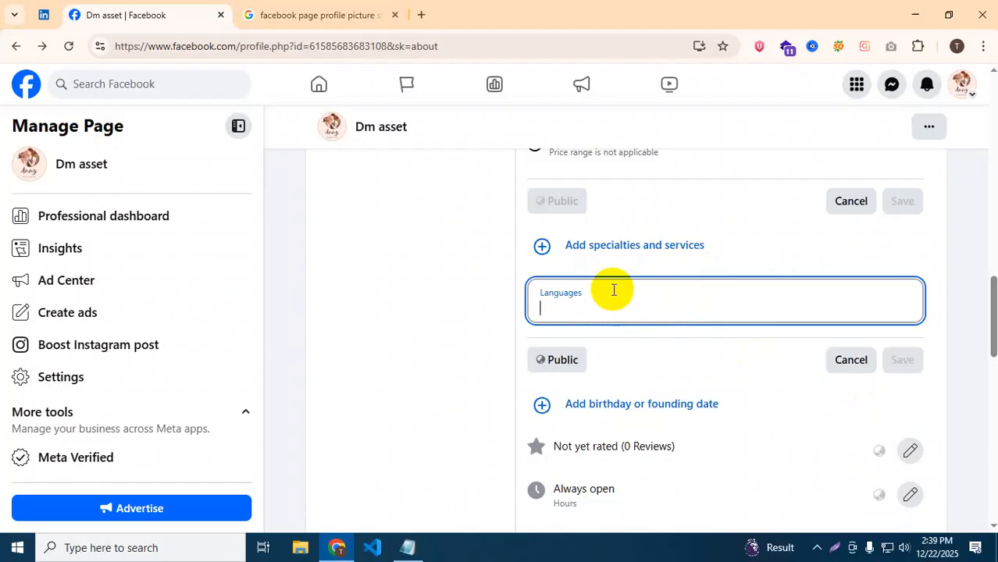
{"action": "type", "text": "eng"}
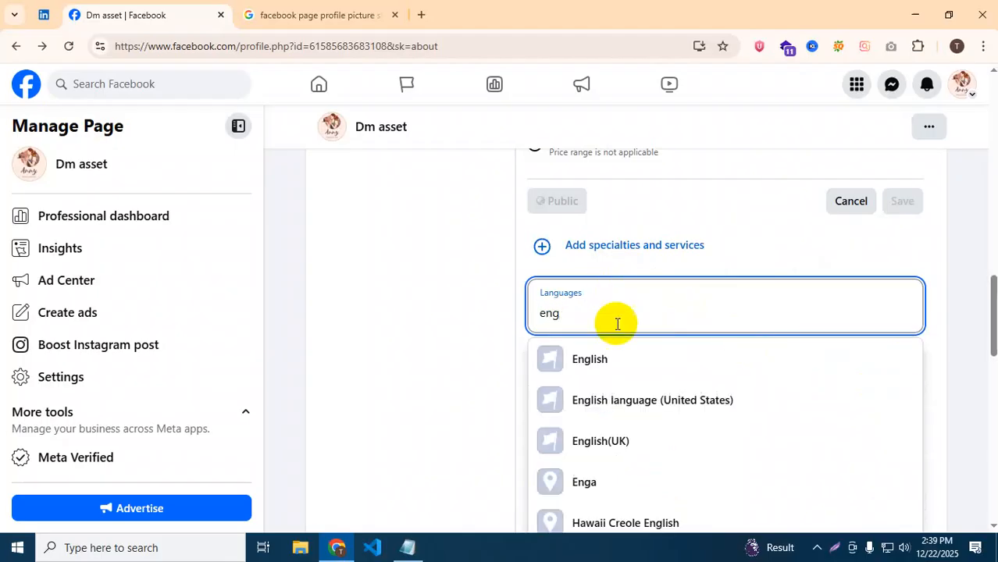
{"action": "left_click", "coordinate": [606, 359]}
{"action": "type", "text": "bengali"}
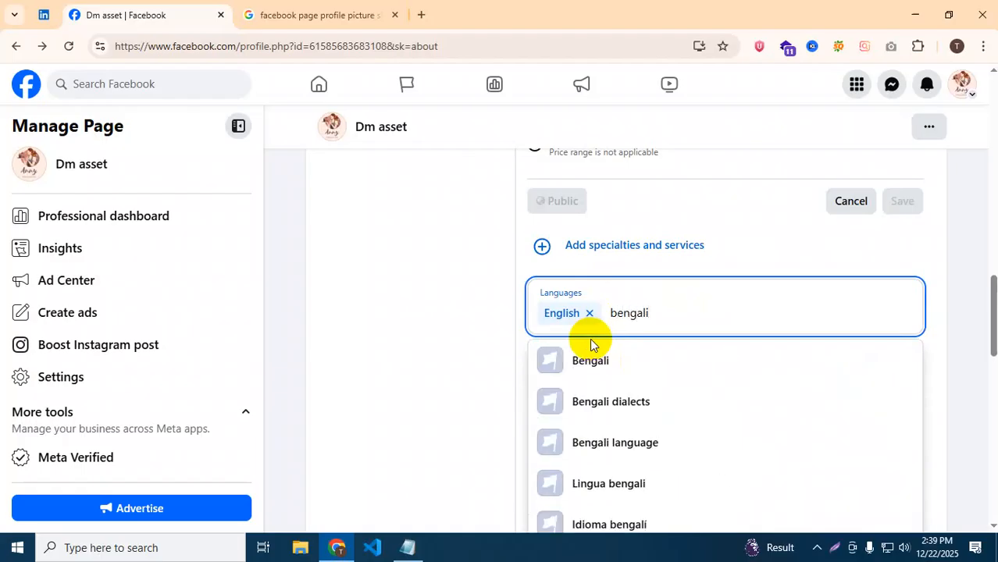
{"action": "left_click", "coordinate": [595, 363]}
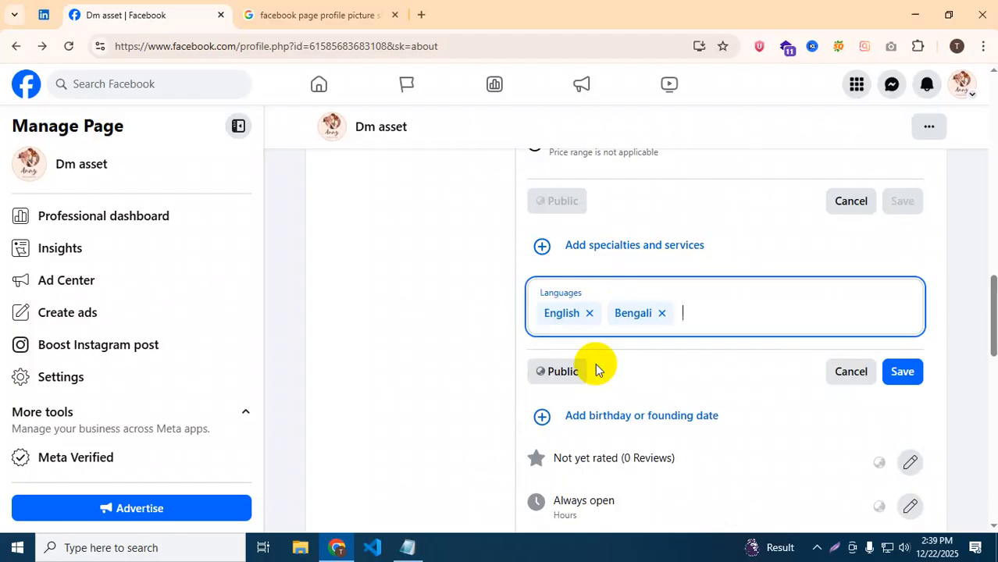
{"action": "left_click", "coordinate": [902, 373]}
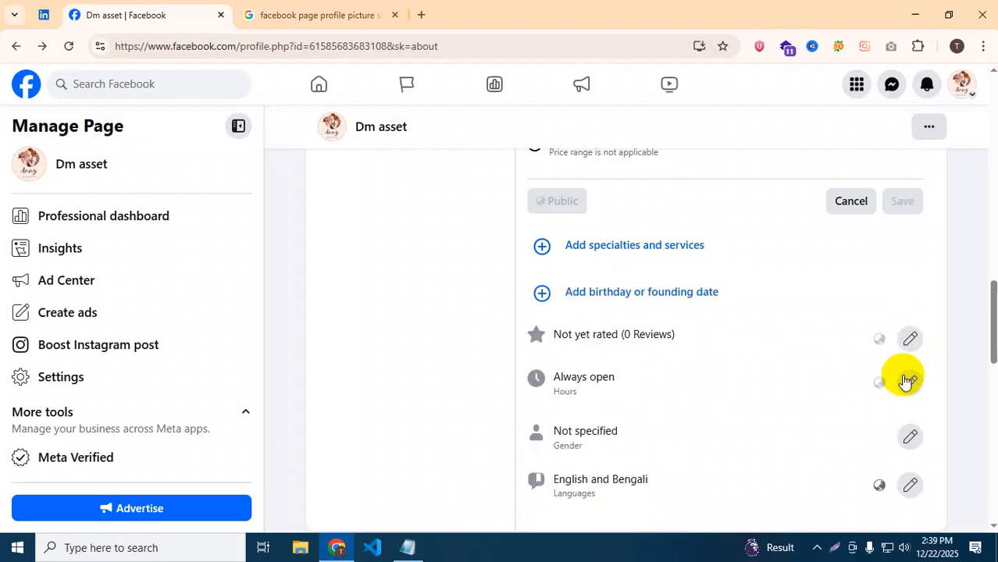
{"action": "scroll", "coordinate": [749, 366], "scroll_direction": "down", "scroll_amount": 2}
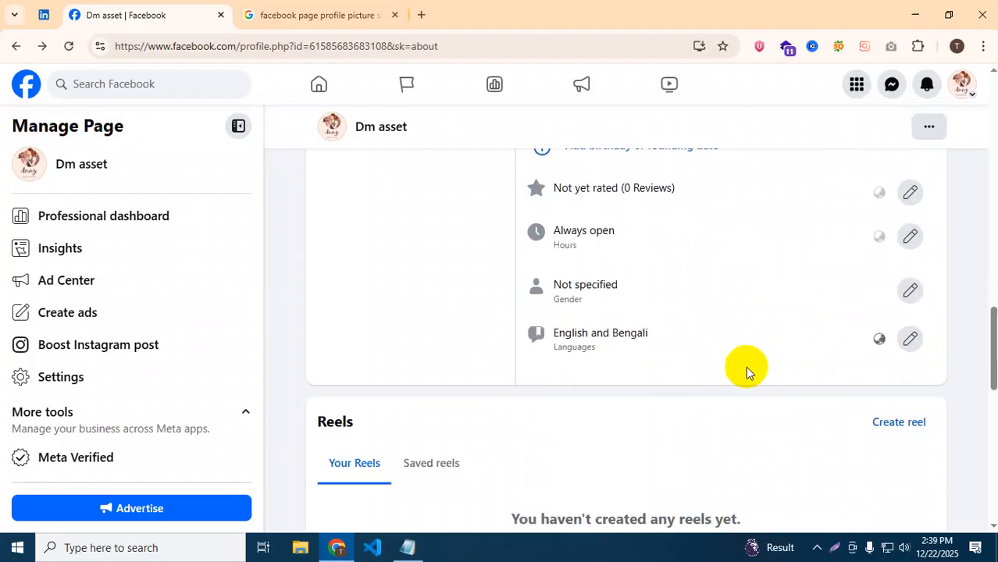
Scroll through the Page details to review the price range, Always open hours, gender and English and Bengali languages.
{"action": "scroll", "coordinate": [746, 366], "scroll_direction": "up", "scroll_amount": 2}
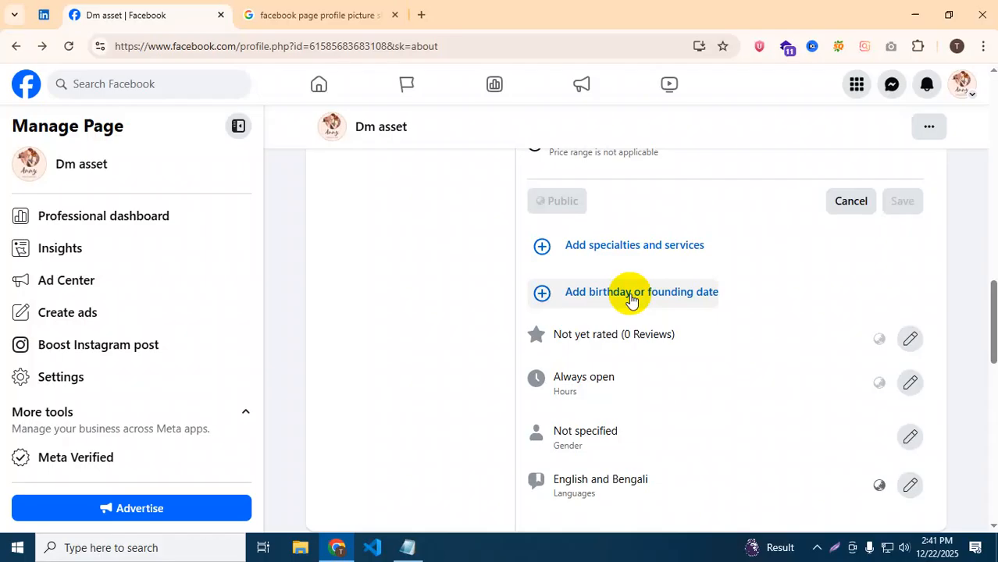
Start adding a date for the Page and choose Founding date as its type.
{"action": "left_click", "coordinate": [631, 292]}
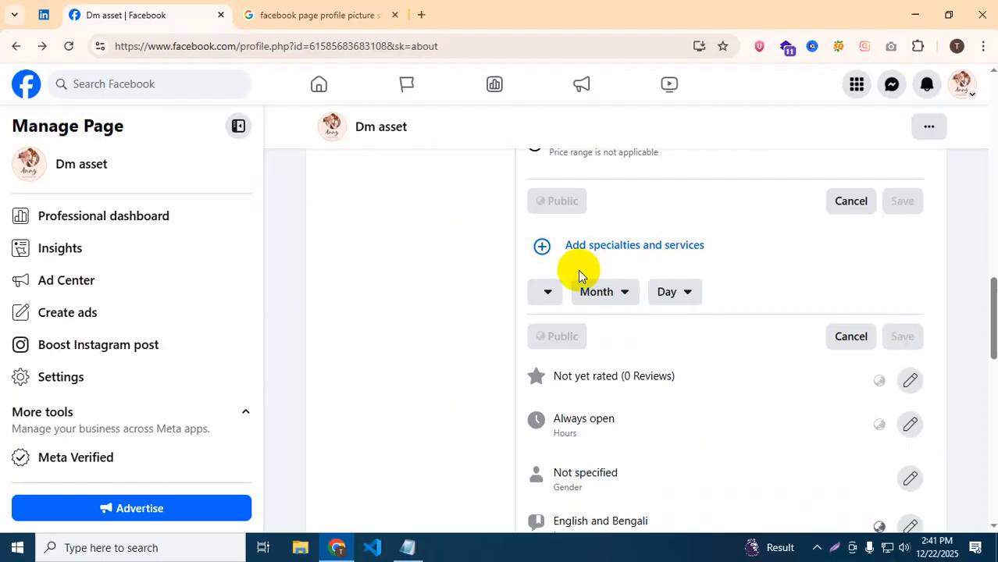
{"action": "scroll", "coordinate": [578, 269], "scroll_direction": "up", "scroll_amount": 1}
{"action": "left_click", "coordinate": [554, 369]}
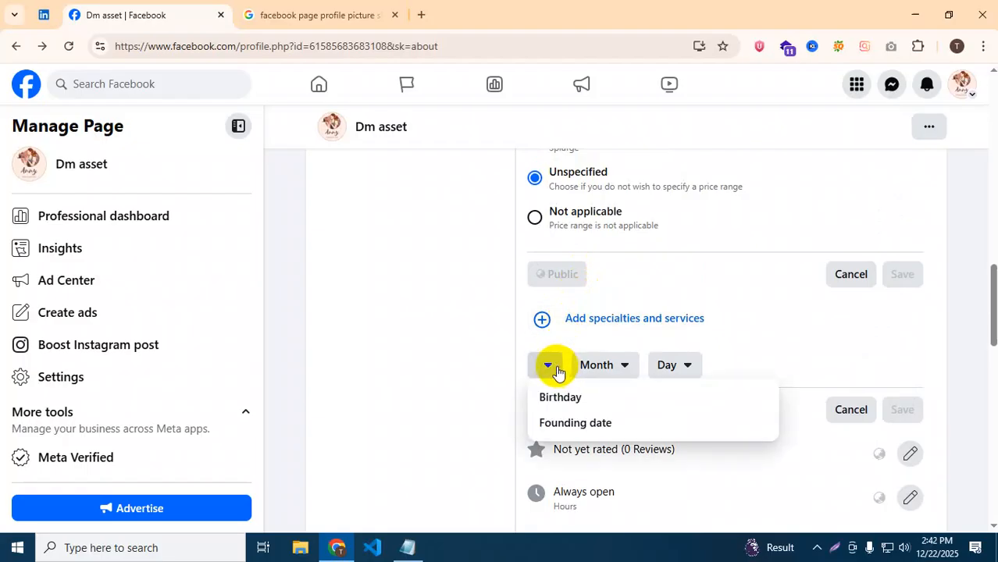
{"action": "left_click", "coordinate": [556, 422]}
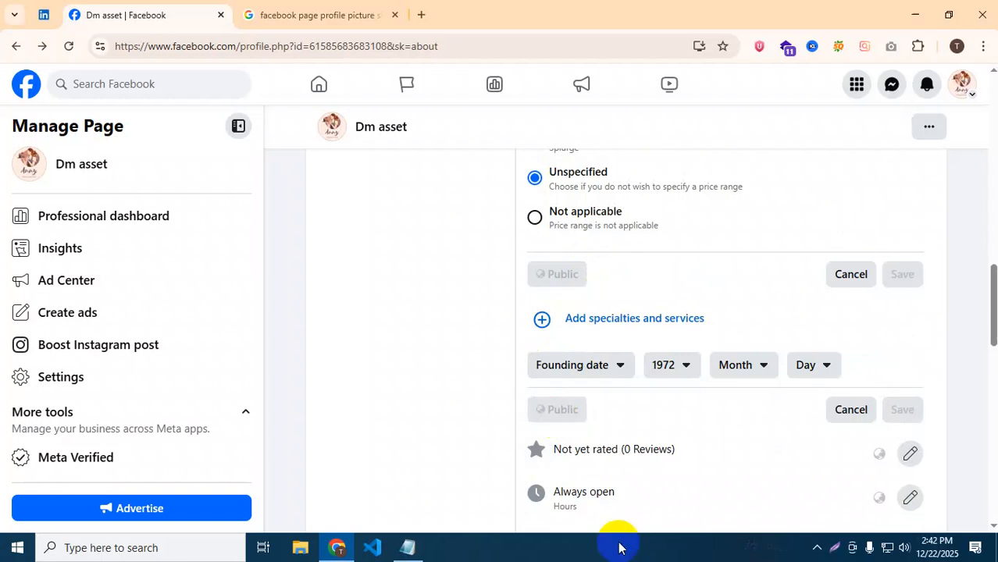
Set the founding date to January 3, 2020 and save it.
{"action": "left_click", "coordinate": [691, 375]}
{"action": "scroll", "coordinate": [685, 488], "scroll_direction": "down", "scroll_amount": 1}
{"action": "scroll", "coordinate": [680, 481], "scroll_direction": "down", "scroll_amount": 3}
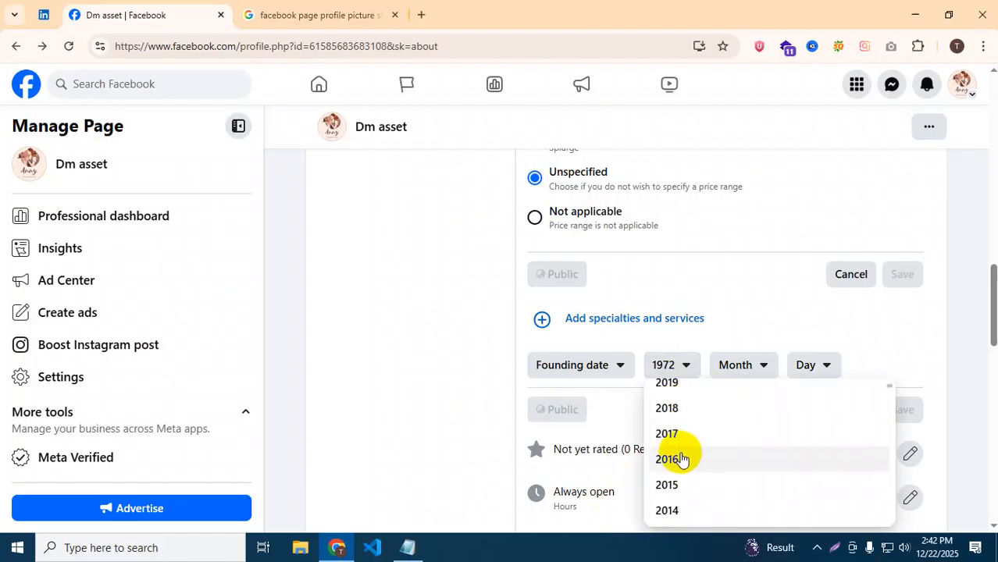
{"action": "scroll", "coordinate": [680, 494], "scroll_direction": "up", "scroll_amount": 2}
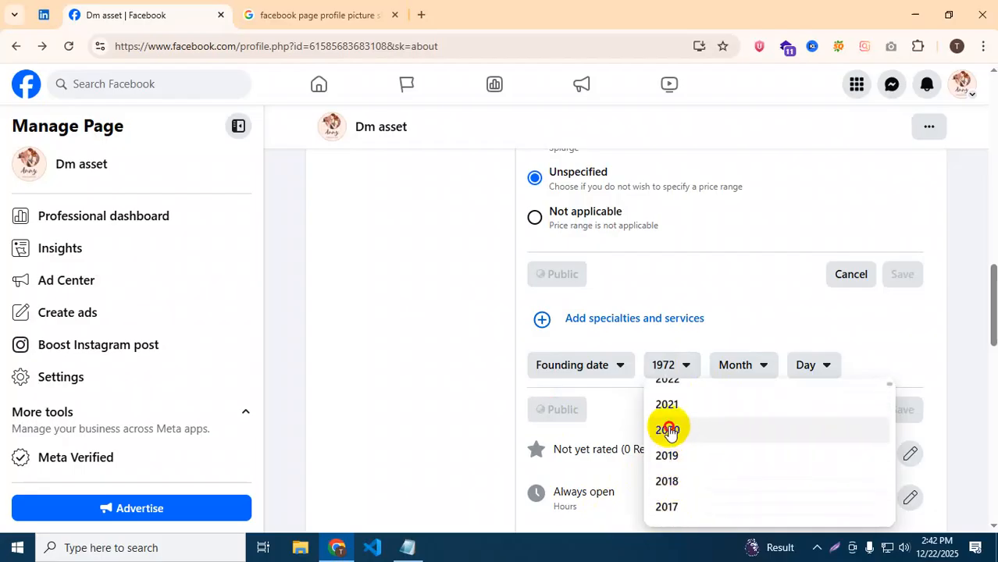
{"action": "left_click", "coordinate": [668, 428]}
{"action": "left_click", "coordinate": [757, 362]}
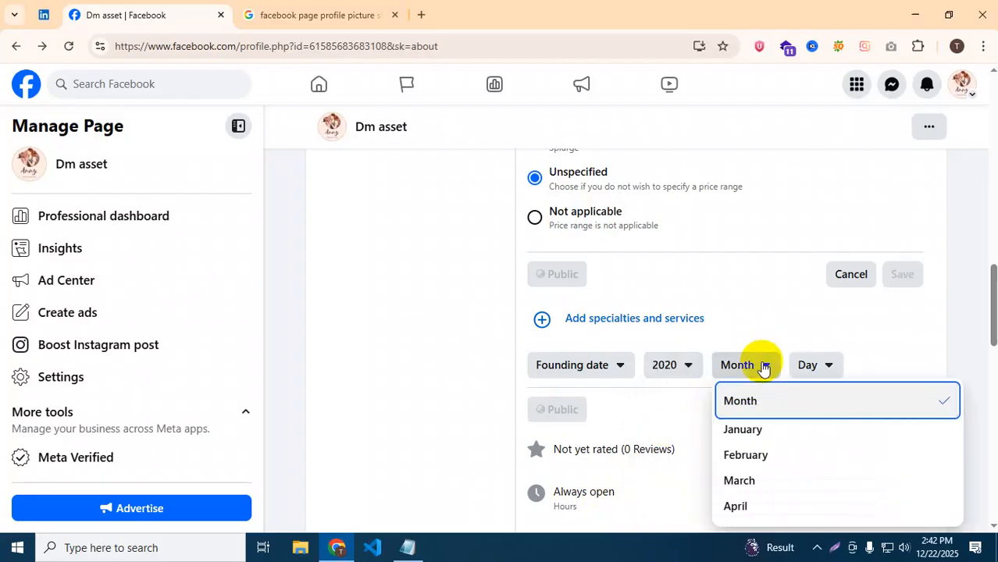
{"action": "left_click", "coordinate": [748, 428]}
{"action": "left_click", "coordinate": [816, 367]}
{"action": "left_click", "coordinate": [744, 482]}
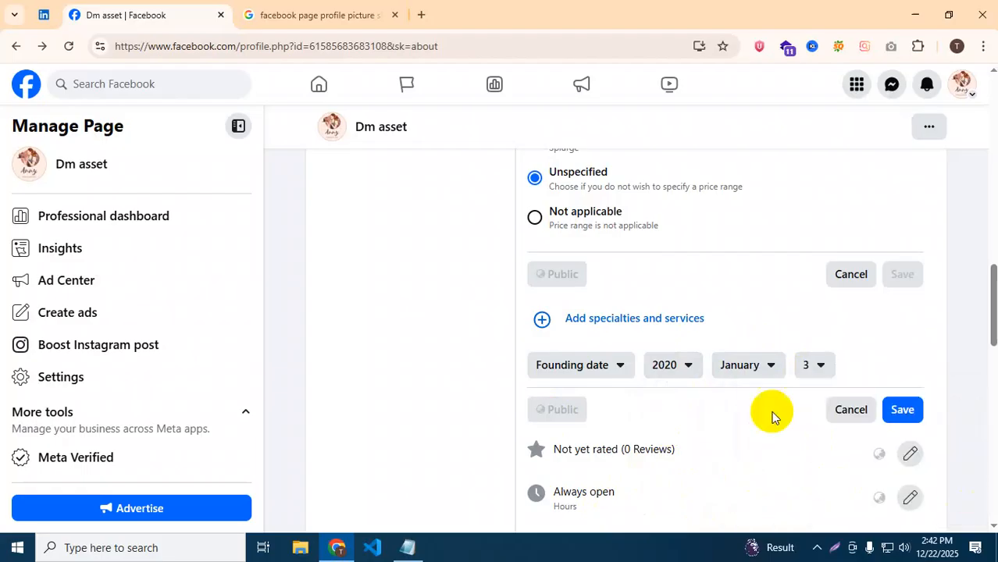
{"action": "left_click", "coordinate": [903, 409]}
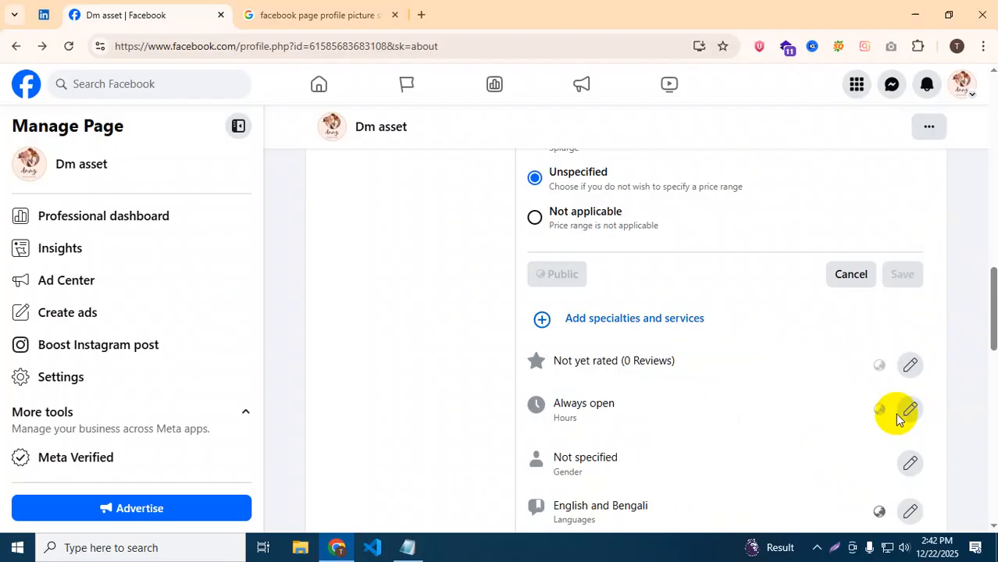
Open the Always open business hours and the Not specified gender entry for editing.
{"action": "scroll", "coordinate": [675, 359], "scroll_direction": "down", "scroll_amount": 1}
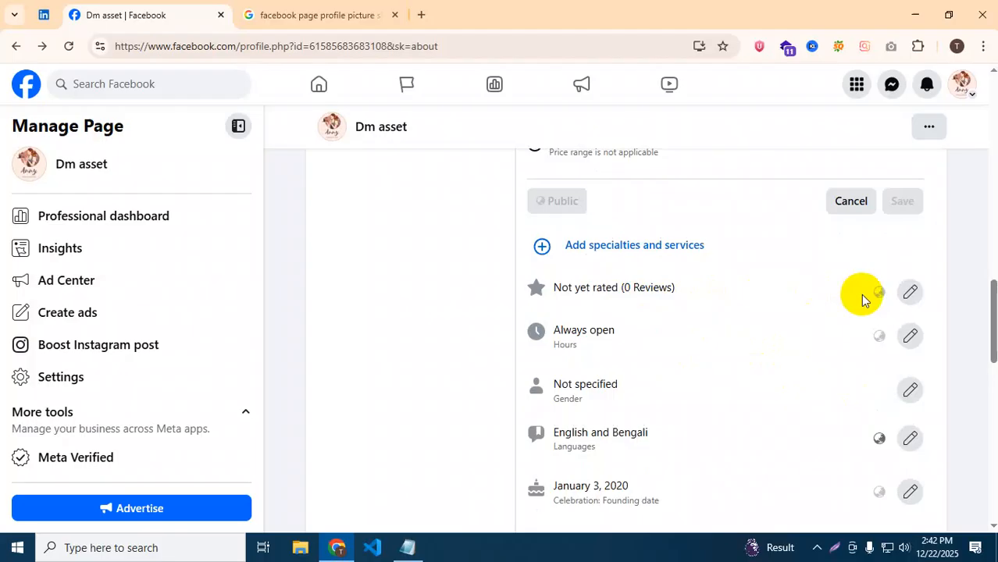
{"action": "left_click", "coordinate": [911, 337]}
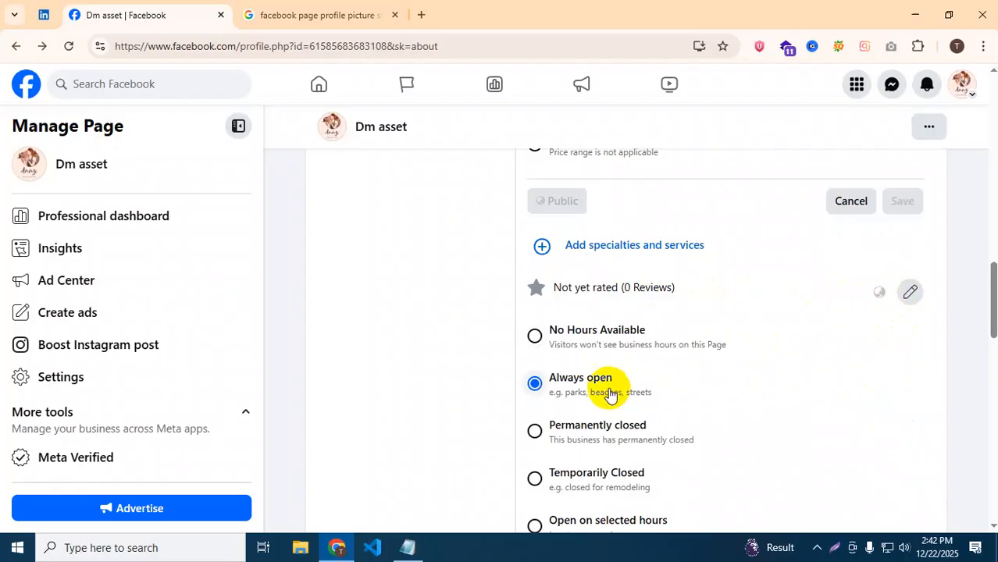
{"action": "scroll", "coordinate": [607, 395], "scroll_direction": "down", "scroll_amount": 2}
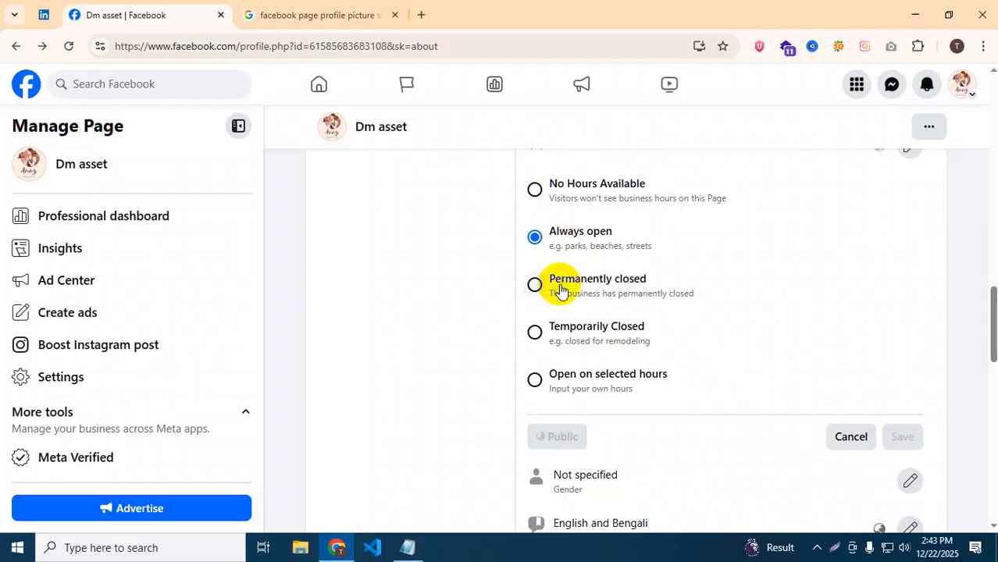
{"action": "scroll", "coordinate": [578, 297], "scroll_direction": "down", "scroll_amount": 1}
{"action": "scroll", "coordinate": [586, 305], "scroll_direction": "down", "scroll_amount": 1}
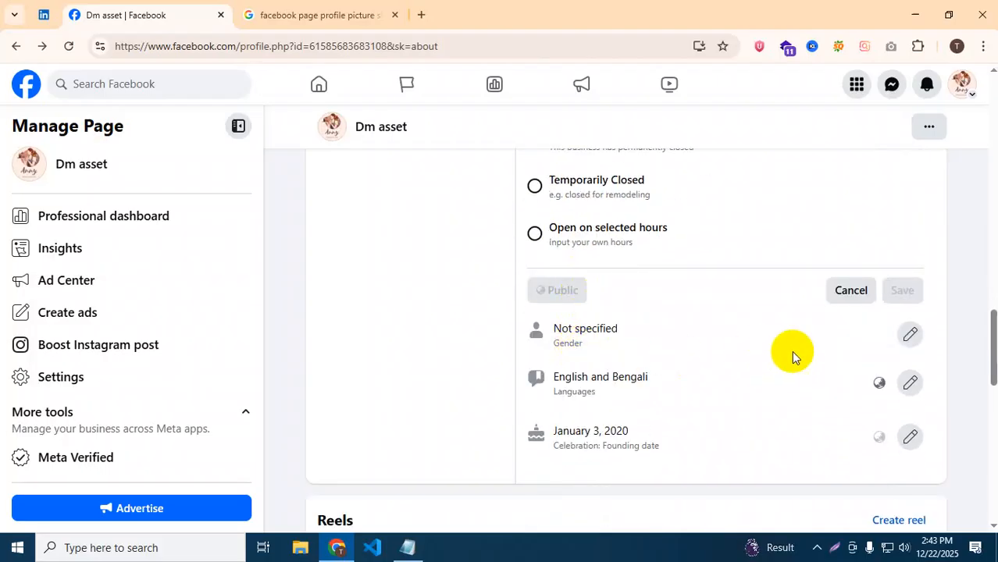
{"action": "left_click", "coordinate": [906, 344]}
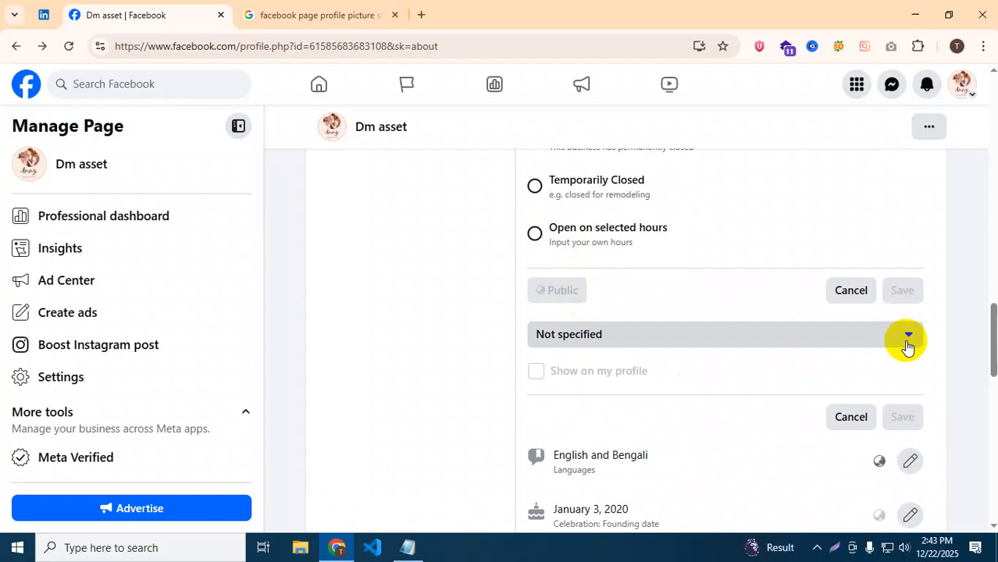
{"action": "left_click", "coordinate": [906, 344]}
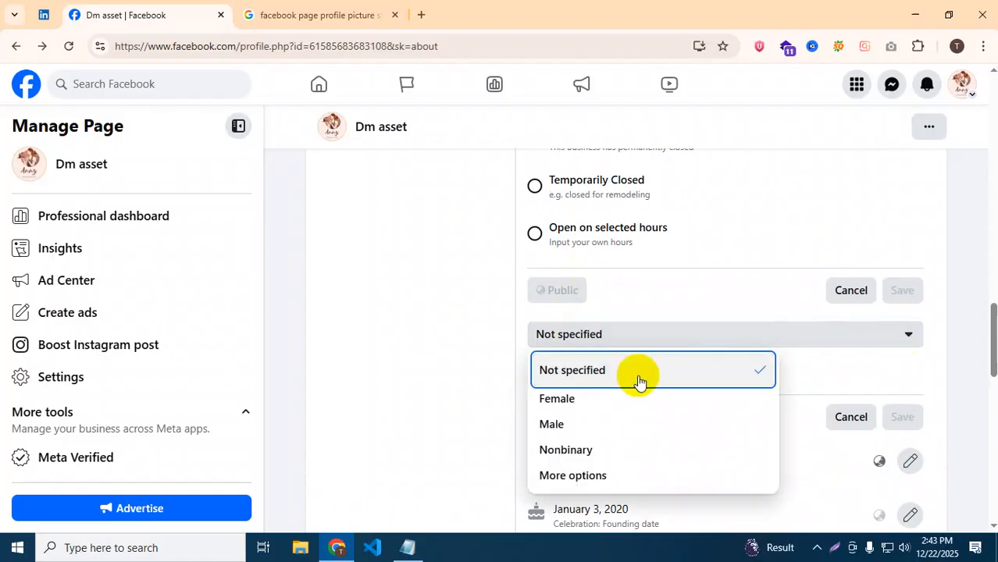
{"action": "left_click", "coordinate": [441, 365]}
{"action": "scroll", "coordinate": [613, 310], "scroll_direction": "up", "scroll_amount": 2}
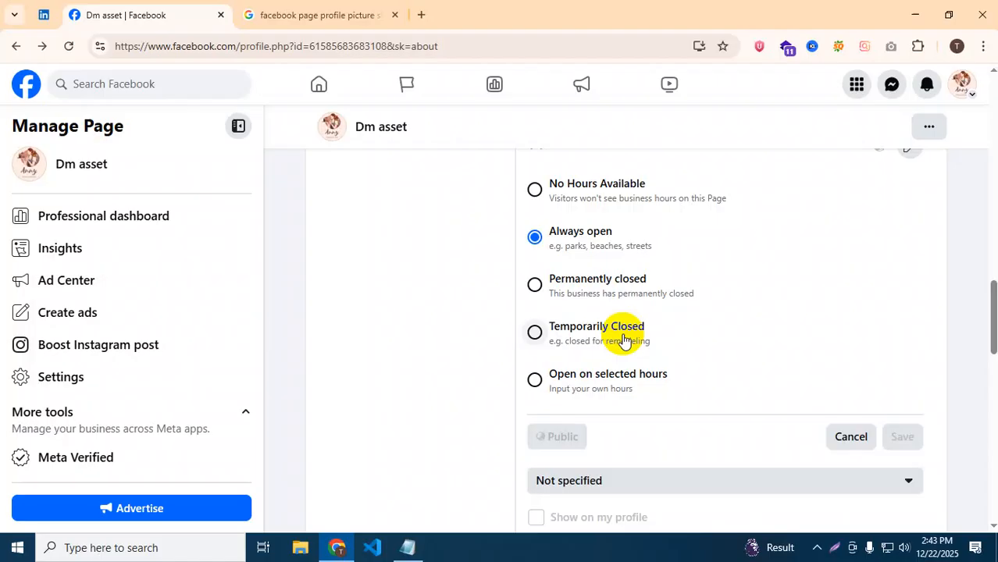
{"action": "scroll", "coordinate": [622, 339], "scroll_direction": "down", "scroll_amount": 4}
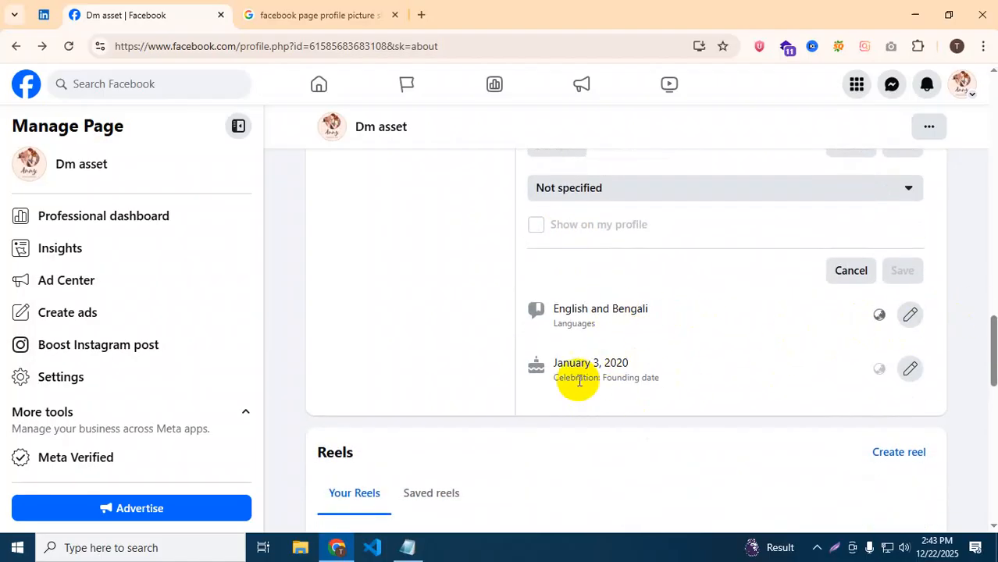
{"action": "scroll", "coordinate": [679, 331], "scroll_direction": "up", "scroll_amount": 5}
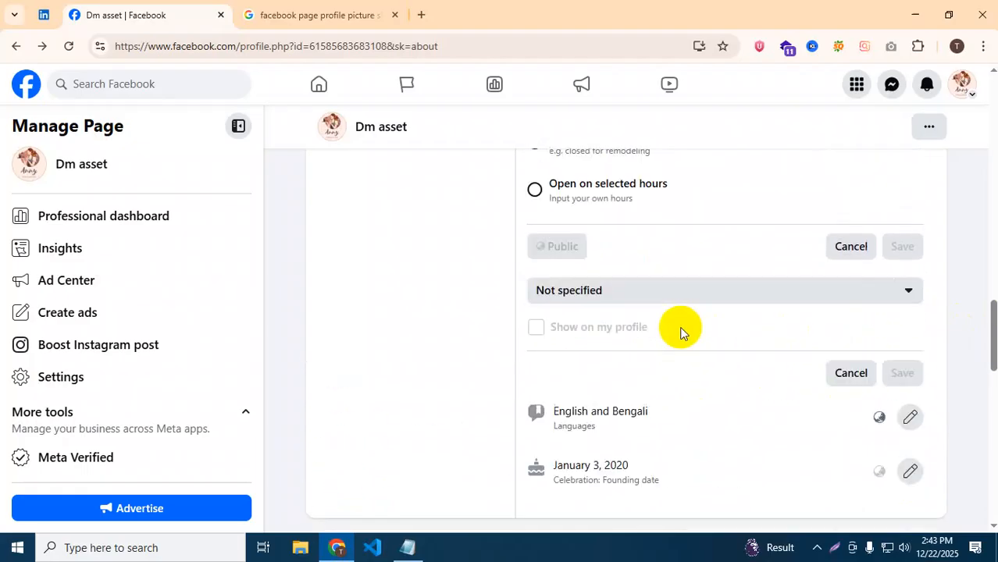
{"action": "scroll", "coordinate": [679, 330], "scroll_direction": "up", "scroll_amount": 10}
Scroll the About tab and go to Privacy and legal info, which raises the unsaved-changes warning.
{"action": "scroll", "coordinate": [679, 330], "scroll_direction": "down", "scroll_amount": 6}
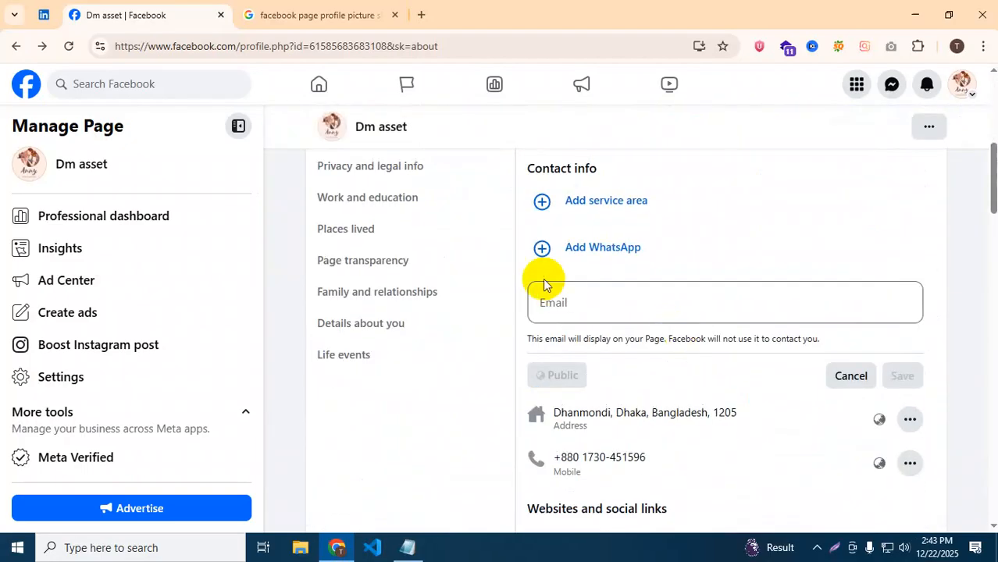
{"action": "scroll", "coordinate": [677, 256], "scroll_direction": "up", "scroll_amount": 4}
{"action": "scroll", "coordinate": [579, 407], "scroll_direction": "down", "scroll_amount": 4}
{"action": "scroll", "coordinate": [624, 229], "scroll_direction": "up", "scroll_amount": 2}
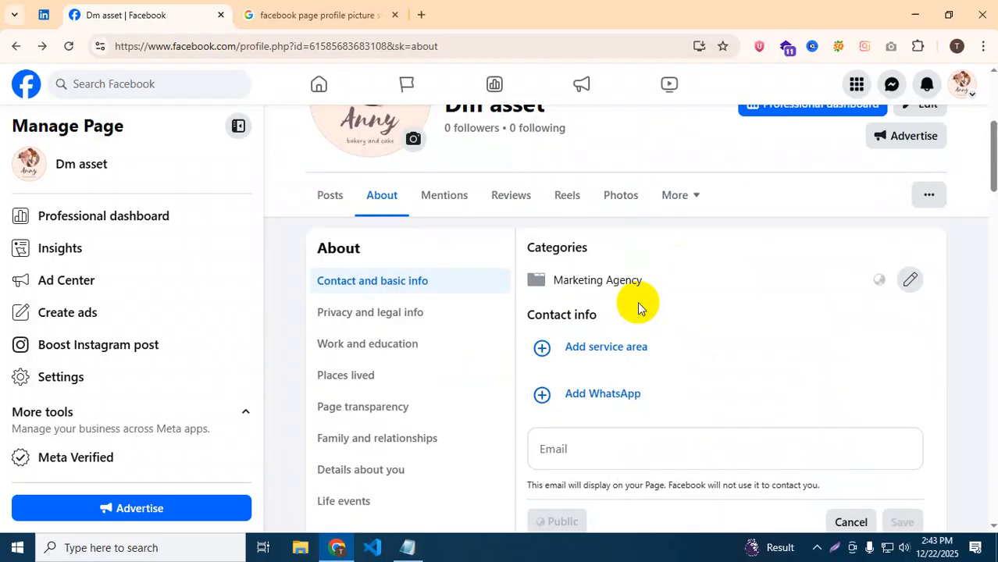
{"action": "scroll", "coordinate": [637, 305], "scroll_direction": "down", "scroll_amount": 1}
{"action": "scroll", "coordinate": [634, 269], "scroll_direction": "up", "scroll_amount": 1}
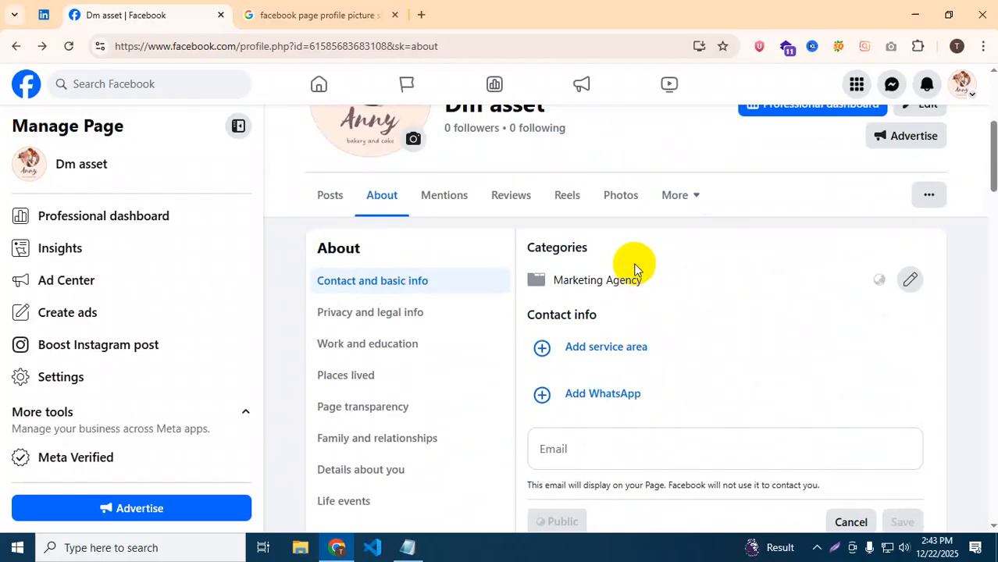
{"action": "scroll", "coordinate": [634, 270], "scroll_direction": "down", "scroll_amount": 4}
{"action": "scroll", "coordinate": [617, 203], "scroll_direction": "down", "scroll_amount": 4}
{"action": "scroll", "coordinate": [640, 335], "scroll_direction": "up", "scroll_amount": 2}
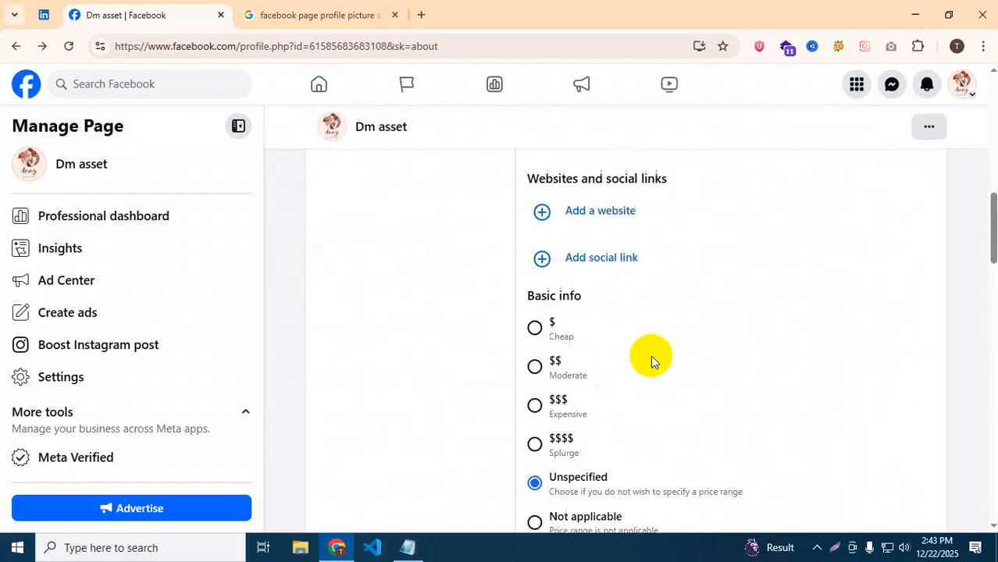
{"action": "scroll", "coordinate": [651, 355], "scroll_direction": "up", "scroll_amount": 10}
{"action": "scroll", "coordinate": [652, 360], "scroll_direction": "down", "scroll_amount": 7}
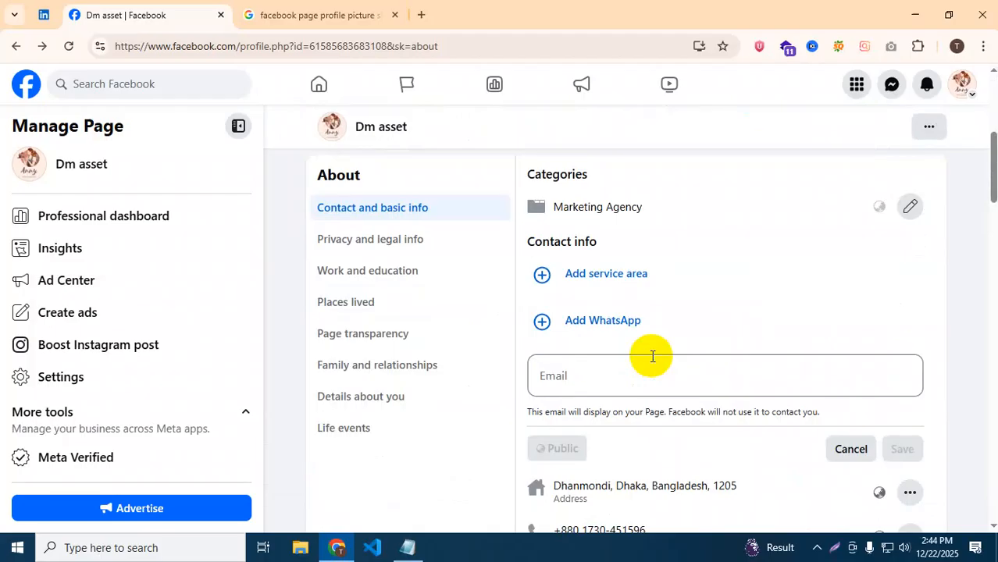
{"action": "scroll", "coordinate": [650, 356], "scroll_direction": "down", "scroll_amount": 1}
{"action": "scroll", "coordinate": [647, 357], "scroll_direction": "up", "scroll_amount": 2}
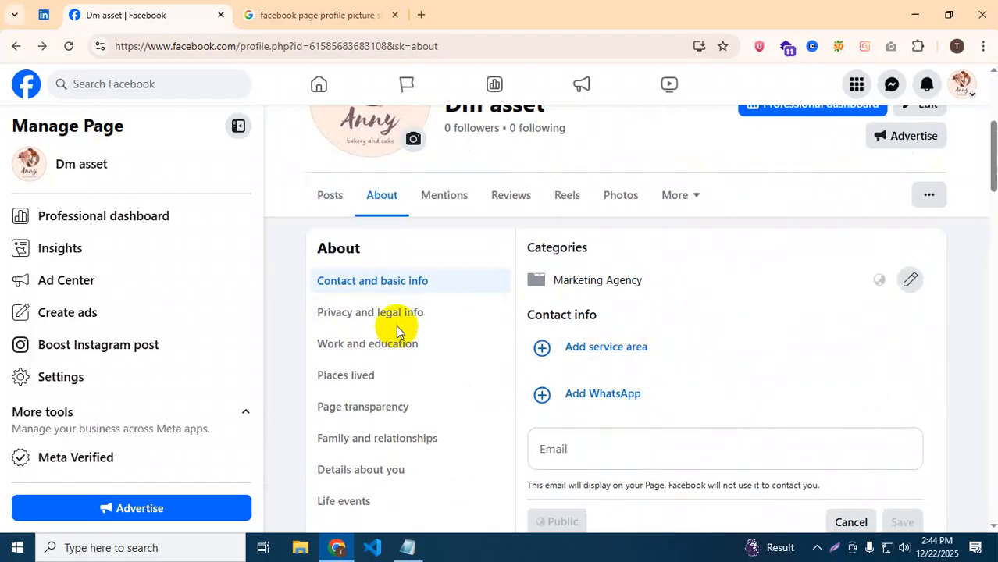
{"action": "left_click", "coordinate": [395, 325]}
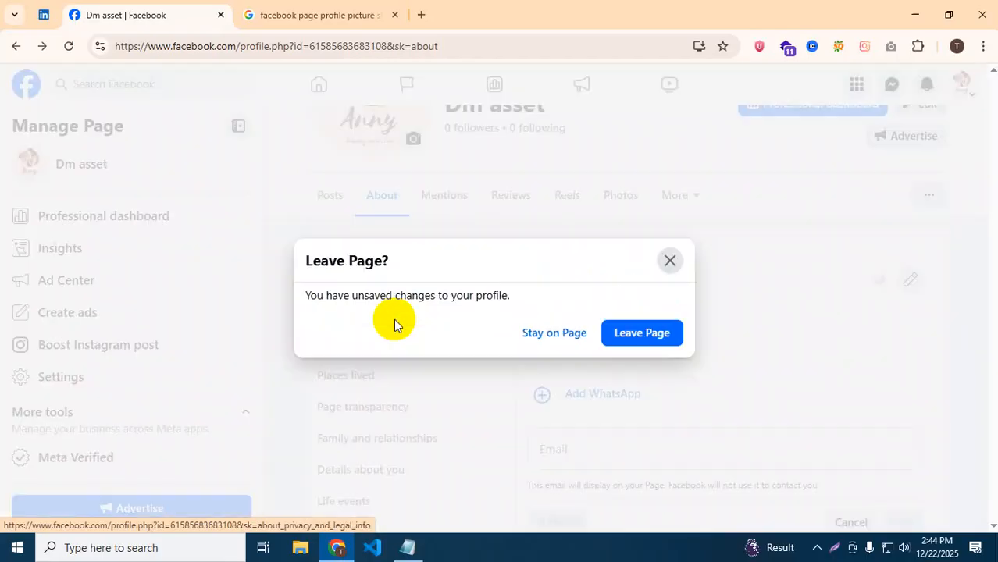
Discard the unsaved edits and start adding a Privacy Policy link.
{"action": "left_click", "coordinate": [631, 331]}
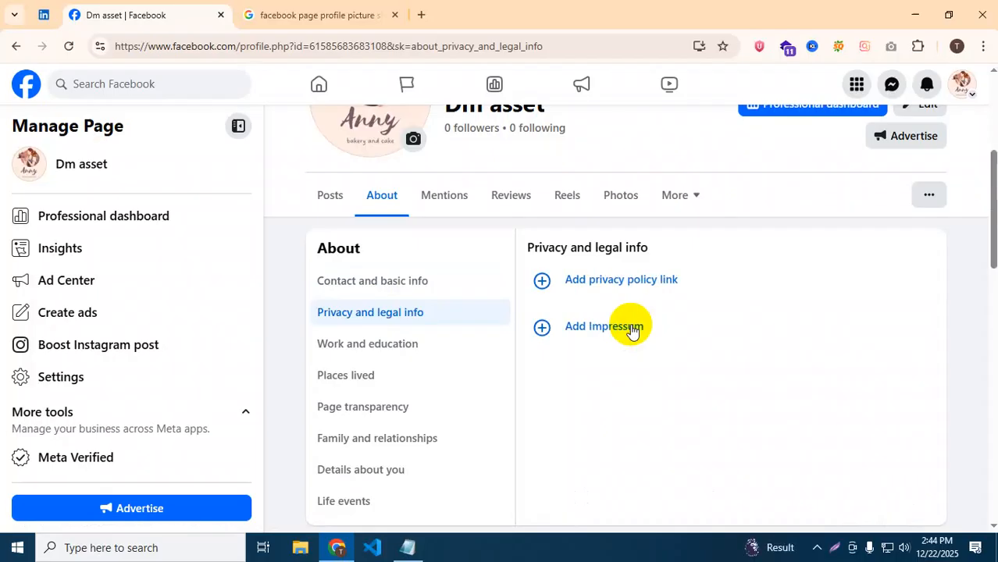
{"action": "left_click", "coordinate": [602, 282]}
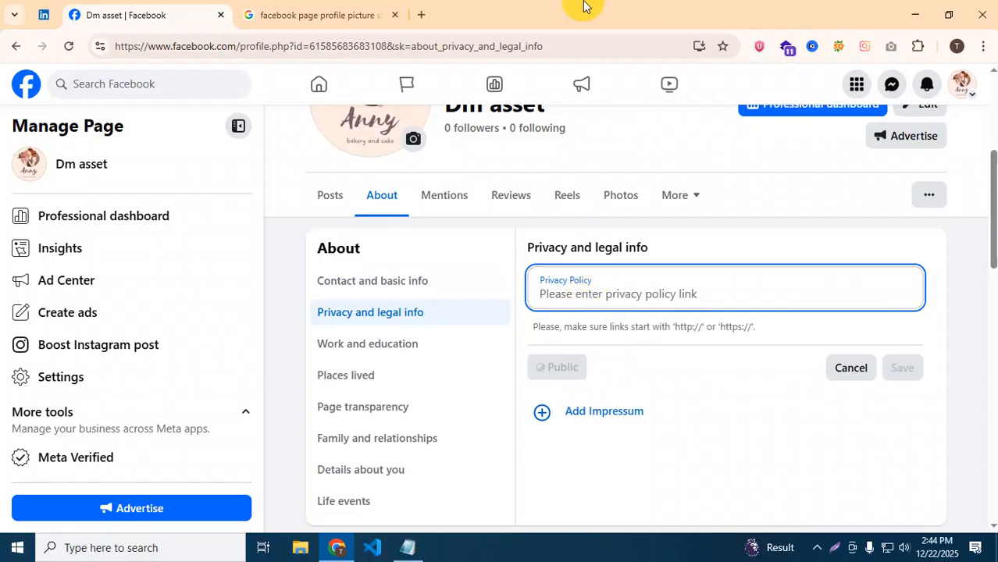
In a new tab, load kaizenitbd.com and open its Privacy Policy page.
{"action": "left_click", "coordinate": [421, 14]}
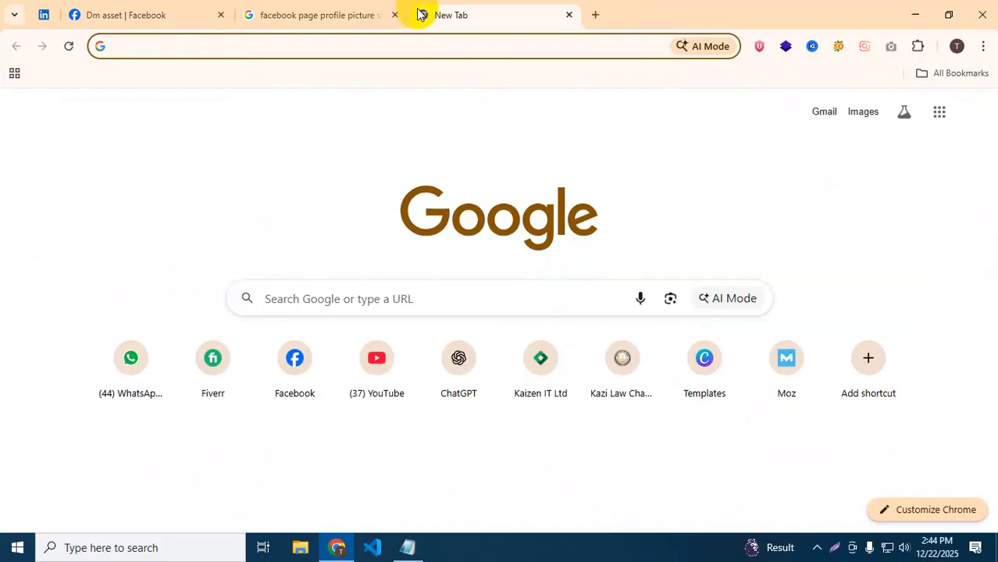
{"action": "type", "text": "kaizen"}
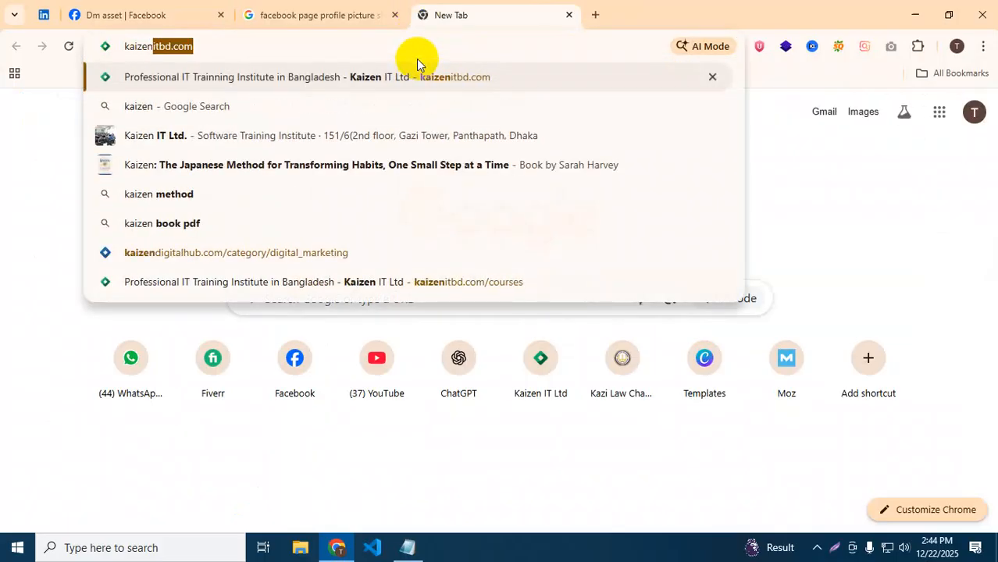
{"action": "key", "text": "Return"}
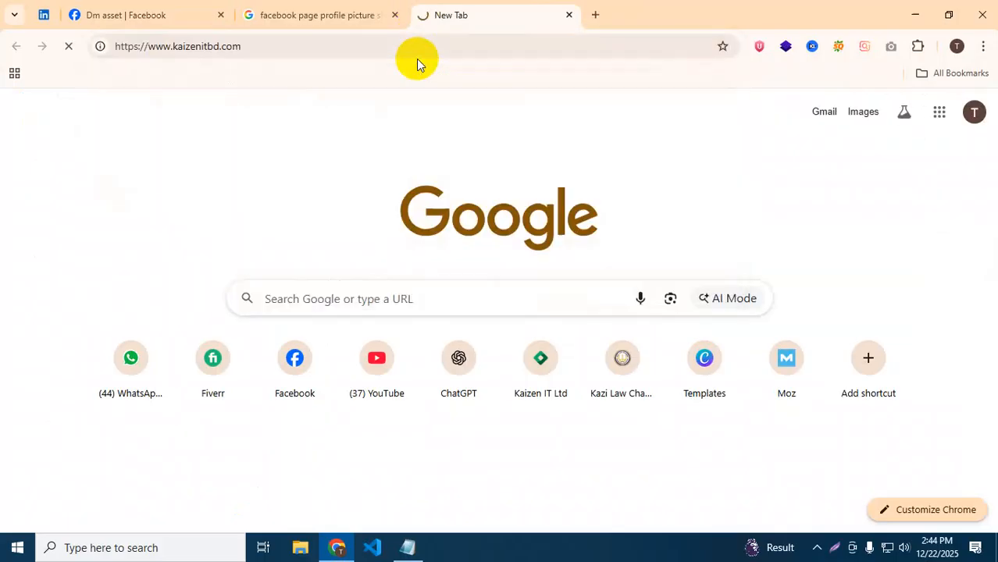
{"action": "scroll", "coordinate": [403, 143], "scroll_direction": "down", "scroll_amount": 15}
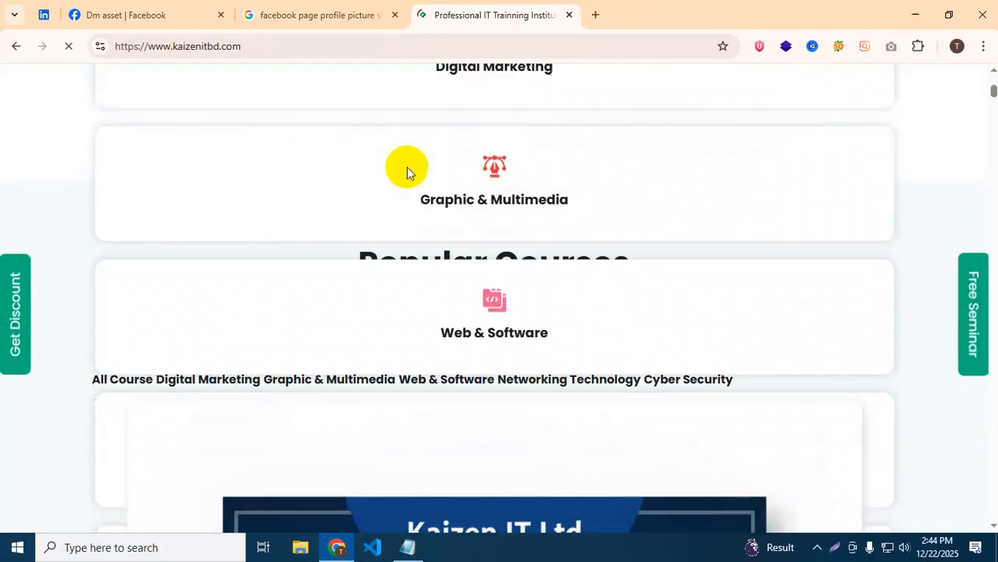
{"action": "left_click_drag", "start_coordinate": [993, 189], "coordinate": [993, 517]}
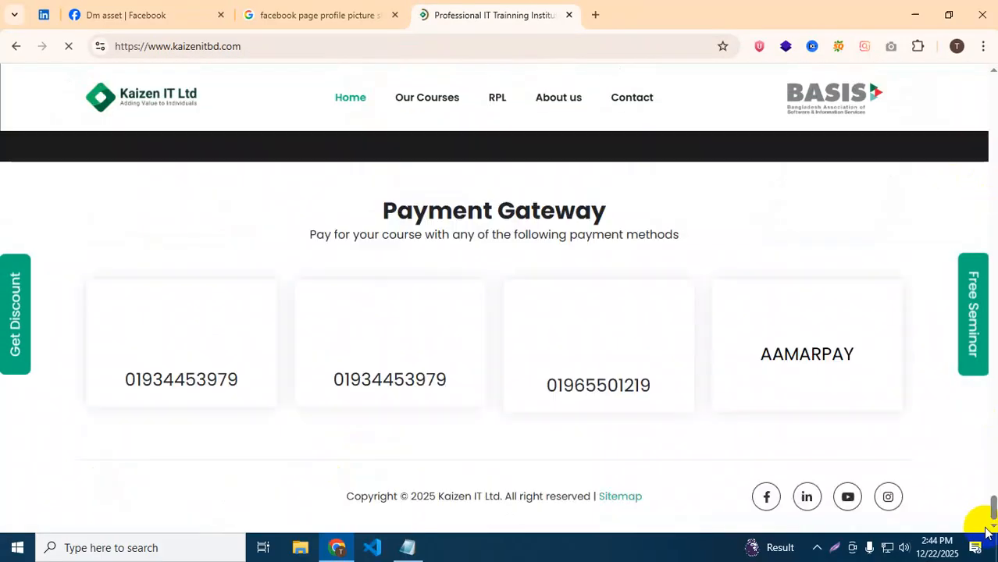
{"action": "scroll", "coordinate": [461, 345], "scroll_direction": "up", "scroll_amount": 3}
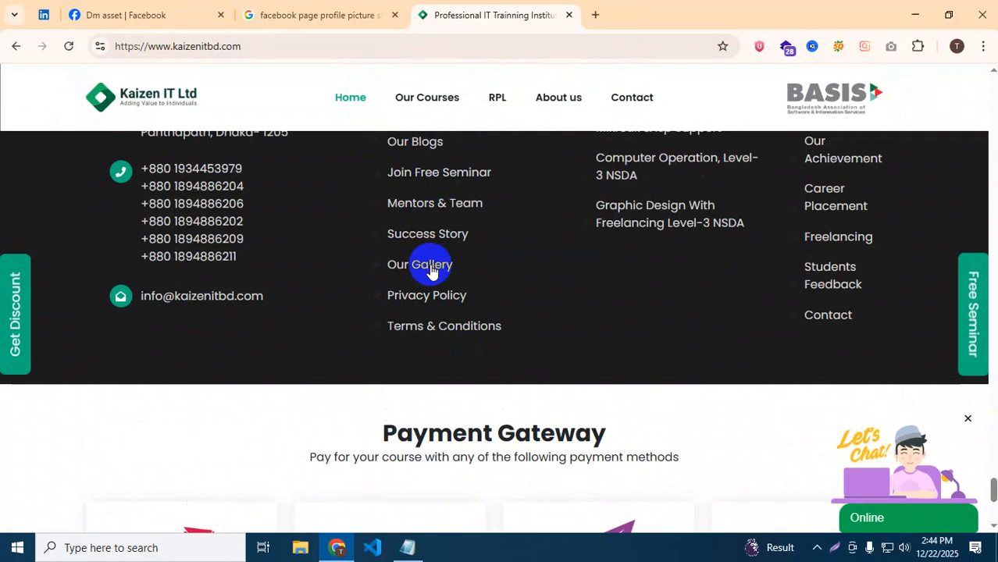
{"action": "left_click", "coordinate": [417, 295]}
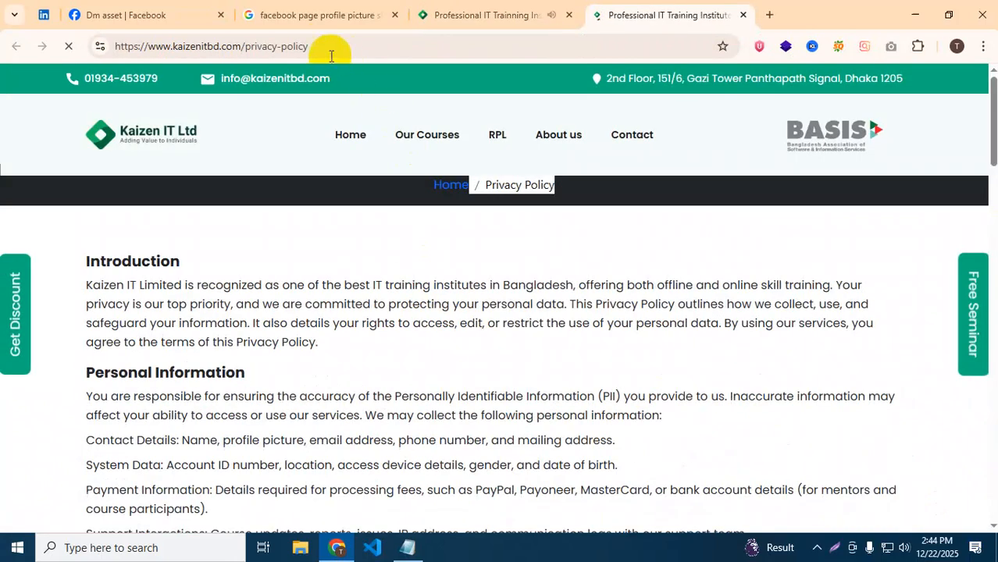
Copy the privacy policy page's web address from the address bar.
{"action": "left_click", "coordinate": [319, 47]}
{"action": "right_click", "coordinate": [293, 47]}
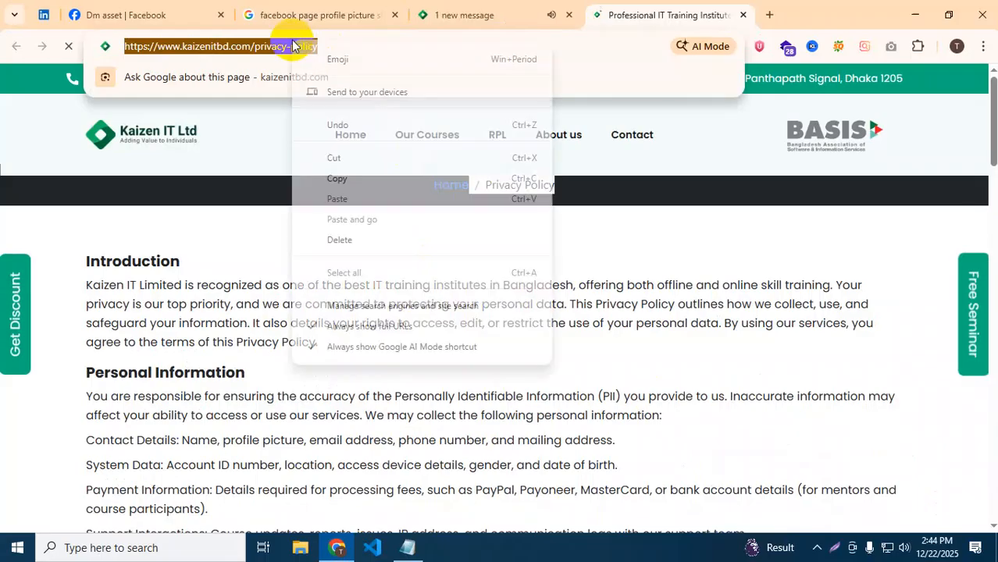
{"action": "left_click", "coordinate": [336, 179]}
{"action": "left_click", "coordinate": [325, 6]}
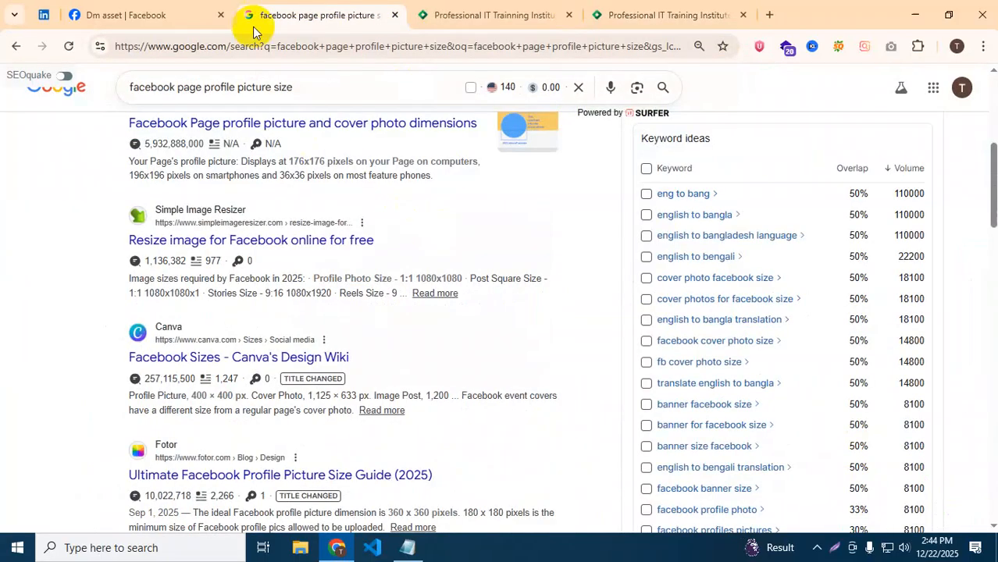
{"action": "left_click", "coordinate": [145, 13]}
{"action": "left_click", "coordinate": [570, 293]}
{"action": "right_click", "coordinate": [571, 293]}
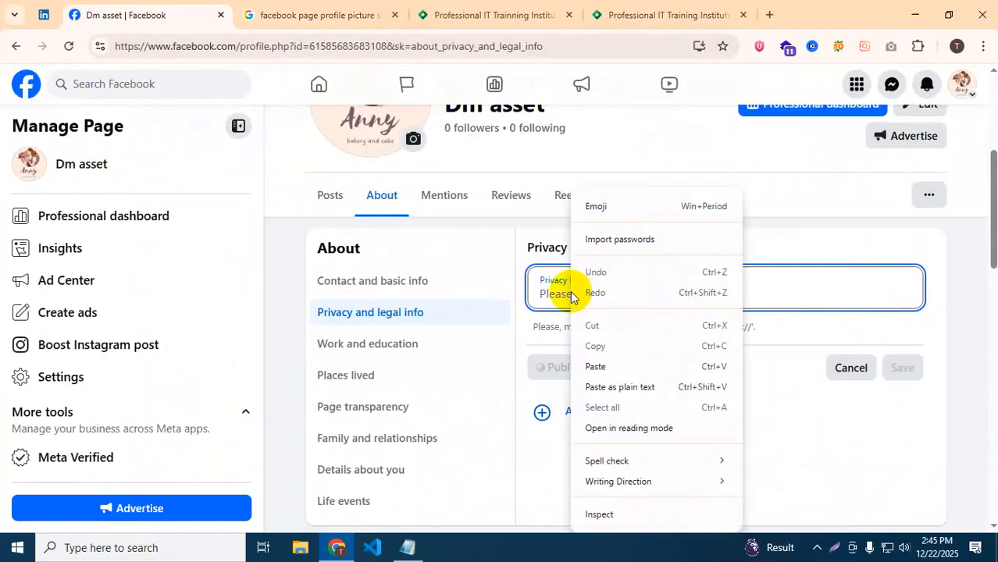
{"action": "left_click", "coordinate": [603, 367]}
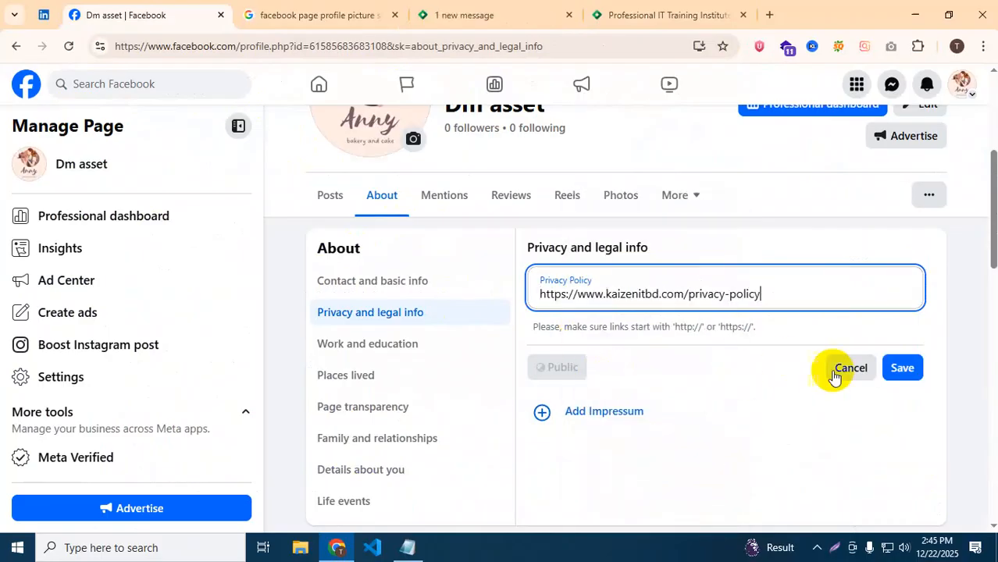
{"action": "left_click", "coordinate": [904, 370]}
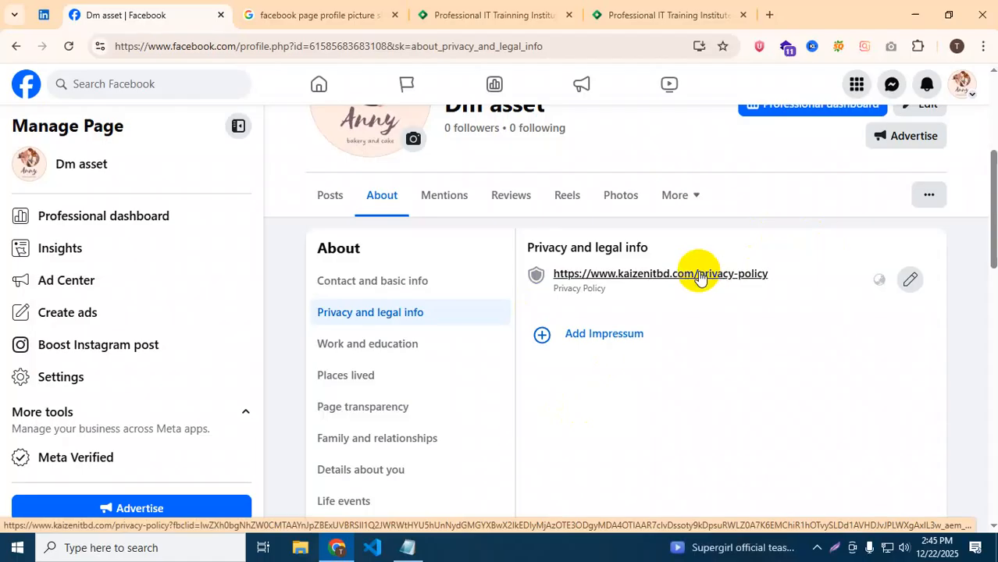
{"action": "left_click", "coordinate": [361, 350]}
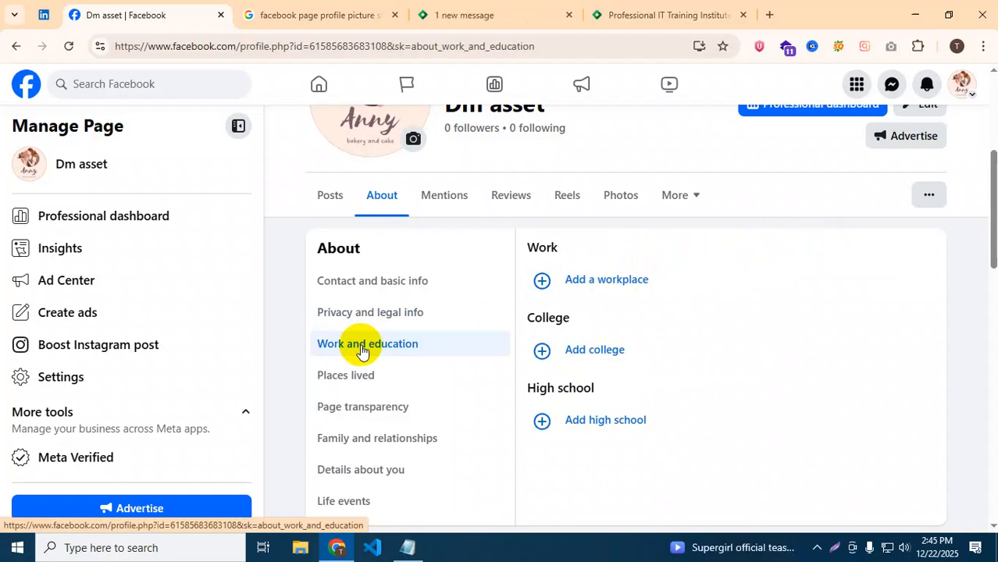
{"action": "left_click", "coordinate": [382, 314]}
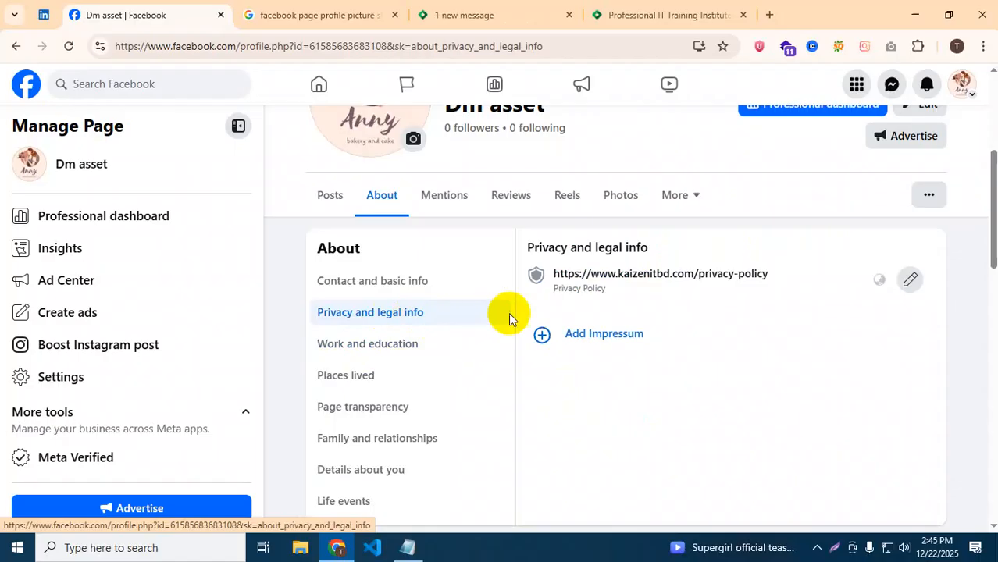
{"action": "left_click", "coordinate": [604, 334]}
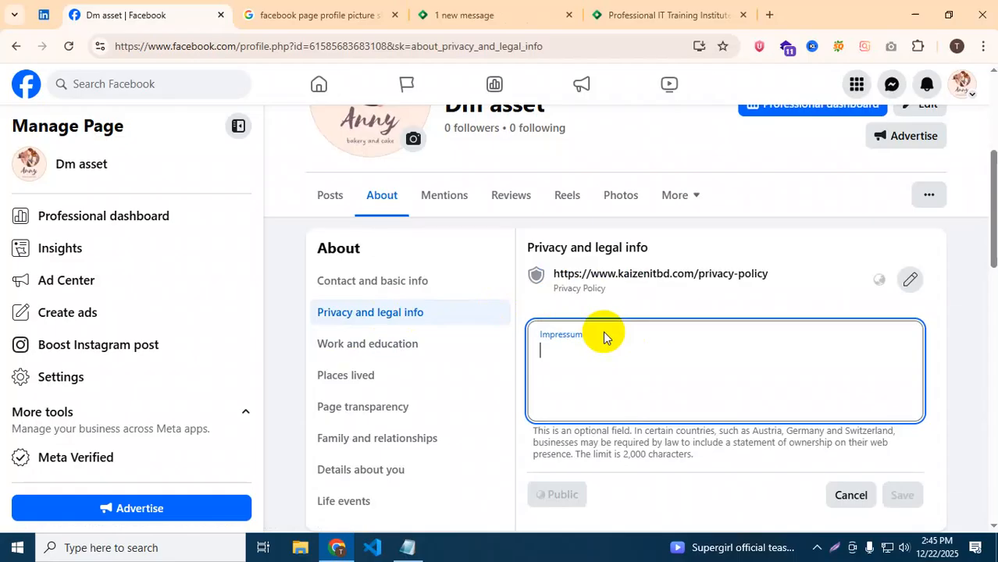
{"action": "left_click", "coordinate": [850, 495]}
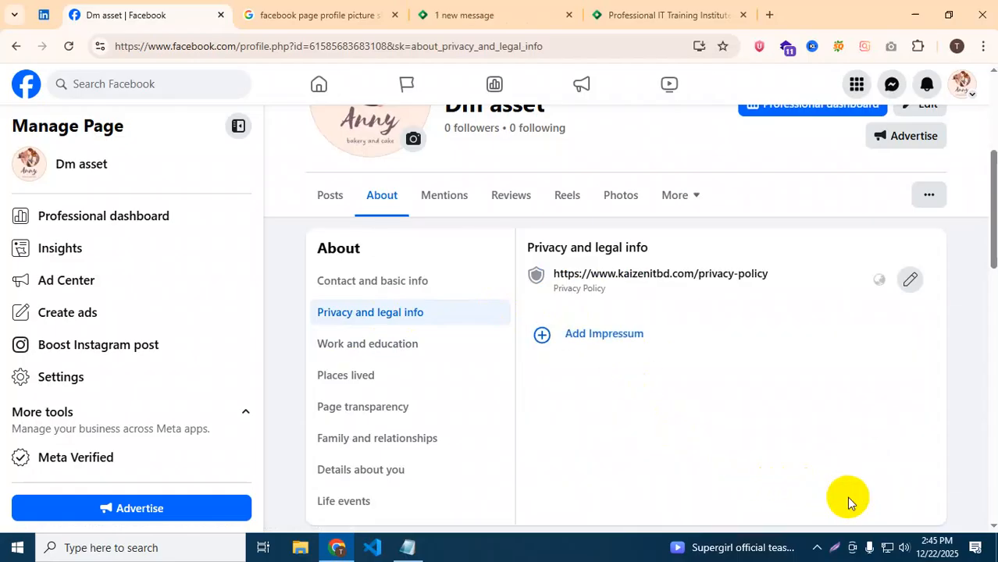
{"action": "left_click", "coordinate": [373, 348]}
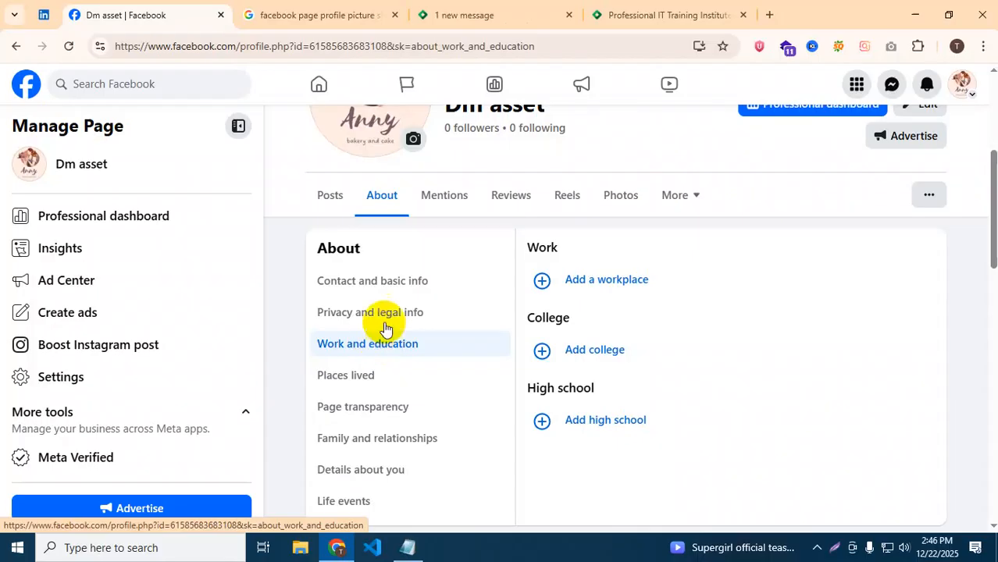
Start adding a workplace, then switch to the Places lived section.
{"action": "left_click", "coordinate": [593, 283]}
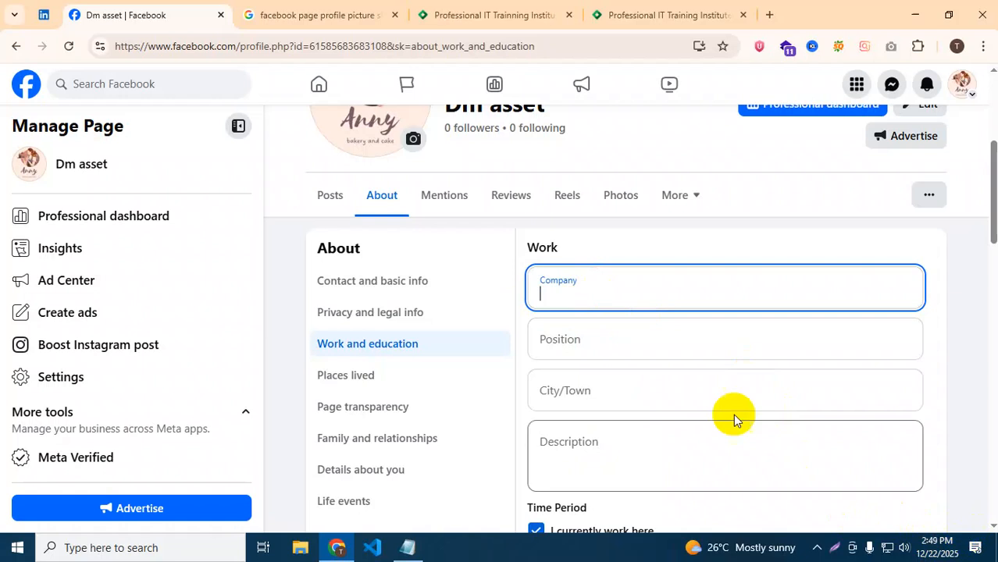
{"action": "left_click", "coordinate": [322, 376]}
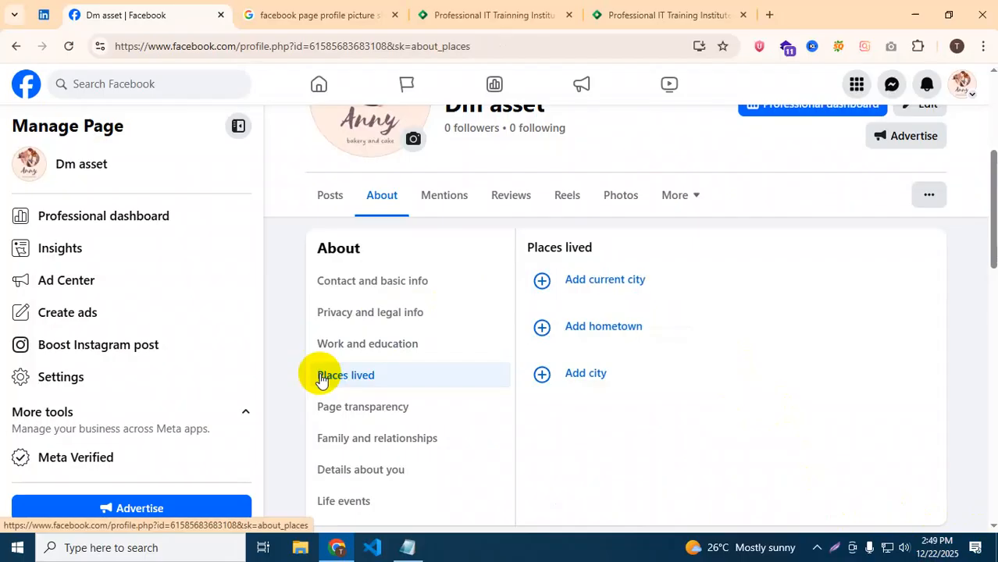
{"action": "scroll", "coordinate": [388, 355], "scroll_direction": "down", "scroll_amount": 1}
Go through Page transparency and Family and relationships to Details about you, and open the About you box.
{"action": "left_click", "coordinate": [361, 336]}
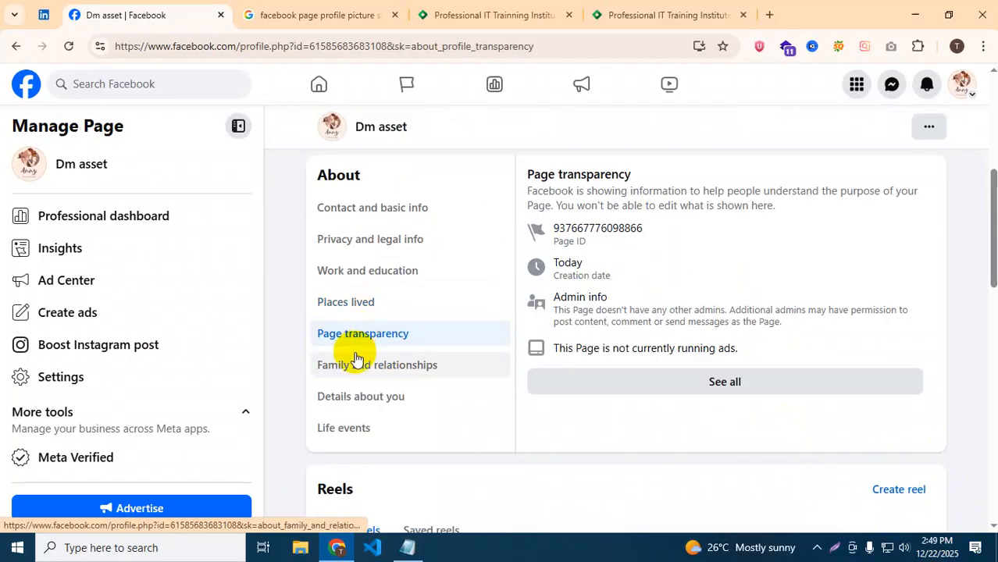
{"action": "left_click", "coordinate": [353, 368]}
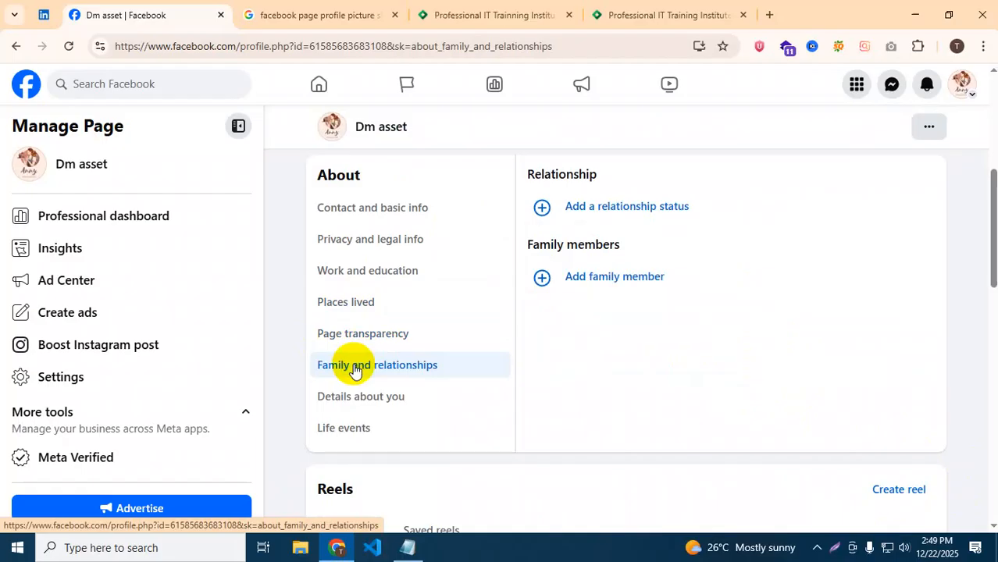
{"action": "left_click", "coordinate": [359, 399]}
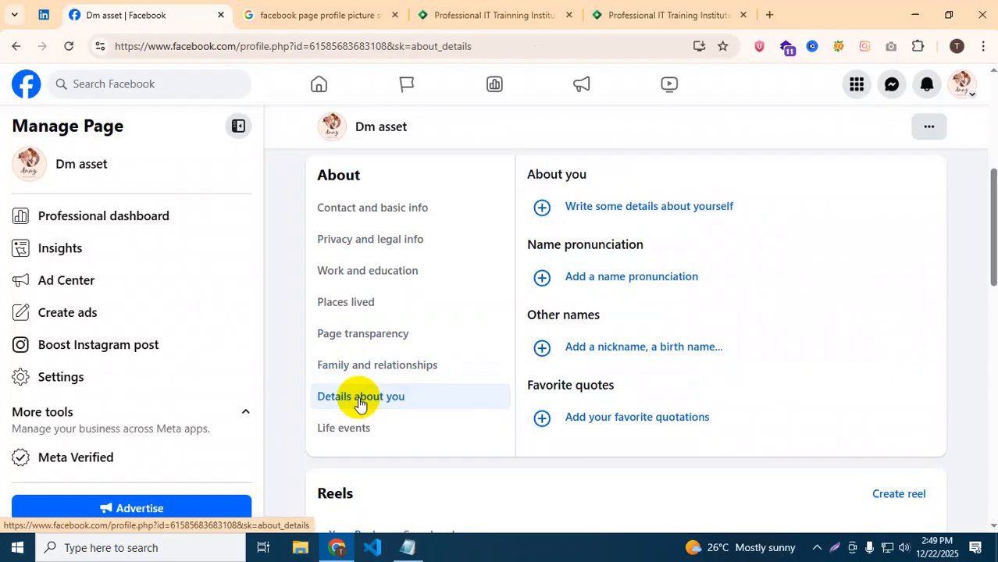
{"action": "left_click", "coordinate": [574, 208]}
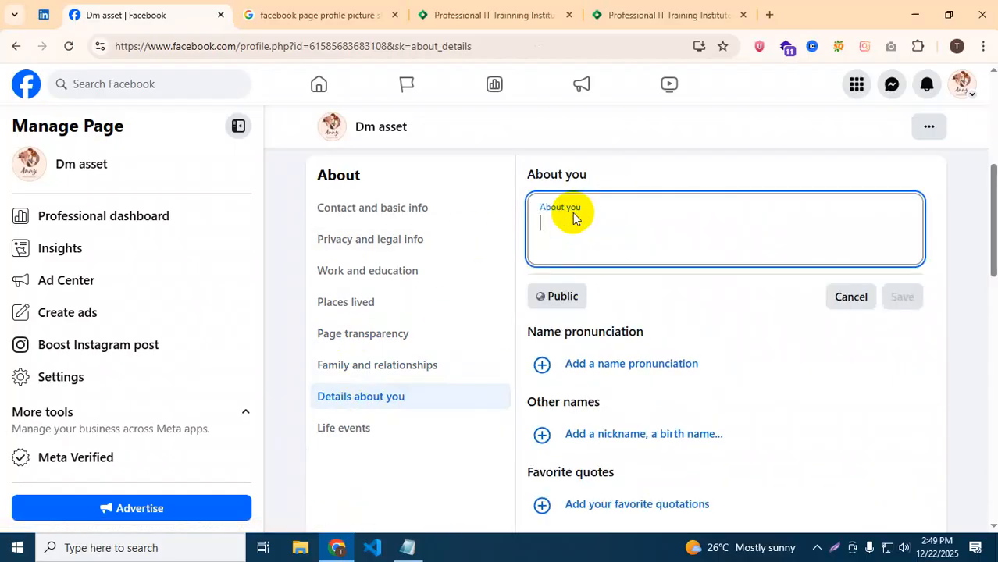
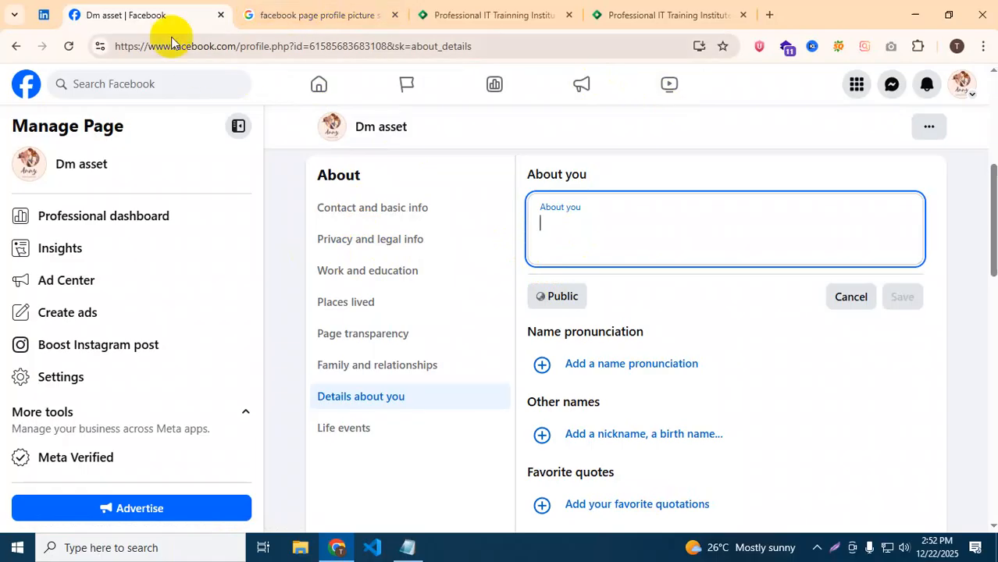
Open the home feed in a new tab, view the Dm asset Page profile, then return to the About tab.
{"action": "right_click", "coordinate": [26, 83]}
{"action": "left_click", "coordinate": [46, 98]}
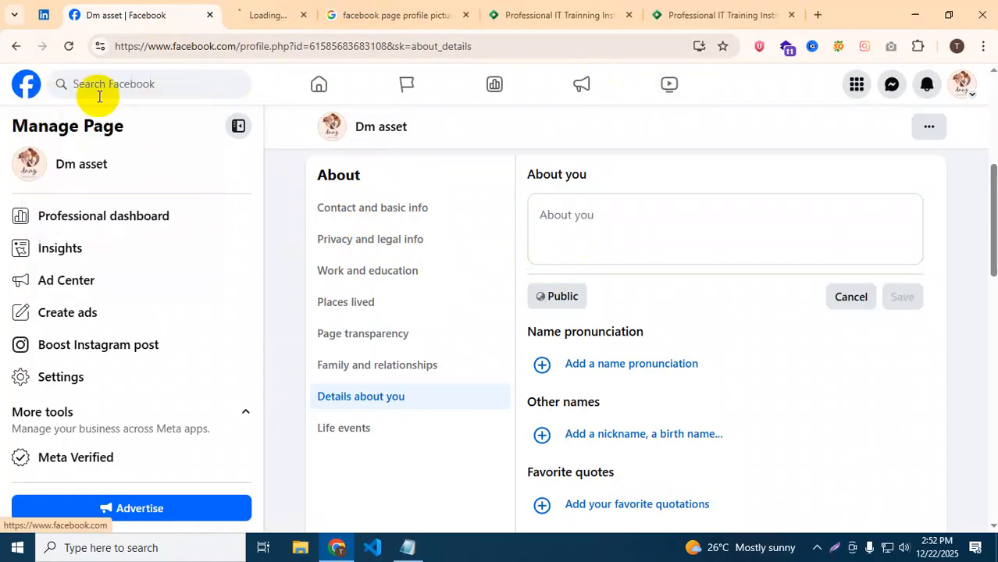
{"action": "left_click", "coordinate": [277, 9]}
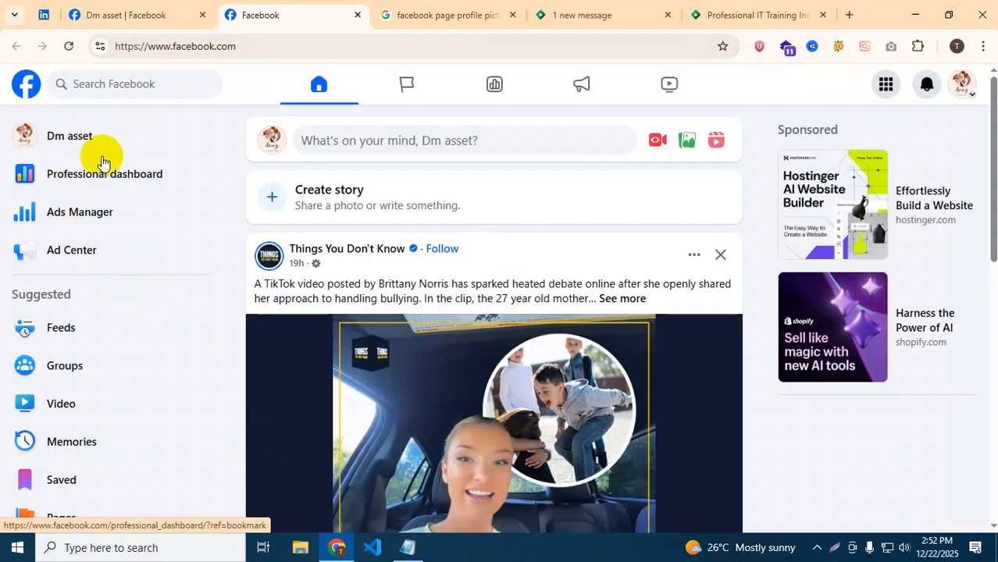
{"action": "left_click", "coordinate": [97, 141]}
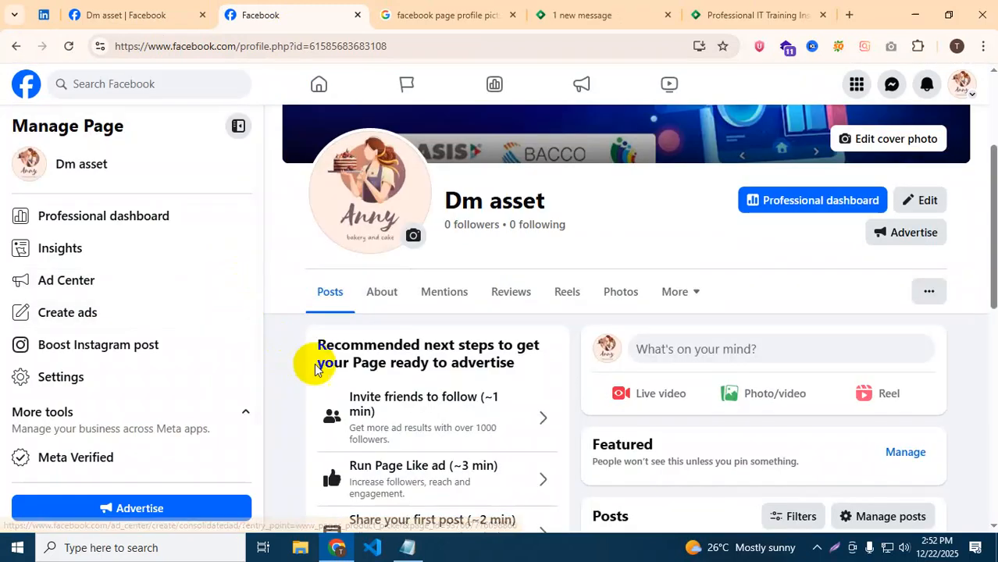
{"action": "scroll", "coordinate": [332, 367], "scroll_direction": "down", "scroll_amount": 2}
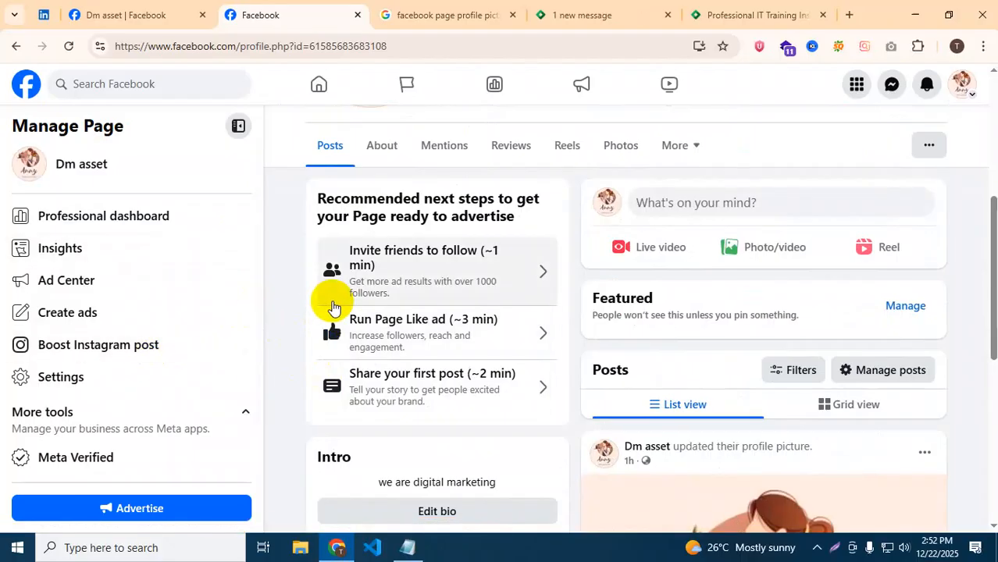
{"action": "scroll", "coordinate": [423, 242], "scroll_direction": "up", "scroll_amount": 2}
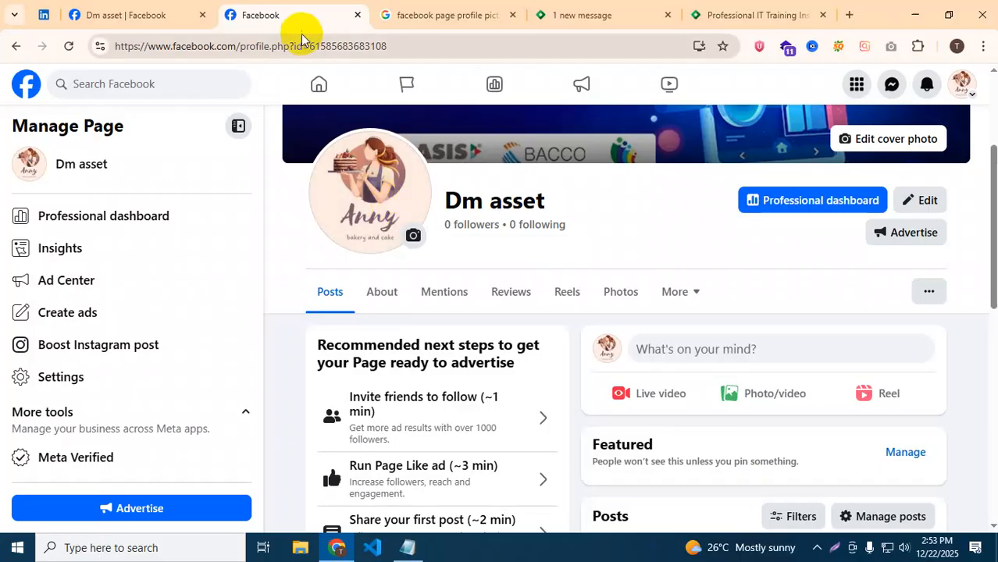
{"action": "left_click", "coordinate": [113, 12]}
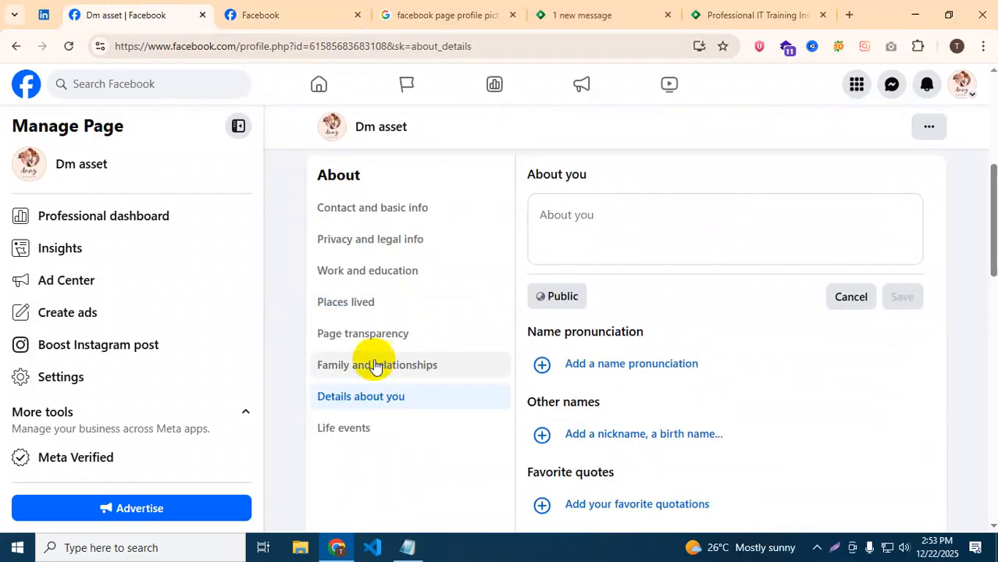
Switch between Life events and Details about you, ending on Life events.
{"action": "left_click", "coordinate": [327, 434]}
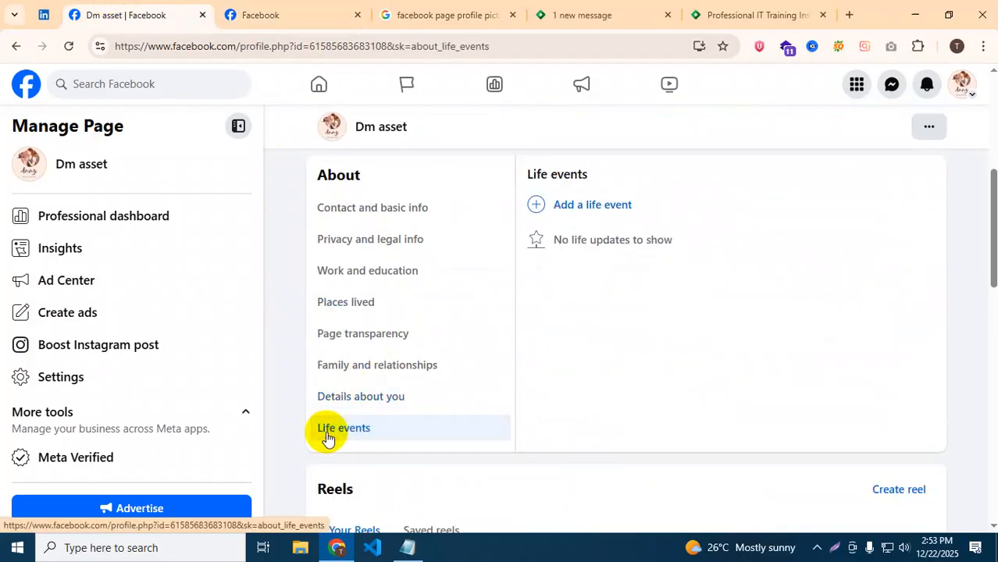
{"action": "left_click", "coordinate": [360, 398]}
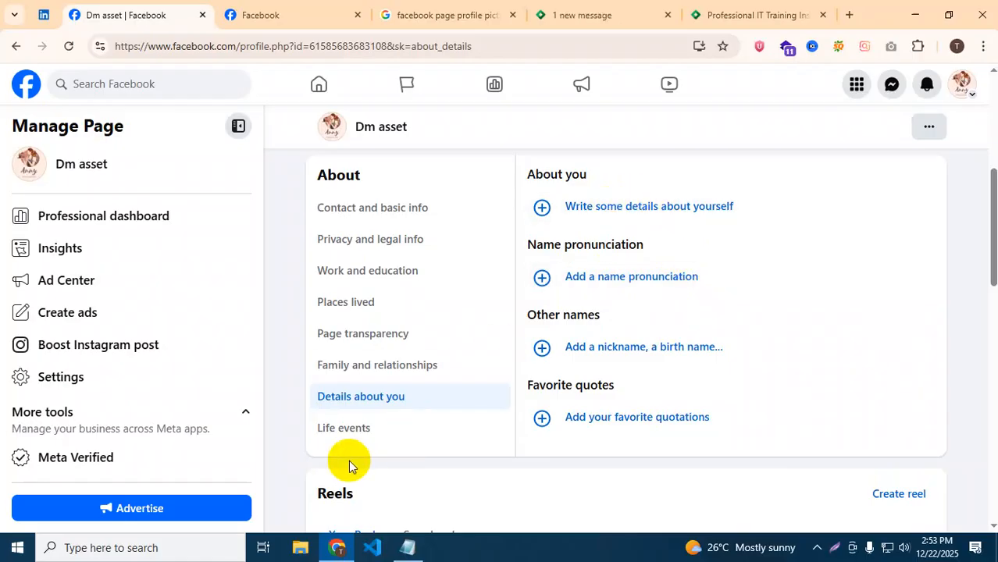
{"action": "left_click", "coordinate": [353, 434]}
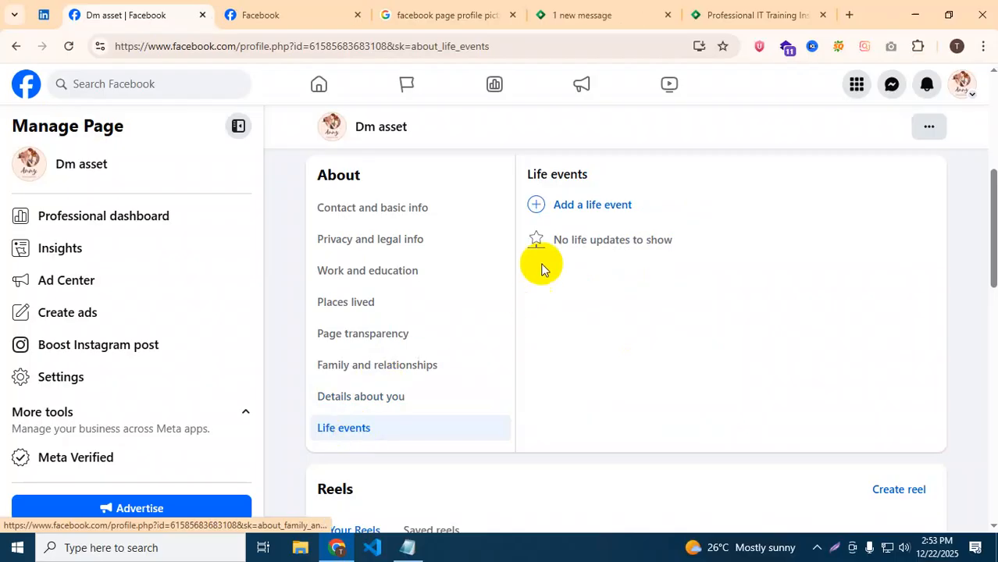
Browse the Add a life event categories, then close the picker without adding one.
{"action": "left_click", "coordinate": [559, 204]}
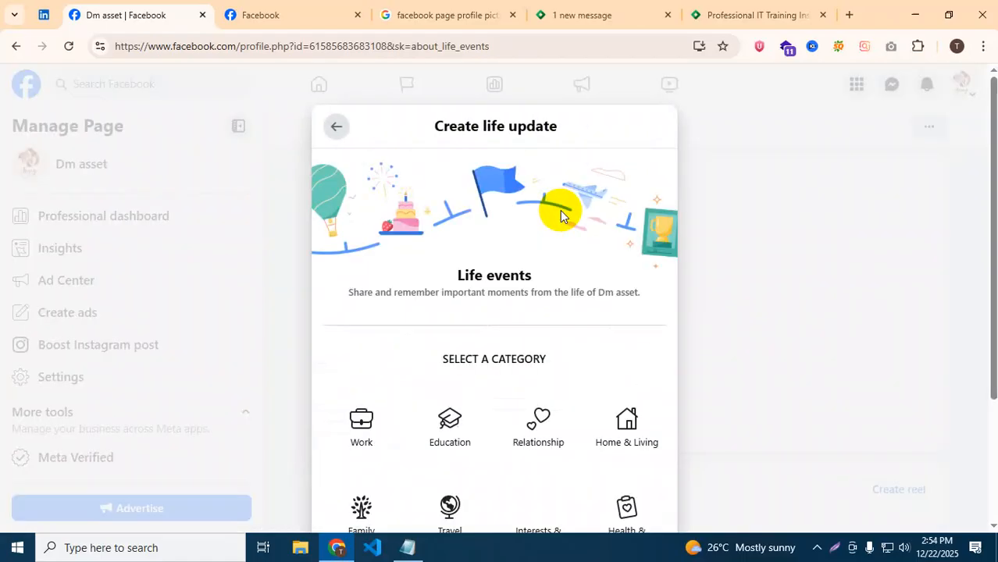
{"action": "scroll", "coordinate": [474, 398], "scroll_direction": "down", "scroll_amount": 2}
{"action": "scroll", "coordinate": [474, 410], "scroll_direction": "down", "scroll_amount": 1}
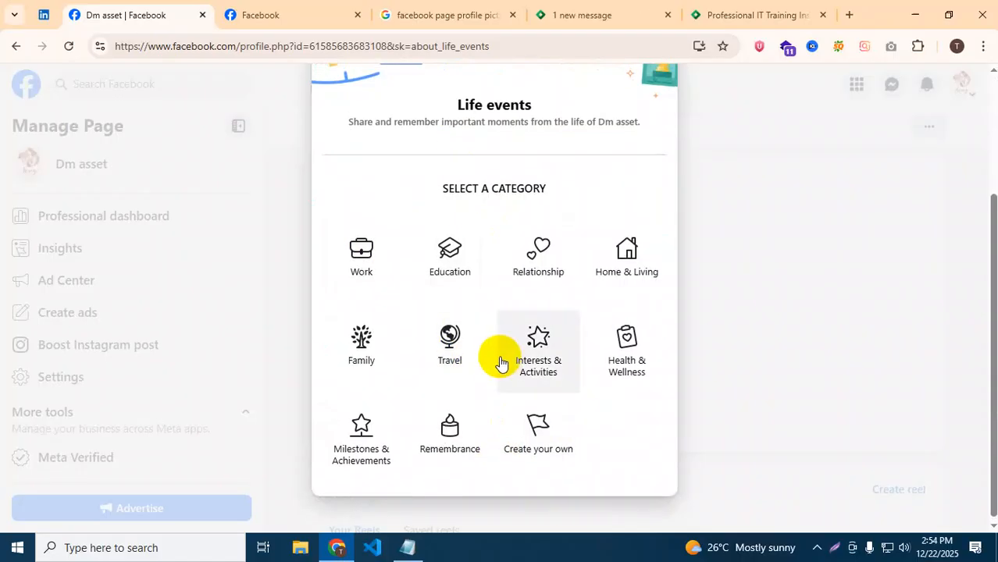
{"action": "scroll", "coordinate": [500, 361], "scroll_direction": "up", "scroll_amount": 3}
{"action": "scroll", "coordinate": [501, 361], "scroll_direction": "down", "scroll_amount": 3}
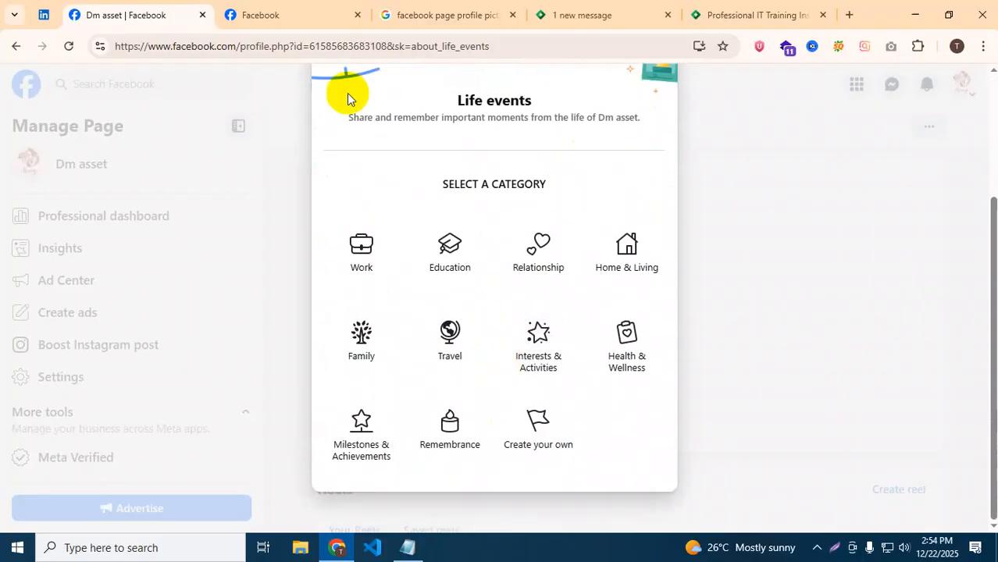
{"action": "left_click", "coordinate": [232, 174]}
{"action": "scroll", "coordinate": [421, 394], "scroll_direction": "up", "scroll_amount": 3}
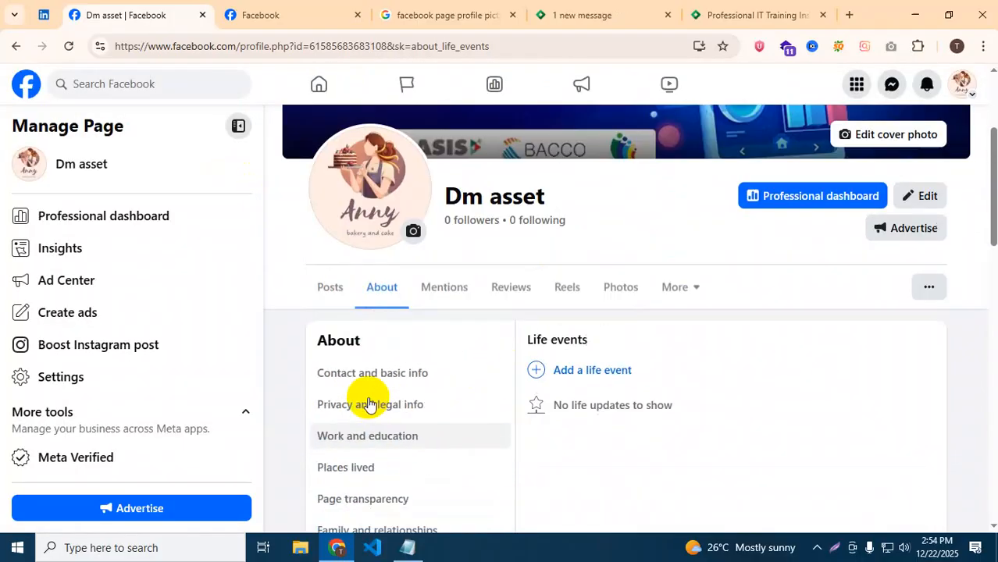
Scroll the home feed and show the account menu with the available profiles.
{"action": "scroll", "coordinate": [305, 179], "scroll_direction": "down", "scroll_amount": 3}
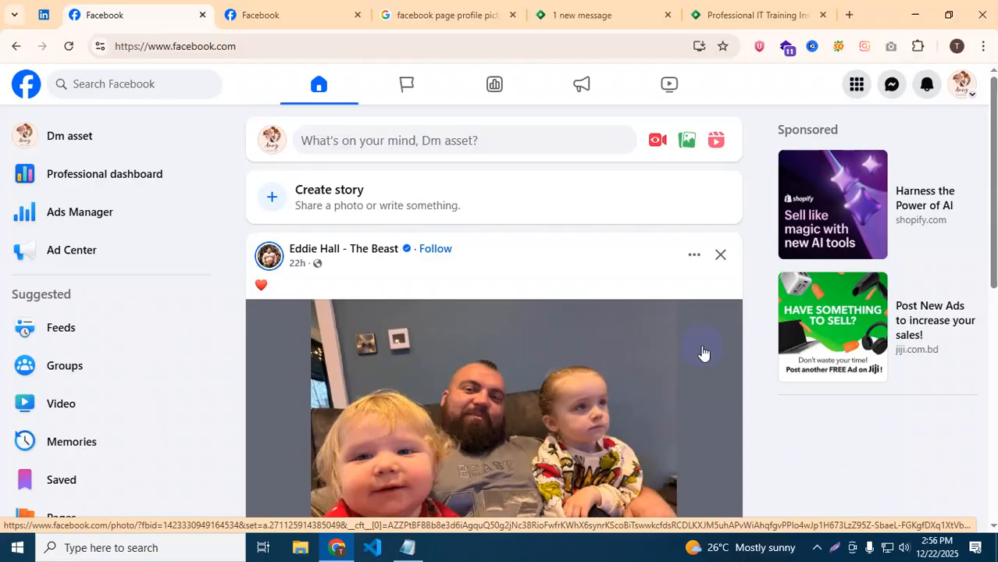
{"action": "left_click", "coordinate": [964, 84]}
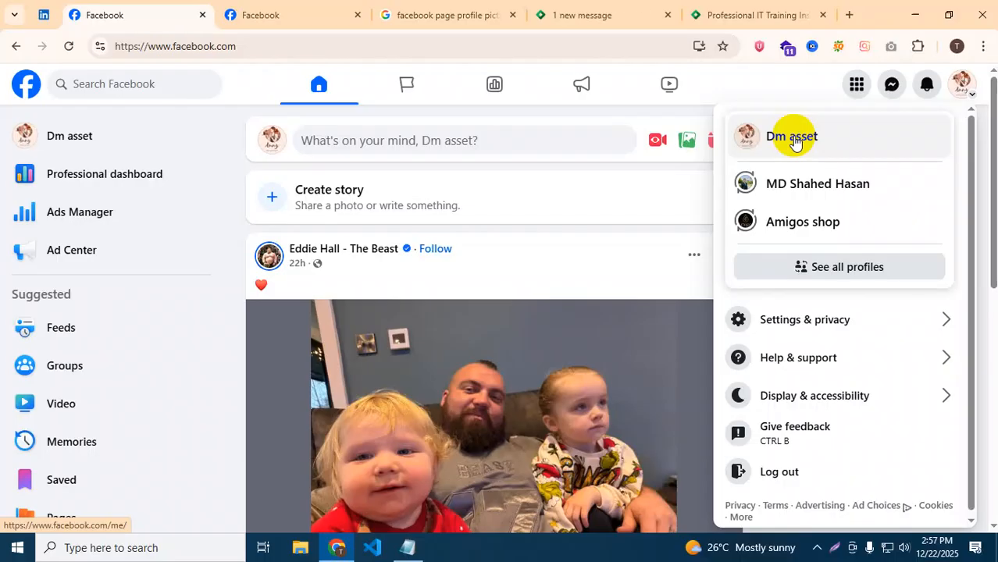
From the Dm asset Page, go to Settings, then Page setup, and open the Name row.
{"action": "left_click", "coordinate": [576, 121]}
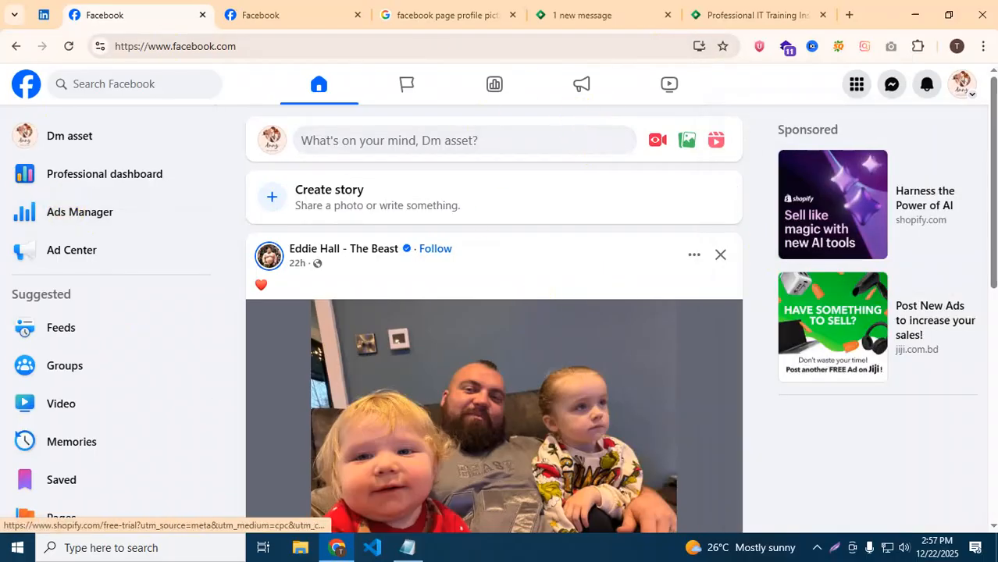
{"action": "left_click", "coordinate": [68, 143]}
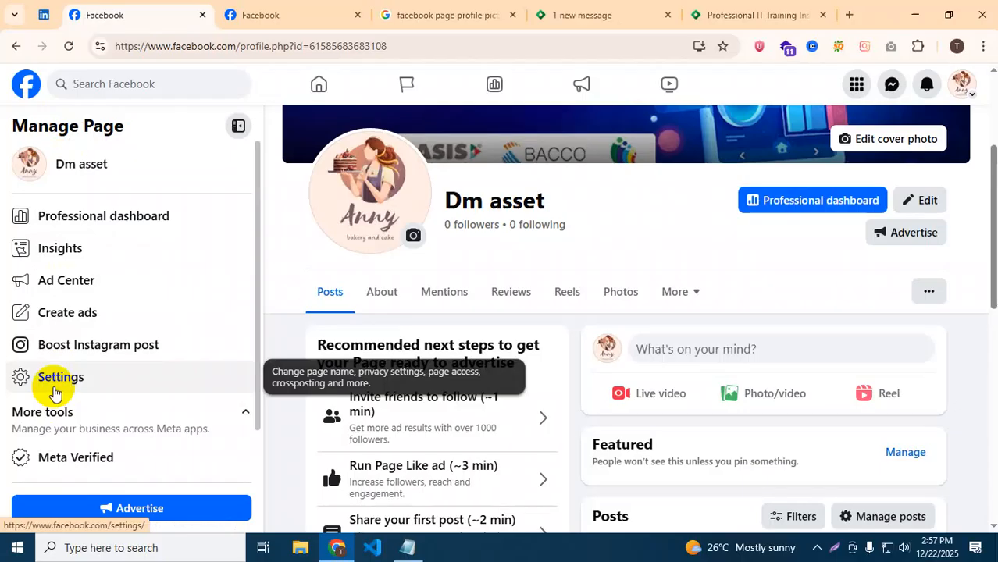
{"action": "left_click", "coordinate": [929, 295]}
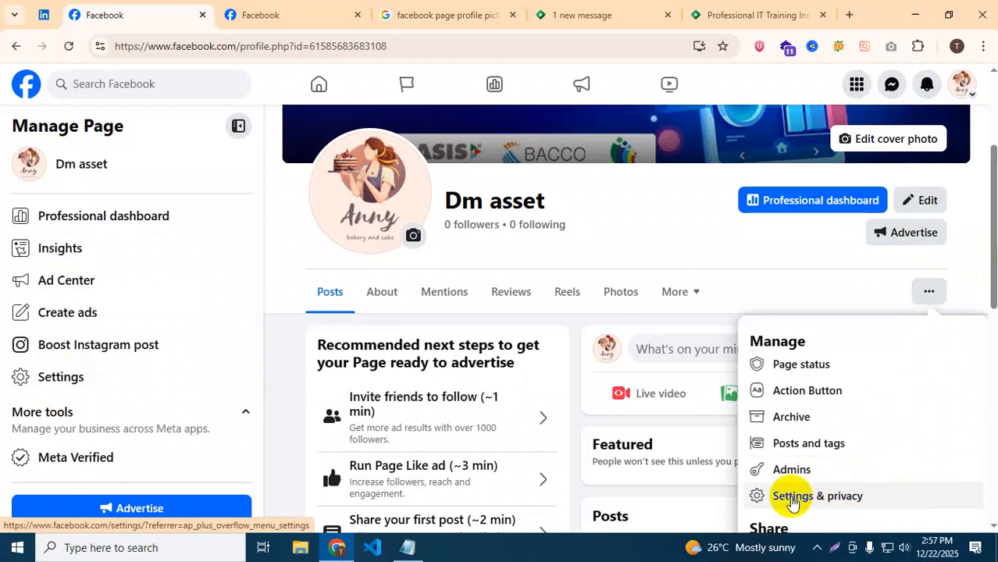
{"action": "left_click", "coordinate": [78, 393]}
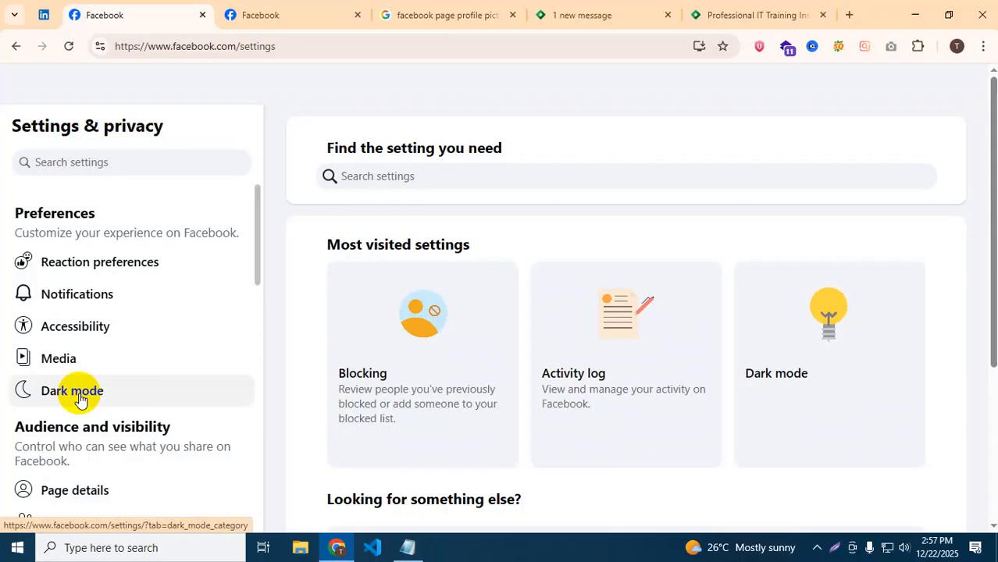
{"action": "scroll", "coordinate": [152, 352], "scroll_direction": "down", "scroll_amount": 2}
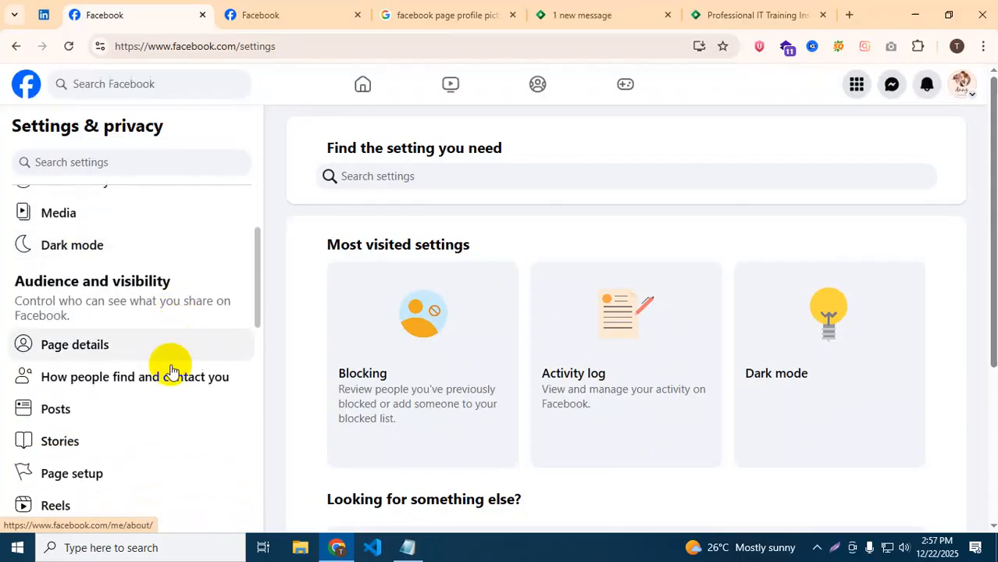
{"action": "scroll", "coordinate": [135, 444], "scroll_direction": "down", "scroll_amount": 1}
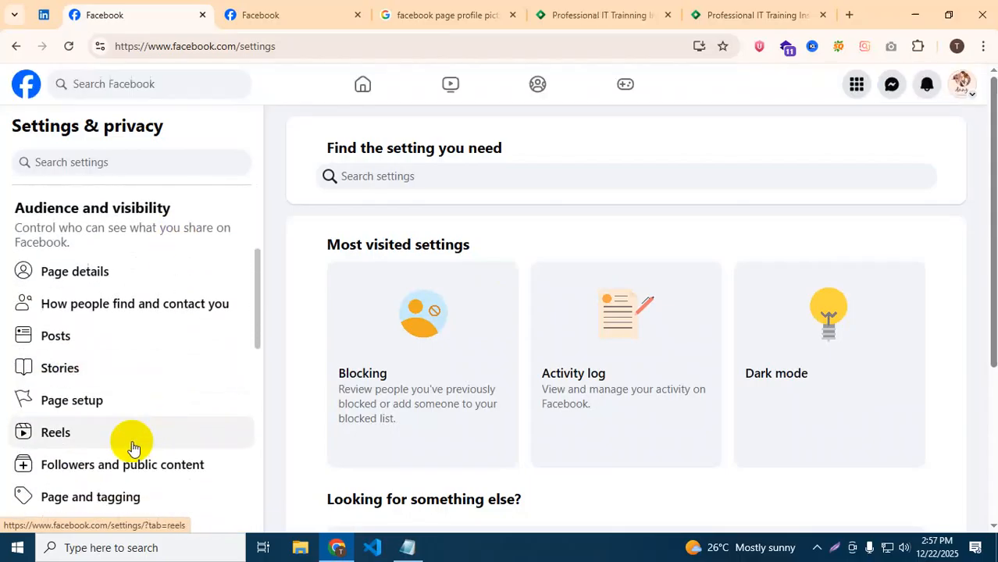
{"action": "left_click", "coordinate": [85, 406]}
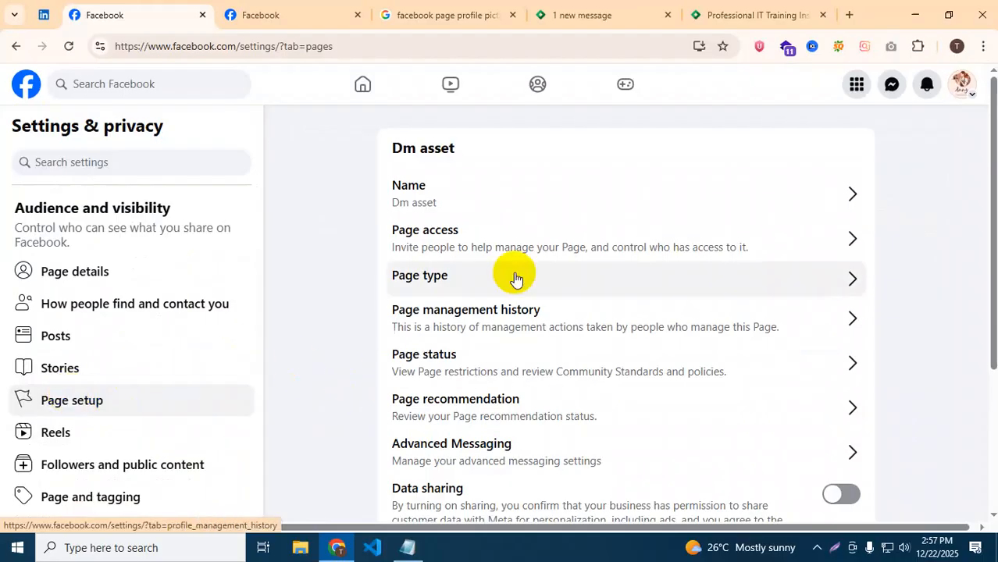
{"action": "left_click", "coordinate": [683, 201]}
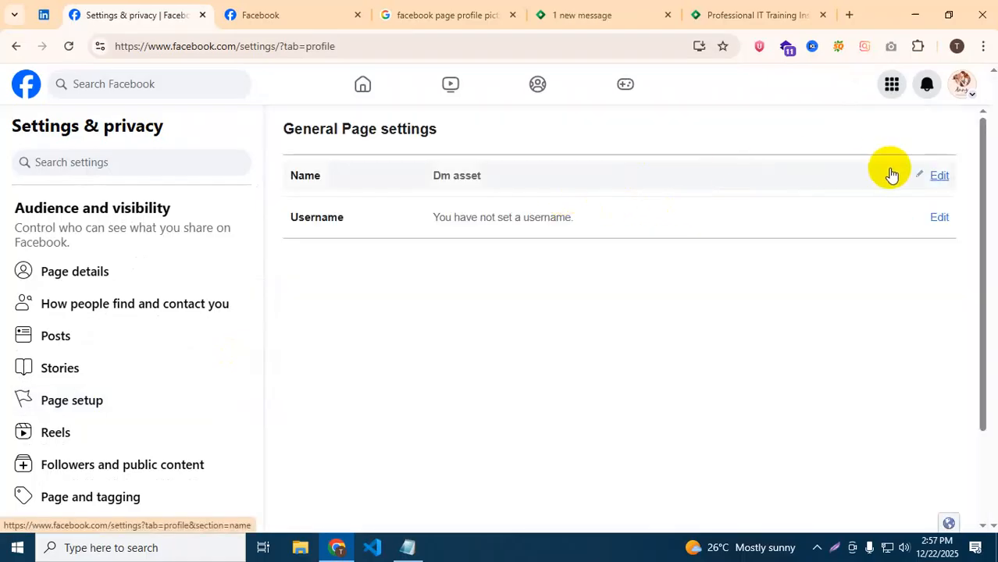
Open the Dm asset Page name for editing and select the end of the page address.
{"action": "left_click", "coordinate": [939, 177]}
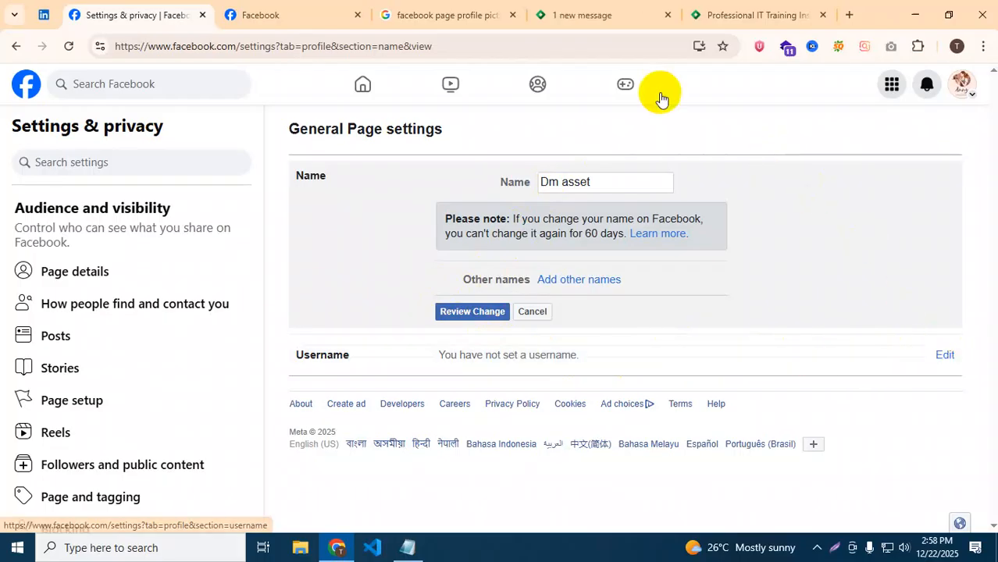
{"action": "left_click_drag", "start_coordinate": [292, 47], "coordinate": [438, 51]}
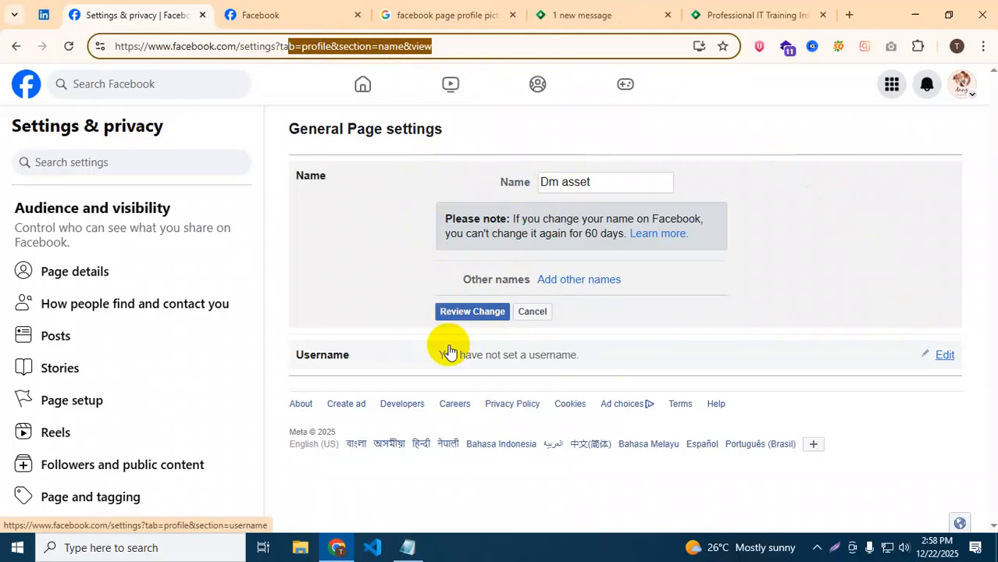
{"action": "left_click", "coordinate": [945, 356]}
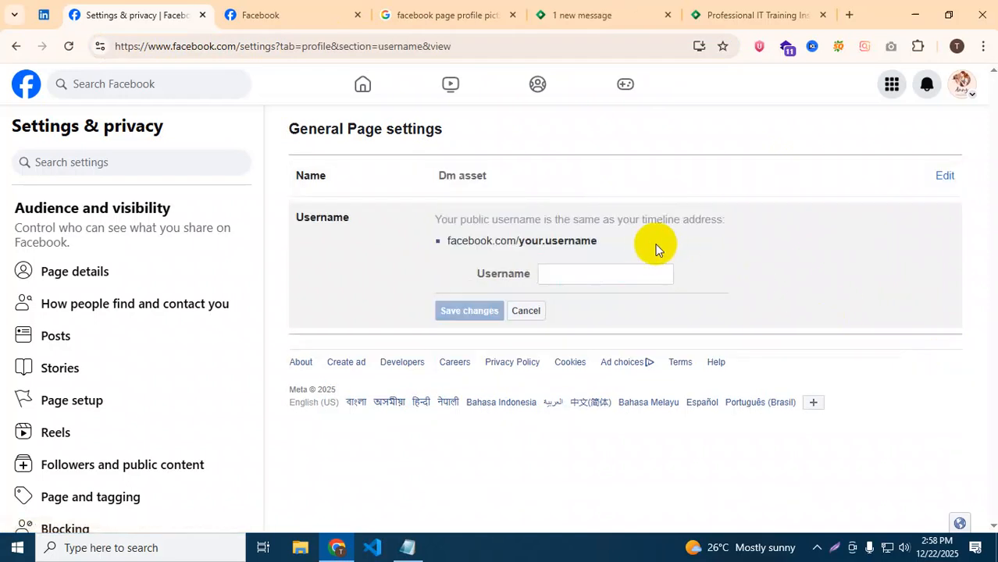
{"action": "left_click", "coordinate": [605, 271]}
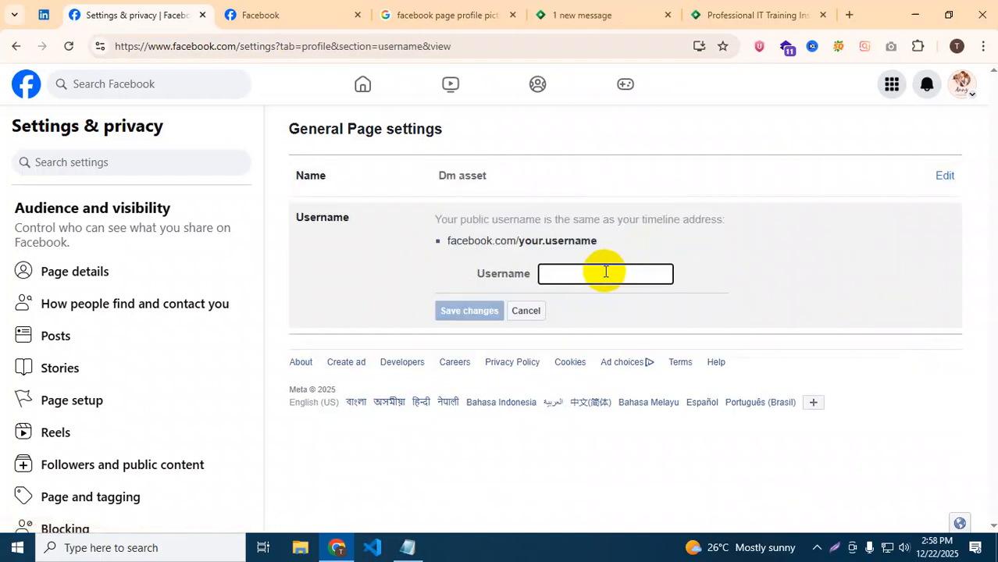
{"action": "type", "text": "dma"}
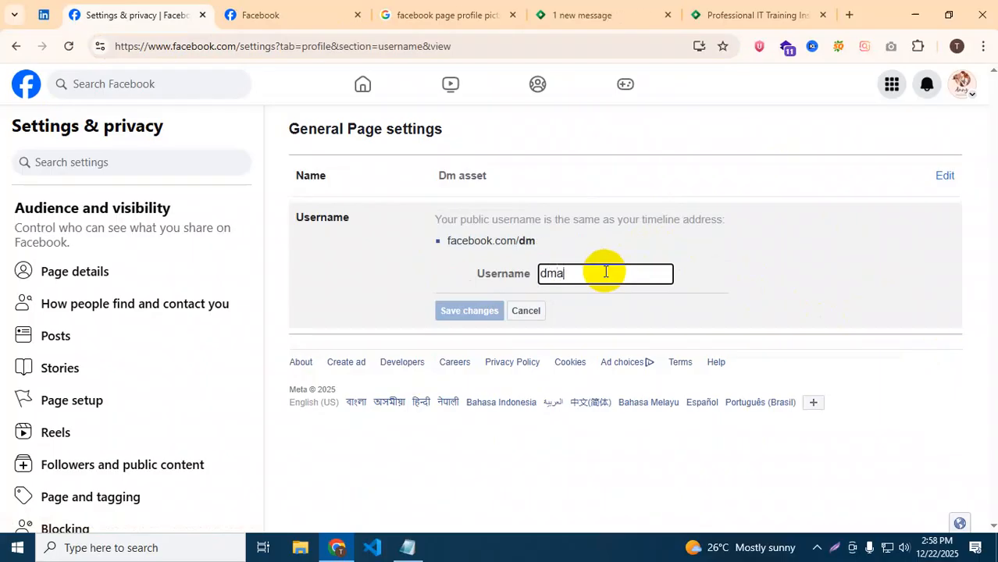
{"action": "type", "text": "sset"}
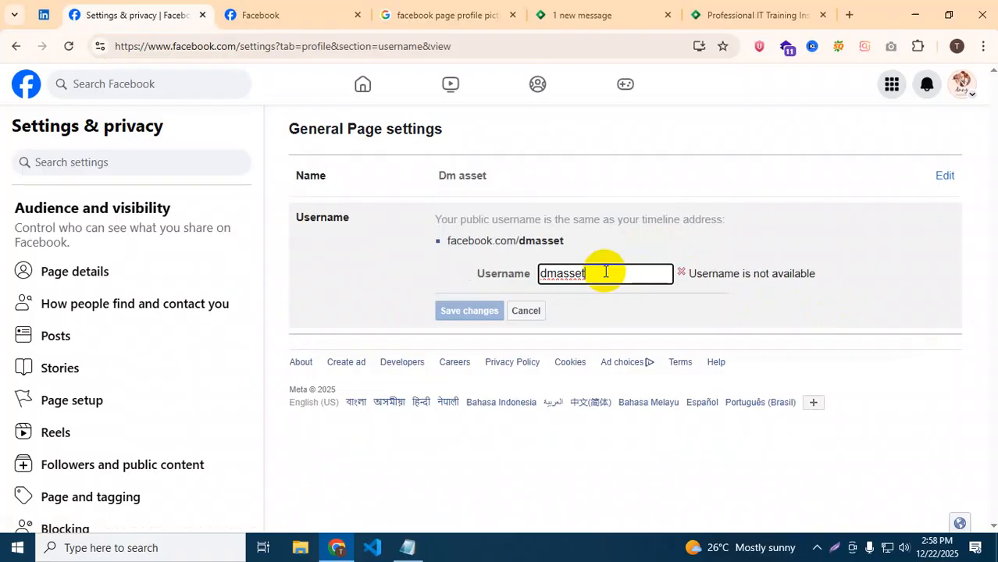
{"action": "type", "text": "44"}
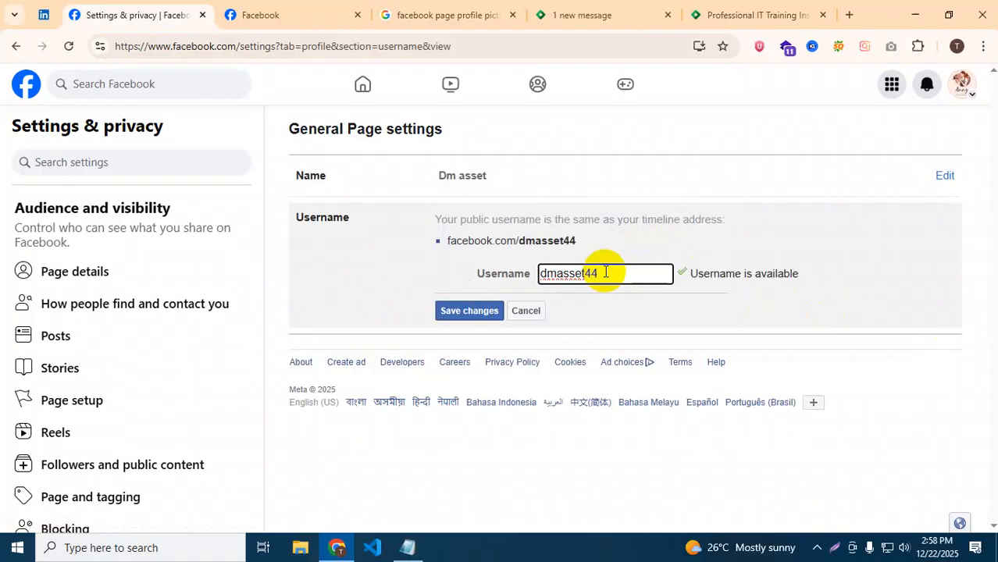
{"action": "left_click", "coordinate": [450, 315]}
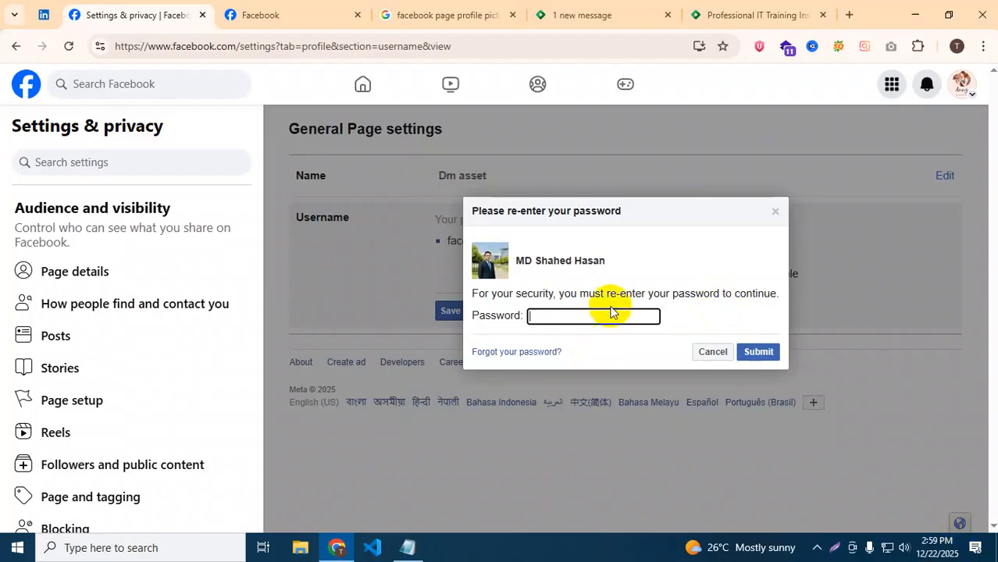
{"action": "left_click", "coordinate": [699, 359]}
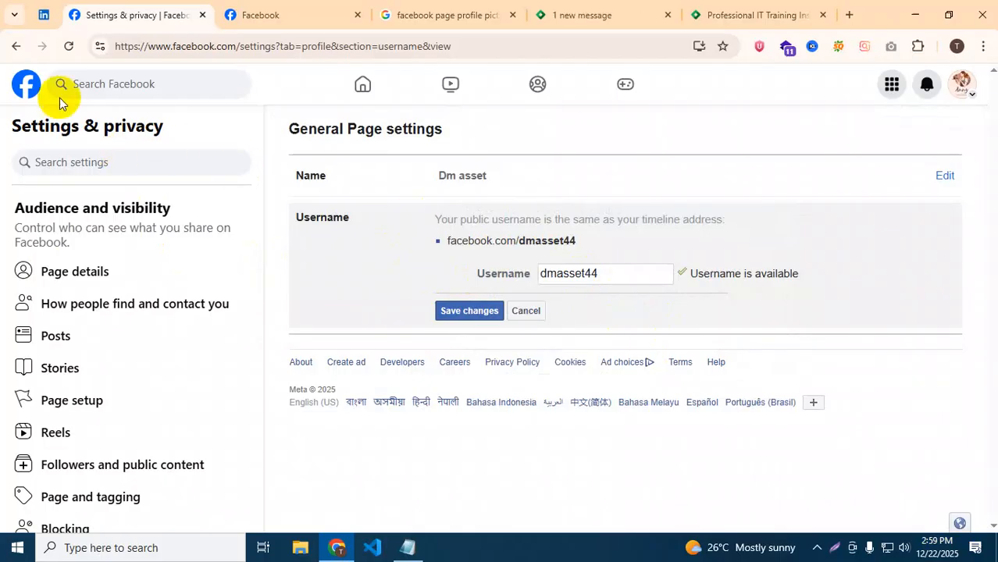
{"action": "left_click", "coordinate": [17, 49]}
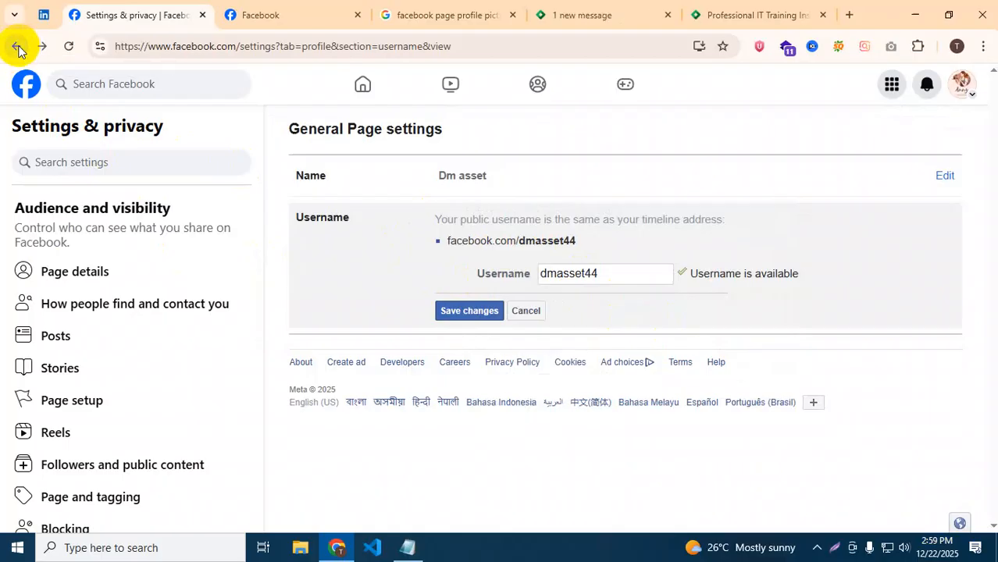
Go back to Page setup and open the Page access settings.
{"action": "left_click", "coordinate": [17, 50]}
{"action": "left_click", "coordinate": [76, 411]}
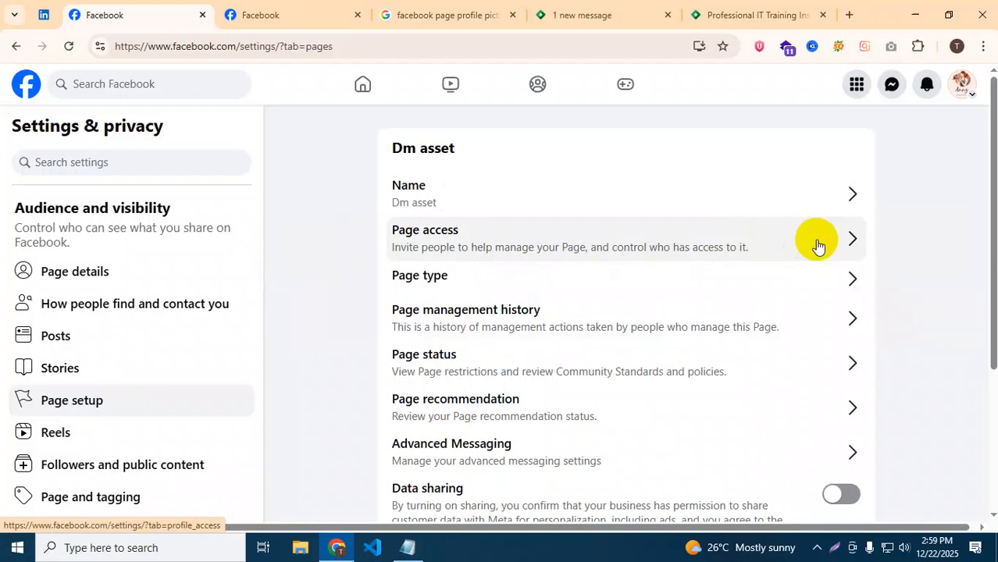
{"action": "left_click", "coordinate": [817, 245]}
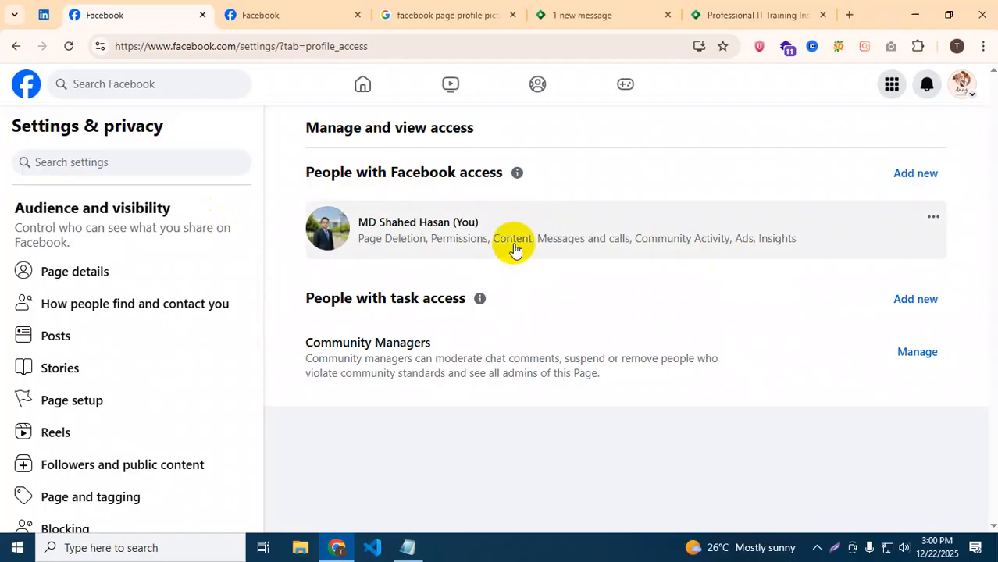
Start adding a new person under People with Facebook access.
{"action": "left_click", "coordinate": [912, 186]}
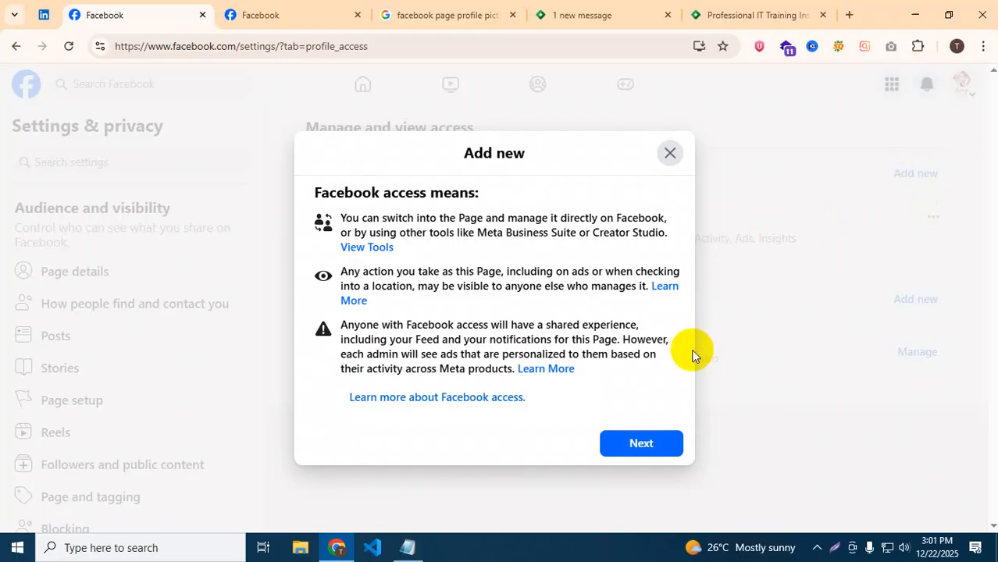
Search for the person by name and select them to receive Facebook access.
{"action": "left_click", "coordinate": [632, 448]}
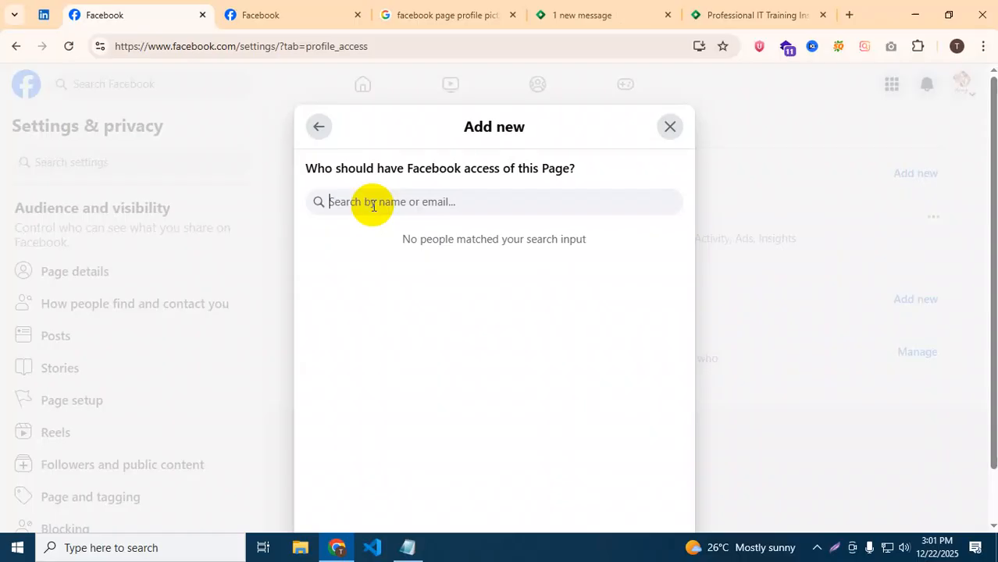
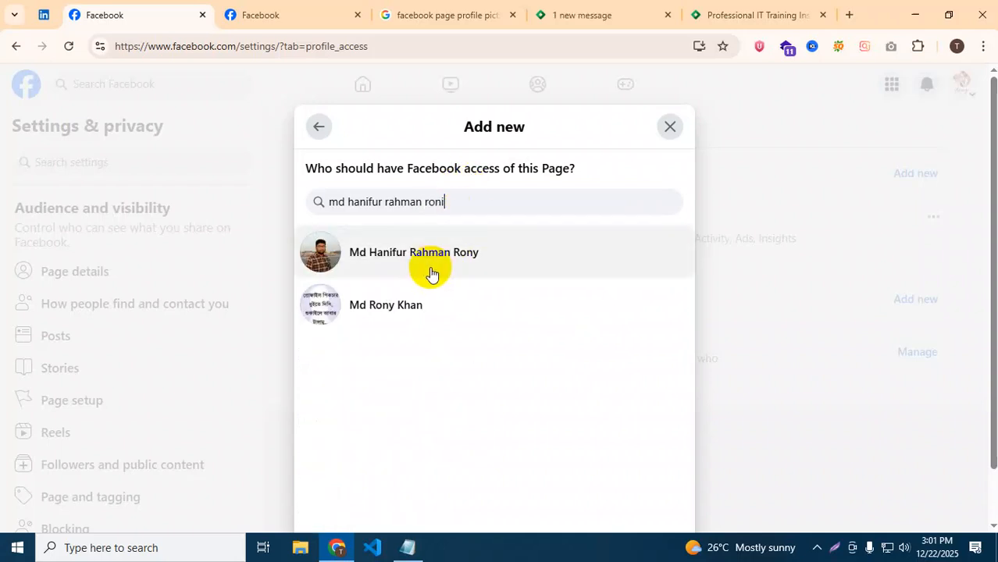
{"action": "left_click", "coordinate": [430, 269]}
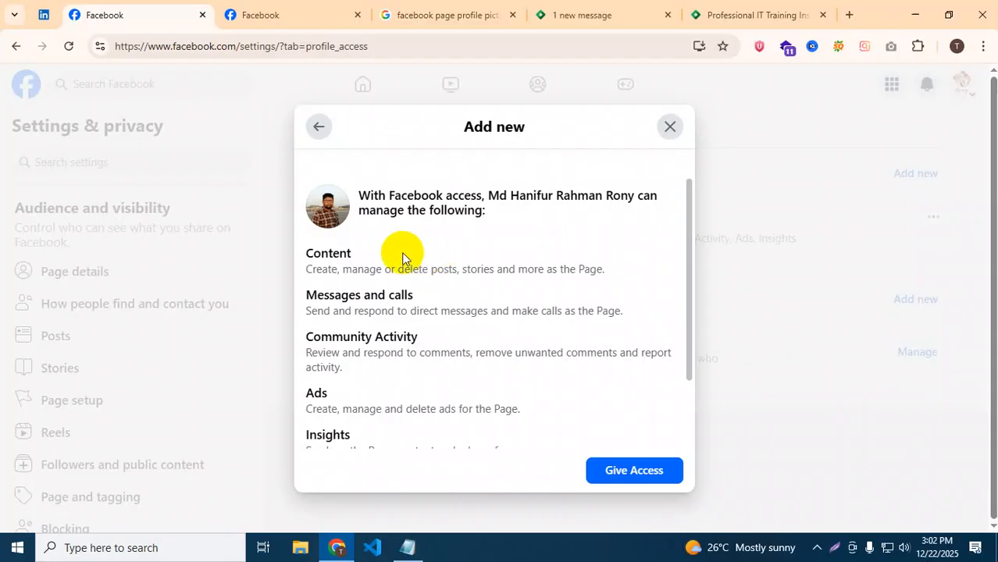
Review the permissions, leave full control switched off, and give the person access.
{"action": "scroll", "coordinate": [455, 273], "scroll_direction": "down", "scroll_amount": 2}
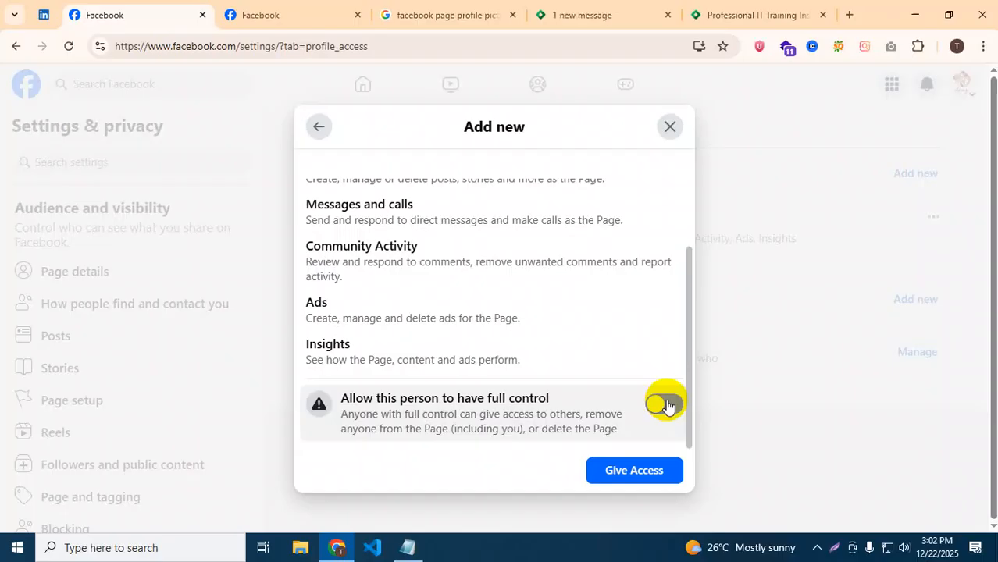
{"action": "scroll", "coordinate": [383, 390], "scroll_direction": "up", "scroll_amount": 3}
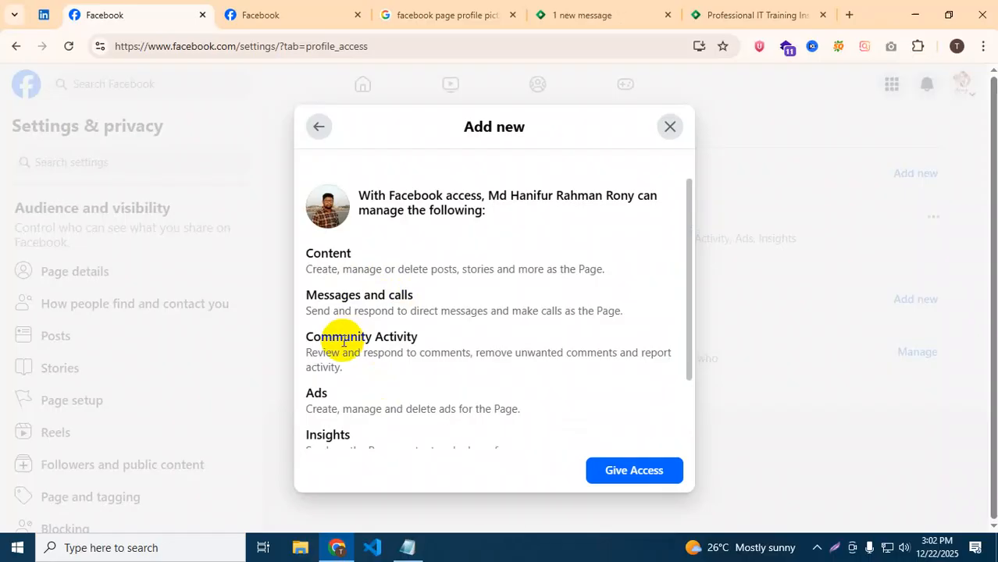
{"action": "scroll", "coordinate": [344, 341], "scroll_direction": "down", "scroll_amount": 1}
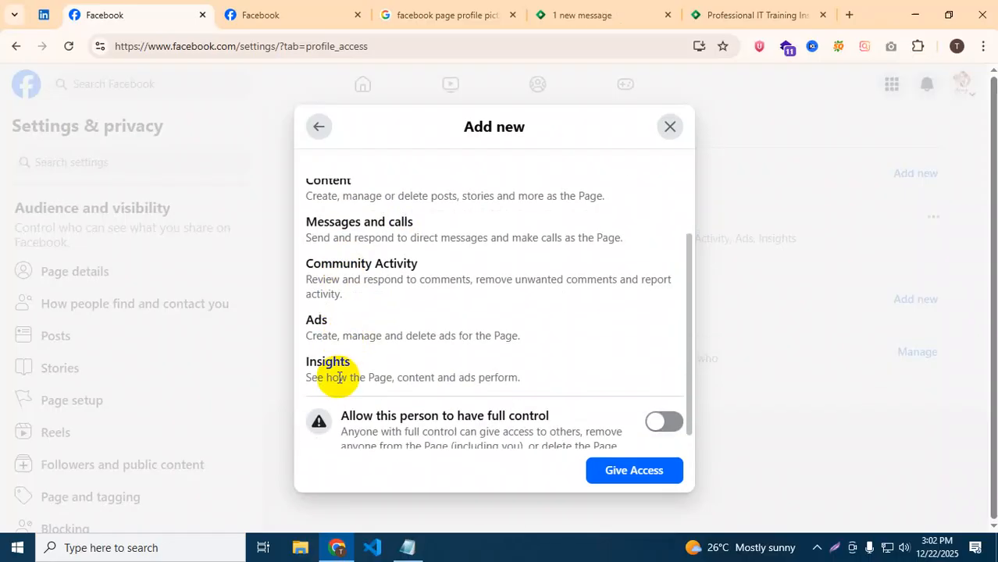
{"action": "scroll", "coordinate": [508, 434], "scroll_direction": "down", "scroll_amount": 1}
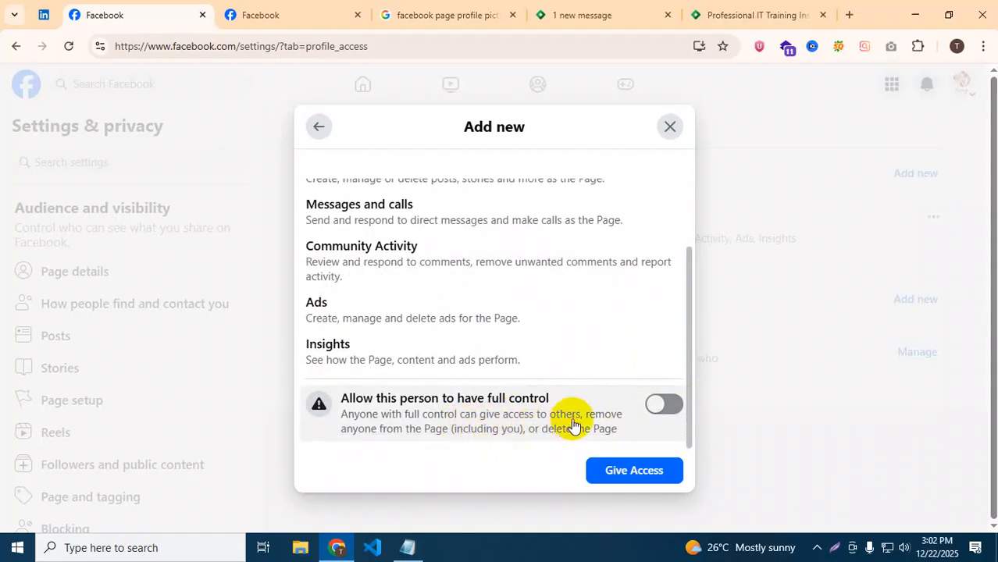
{"action": "left_click", "coordinate": [668, 404]}
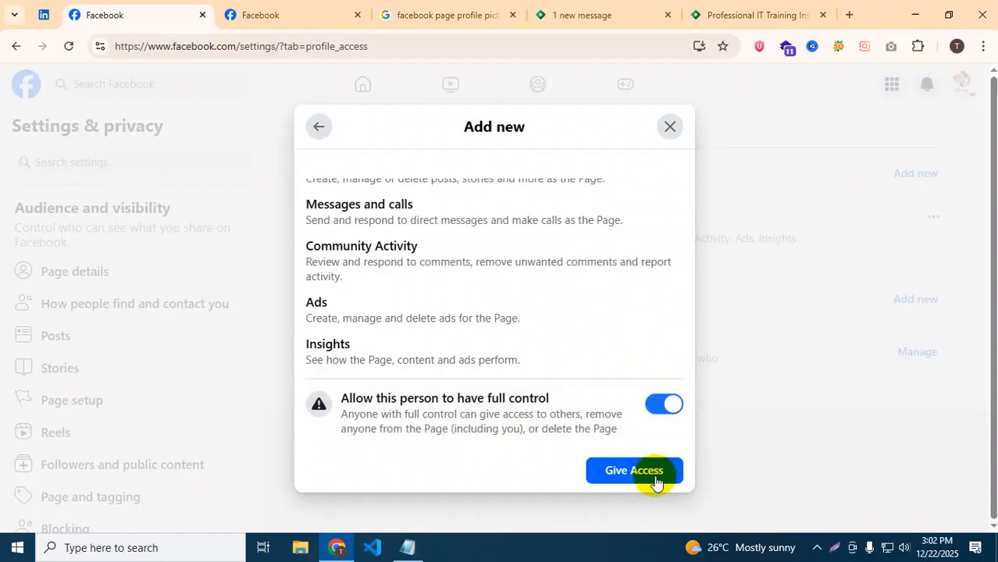
{"action": "left_click", "coordinate": [655, 408]}
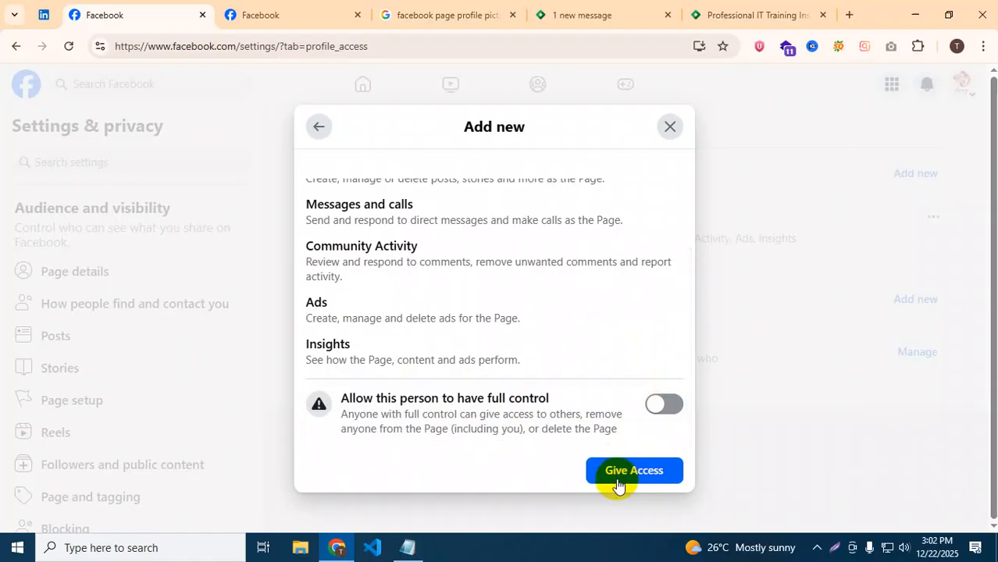
{"action": "left_click", "coordinate": [633, 470]}
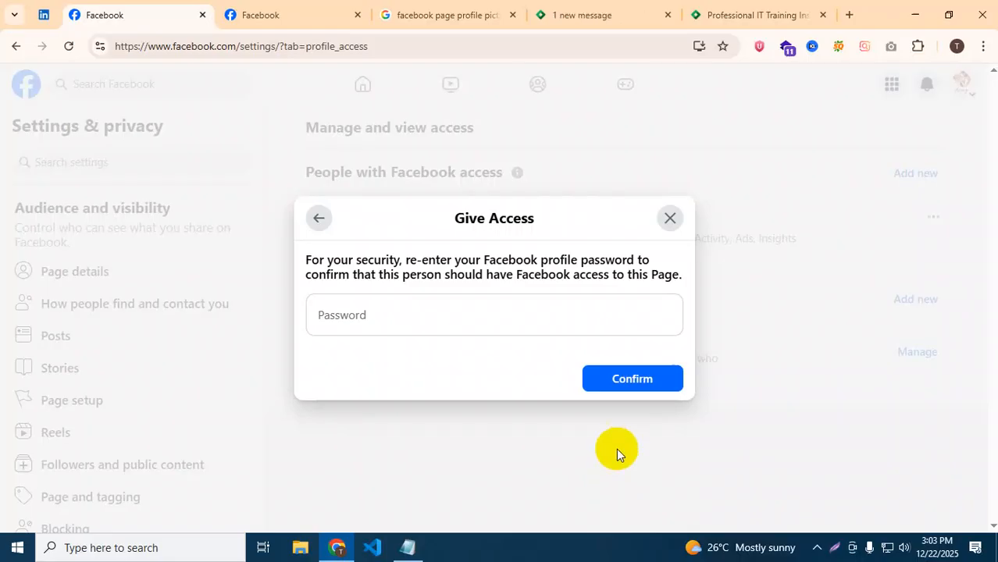
Close the Give Access password prompt without confirming and open the profile switcher menu.
{"action": "left_click", "coordinate": [665, 218]}
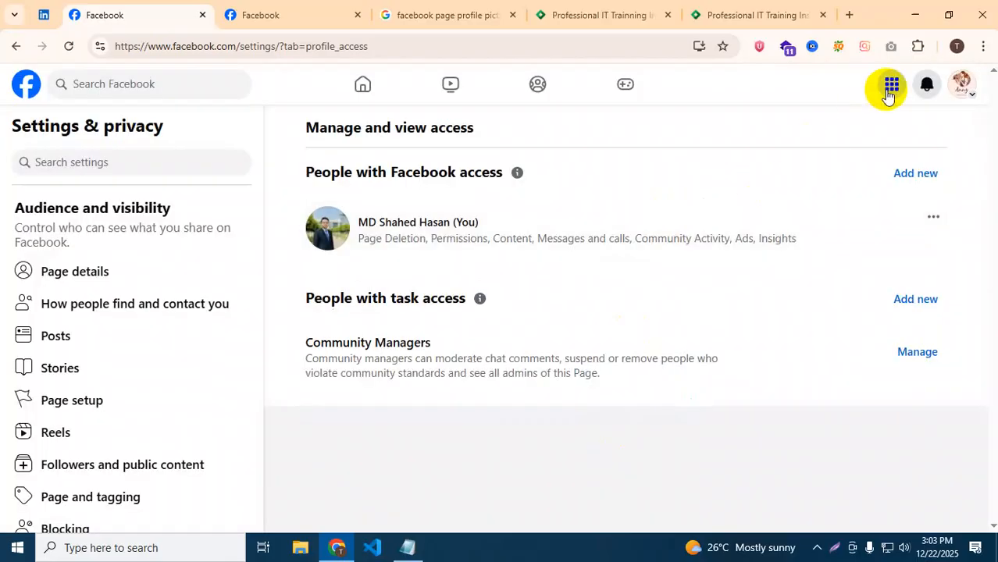
{"action": "left_click", "coordinate": [960, 85]}
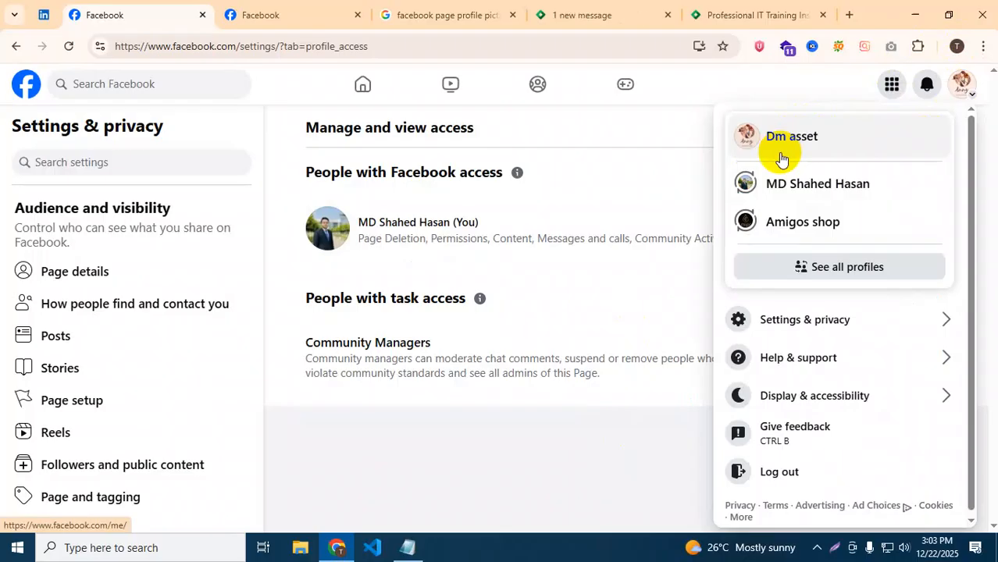
Dismiss the profiles menu and reopen Page access through Page setup.
{"action": "left_click", "coordinate": [491, 453]}
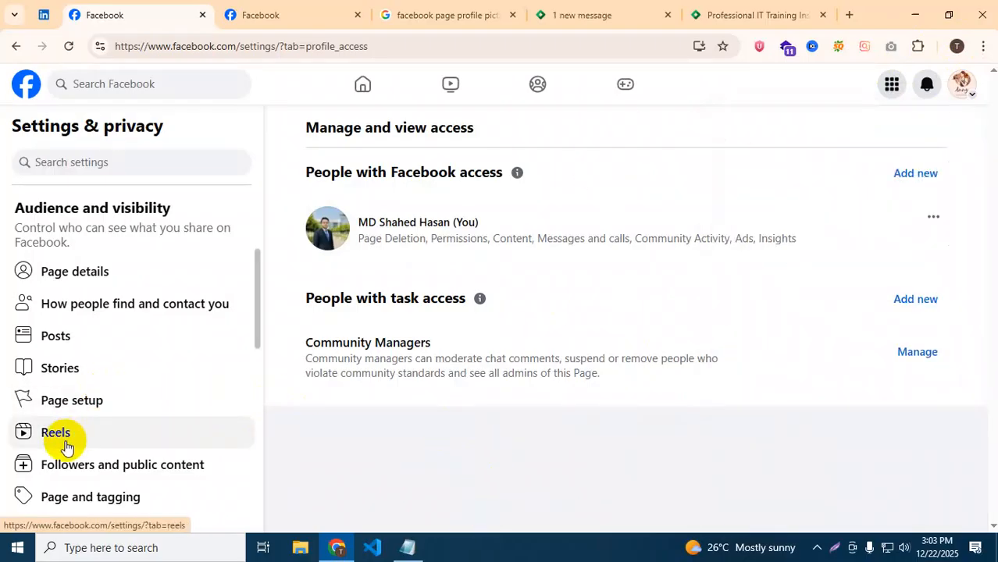
{"action": "scroll", "coordinate": [67, 430], "scroll_direction": "down", "scroll_amount": 1}
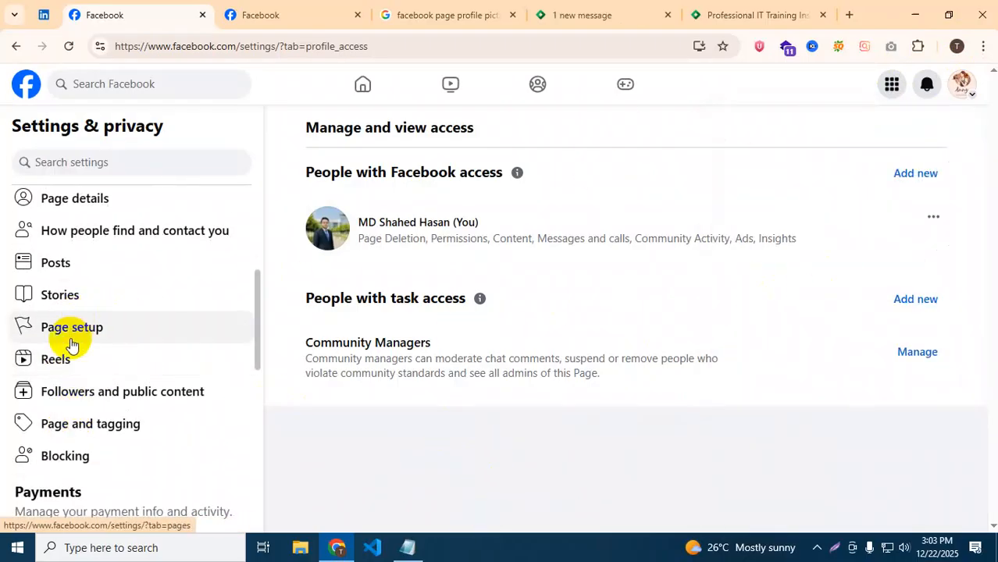
{"action": "scroll", "coordinate": [68, 338], "scroll_direction": "up", "scroll_amount": 4}
{"action": "scroll", "coordinate": [56, 375], "scroll_direction": "down", "scroll_amount": 1}
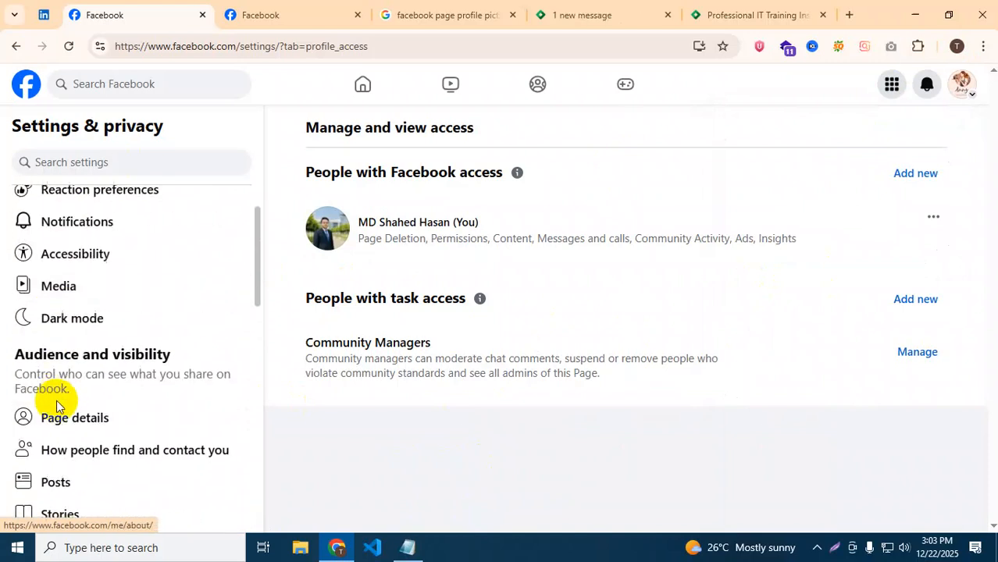
{"action": "scroll", "coordinate": [70, 428], "scroll_direction": "down", "scroll_amount": 1}
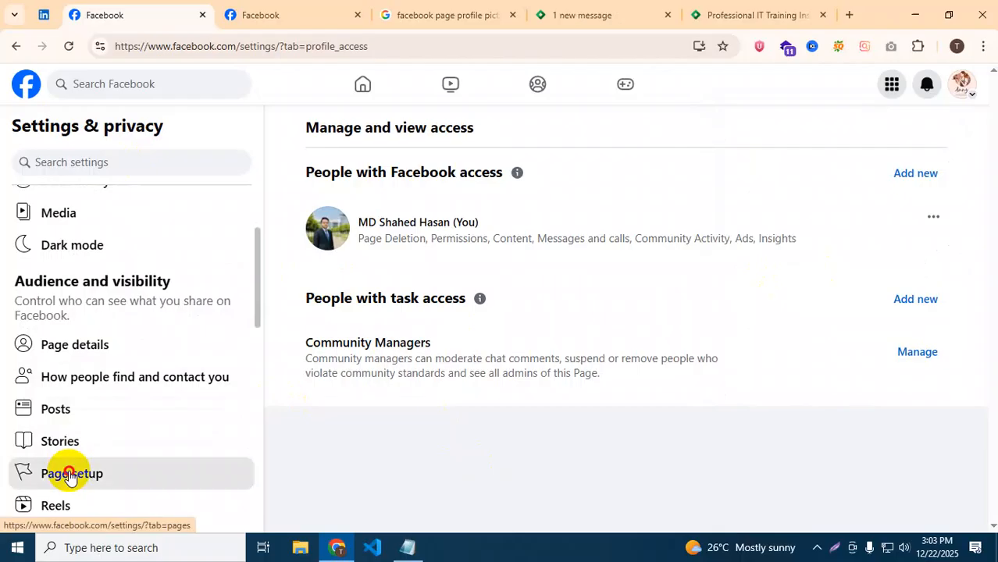
{"action": "left_click", "coordinate": [67, 473]}
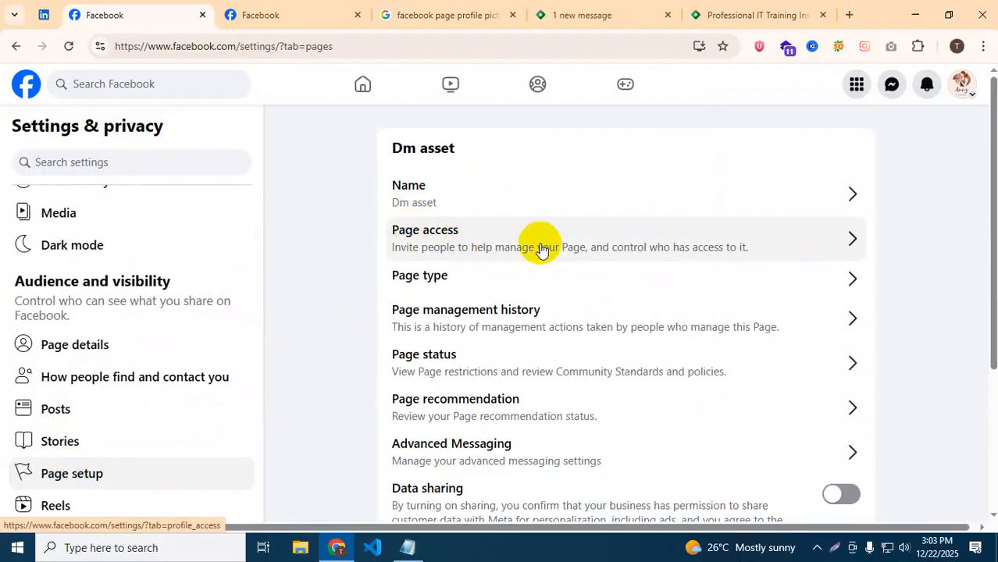
{"action": "left_click", "coordinate": [838, 241]}
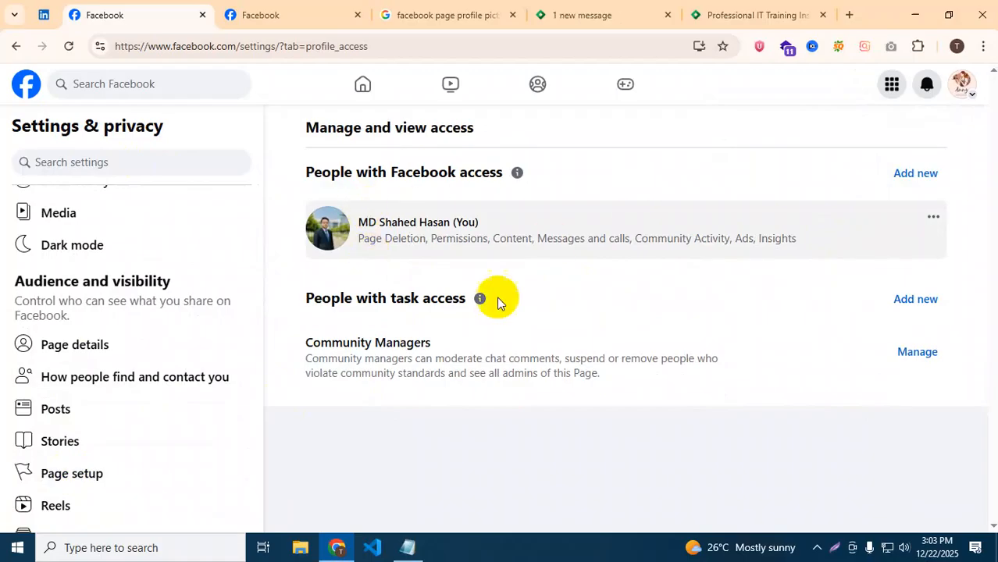
Begin adding someone with Facebook access, cancel, then check the existing entry's options without removing it.
{"action": "left_click", "coordinate": [915, 175]}
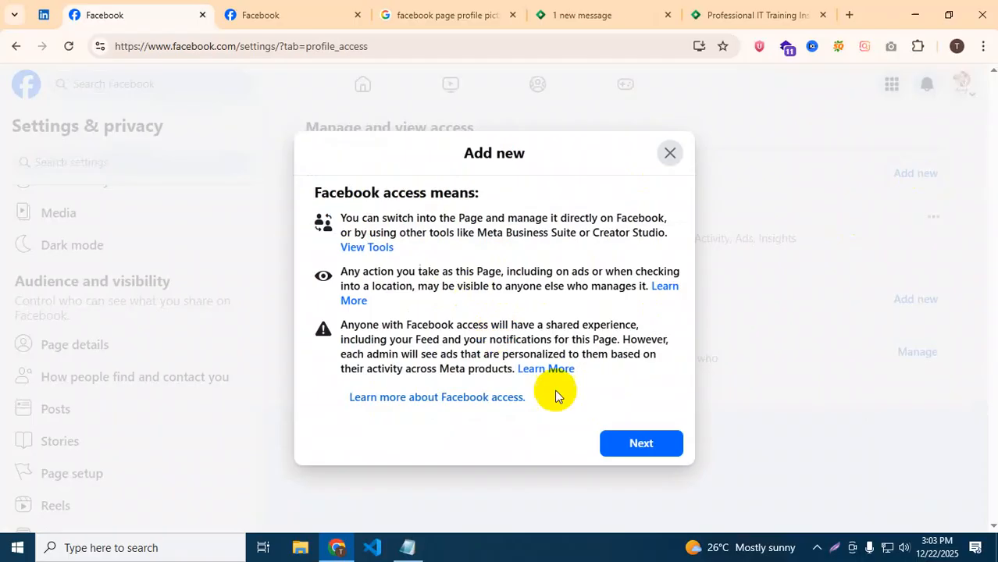
{"action": "left_click", "coordinate": [627, 439]}
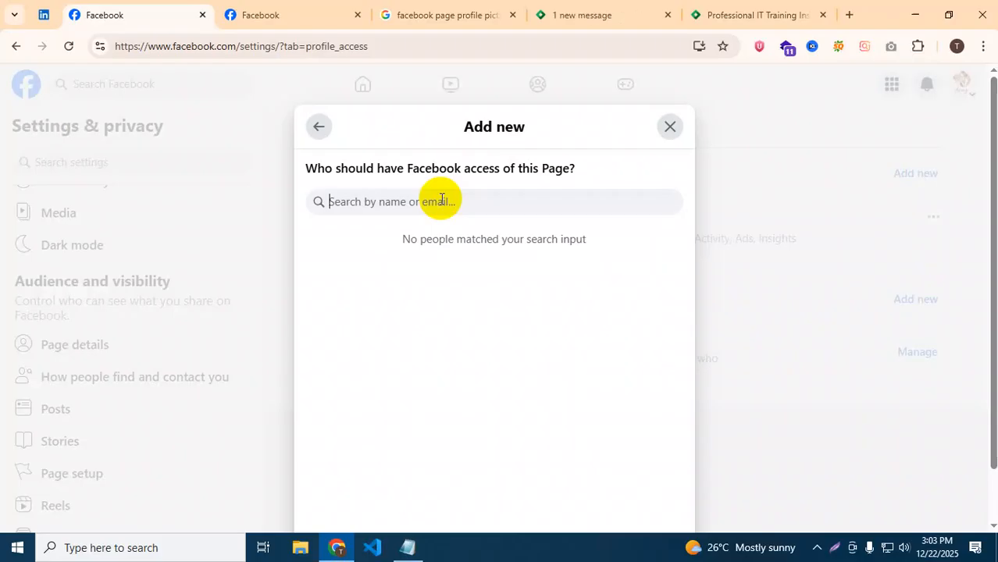
{"action": "left_click", "coordinate": [670, 129]}
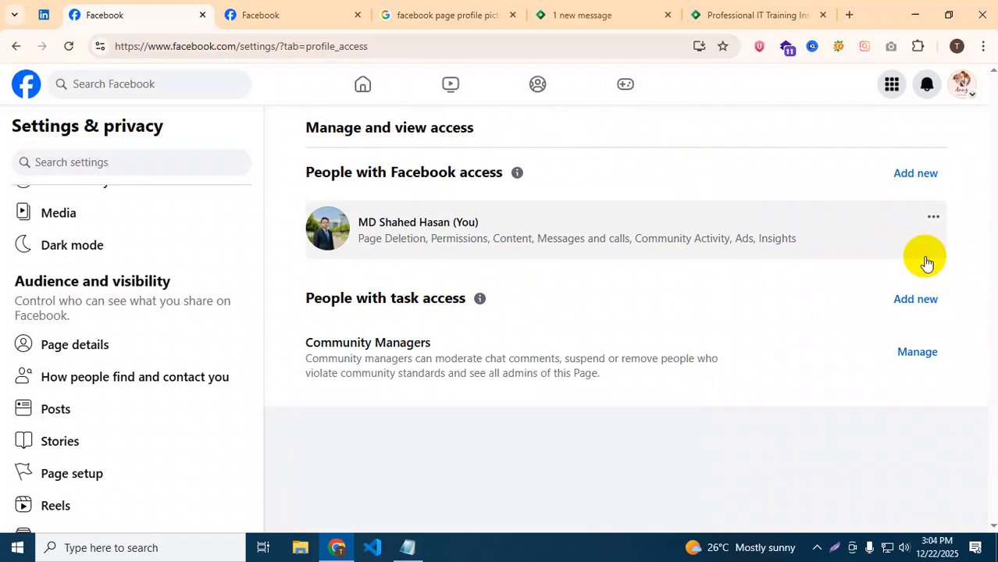
{"action": "left_click", "coordinate": [933, 217]}
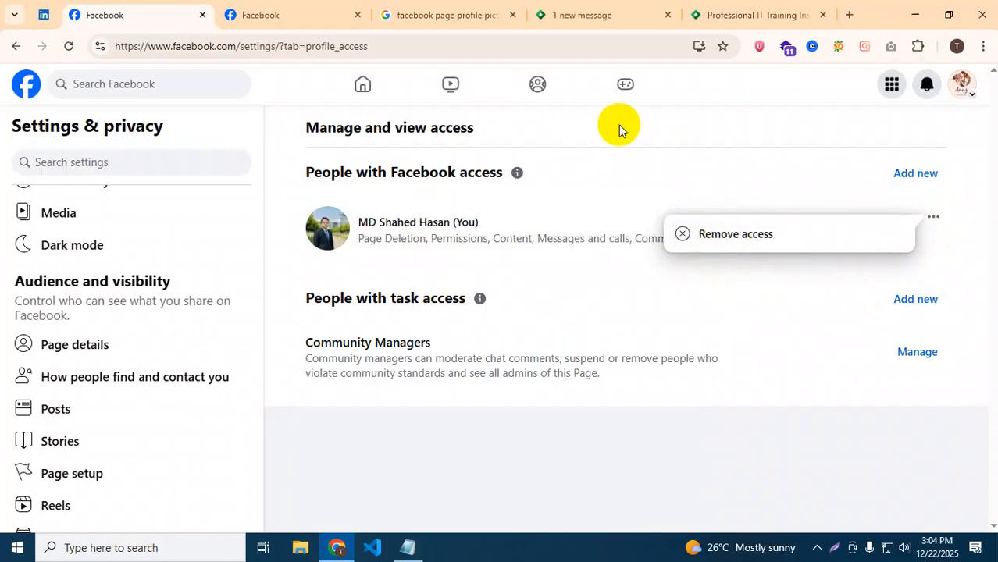
{"action": "left_click", "coordinate": [653, 140]}
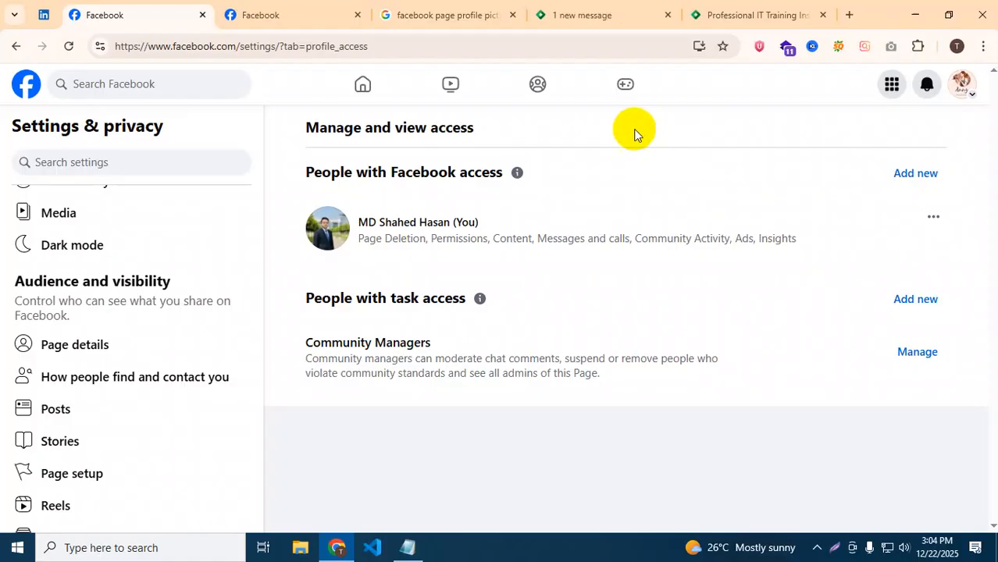
{"action": "left_click", "coordinate": [915, 302]}
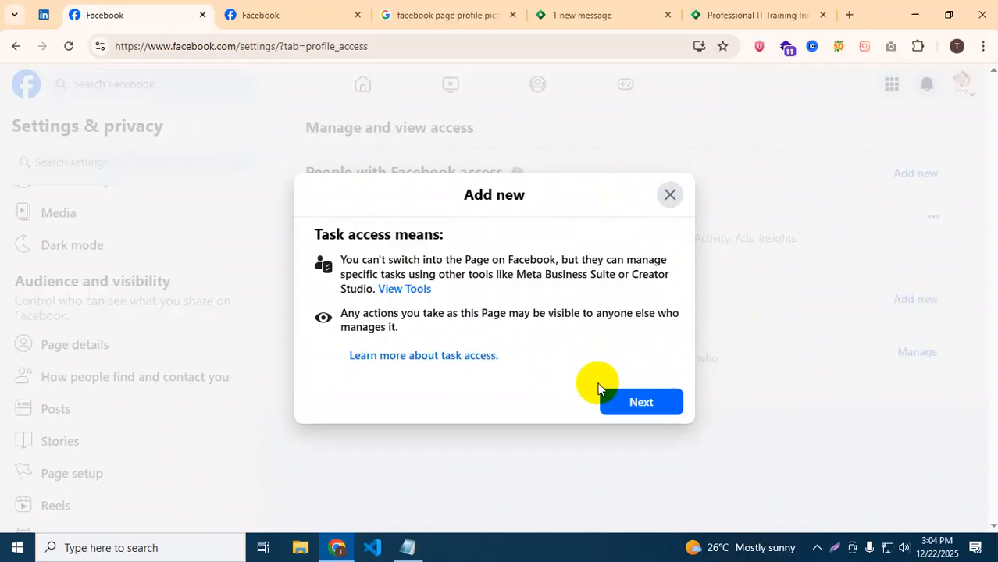
{"action": "left_click", "coordinate": [626, 408]}
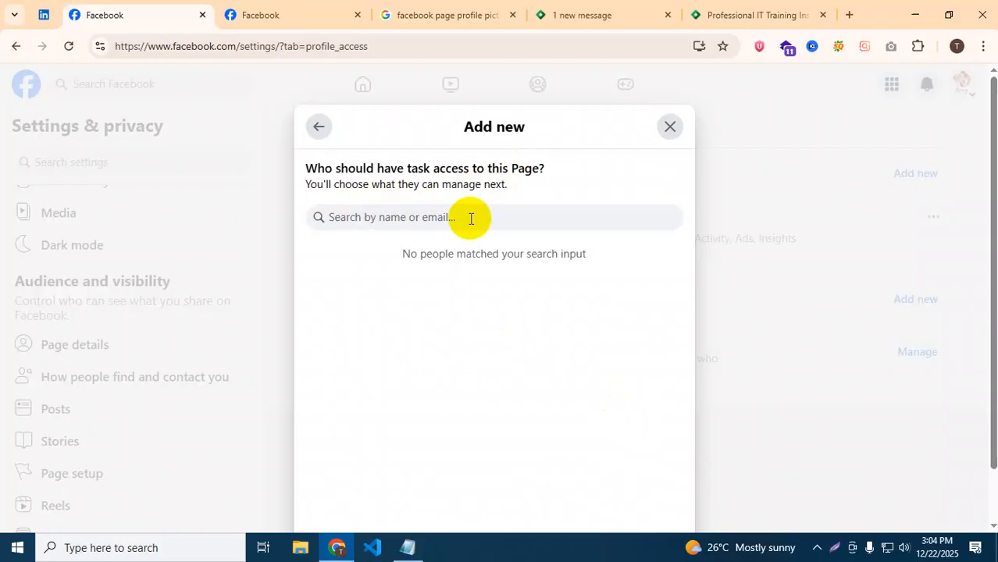
{"action": "left_click", "coordinate": [669, 126]}
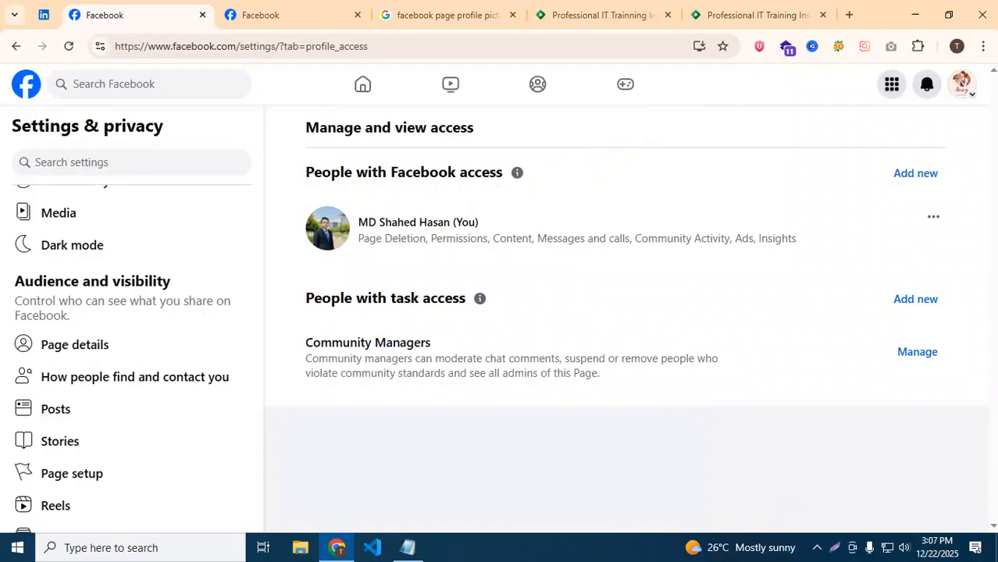
{"action": "left_click", "coordinate": [960, 84]}
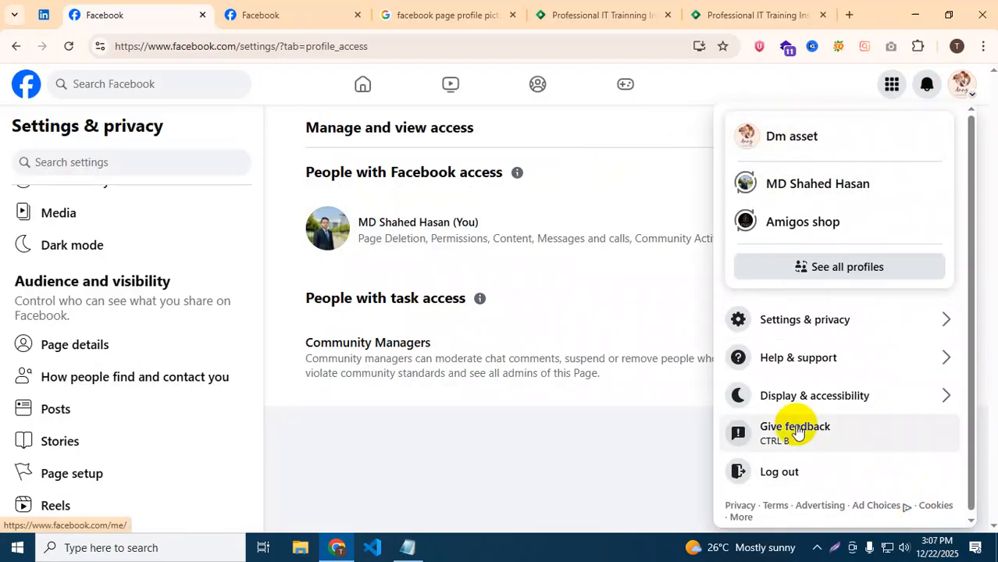
{"action": "left_click", "coordinate": [531, 261]}
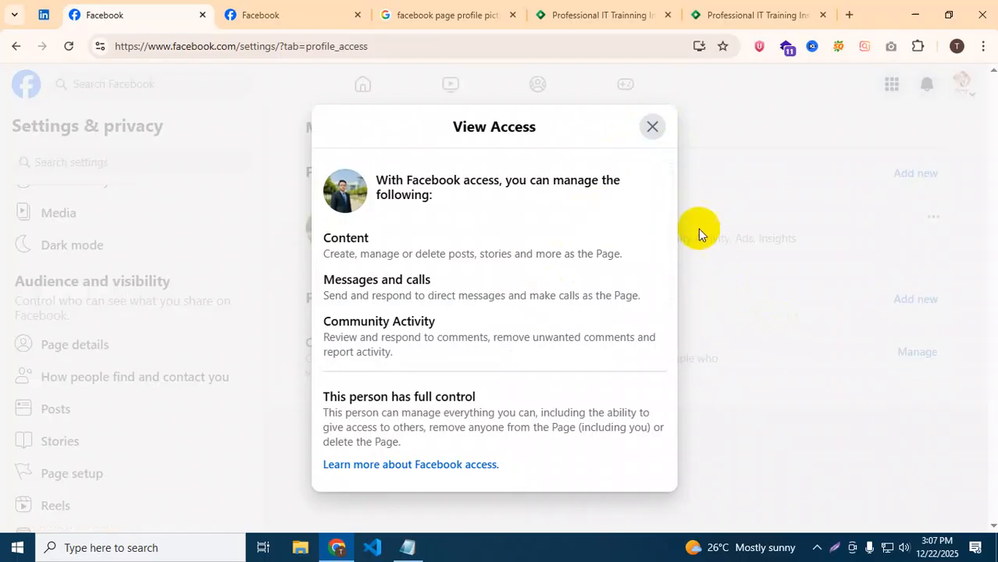
{"action": "left_click", "coordinate": [652, 124]}
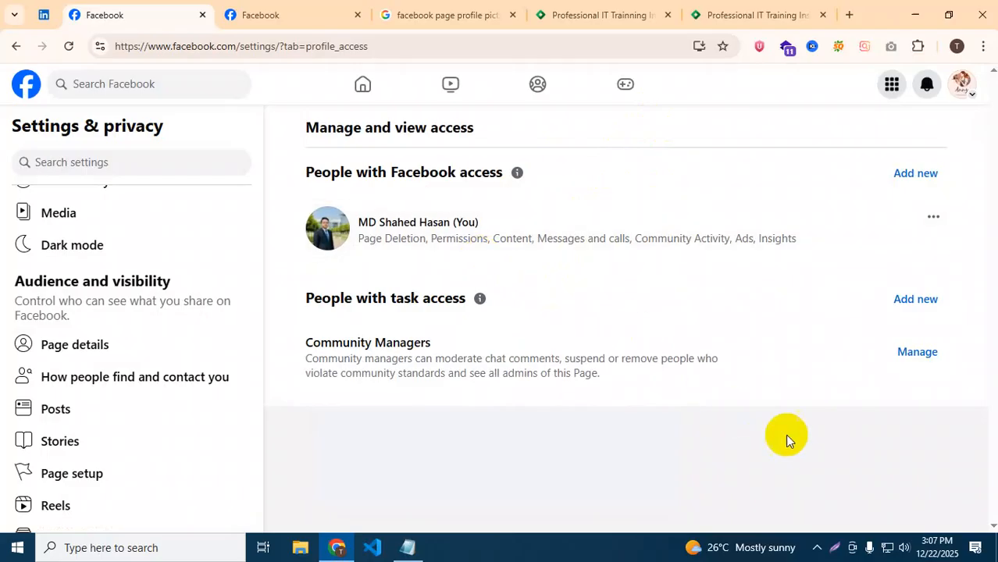
Search for a person by name and grant them full Facebook access, confirming with the password.
{"action": "left_click", "coordinate": [916, 174]}
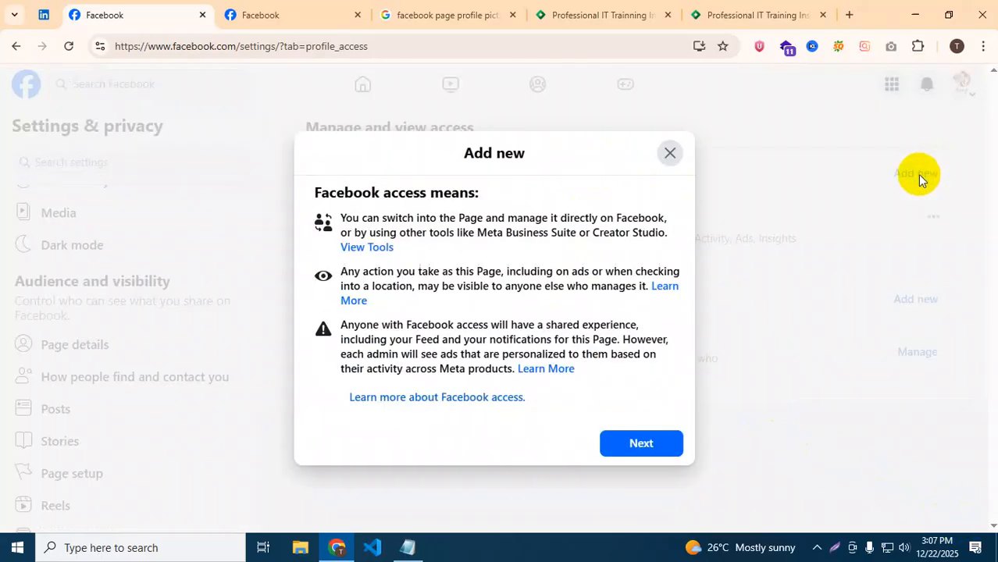
{"action": "left_click", "coordinate": [640, 442]}
{"action": "left_click", "coordinate": [433, 202]}
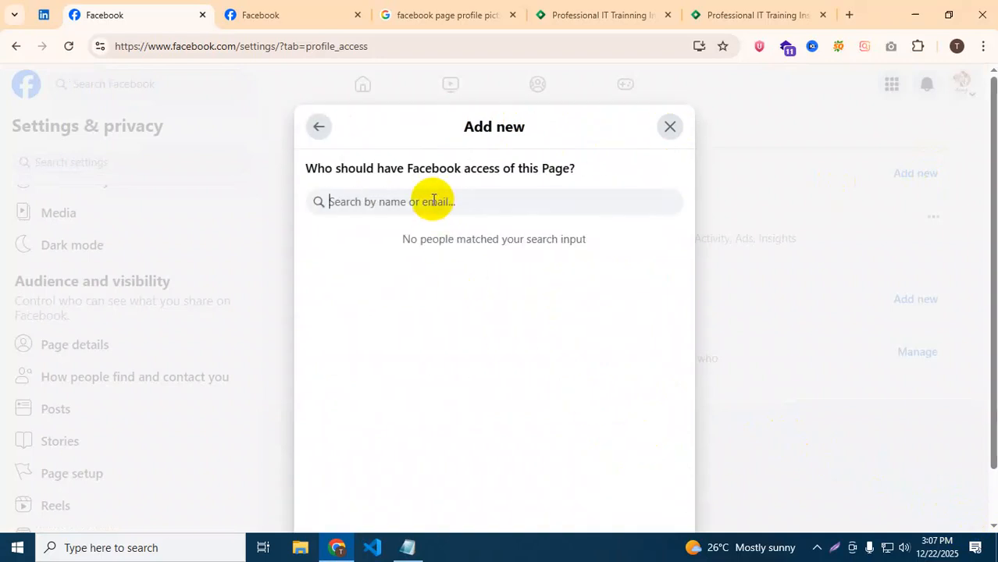
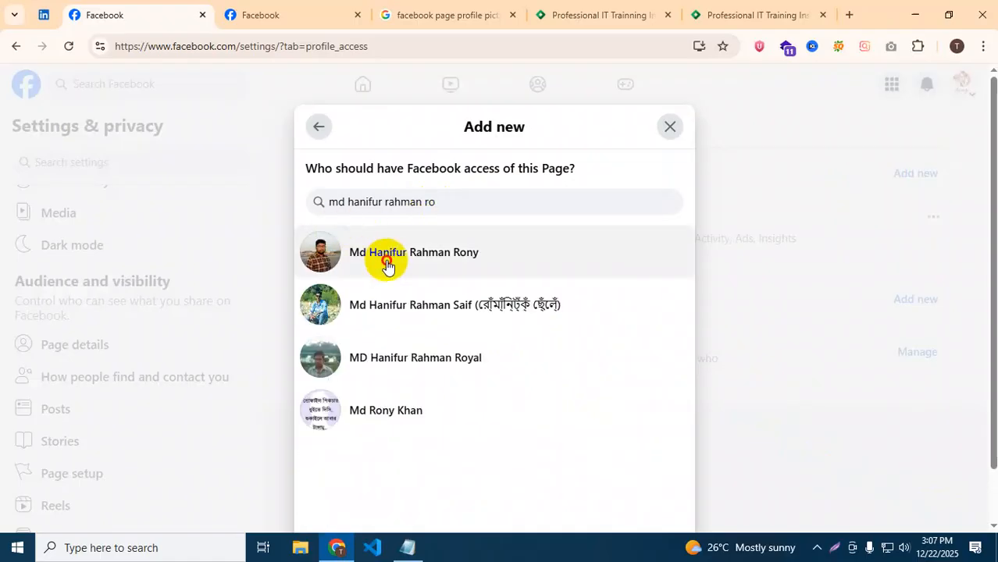
{"action": "left_click", "coordinate": [386, 262]}
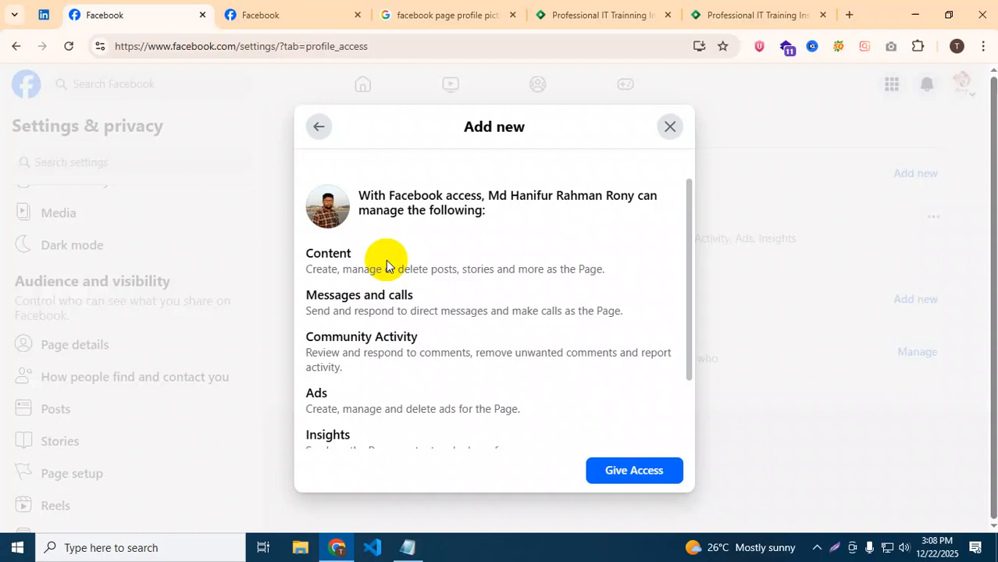
{"action": "left_click", "coordinate": [614, 469]}
{"action": "left_click", "coordinate": [401, 317]}
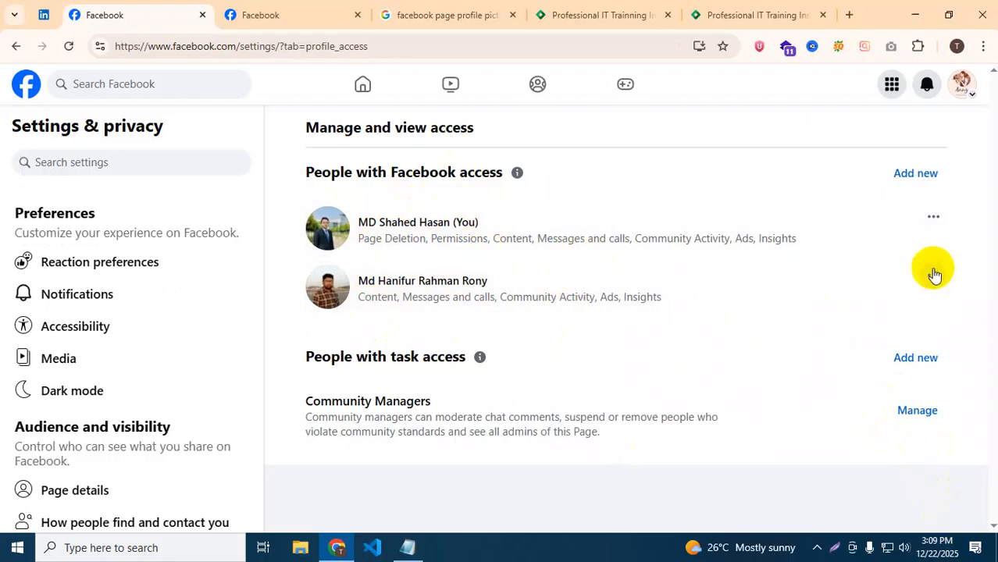
Remove the newly added person's Facebook access and confirm with the account password.
{"action": "left_click", "coordinate": [933, 277]}
{"action": "left_click", "coordinate": [740, 294]}
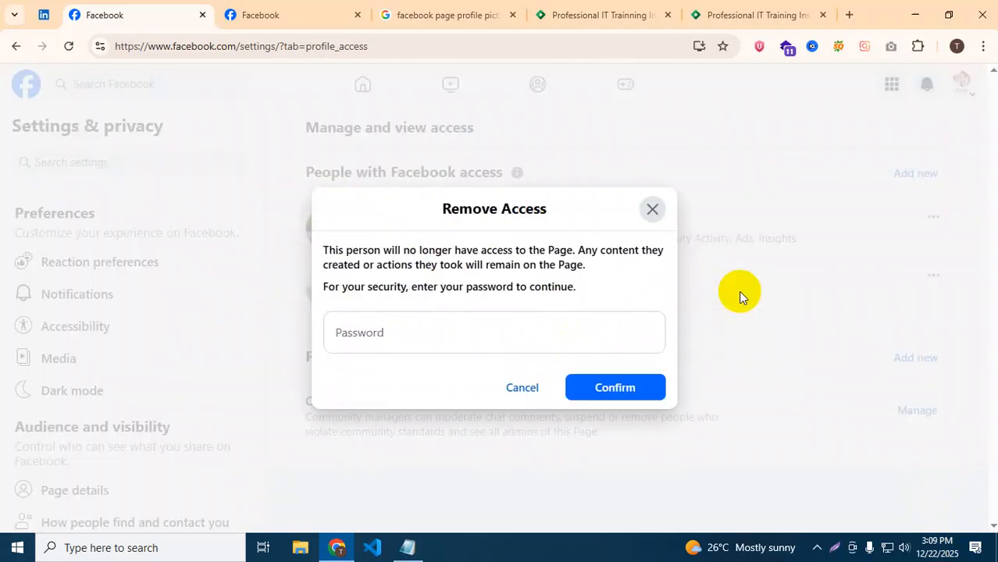
{"action": "left_click", "coordinate": [446, 327]}
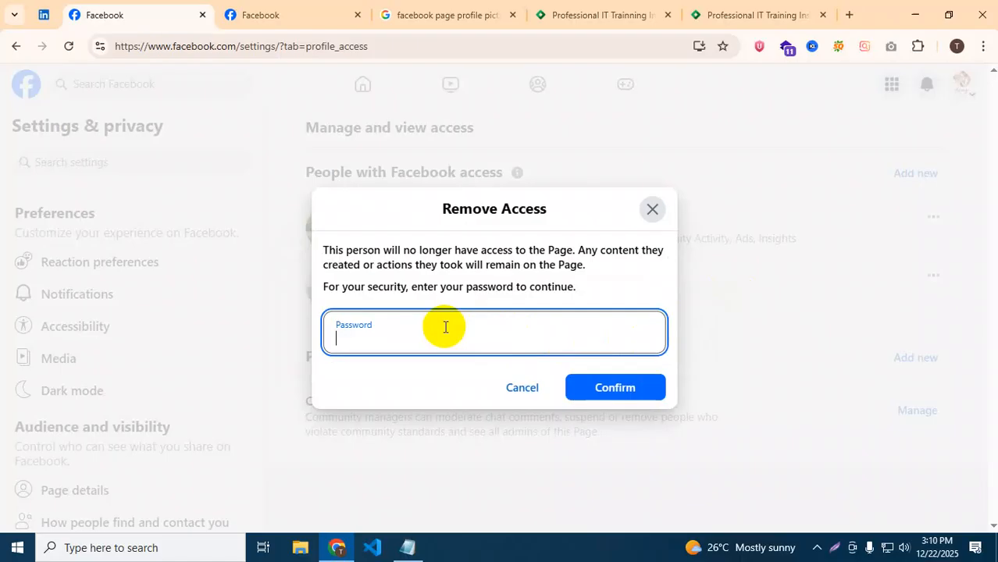
{"action": "left_click", "coordinate": [960, 526]}
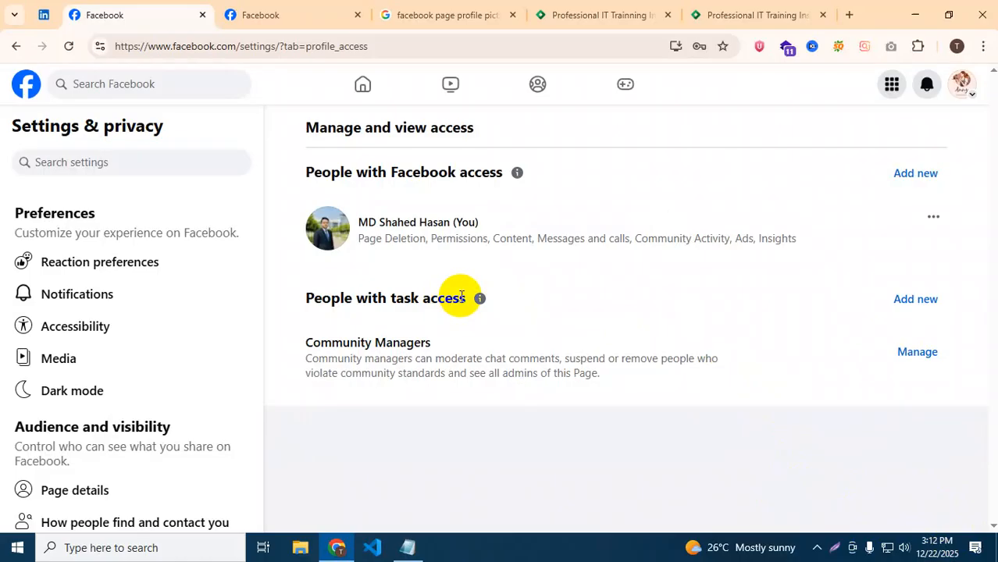
Return to the Facebook home feed using the top-left logo.
{"action": "left_click", "coordinate": [27, 84]}
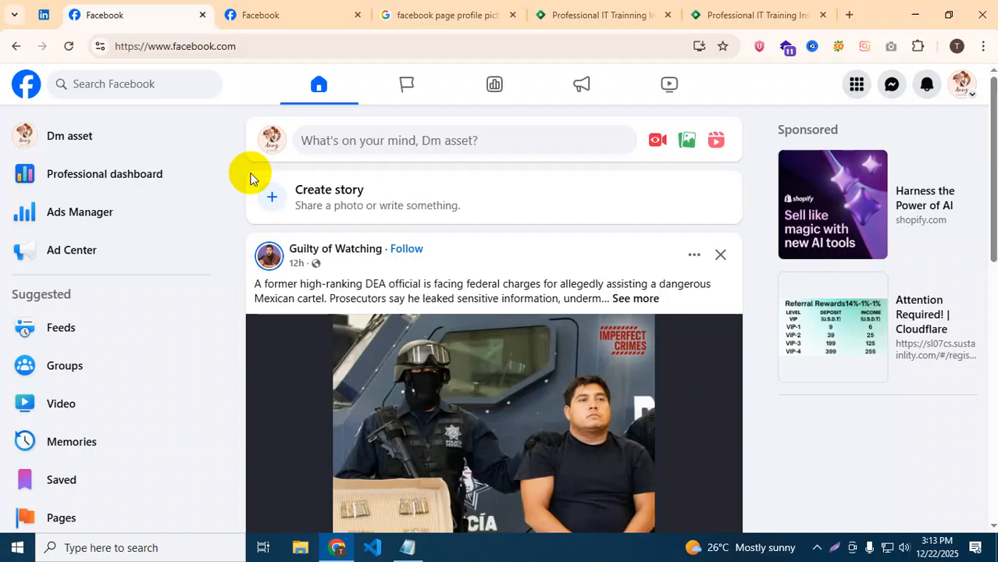
Open the Dm asset Professional dashboard and close the Business Suite and training site tabs.
{"action": "left_click", "coordinate": [893, 84]}
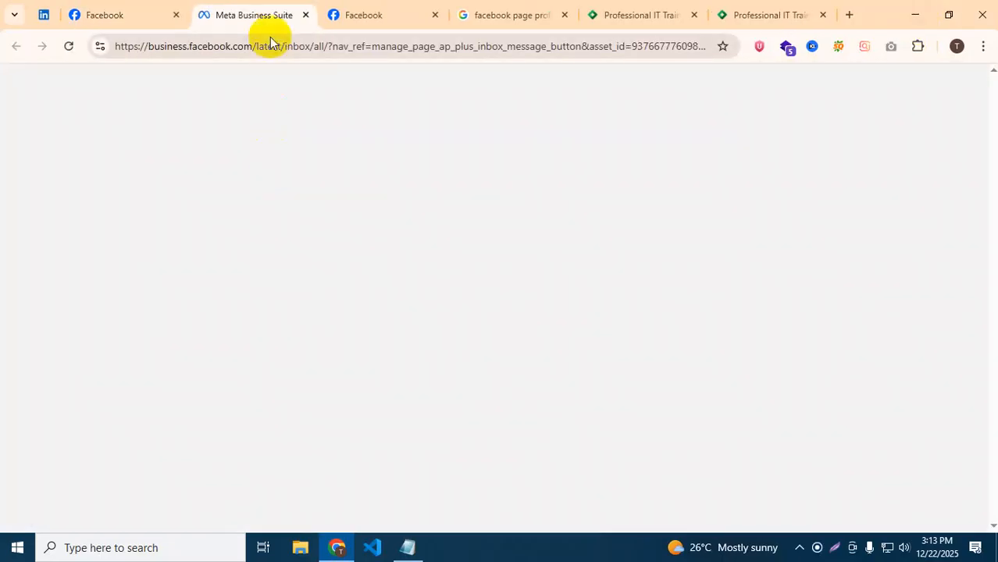
{"action": "left_click", "coordinate": [304, 16]}
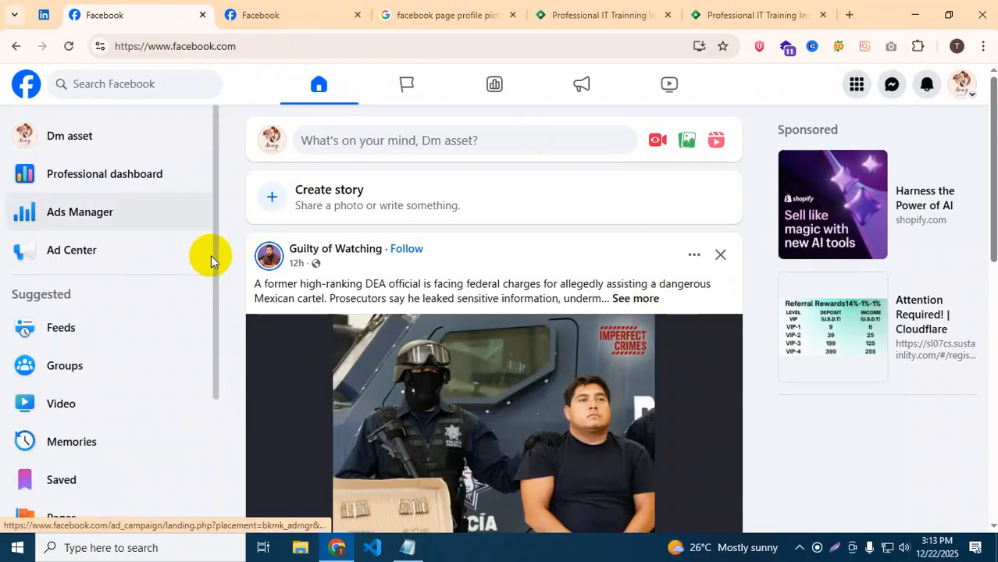
{"action": "left_click", "coordinate": [92, 179]}
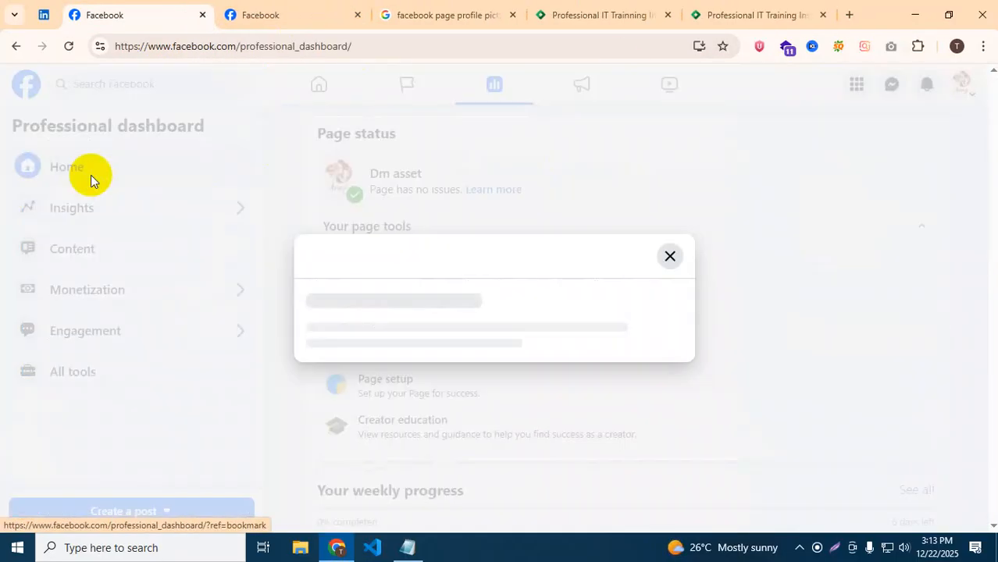
{"action": "left_click", "coordinate": [357, 15]}
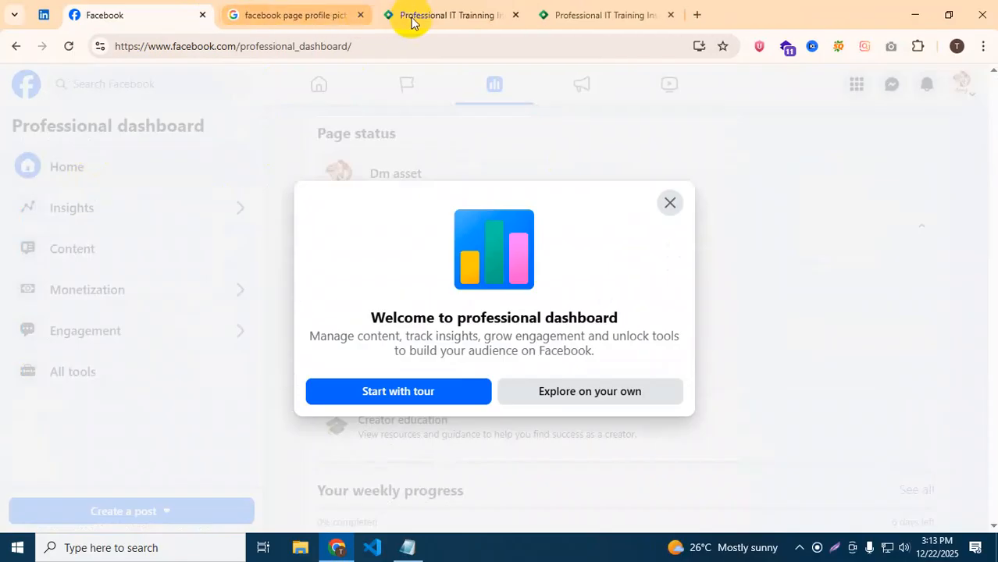
{"action": "left_click", "coordinate": [356, 15]}
{"action": "left_click", "coordinate": [356, 15]}
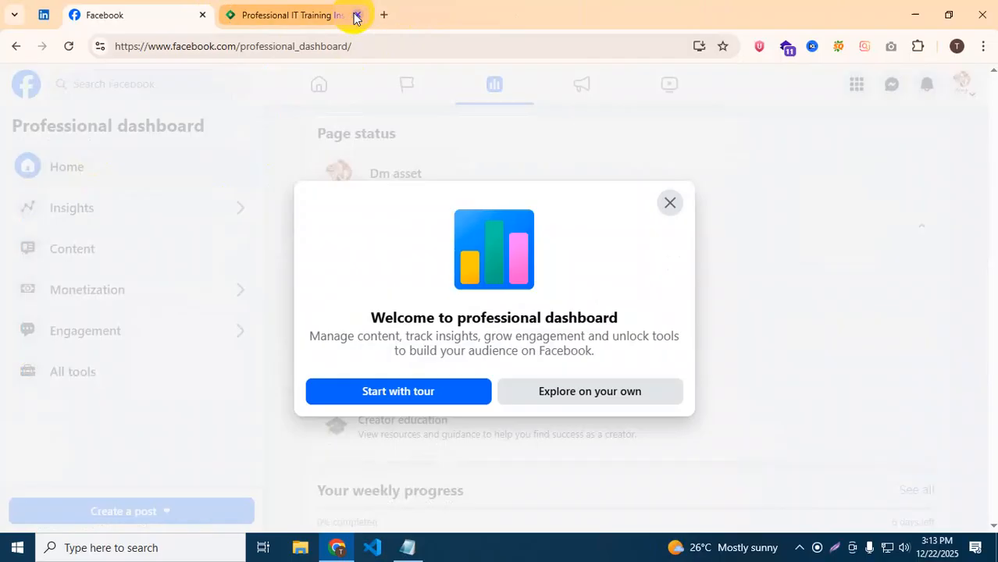
{"action": "left_click", "coordinate": [354, 14]}
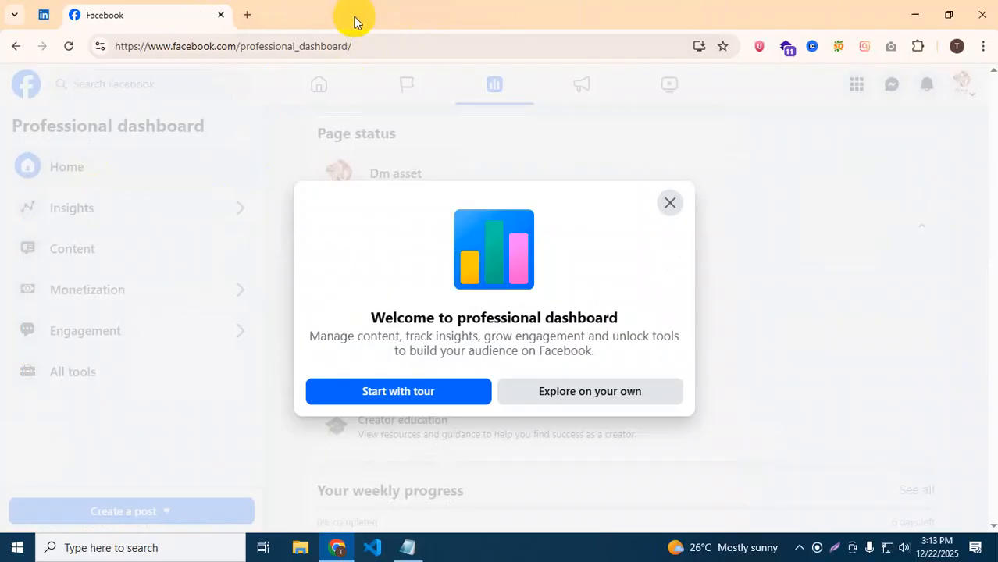
Step through the dashboard's guided tour to the end and finish it with Done.
{"action": "left_click", "coordinate": [387, 394]}
{"action": "left_click", "coordinate": [378, 340]}
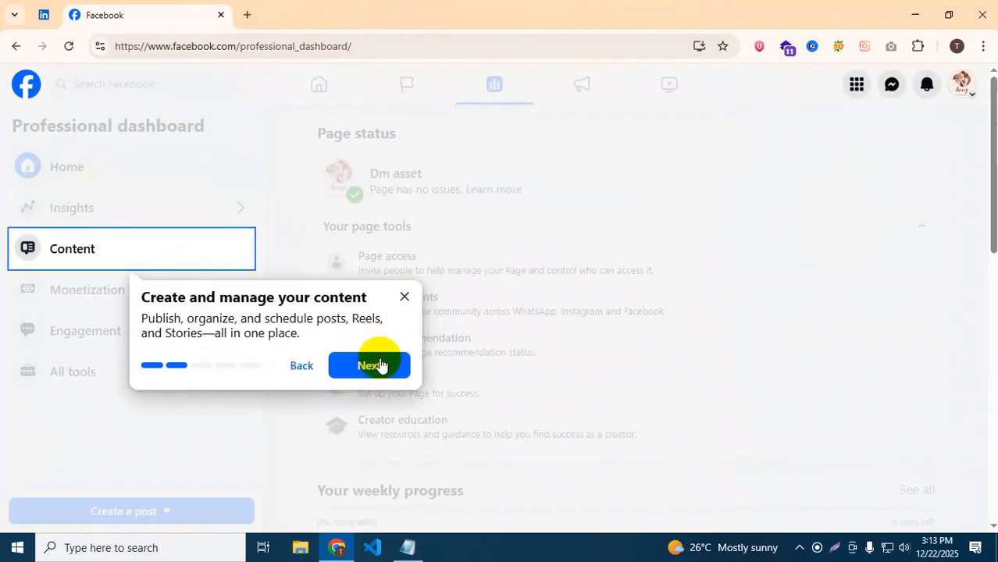
{"action": "left_click", "coordinate": [380, 365]}
{"action": "left_click", "coordinate": [368, 416]}
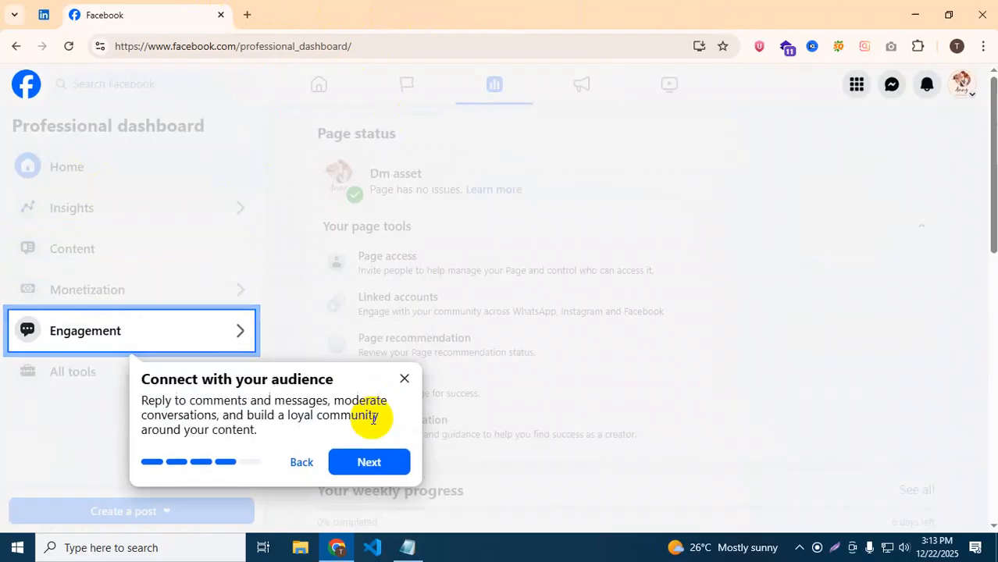
{"action": "left_click", "coordinate": [373, 468]}
{"action": "left_click", "coordinate": [545, 437]}
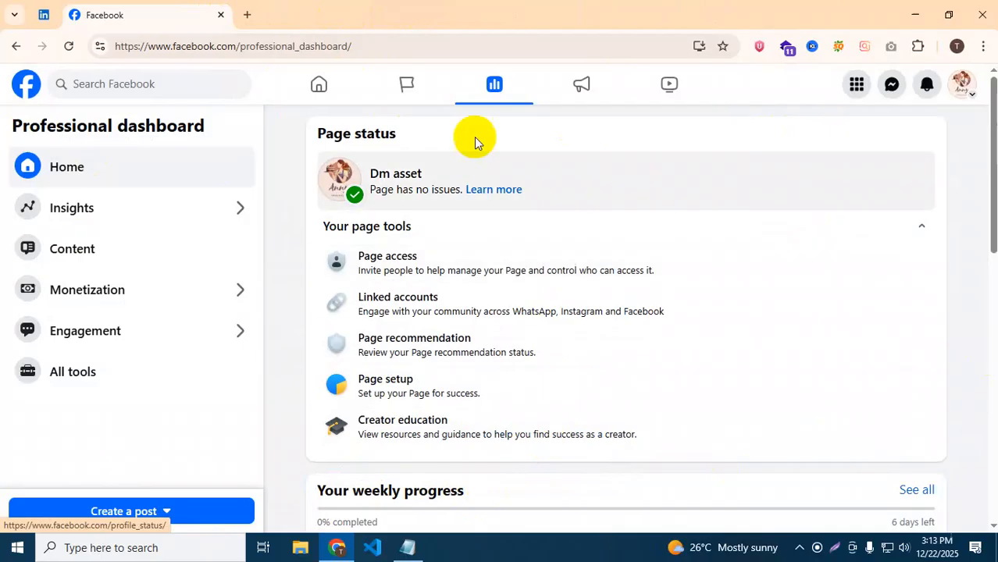
Look at the Monetization section, then go back through earlier pages to Page access.
{"action": "left_click", "coordinate": [98, 289]}
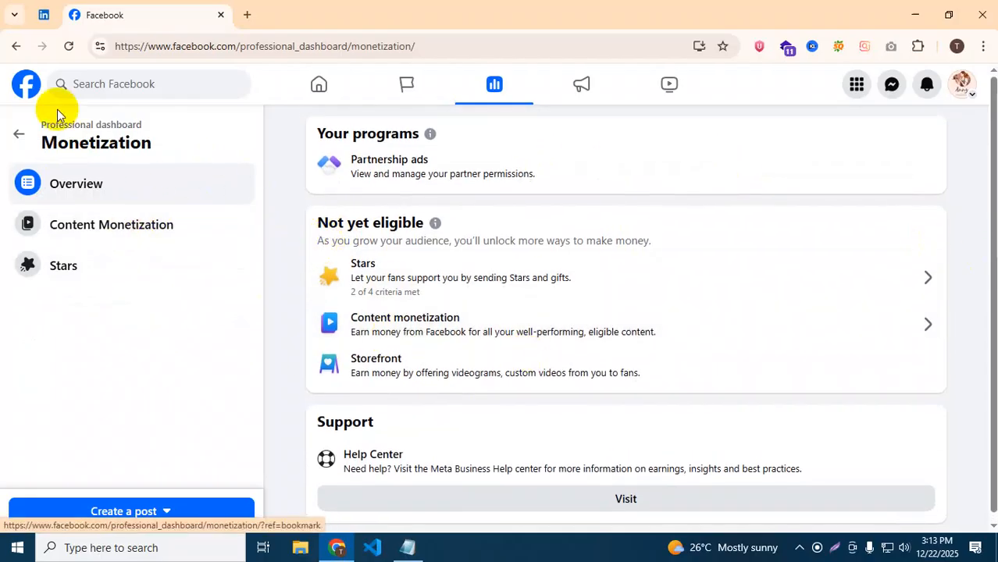
{"action": "left_click", "coordinate": [21, 136]}
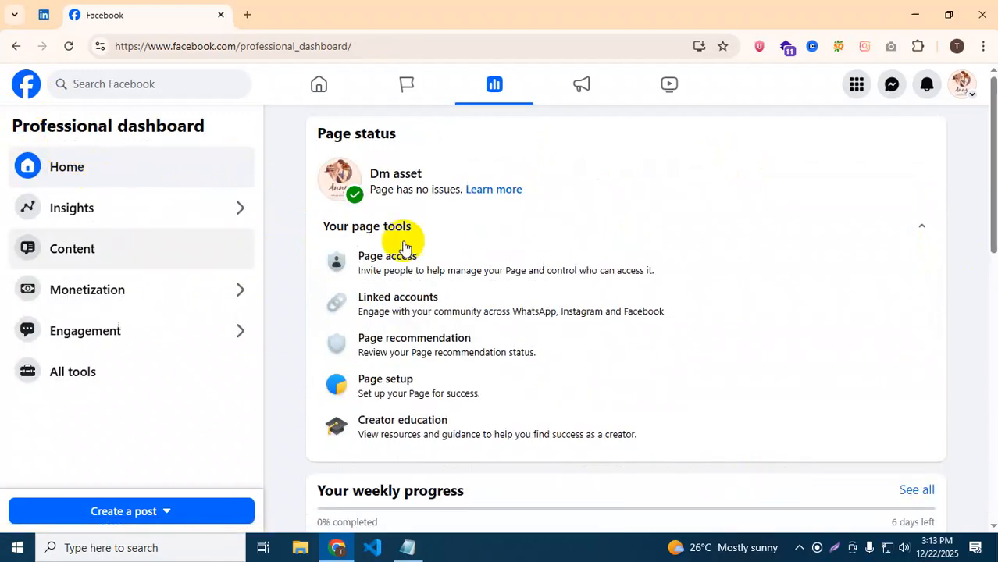
{"action": "left_click", "coordinate": [16, 46]}
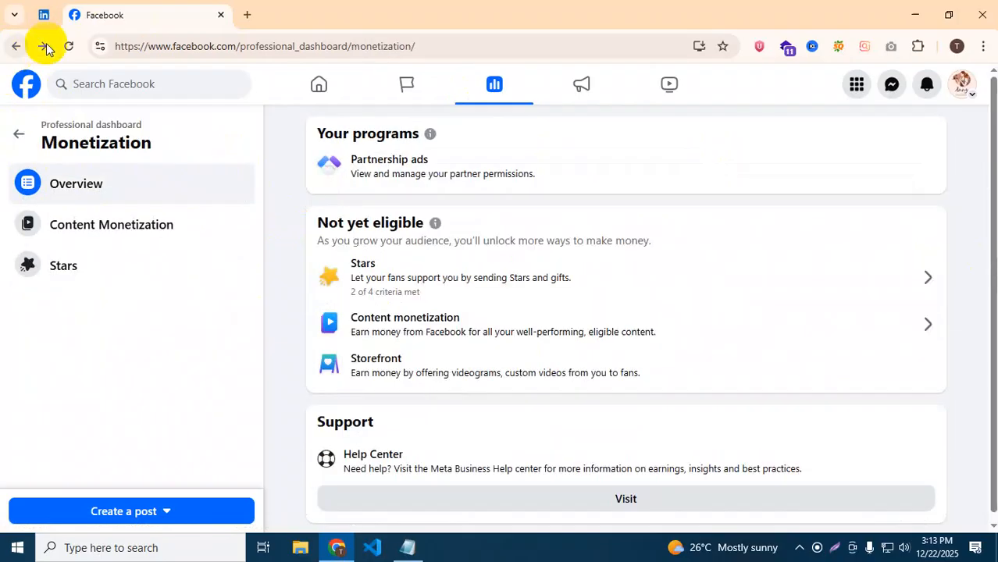
{"action": "left_click", "coordinate": [20, 130]}
{"action": "left_click", "coordinate": [10, 48]}
{"action": "left_click", "coordinate": [11, 47]}
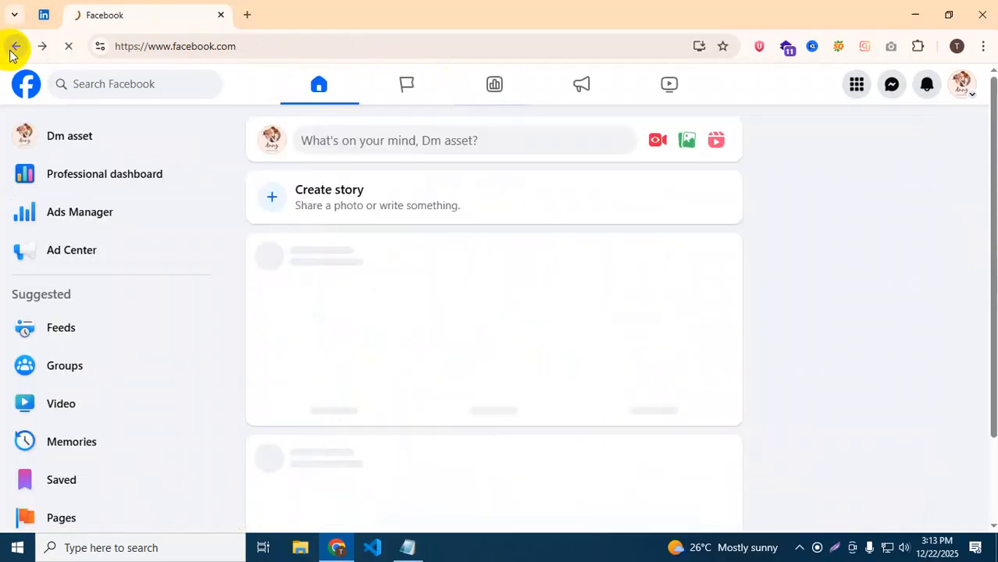
{"action": "left_click", "coordinate": [11, 47]}
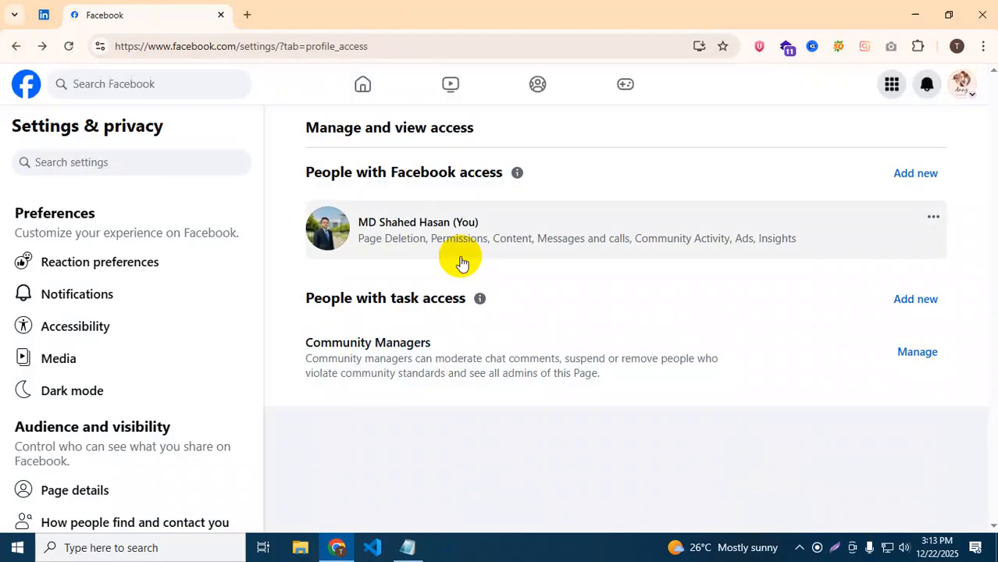
Go to the home feed and reopen the Page's Professional dashboard from the sidebar.
{"action": "left_click", "coordinate": [25, 88]}
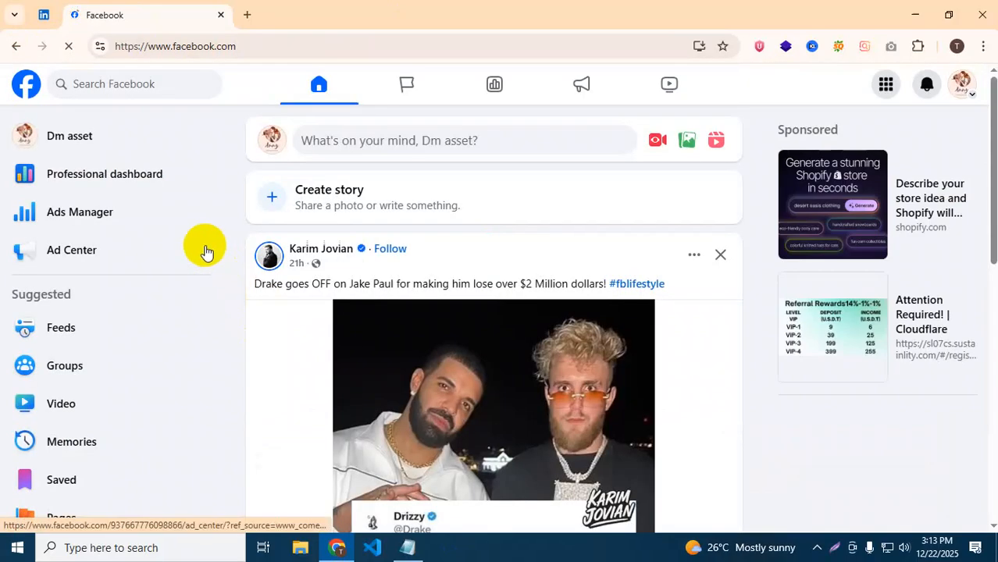
{"action": "scroll", "coordinate": [107, 305], "scroll_direction": "down", "scroll_amount": 3}
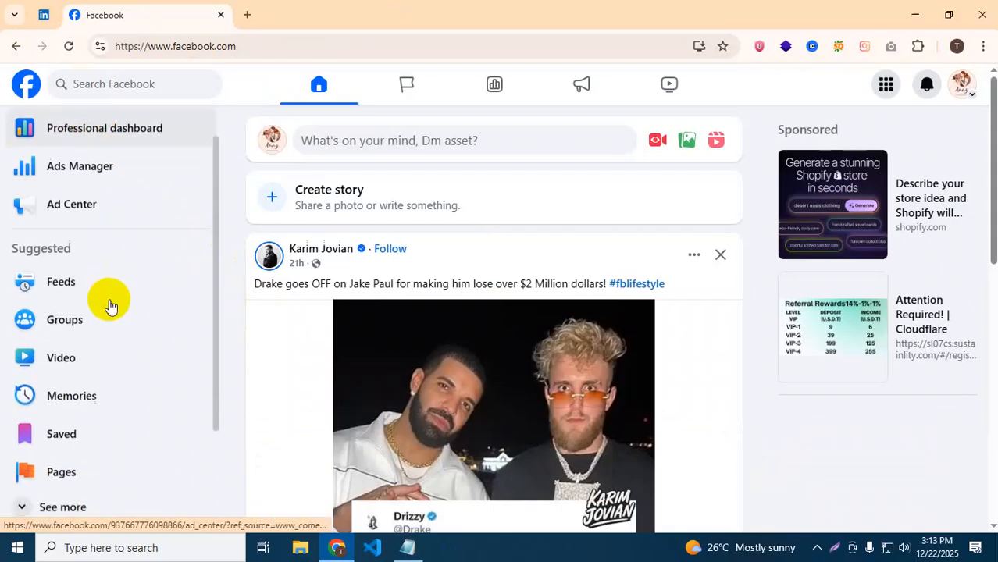
{"action": "scroll", "coordinate": [151, 499], "scroll_direction": "up", "scroll_amount": 1}
{"action": "scroll", "coordinate": [153, 506], "scroll_direction": "up", "scroll_amount": 2}
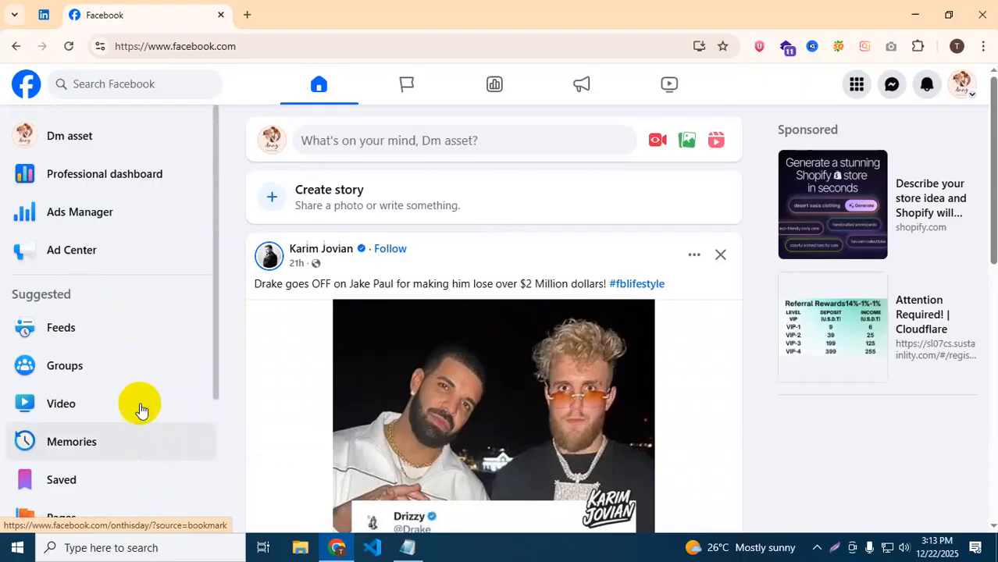
{"action": "left_click", "coordinate": [91, 180]}
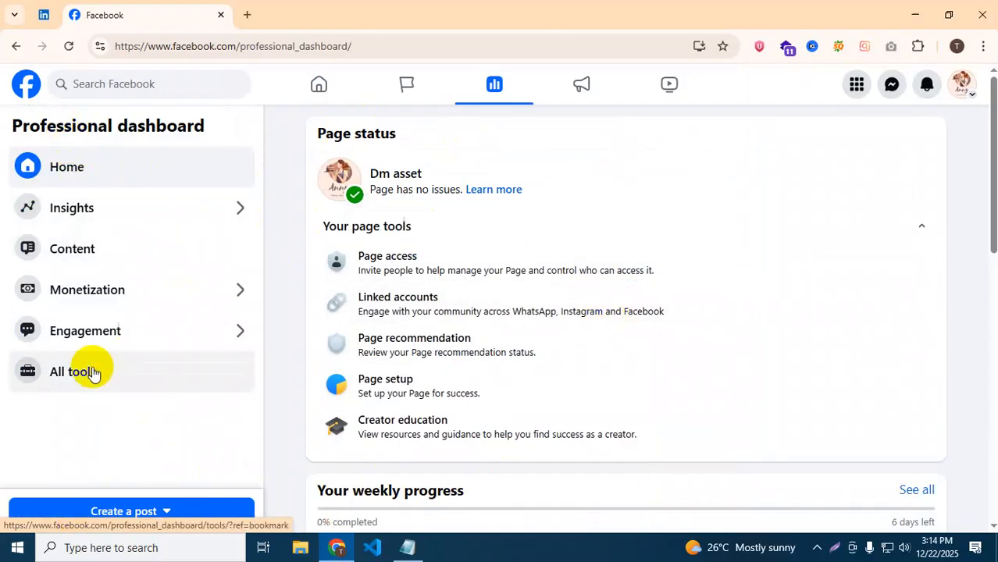
Search Google for facebook business manager in a new tab, open Meta for Business, and return to Facebook.
{"action": "left_click", "coordinate": [247, 15]}
{"action": "left_click", "coordinate": [239, 39]}
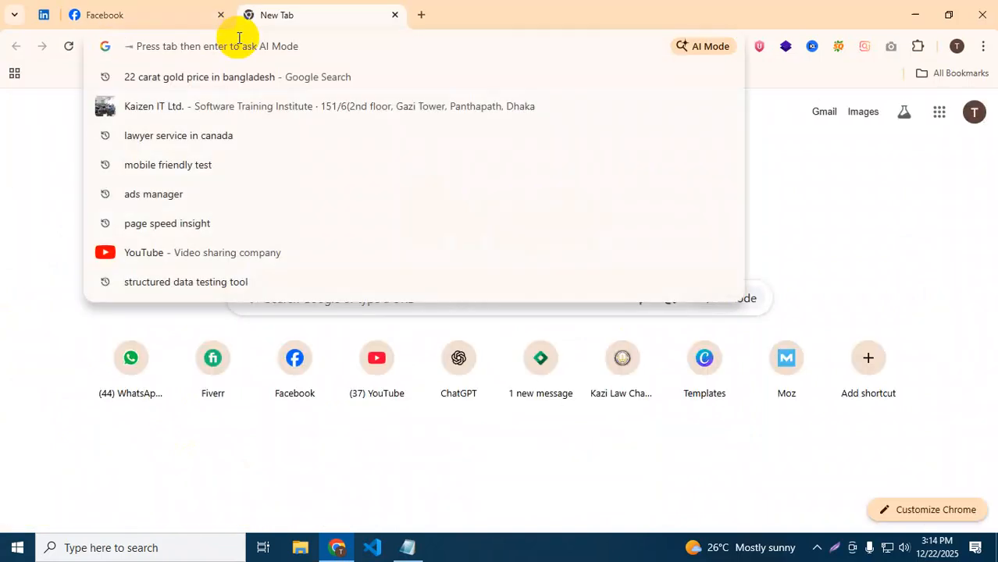
{"action": "type", "text": "facebook"}
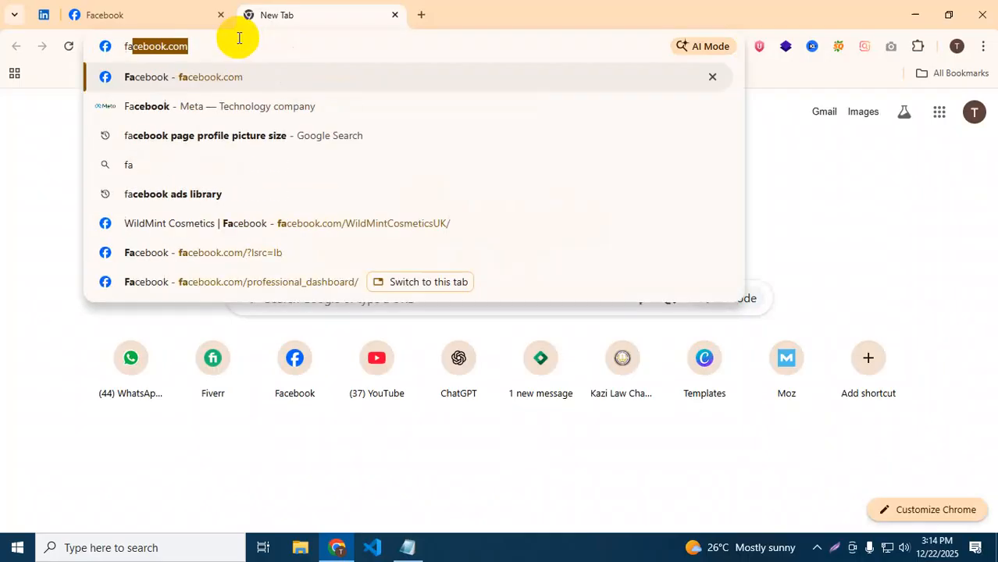
{"action": "type", "text": ".business manager"}
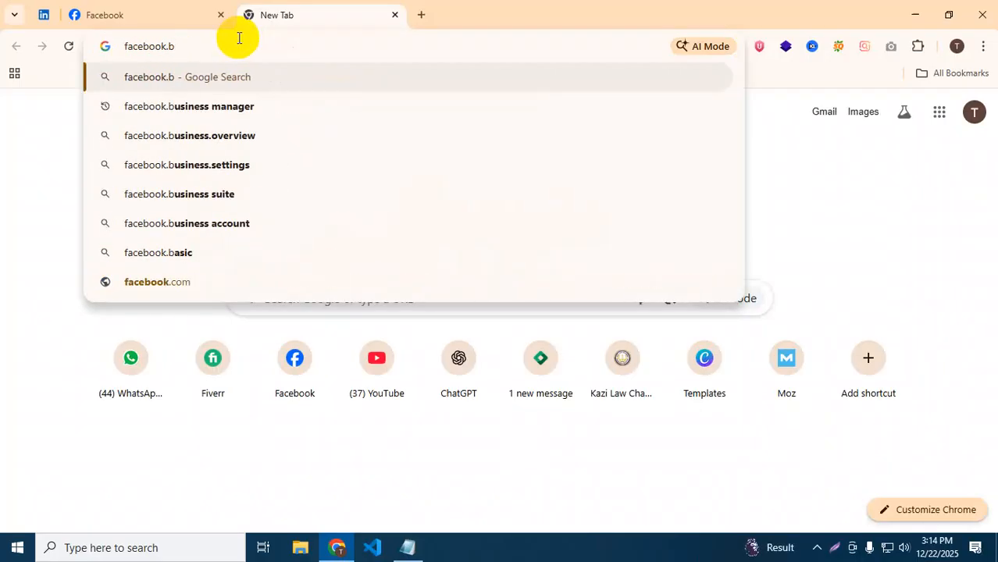
{"action": "left_click", "coordinate": [224, 106]}
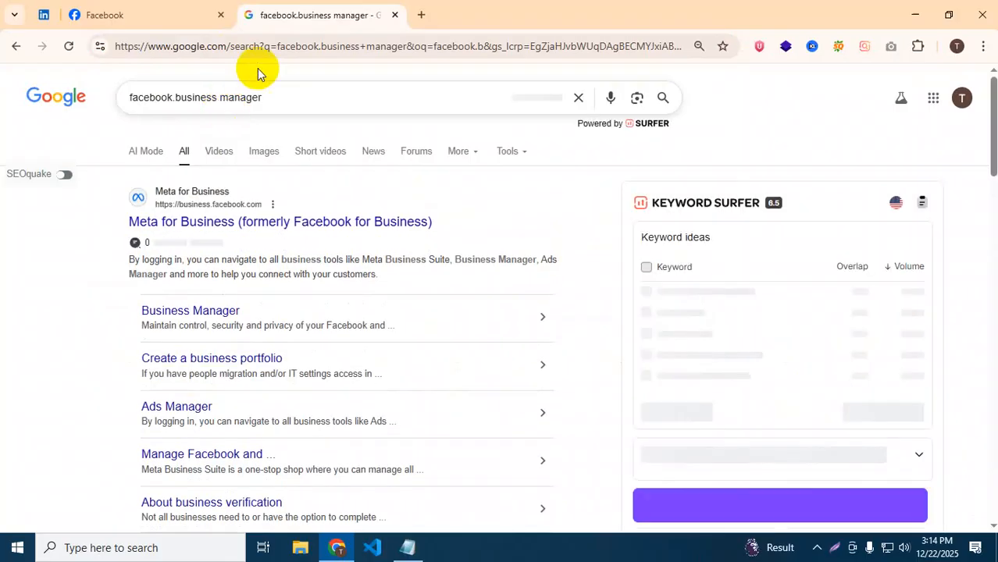
{"action": "left_click", "coordinate": [205, 218]}
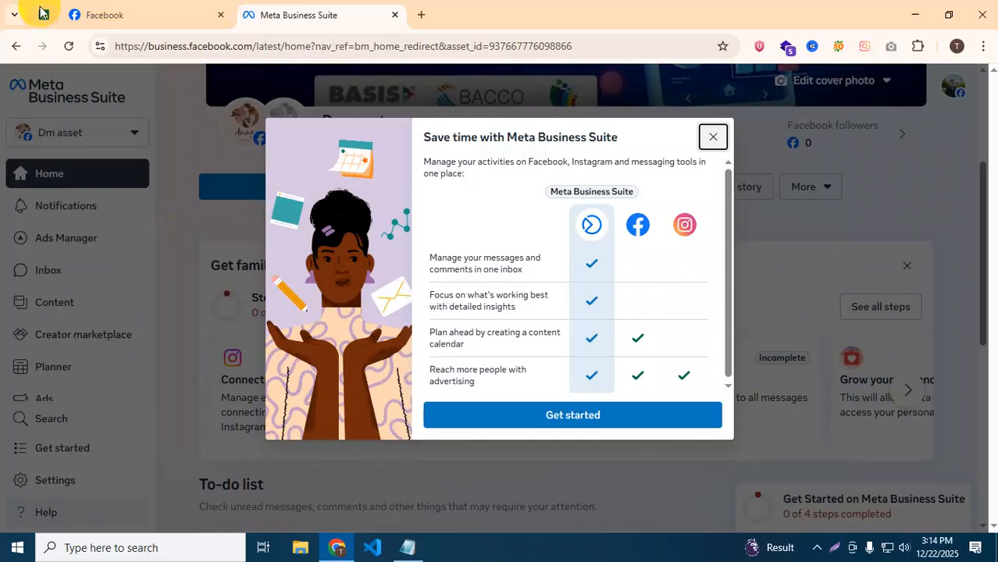
{"action": "left_click", "coordinate": [90, 13]}
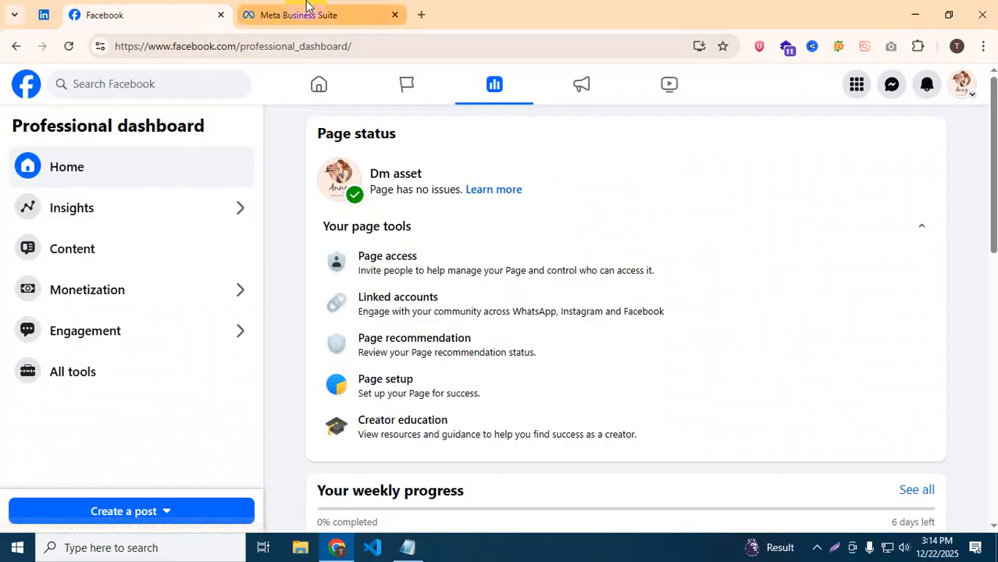
Launch Meta Business Suite for Dm asset from the dashboard's All tools list.
{"action": "left_click", "coordinate": [305, 12]}
{"action": "left_click", "coordinate": [168, 8]}
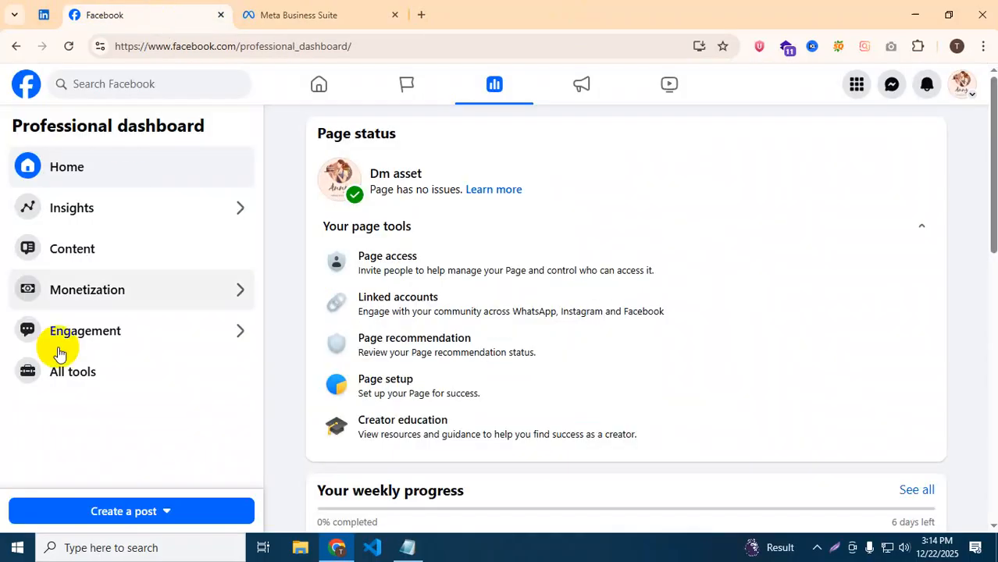
{"action": "left_click", "coordinate": [79, 373]}
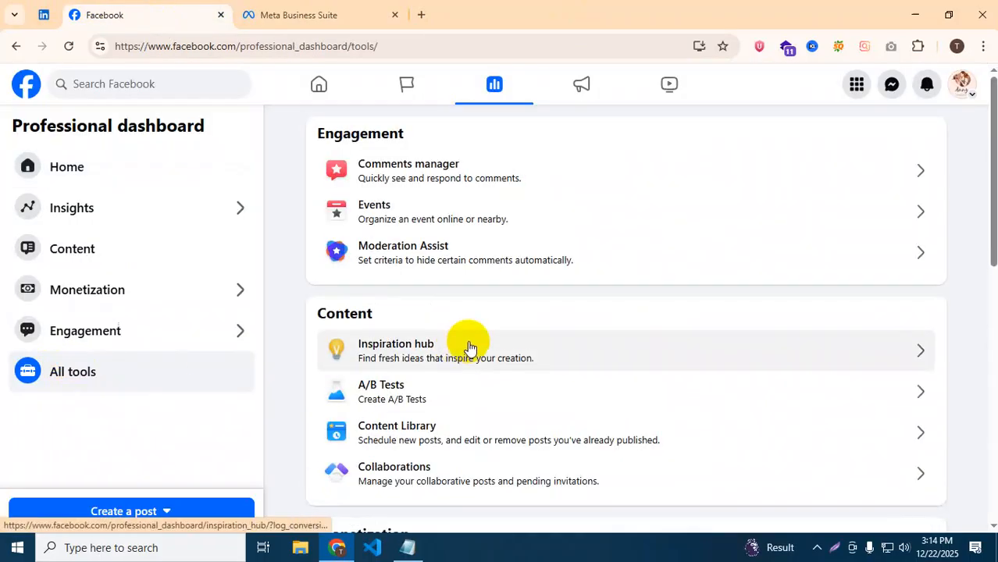
{"action": "scroll", "coordinate": [468, 347], "scroll_direction": "down", "scroll_amount": 4}
{"action": "scroll", "coordinate": [468, 347], "scroll_direction": "down", "scroll_amount": 3}
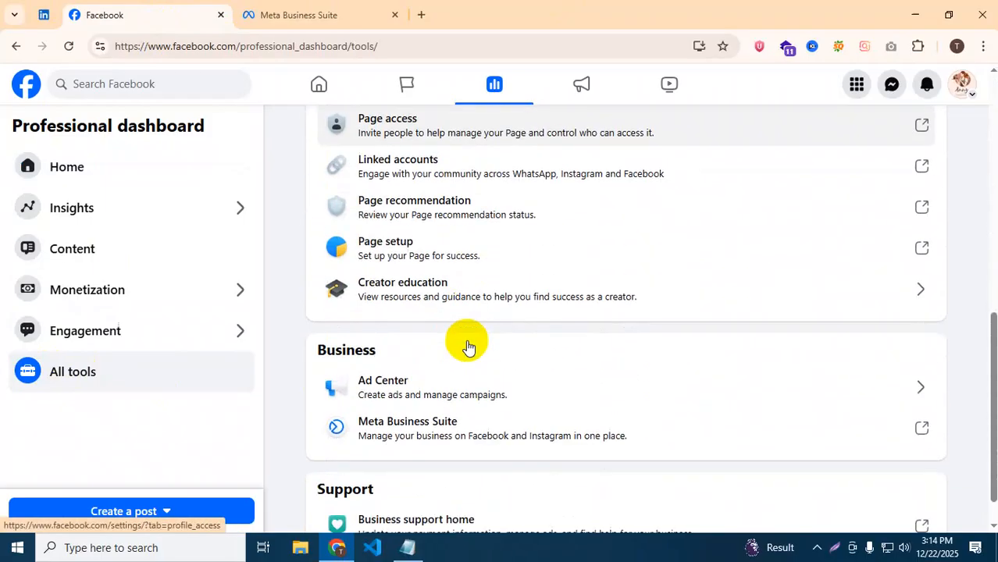
{"action": "left_click", "coordinate": [413, 434]}
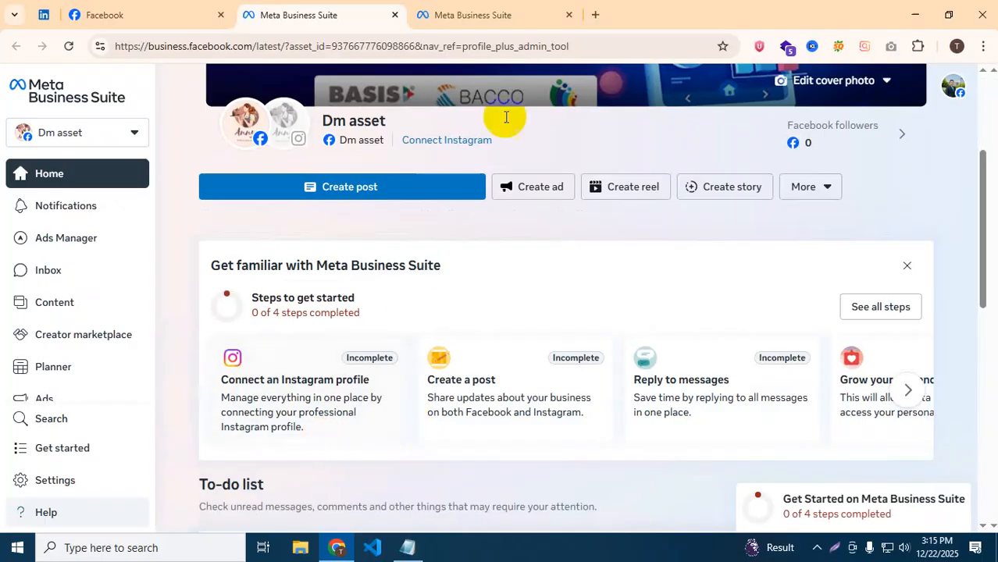
On the newly opened Business Suite tab, dismiss the welcome dialog.
{"action": "left_click", "coordinate": [472, 15]}
{"action": "left_click", "coordinate": [580, 415]}
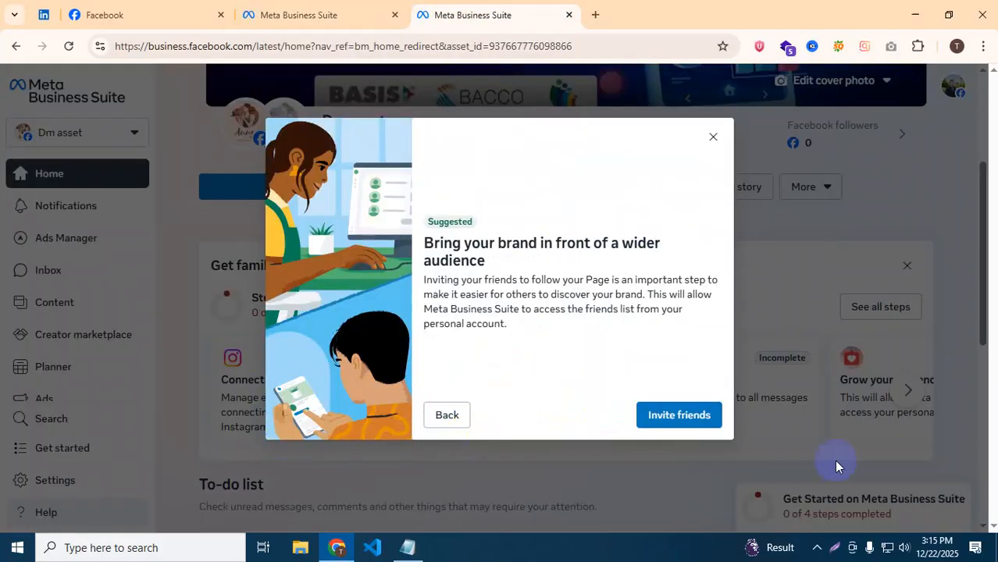
{"action": "left_click", "coordinate": [712, 136]}
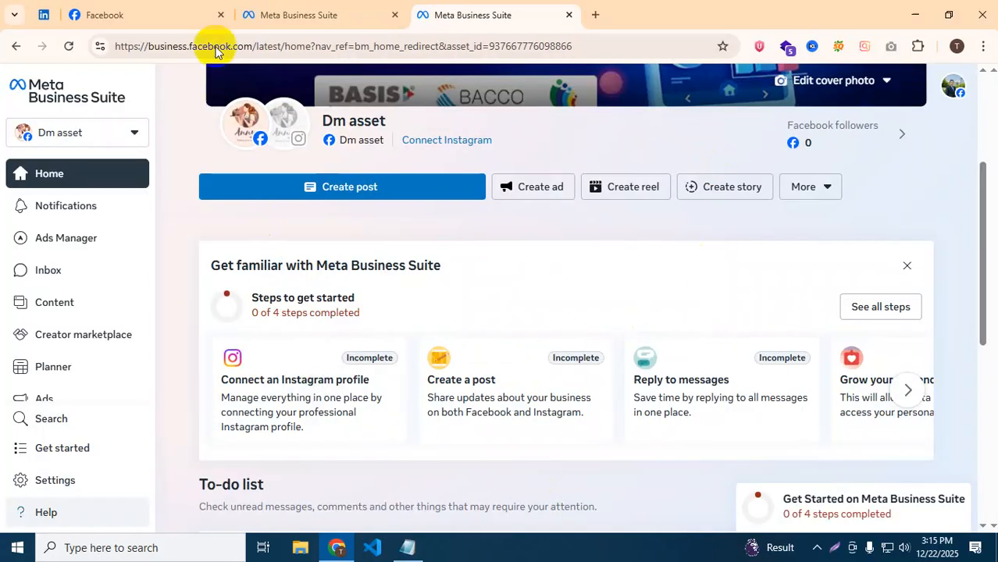
Close the duplicate Meta Business Suite tab, leaving a single Dm asset Home page.
{"action": "left_click", "coordinate": [285, 6]}
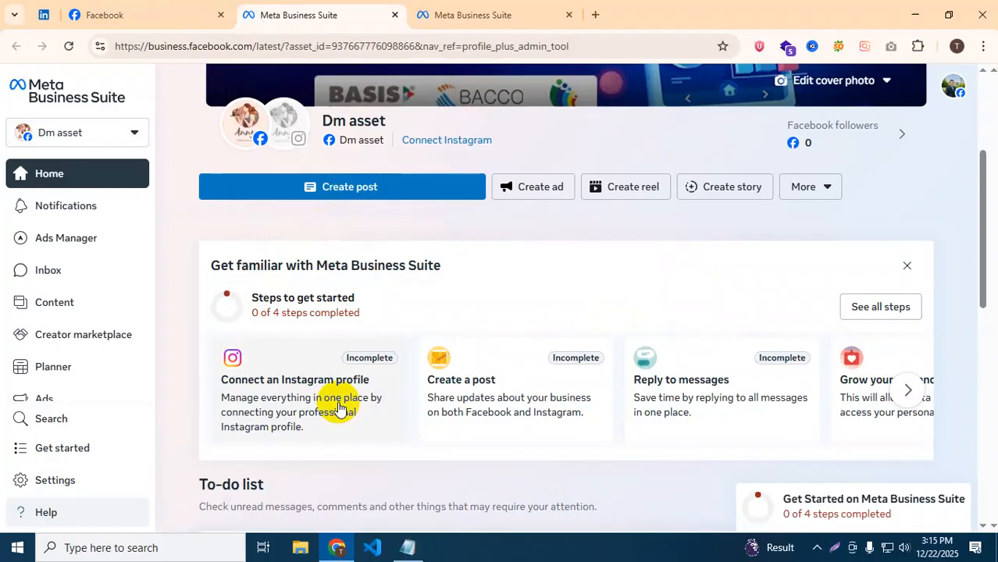
{"action": "left_click", "coordinate": [394, 15]}
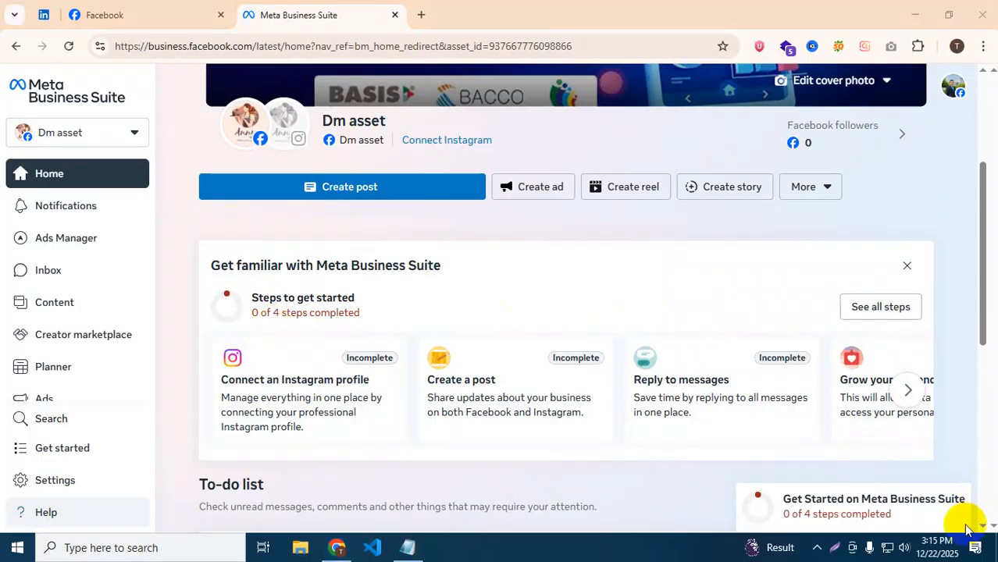
{"action": "scroll", "coordinate": [534, 123], "scroll_direction": "up", "scroll_amount": 3}
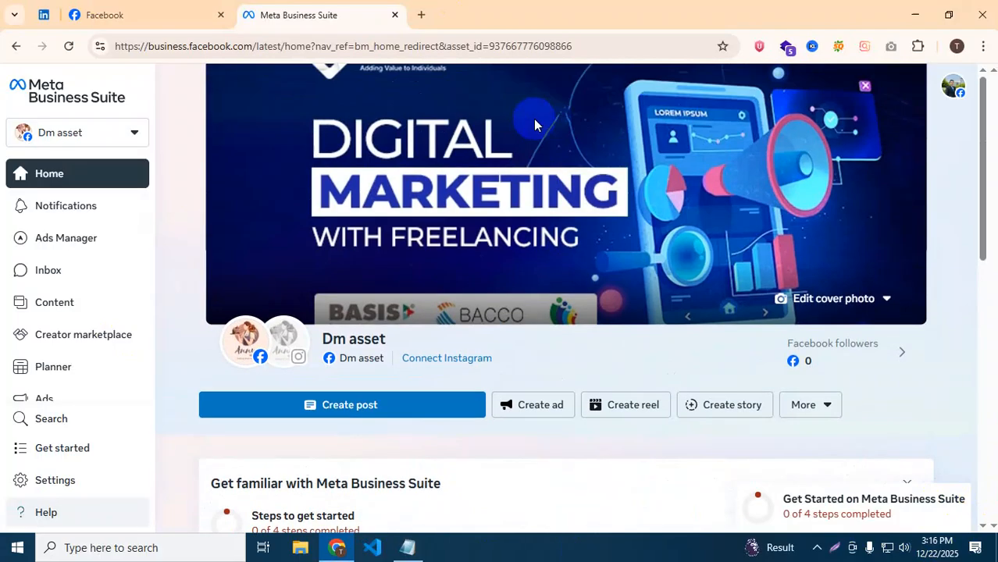
{"action": "scroll", "coordinate": [537, 117], "scroll_direction": "down", "scroll_amount": 2}
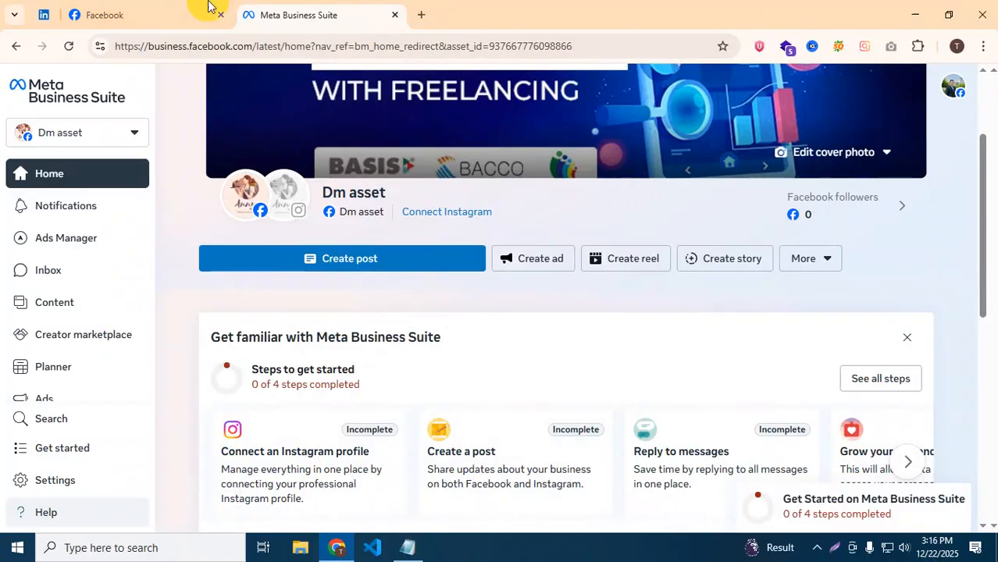
{"action": "left_click", "coordinate": [160, 12]}
{"action": "scroll", "coordinate": [258, 163], "scroll_direction": "up", "scroll_amount": 5}
{"action": "left_click", "coordinate": [27, 87]}
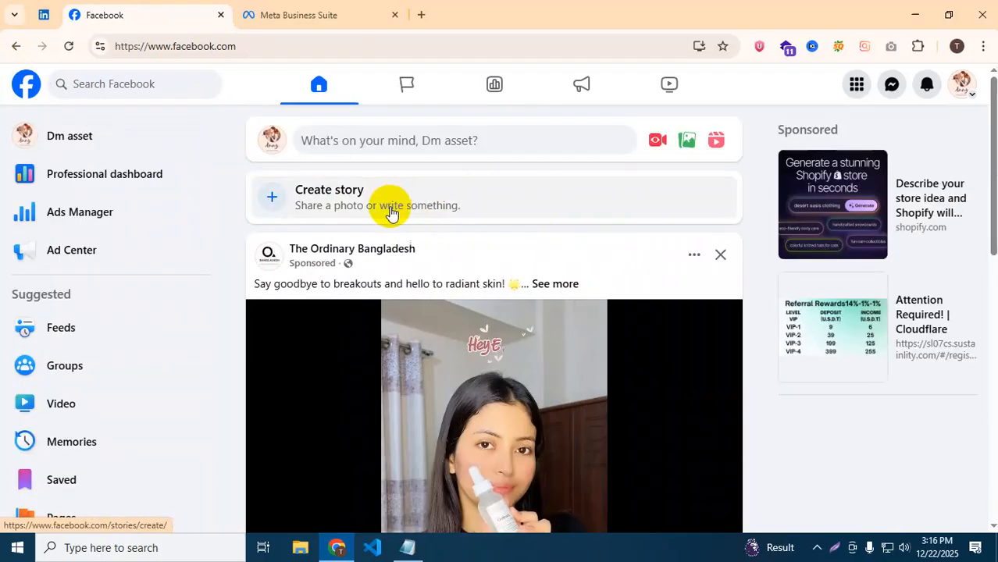
{"action": "left_click", "coordinate": [390, 206]}
{"action": "left_click", "coordinate": [26, 84]}
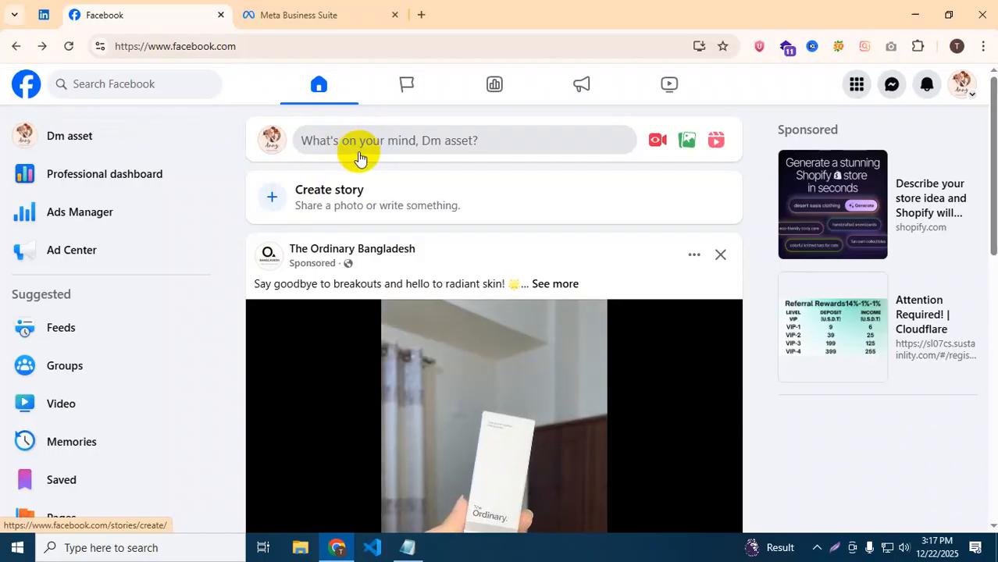
{"action": "left_click", "coordinate": [78, 142]}
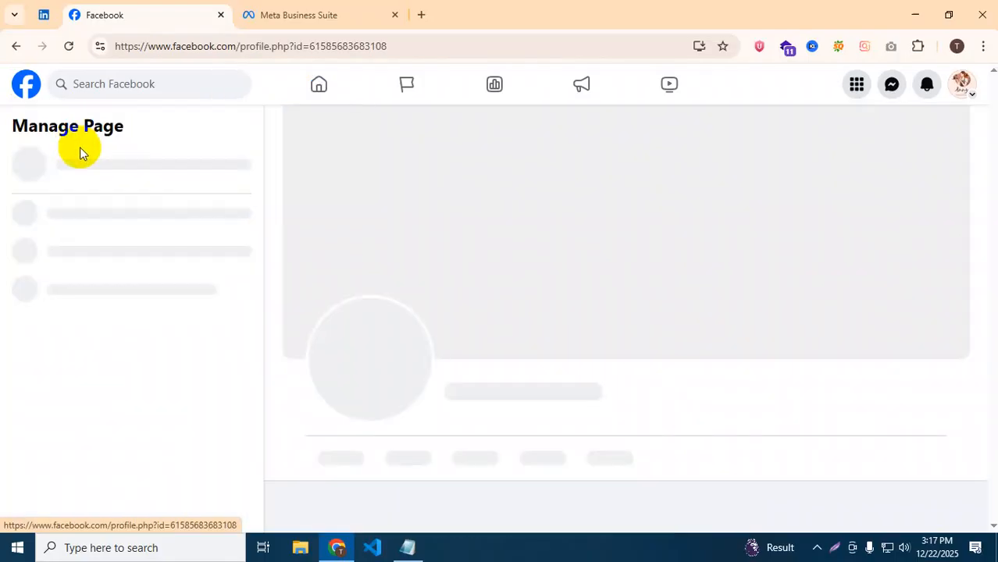
{"action": "scroll", "coordinate": [697, 368], "scroll_direction": "down", "scroll_amount": 4}
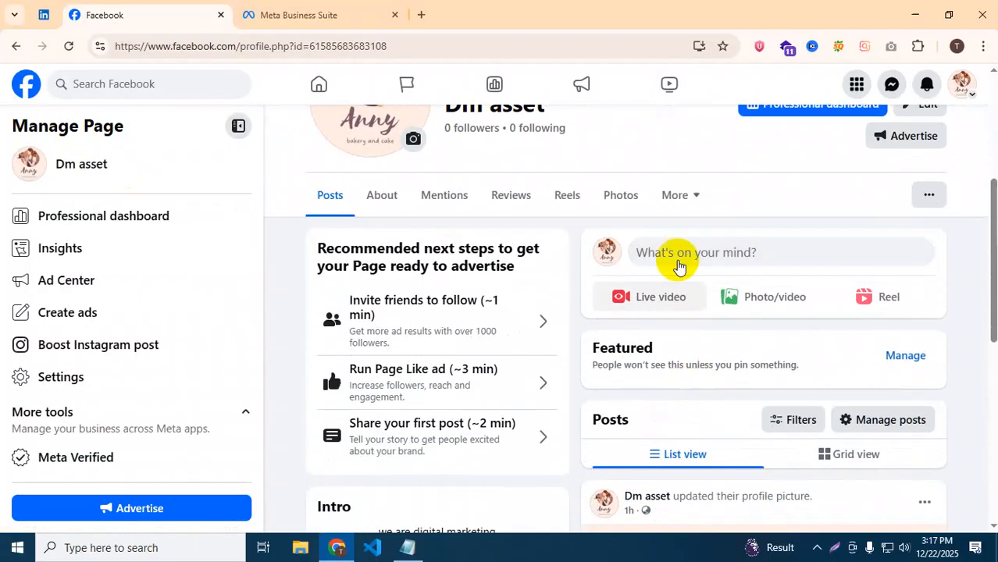
{"action": "scroll", "coordinate": [562, 226], "scroll_direction": "up", "scroll_amount": 4}
{"action": "scroll", "coordinate": [593, 219], "scroll_direction": "down", "scroll_amount": 4}
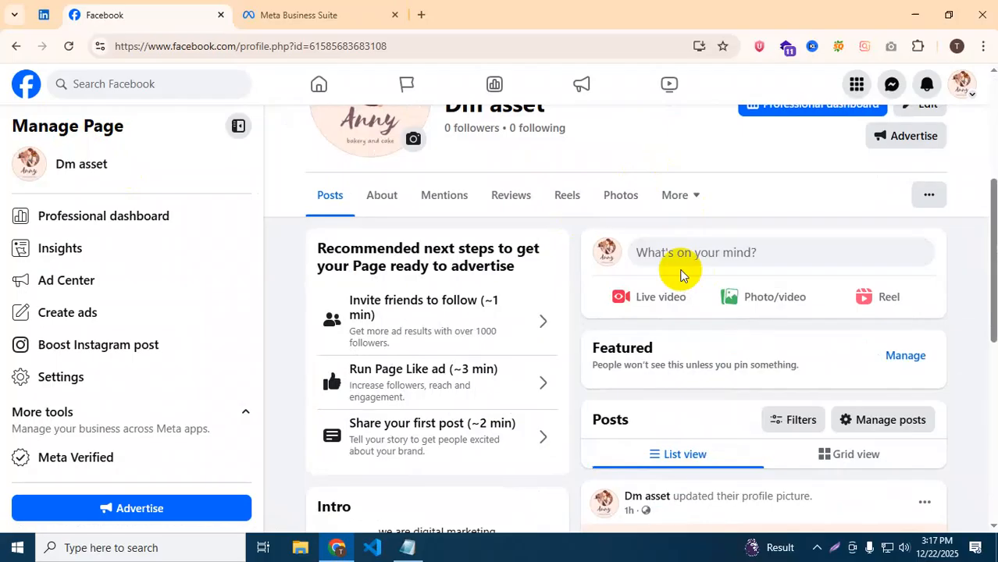
{"action": "left_click", "coordinate": [292, 13]}
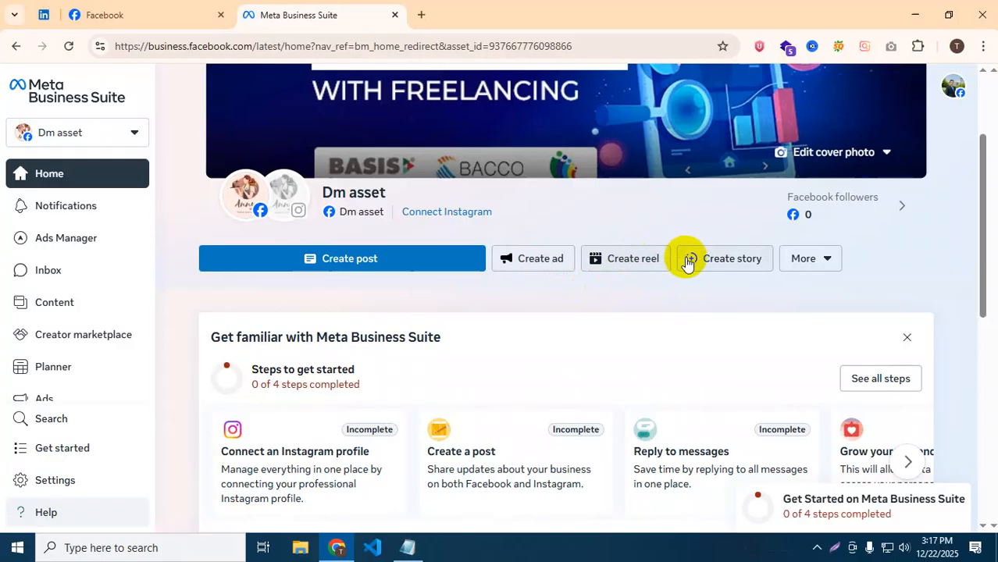
Open Content to list Posts & reels, showing the profile picture update with reach 1.
{"action": "scroll", "coordinate": [461, 337], "scroll_direction": "down", "scroll_amount": 4}
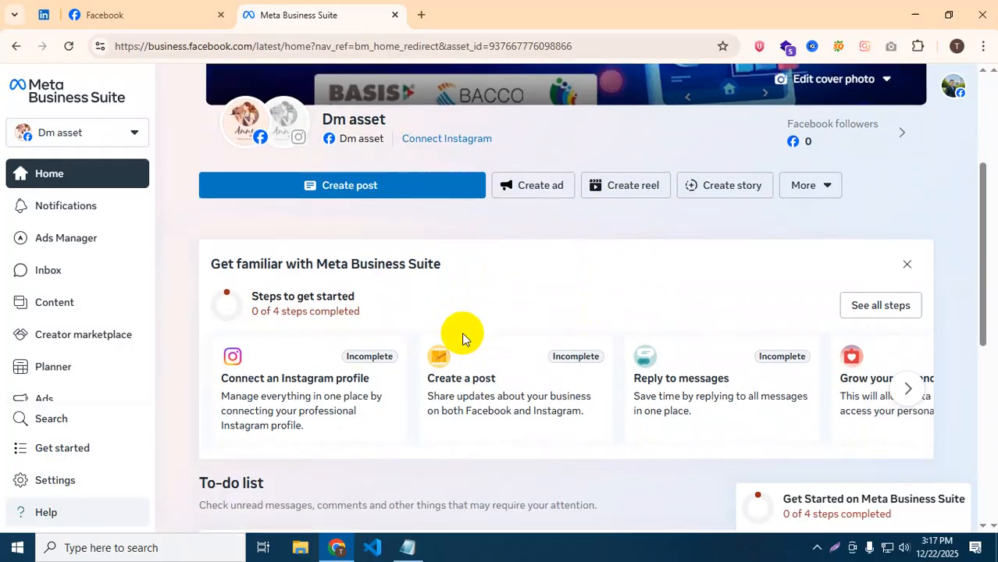
{"action": "scroll", "coordinate": [324, 312], "scroll_direction": "down", "scroll_amount": 3}
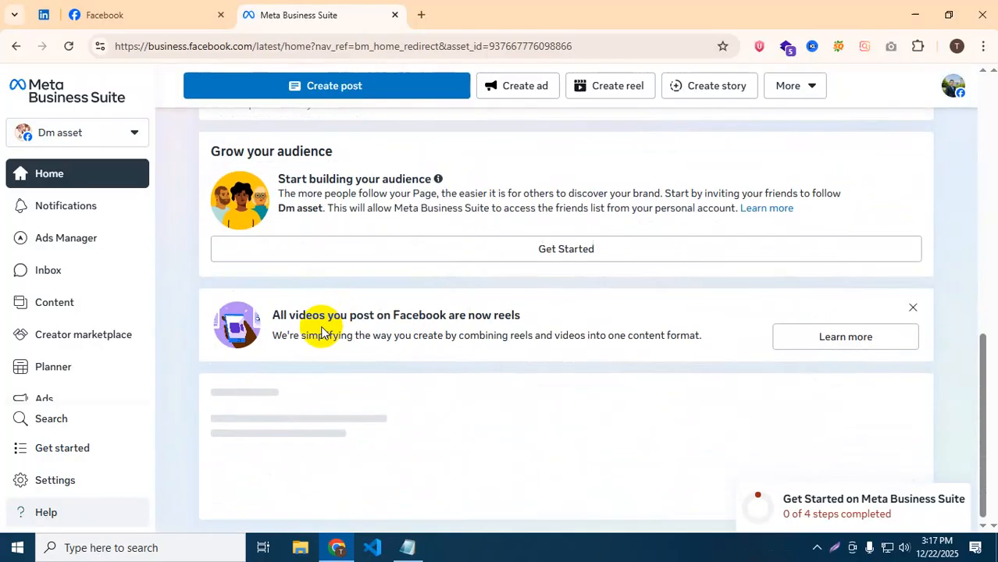
{"action": "scroll", "coordinate": [51, 258], "scroll_direction": "down", "scroll_amount": 2}
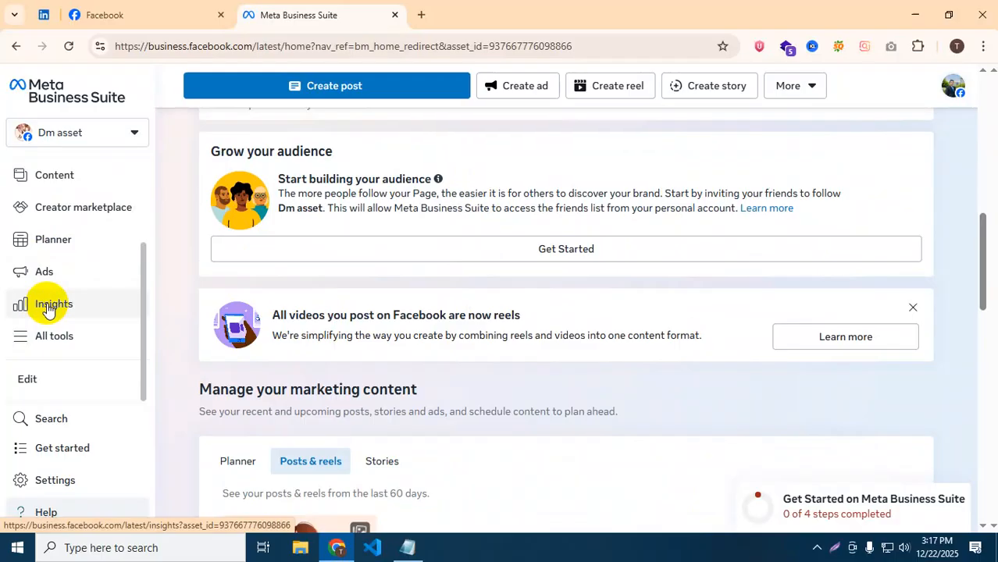
{"action": "scroll", "coordinate": [48, 287], "scroll_direction": "up", "scroll_amount": 2}
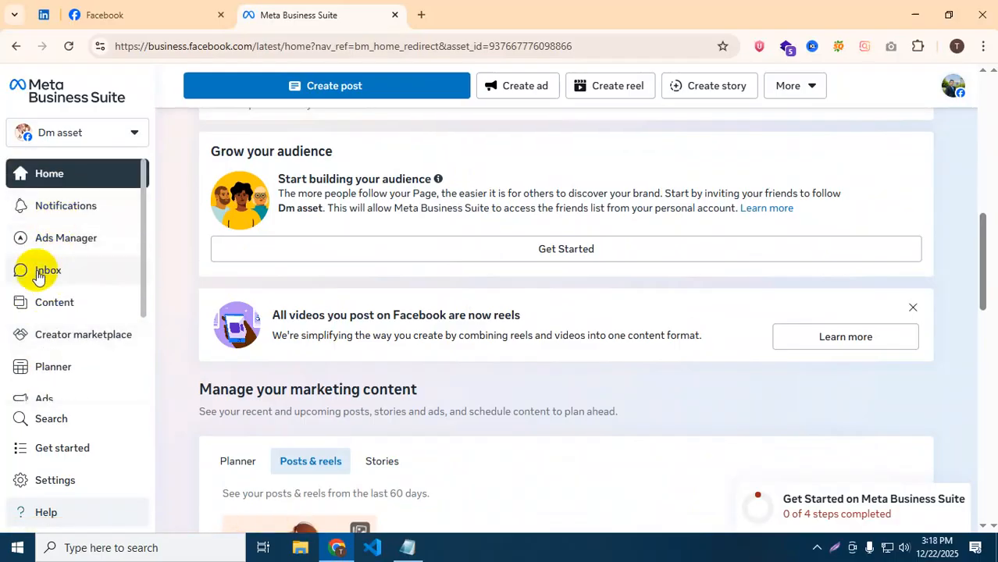
{"action": "left_click", "coordinate": [21, 305]}
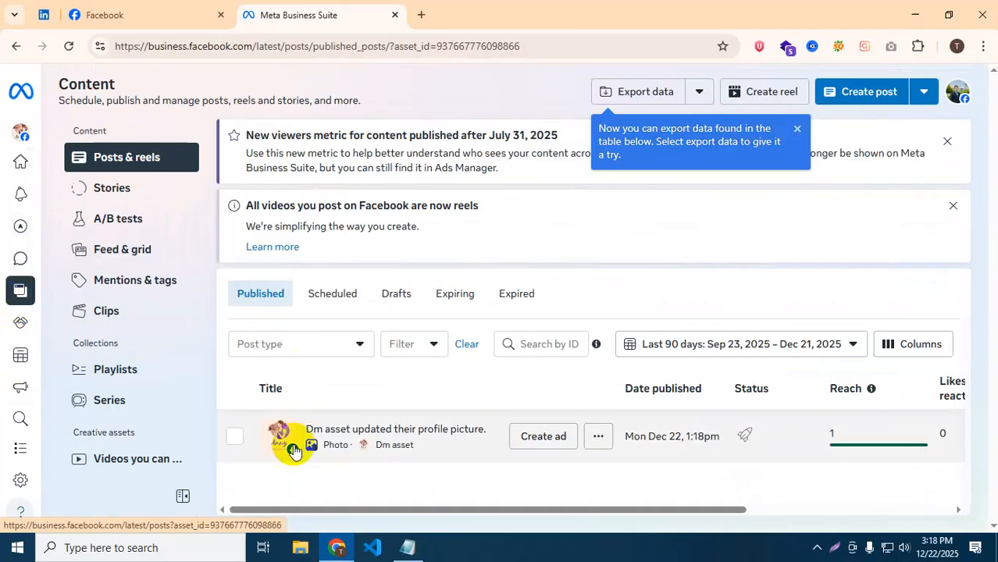
{"action": "left_click_drag", "start_coordinate": [298, 515], "coordinate": [719, 529]}
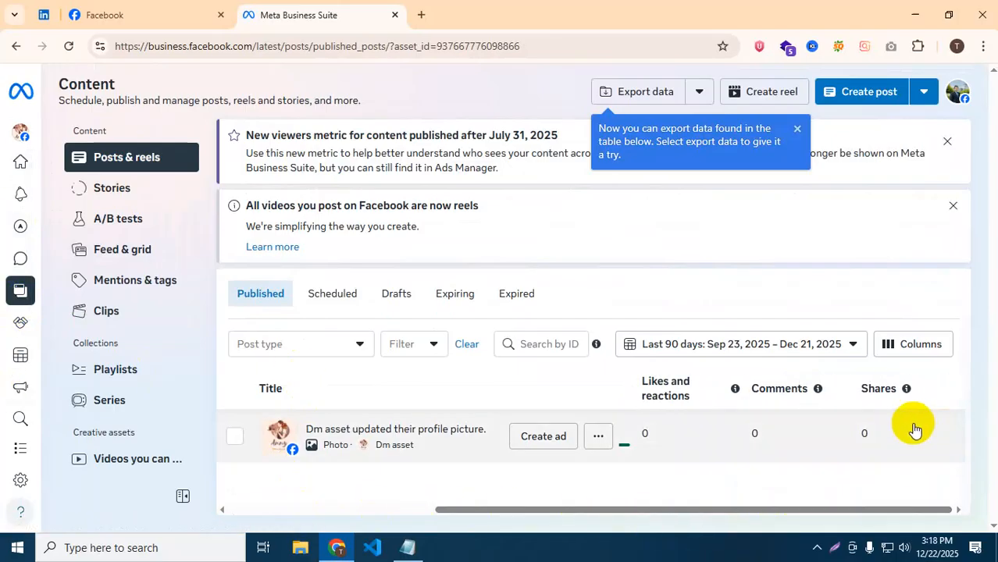
{"action": "left_click_drag", "start_coordinate": [645, 511], "coordinate": [442, 501]}
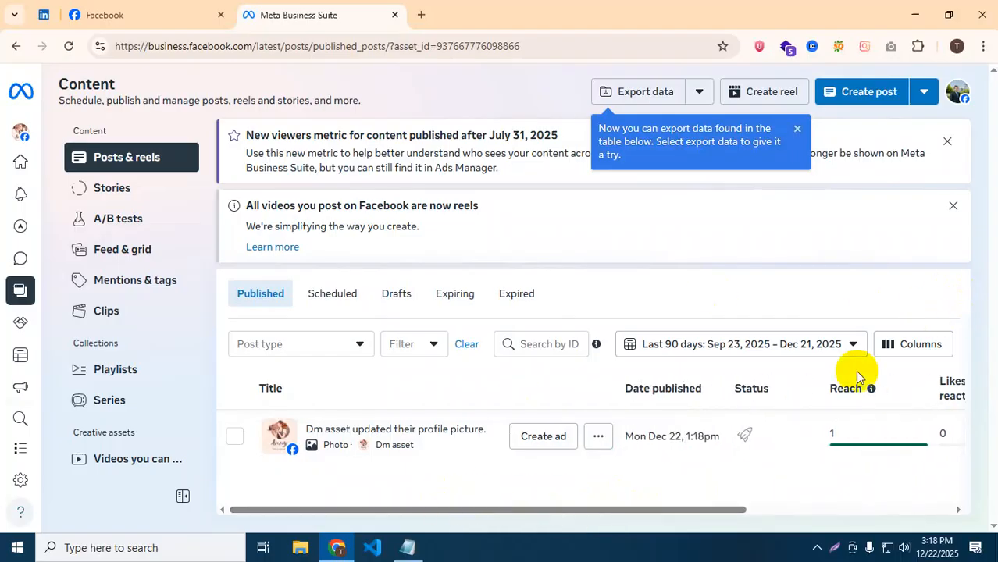
{"action": "left_click", "coordinate": [851, 345]}
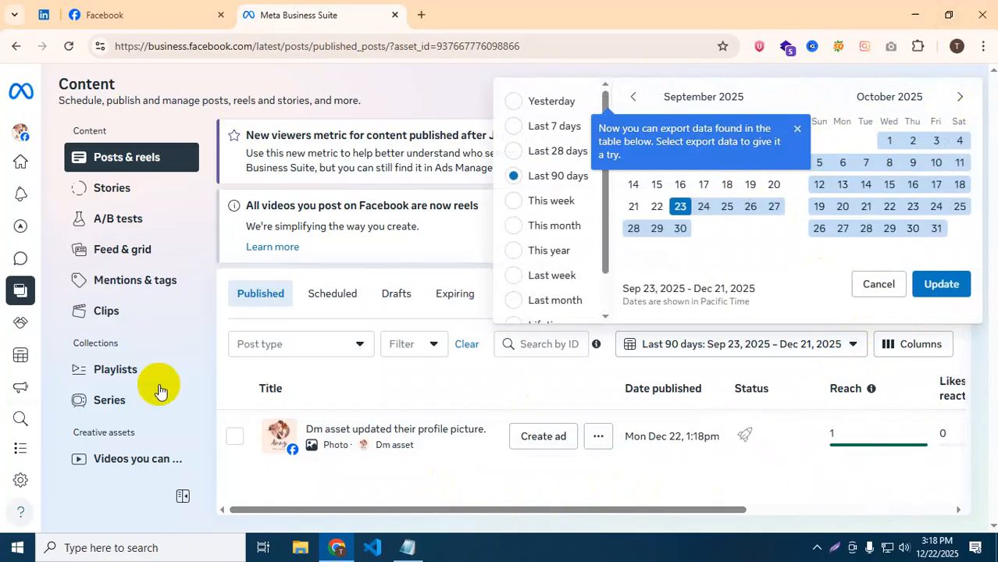
{"action": "left_click", "coordinate": [224, 393]}
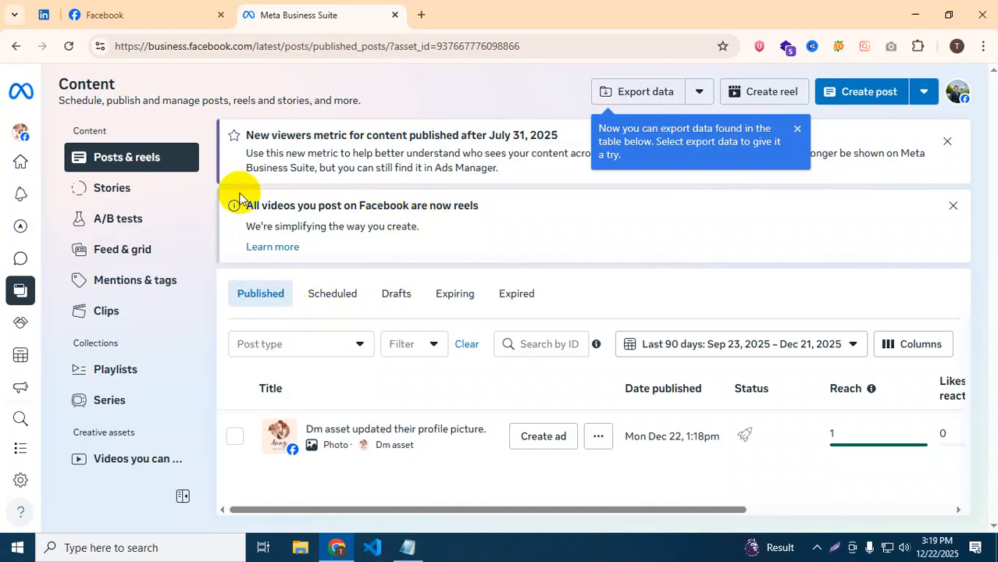
Return to Home and open the Create post composer.
{"action": "left_click", "coordinate": [16, 47]}
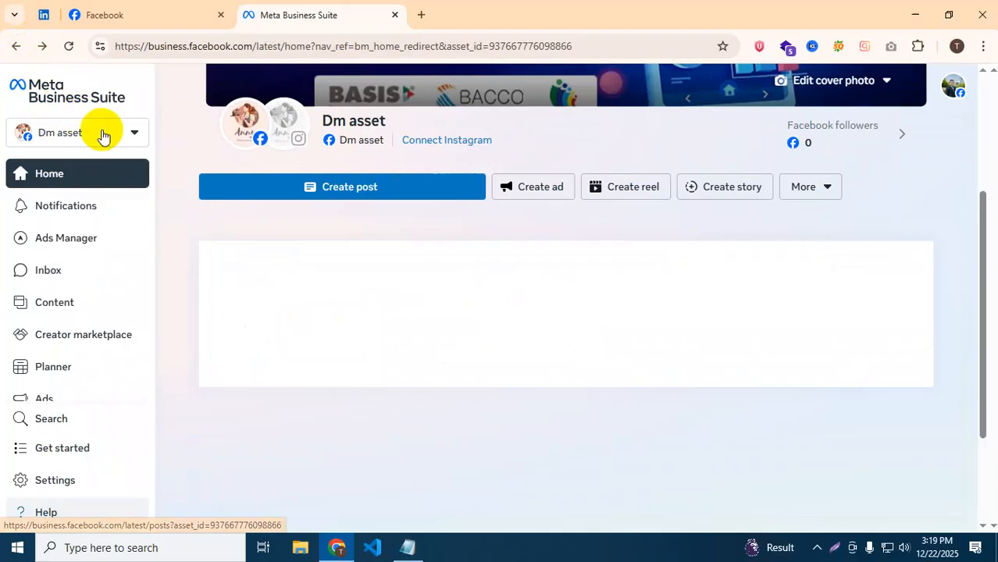
{"action": "left_click", "coordinate": [315, 199]}
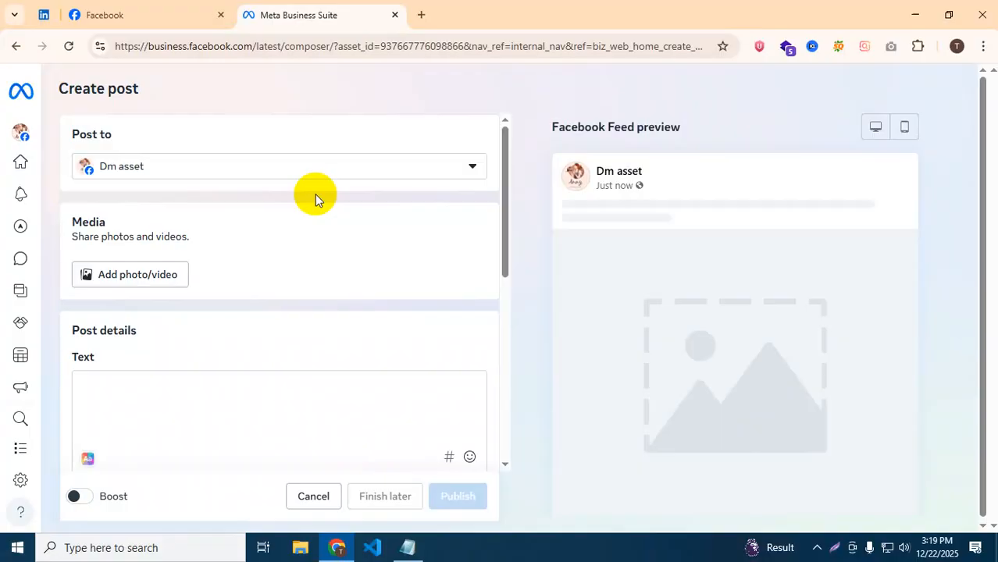
{"action": "scroll", "coordinate": [314, 194], "scroll_direction": "down", "scroll_amount": 2}
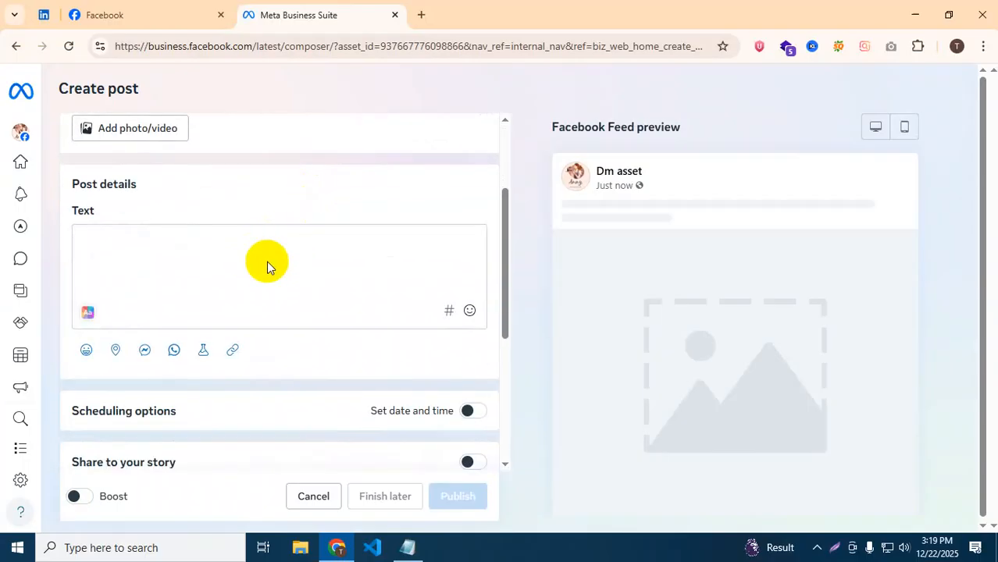
{"action": "scroll", "coordinate": [266, 265], "scroll_direction": "up", "scroll_amount": 2}
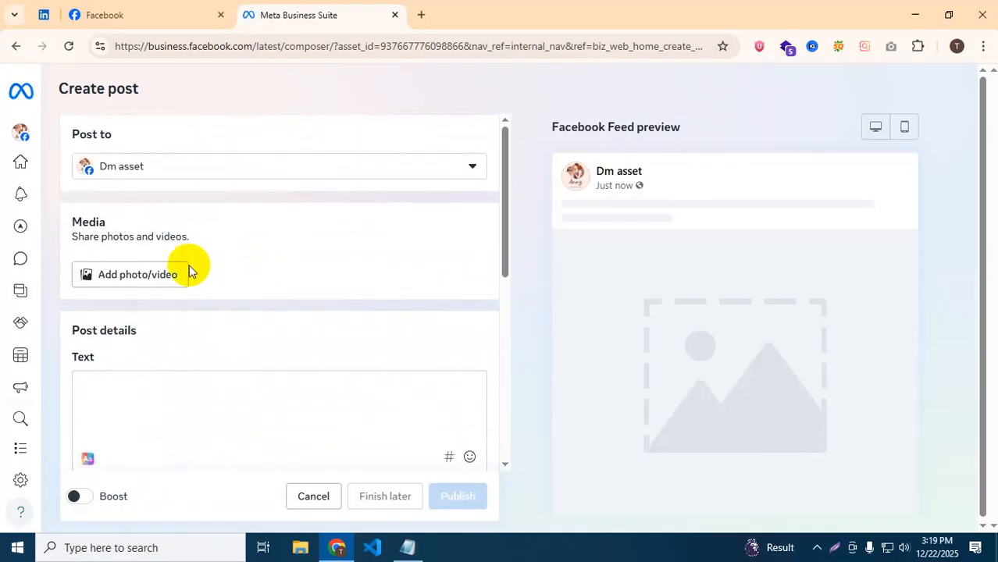
Check the Post to account list, then go back and reopen an empty Create post composer.
{"action": "left_click", "coordinate": [220, 173]}
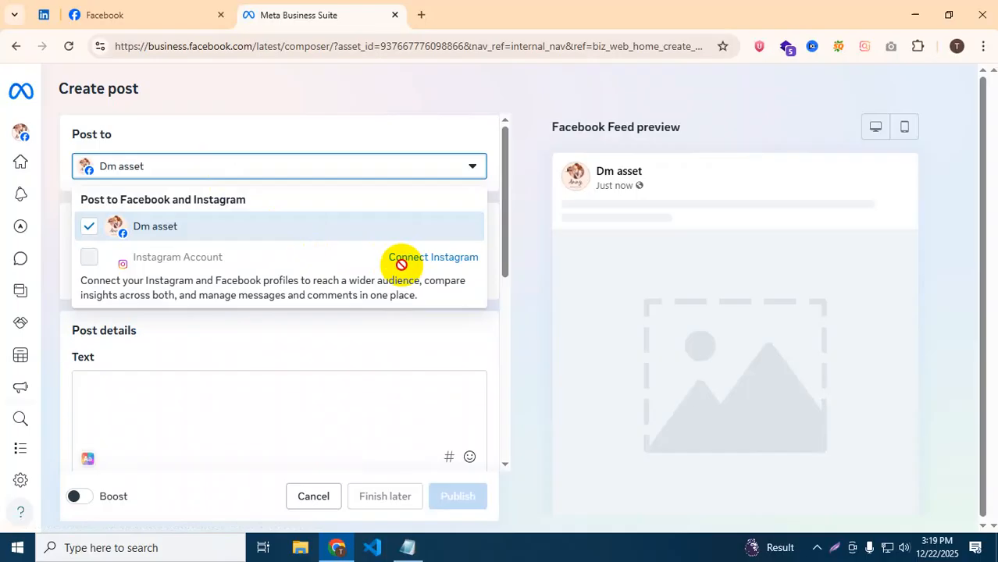
{"action": "left_click", "coordinate": [512, 146]}
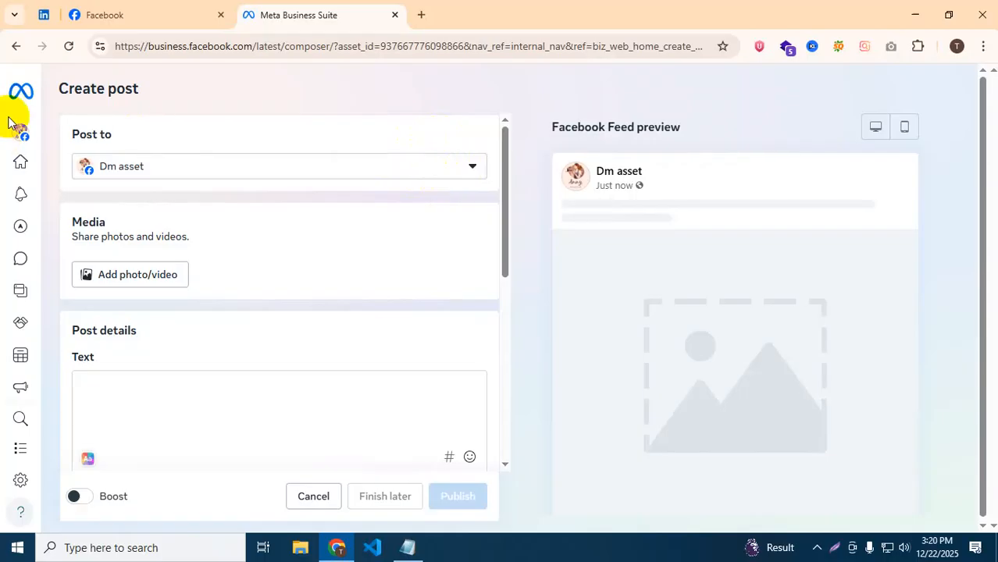
{"action": "left_click", "coordinate": [16, 46]}
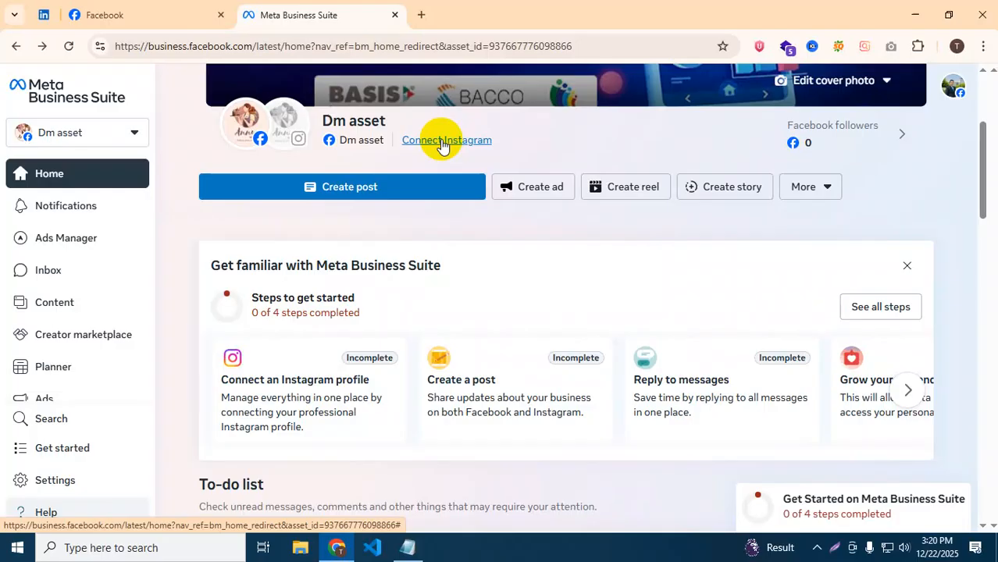
{"action": "left_click", "coordinate": [392, 191]}
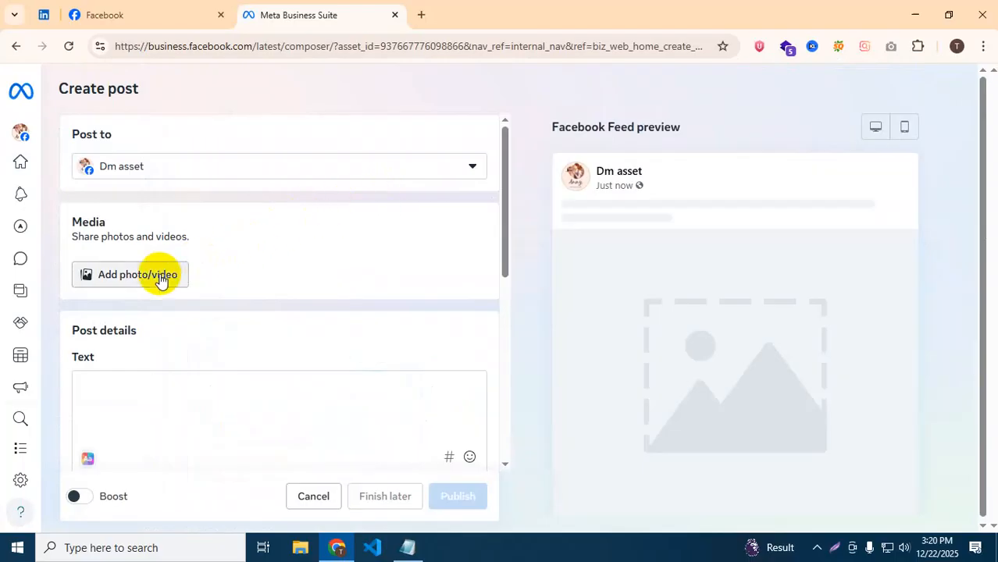
Turn on Set date and time so the post is scheduled for Dec 22, 2025, 03:41 PM.
{"action": "scroll", "coordinate": [173, 313], "scroll_direction": "down", "scroll_amount": 1}
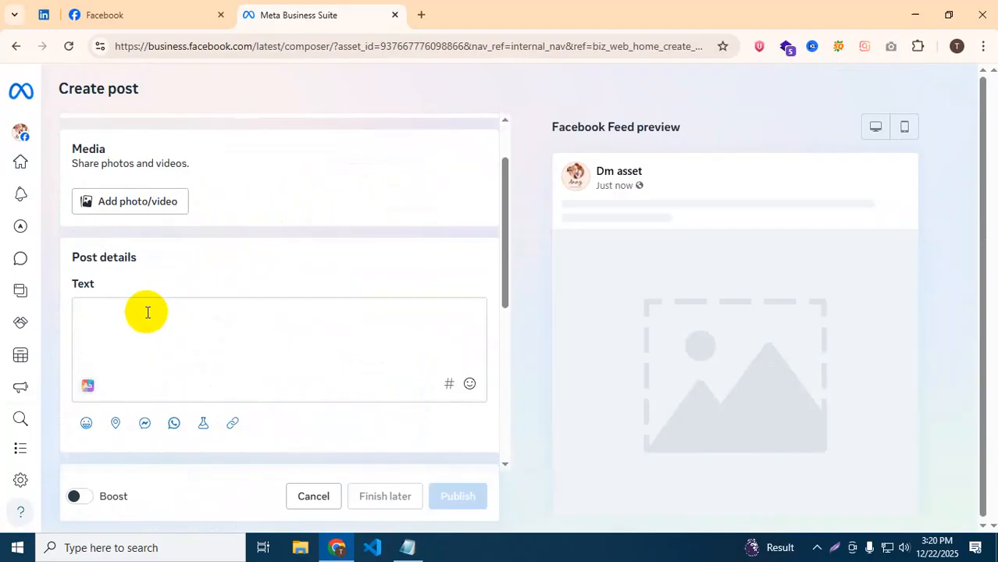
{"action": "scroll", "coordinate": [148, 311], "scroll_direction": "down", "scroll_amount": 1}
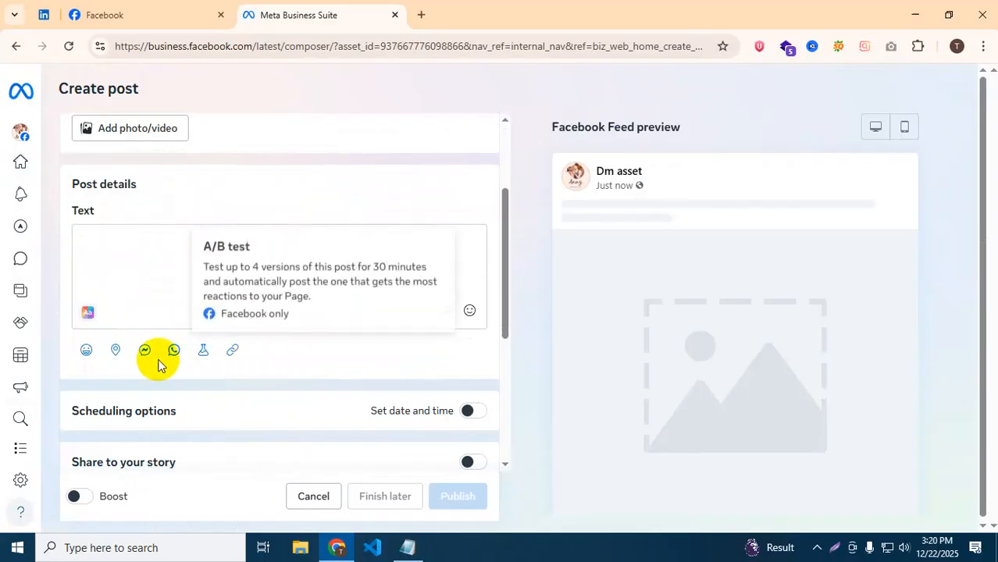
{"action": "scroll", "coordinate": [278, 345], "scroll_direction": "down", "scroll_amount": 1}
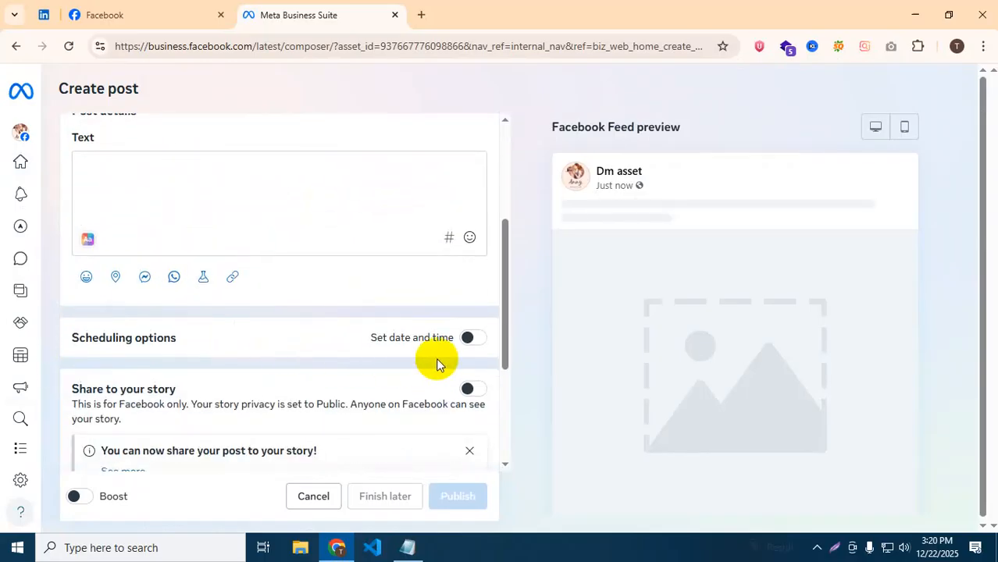
{"action": "left_click", "coordinate": [475, 344]}
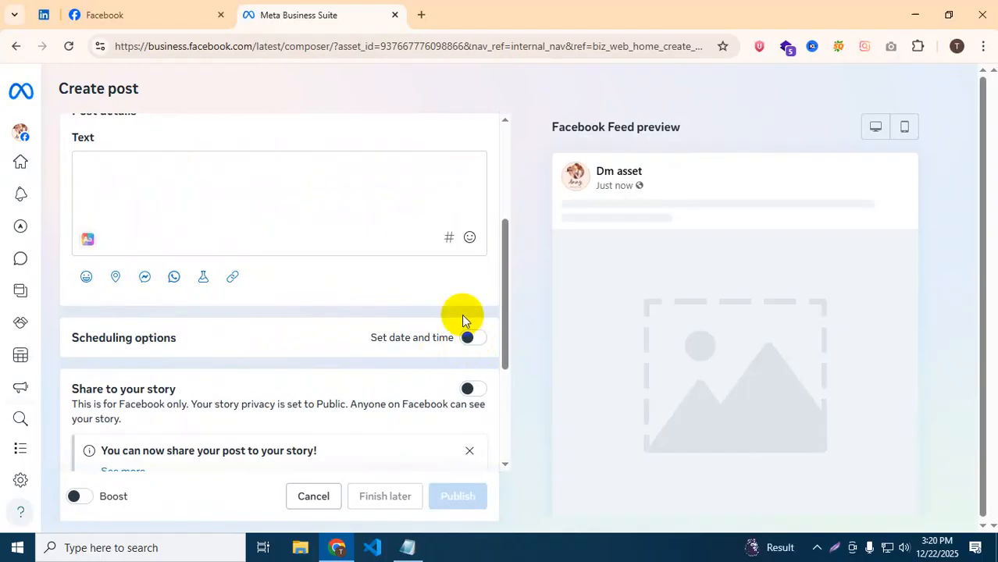
{"action": "left_click", "coordinate": [473, 342]}
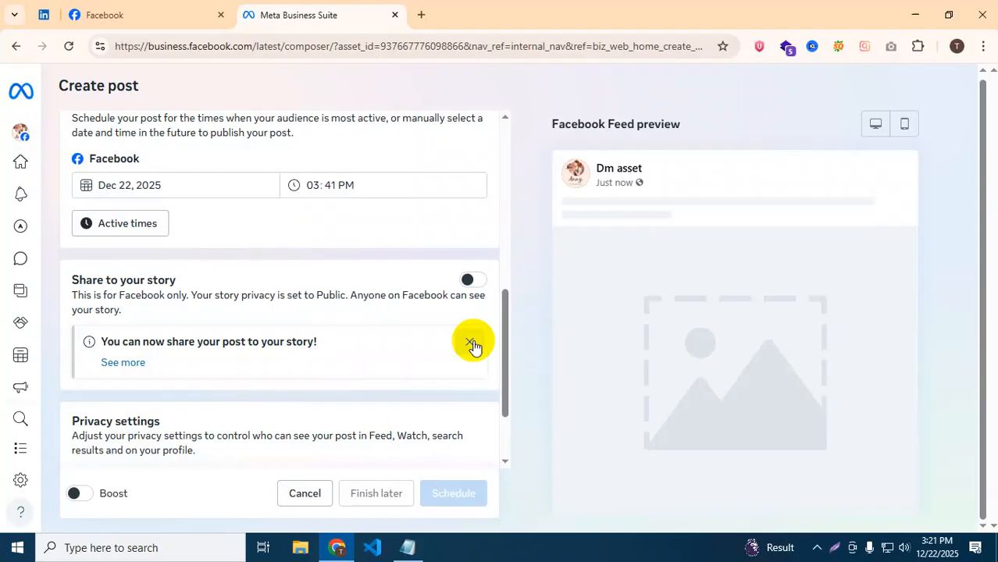
{"action": "scroll", "coordinate": [344, 328], "scroll_direction": "down", "scroll_amount": 2}
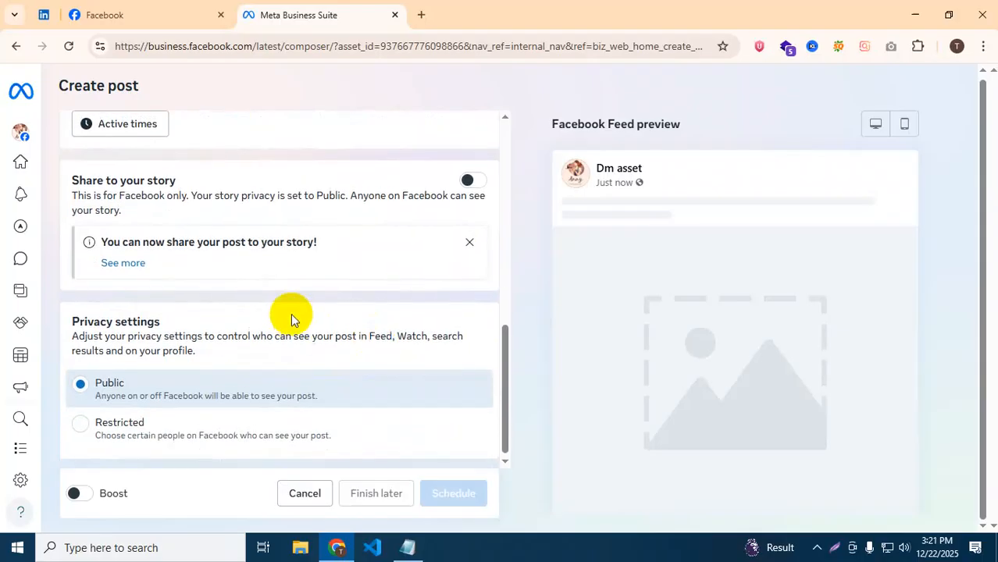
{"action": "scroll", "coordinate": [265, 304], "scroll_direction": "up", "scroll_amount": 5}
{"action": "scroll", "coordinate": [265, 320], "scroll_direction": "down", "scroll_amount": 2}
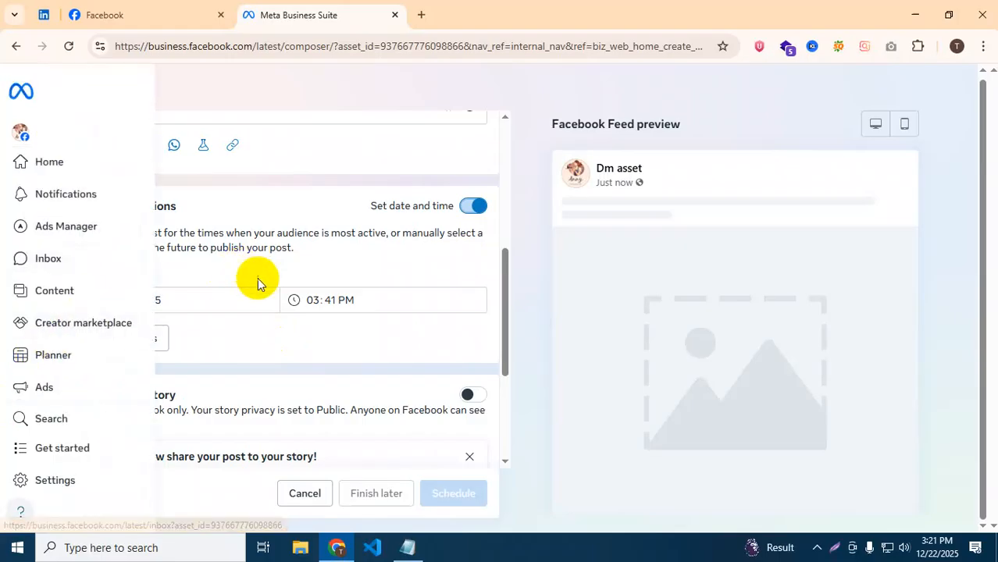
{"action": "scroll", "coordinate": [259, 279], "scroll_direction": "up", "scroll_amount": 3}
Enter the post text 'yhASFGeyukawgeyukwgythfewg'.
{"action": "left_click", "coordinate": [156, 261]}
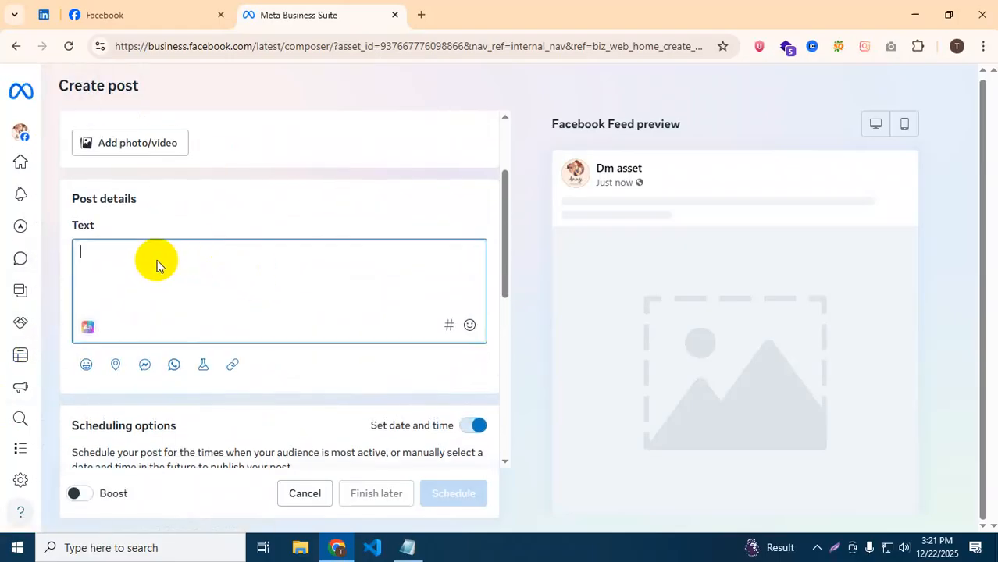
{"action": "type", "text": "yhASFGeyukawgeyukwgythfewg"}
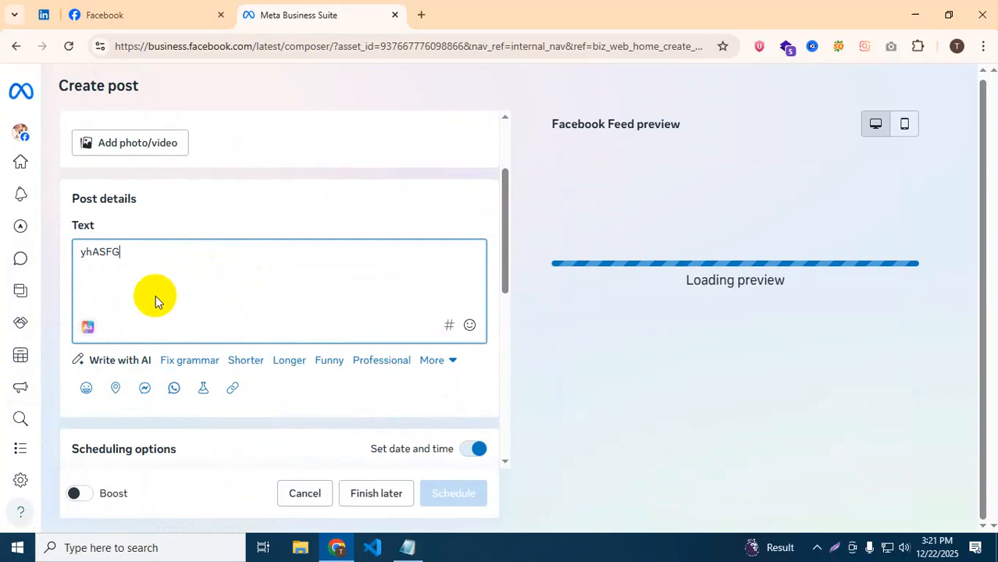
{"action": "scroll", "coordinate": [155, 295], "scroll_direction": "up", "scroll_amount": 2}
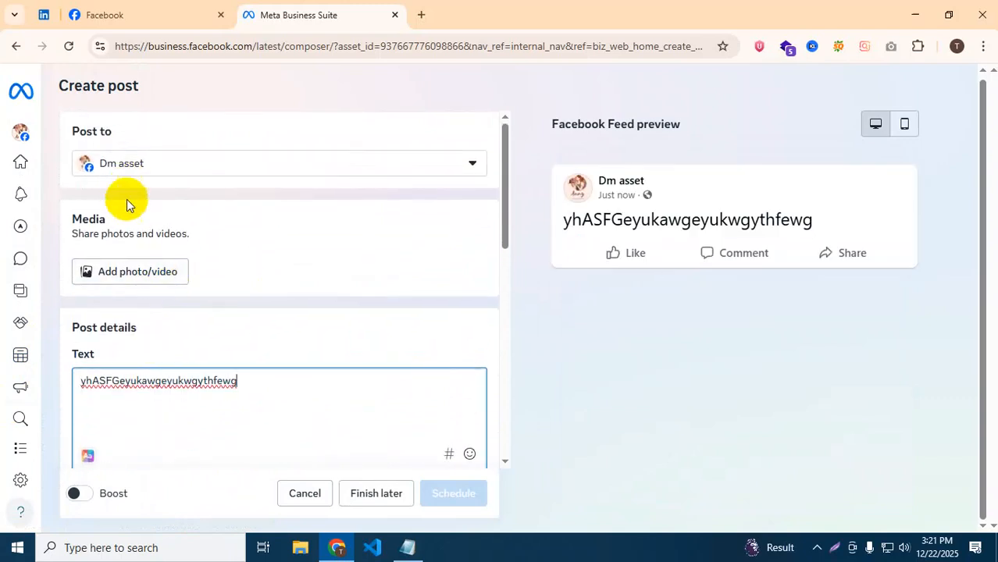
{"action": "left_click", "coordinate": [115, 270]}
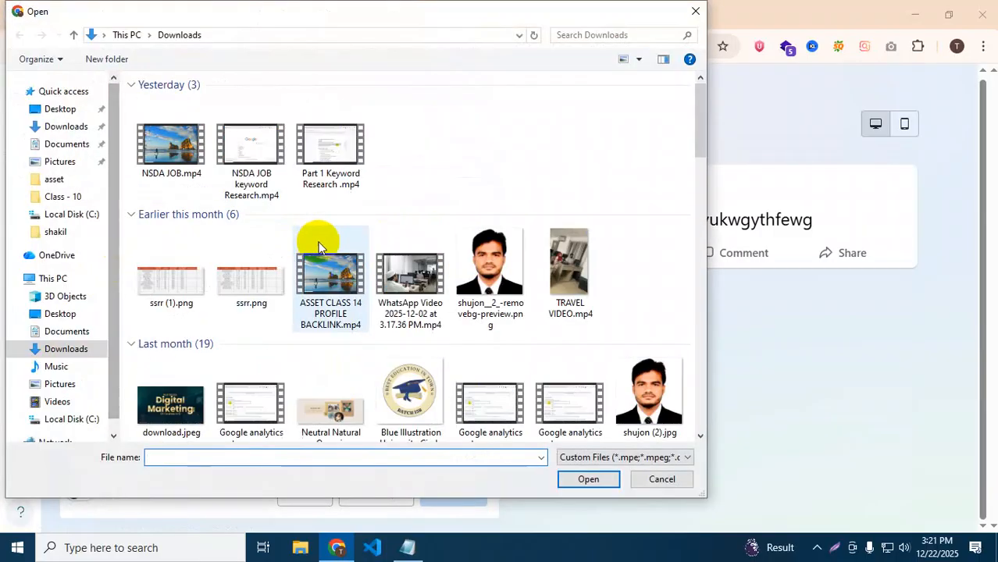
Browse the Downloads folder's videos and images, then upload a chosen image to the post.
{"action": "left_click", "coordinate": [332, 281]}
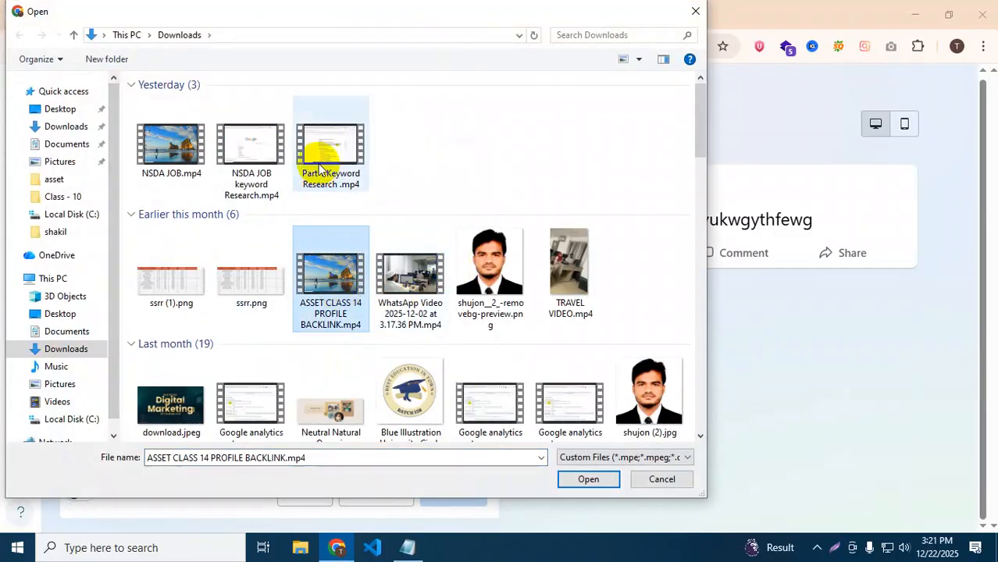
{"action": "left_click", "coordinate": [570, 265]}
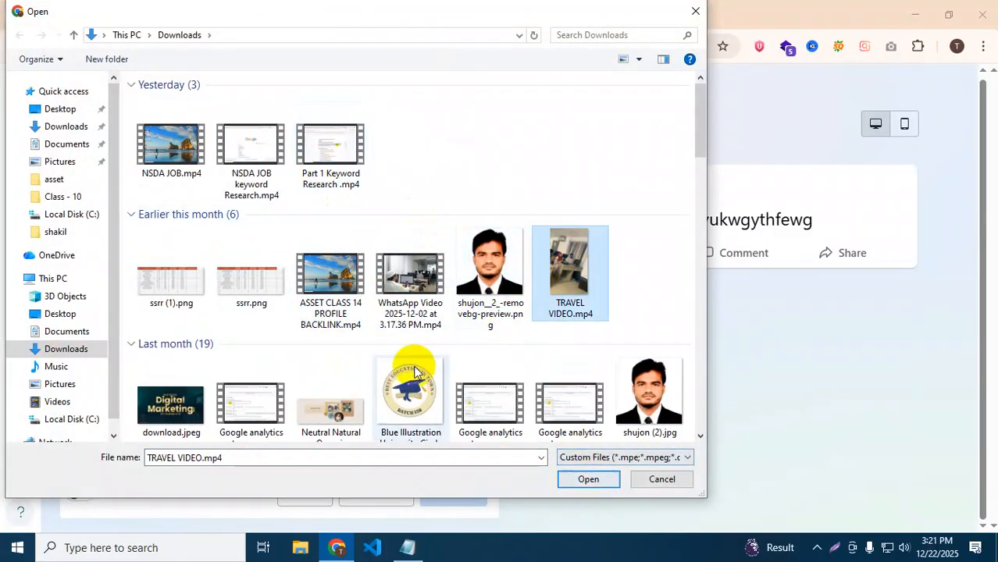
{"action": "scroll", "coordinate": [217, 324], "scroll_direction": "down", "scroll_amount": 3}
{"action": "scroll", "coordinate": [217, 324], "scroll_direction": "down", "scroll_amount": 2}
{"action": "left_click", "coordinate": [164, 144]}
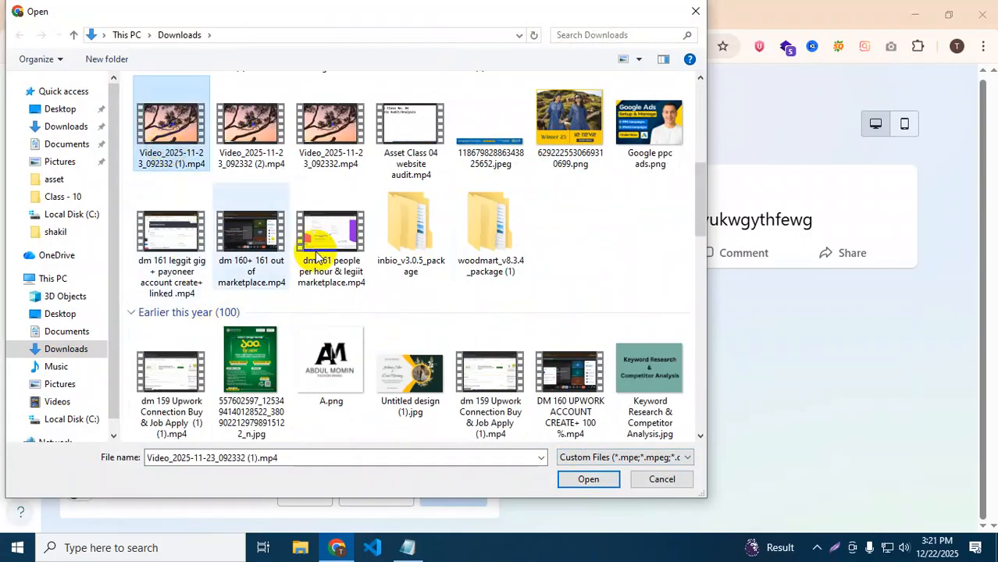
{"action": "scroll", "coordinate": [545, 288], "scroll_direction": "up", "scroll_amount": 5}
{"action": "scroll", "coordinate": [268, 290], "scroll_direction": "down", "scroll_amount": 3}
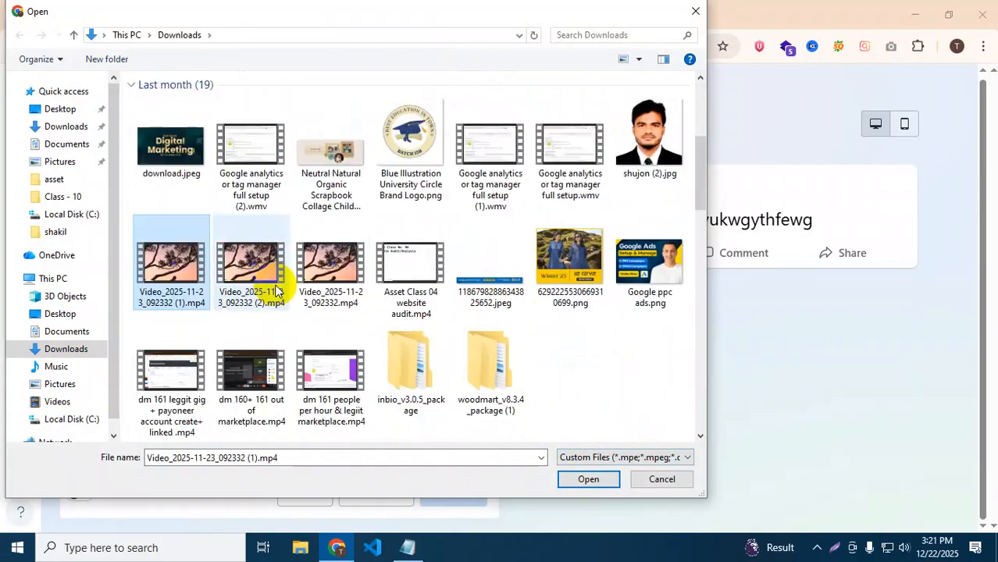
{"action": "left_click", "coordinate": [570, 269]}
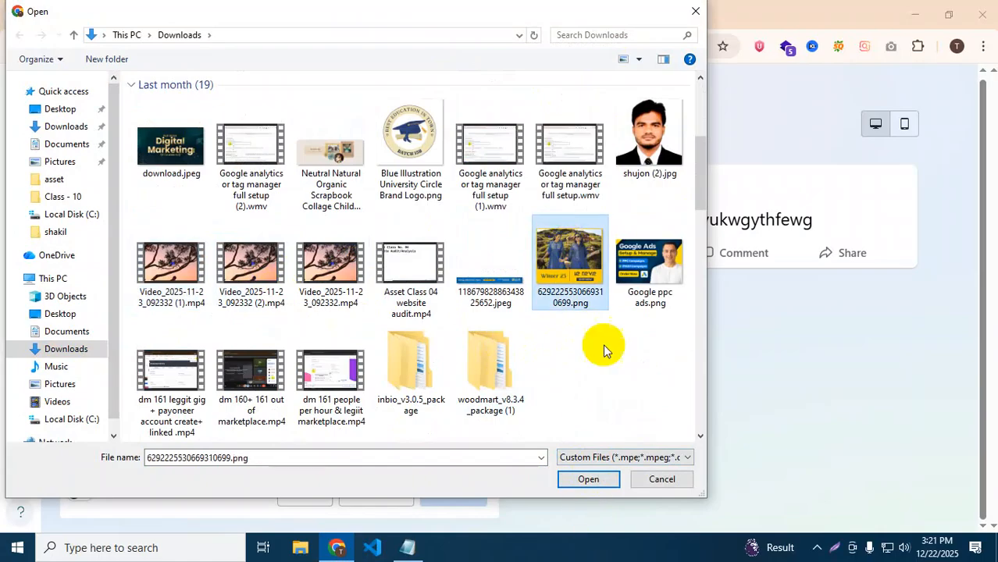
{"action": "left_click", "coordinate": [638, 259]}
{"action": "left_click", "coordinate": [580, 483]}
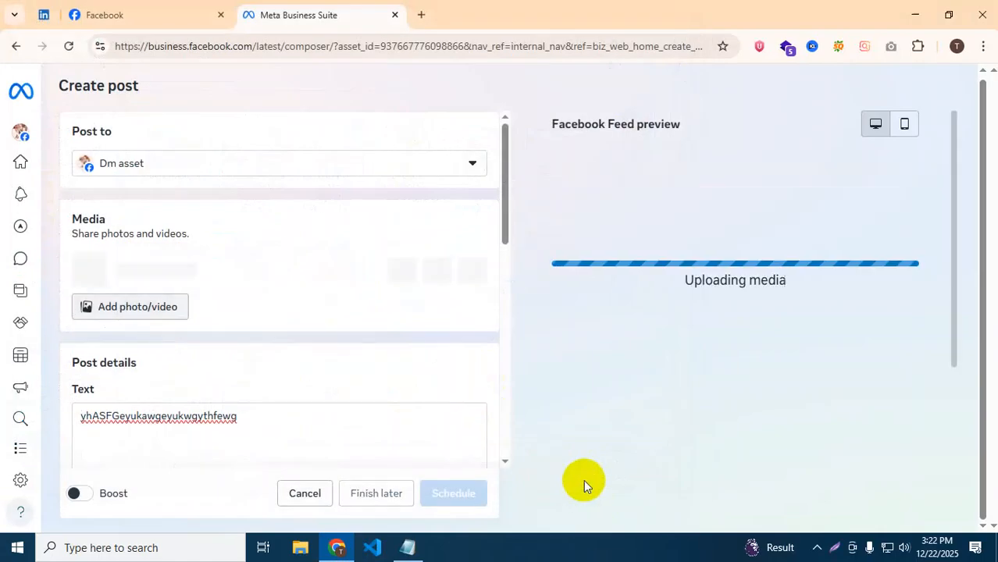
Change the publish hour to 10 for Dec 22, 2025, 10:41 PM and schedule the post.
{"action": "scroll", "coordinate": [341, 387], "scroll_direction": "down", "scroll_amount": 2}
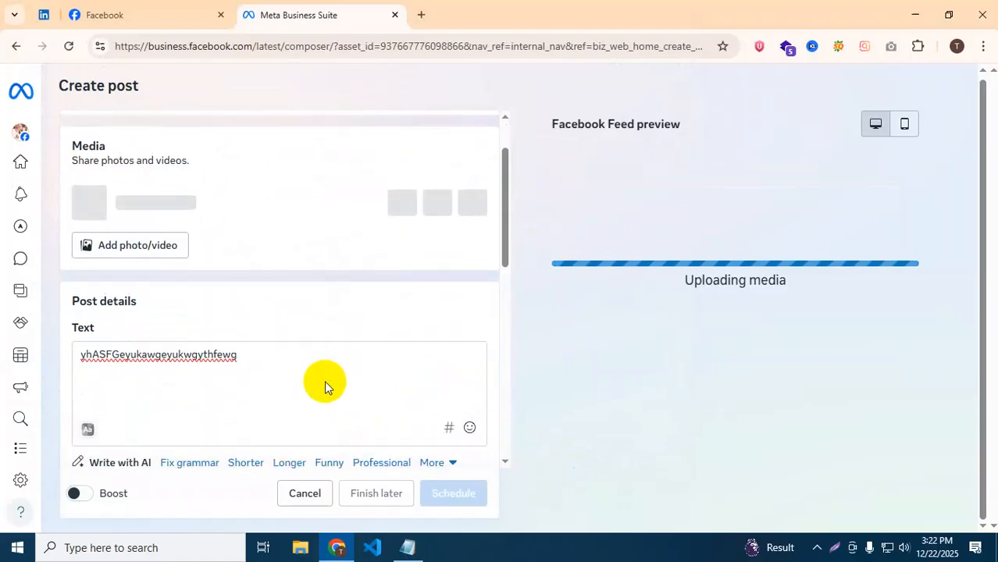
{"action": "scroll", "coordinate": [324, 381], "scroll_direction": "down", "scroll_amount": 4}
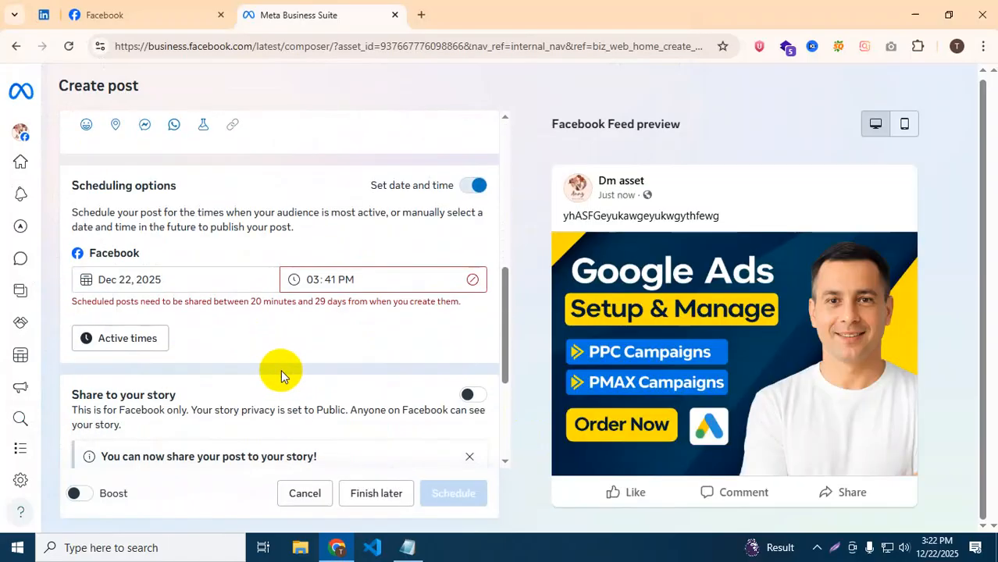
{"action": "left_click", "coordinate": [324, 279]}
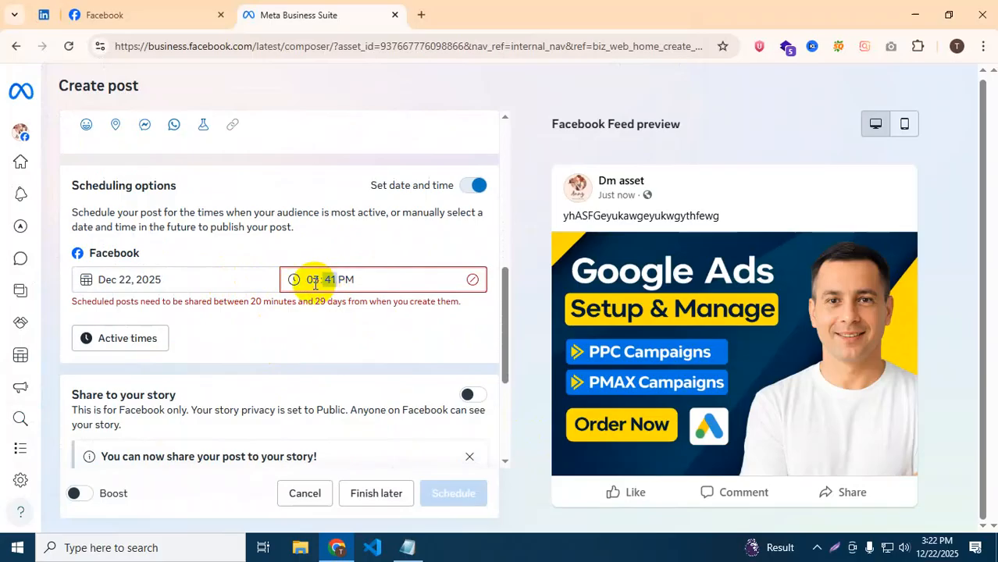
{"action": "left_click", "coordinate": [316, 285]}
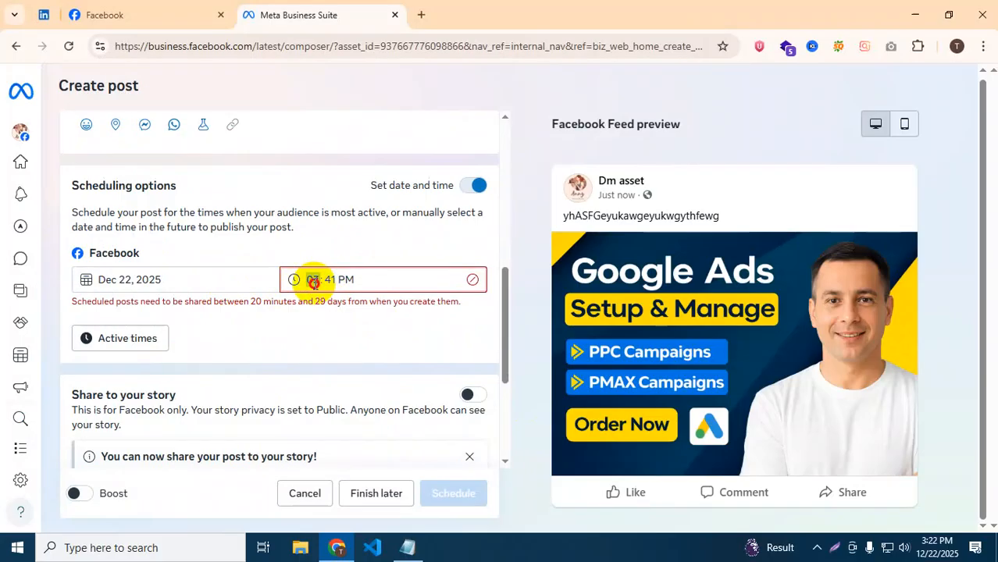
{"action": "type", "text": "10"}
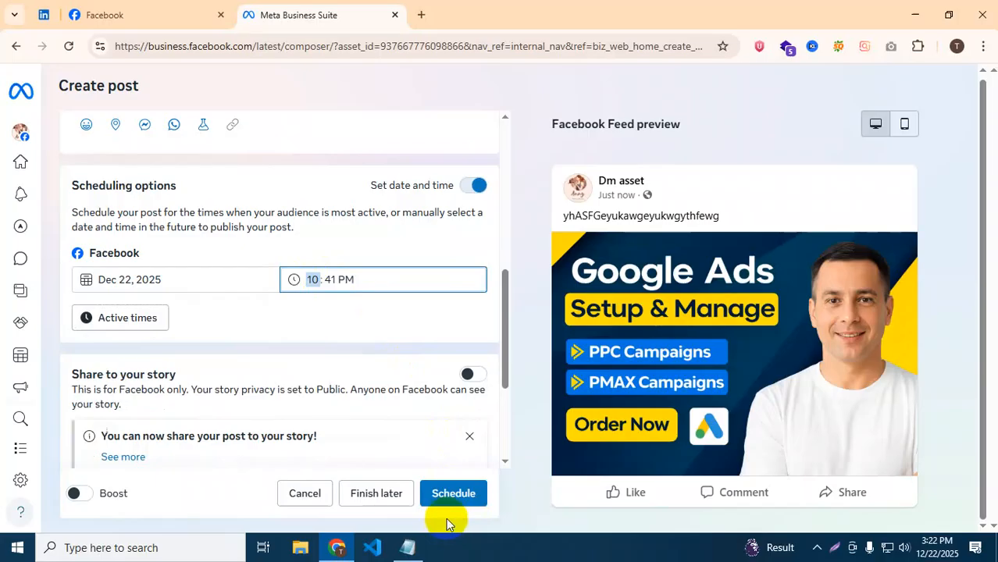
{"action": "left_click", "coordinate": [446, 493]}
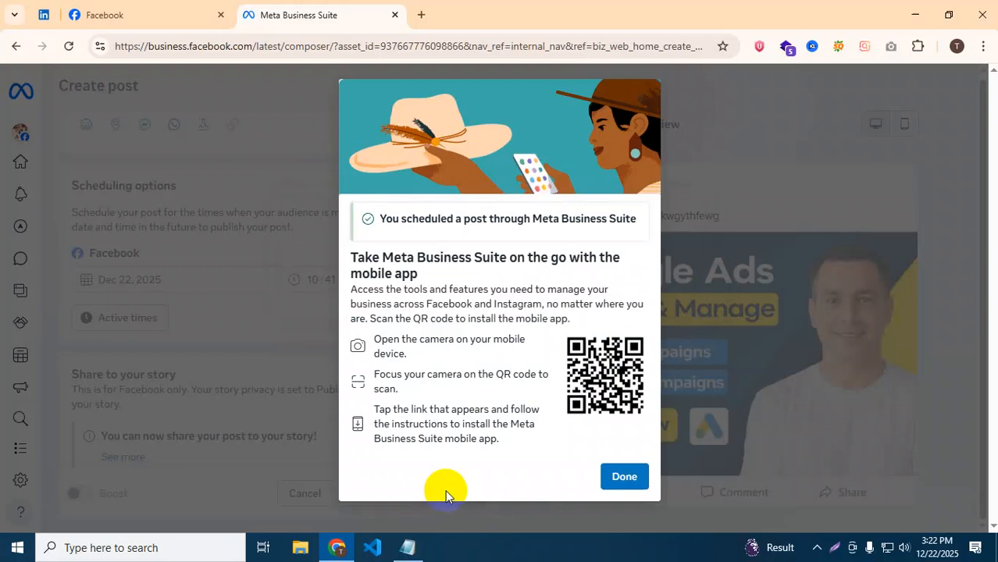
Close the scheduling confirmation and start another post from the Planner.
{"action": "left_click", "coordinate": [613, 479]}
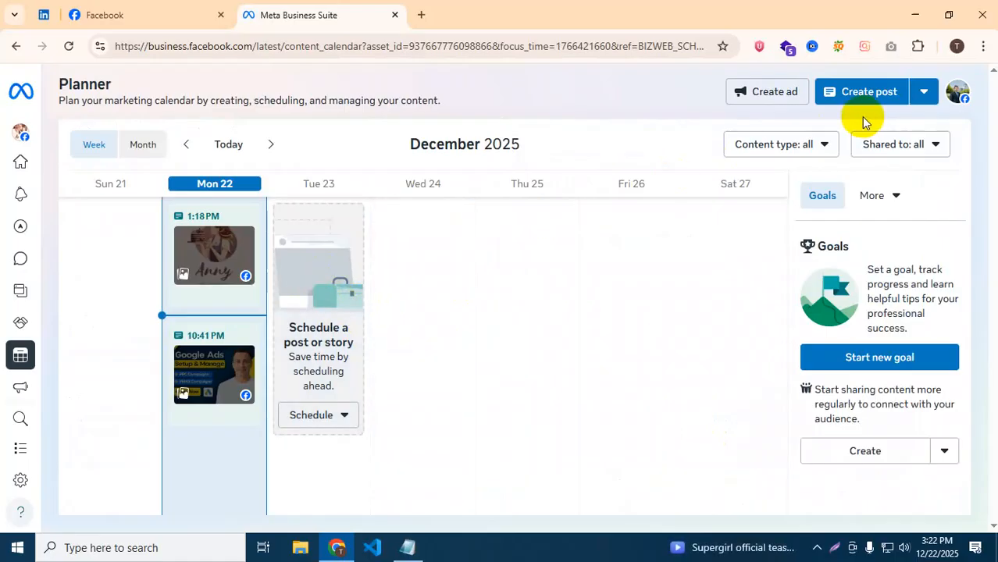
{"action": "left_click", "coordinate": [846, 97]}
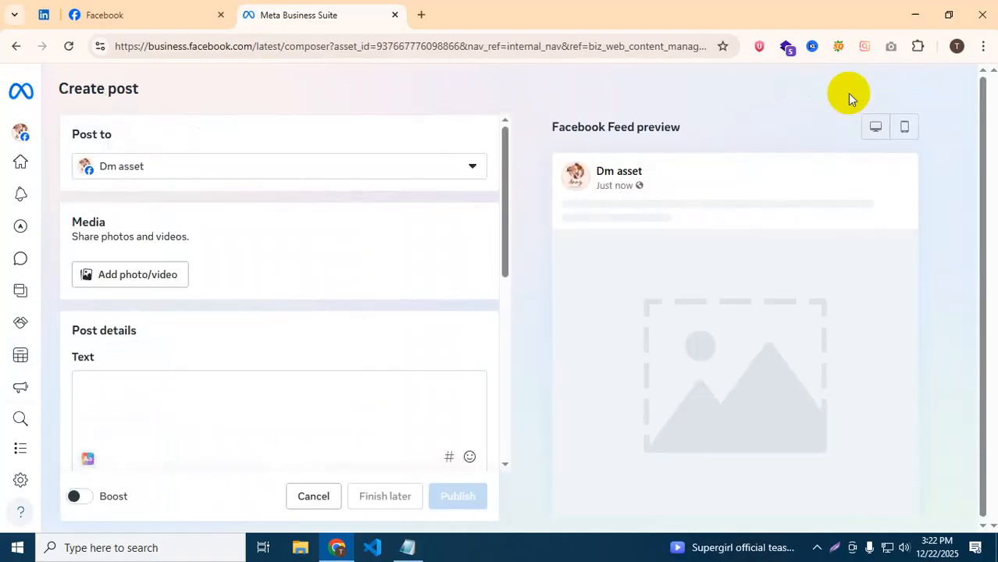
Switch on Set date and time in the new post's scheduling options.
{"action": "scroll", "coordinate": [164, 334], "scroll_direction": "down", "scroll_amount": 3}
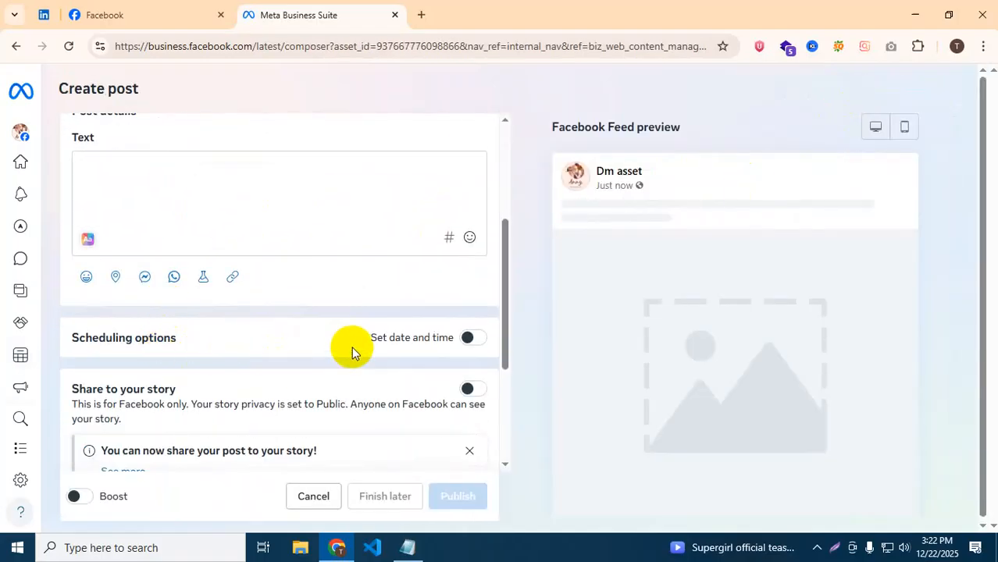
{"action": "left_click", "coordinate": [474, 337]}
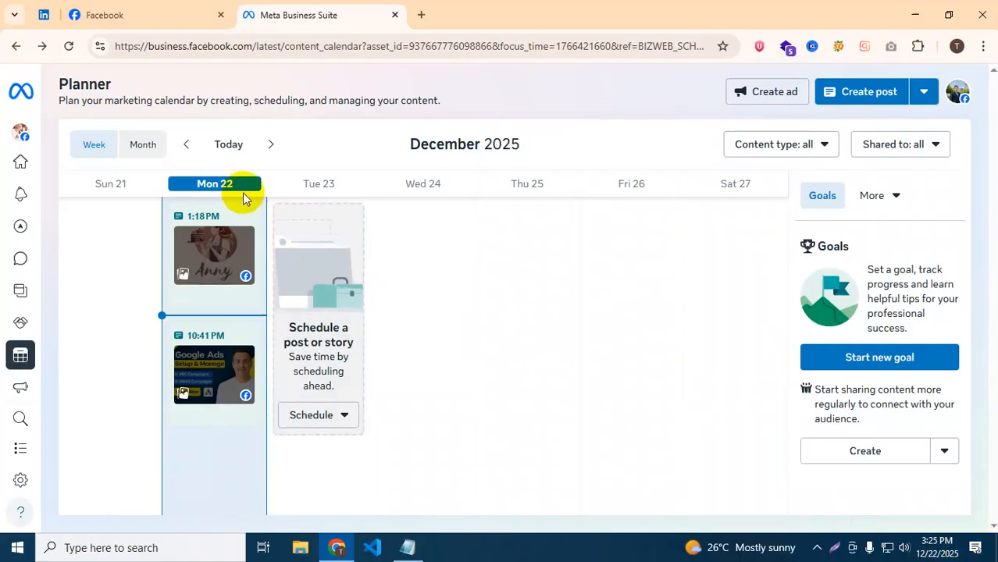
Open and dismiss Chrome's tab list, then go back to the post composer.
{"action": "left_click", "coordinate": [14, 14]}
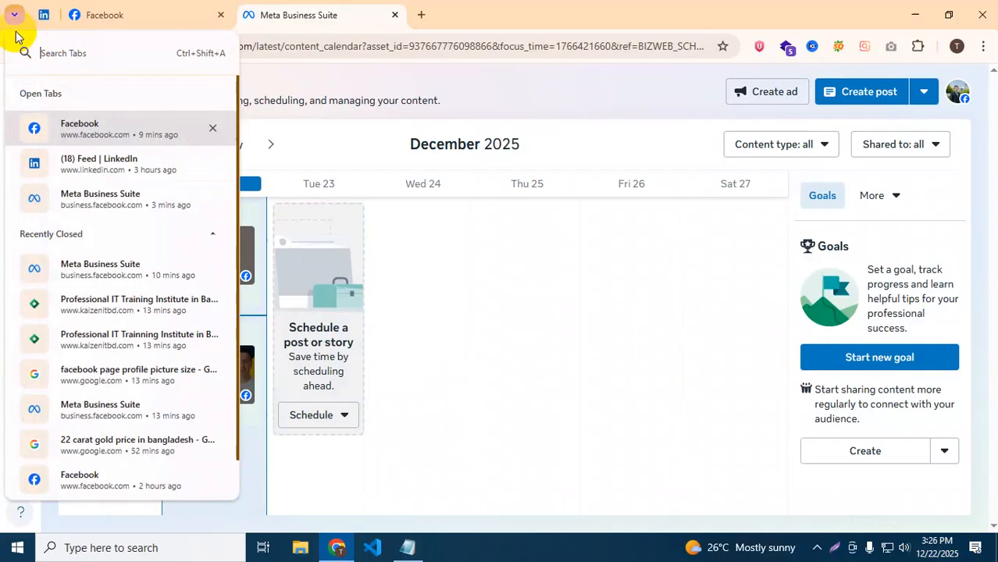
{"action": "left_click", "coordinate": [320, 80]}
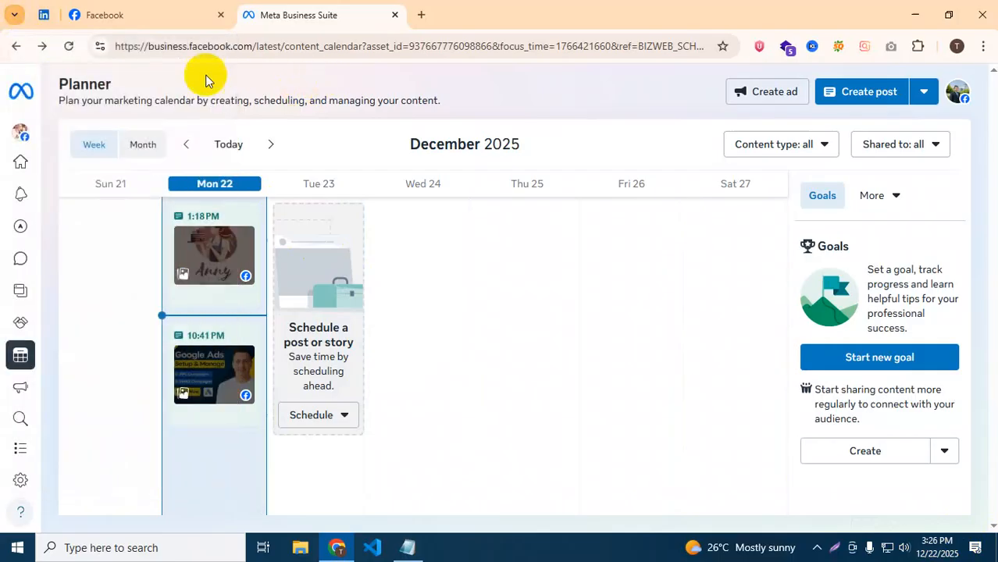
{"action": "left_click", "coordinate": [17, 45]}
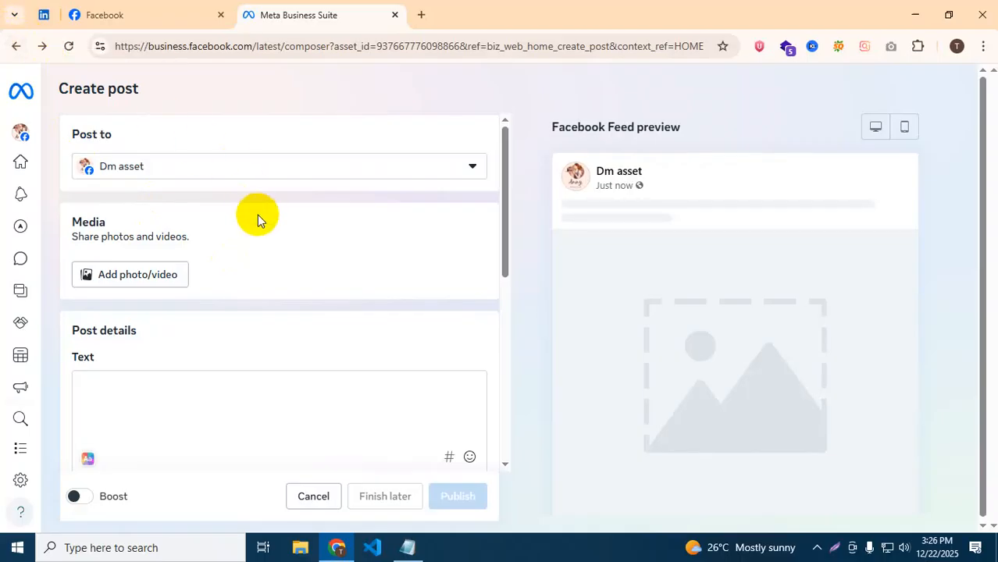
Publish a text-only post reading 'jhAWFl8yr37uikrwe7tgfyhaseghsdjfgksdfgjjndgv' immediately.
{"action": "scroll", "coordinate": [242, 214], "scroll_direction": "down", "scroll_amount": 2}
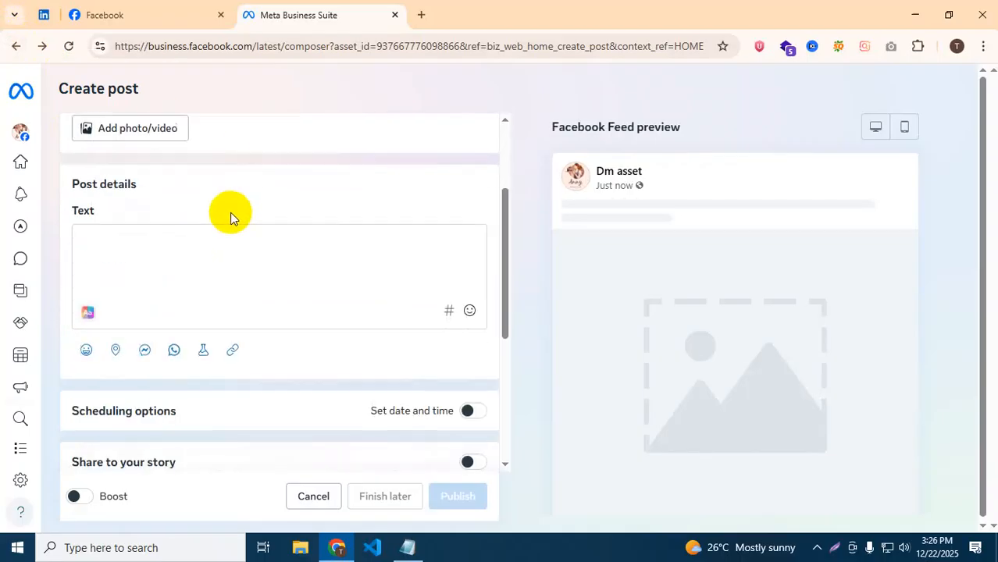
{"action": "scroll", "coordinate": [179, 214], "scroll_direction": "up", "scroll_amount": 2}
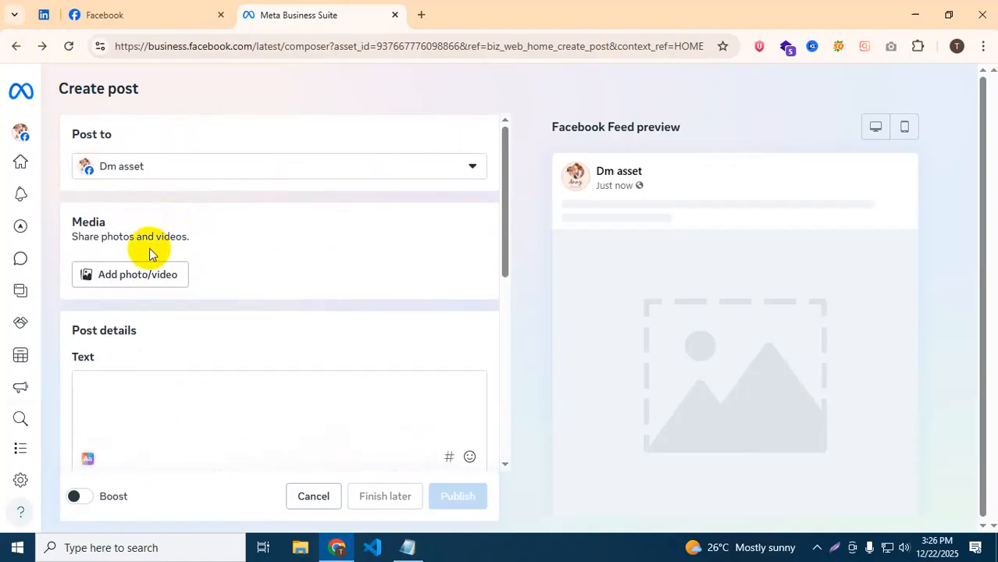
{"action": "scroll", "coordinate": [176, 320], "scroll_direction": "down", "scroll_amount": 1}
{"action": "left_click", "coordinate": [129, 336]}
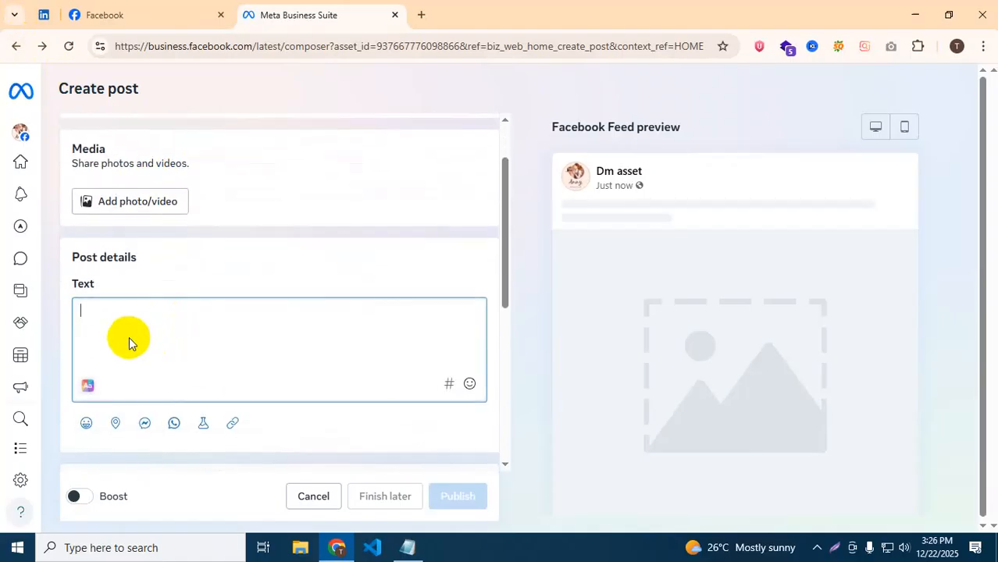
{"action": "type", "text": "jhAWFl8yr"}
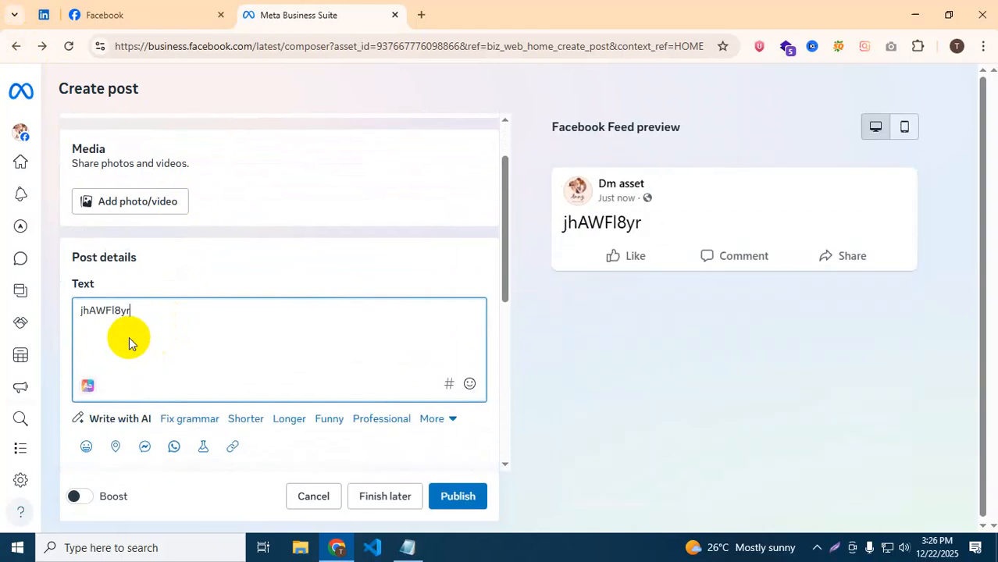
{"action": "type", "text": "37uikrwe7tgfyhaseghsdjfgksdfgjjndgv"}
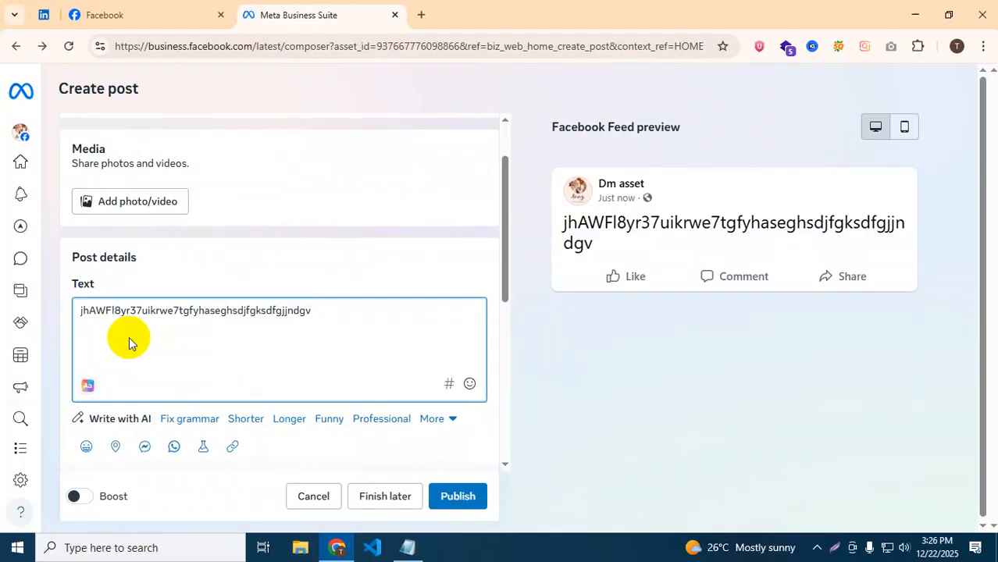
{"action": "left_click", "coordinate": [455, 505]}
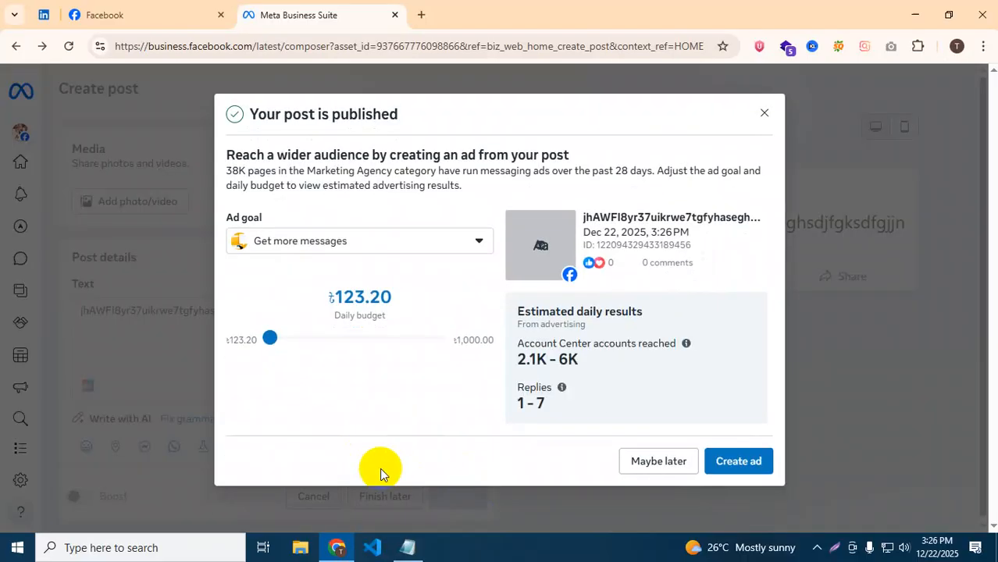
Open Create ad for the published post, then navigate back to the Dm asset Home page.
{"action": "left_click", "coordinate": [734, 462]}
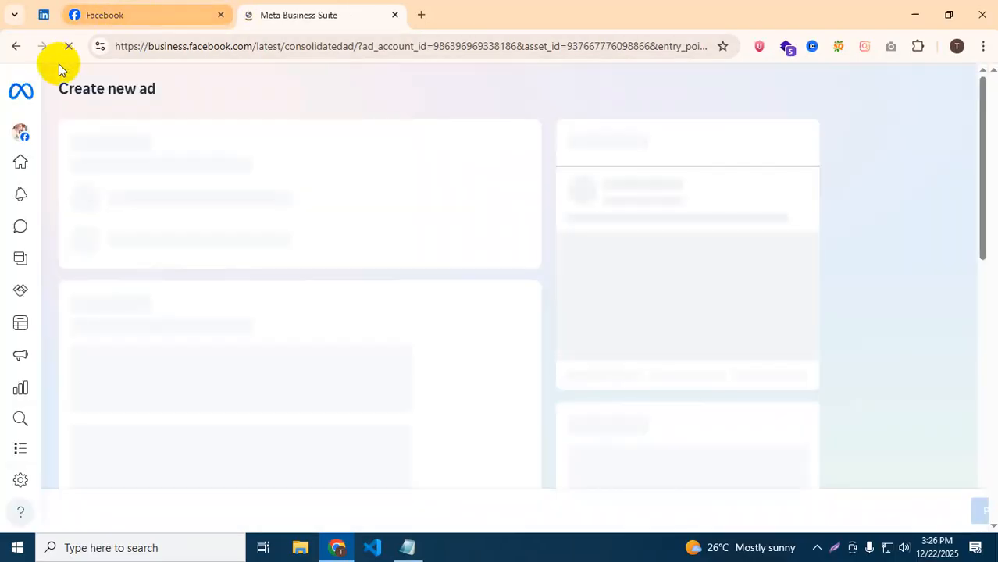
{"action": "left_click", "coordinate": [15, 46]}
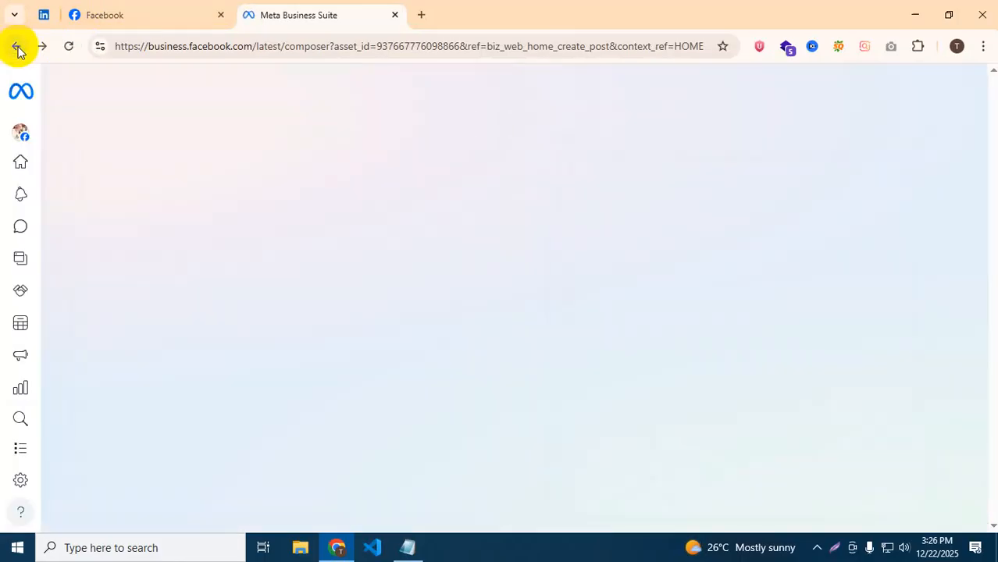
{"action": "left_click", "coordinate": [17, 47]}
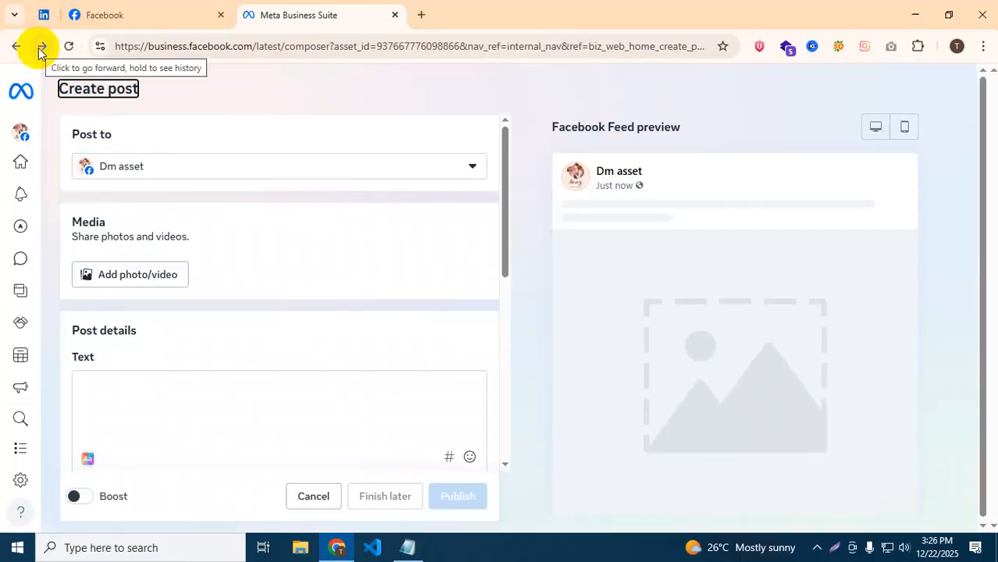
{"action": "left_click", "coordinate": [41, 50]}
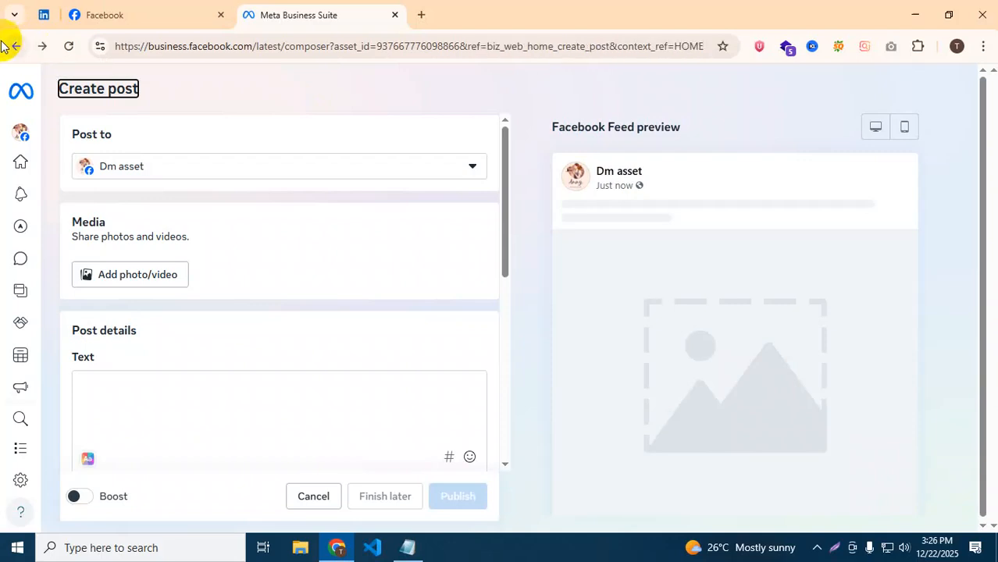
{"action": "left_click", "coordinate": [9, 50]}
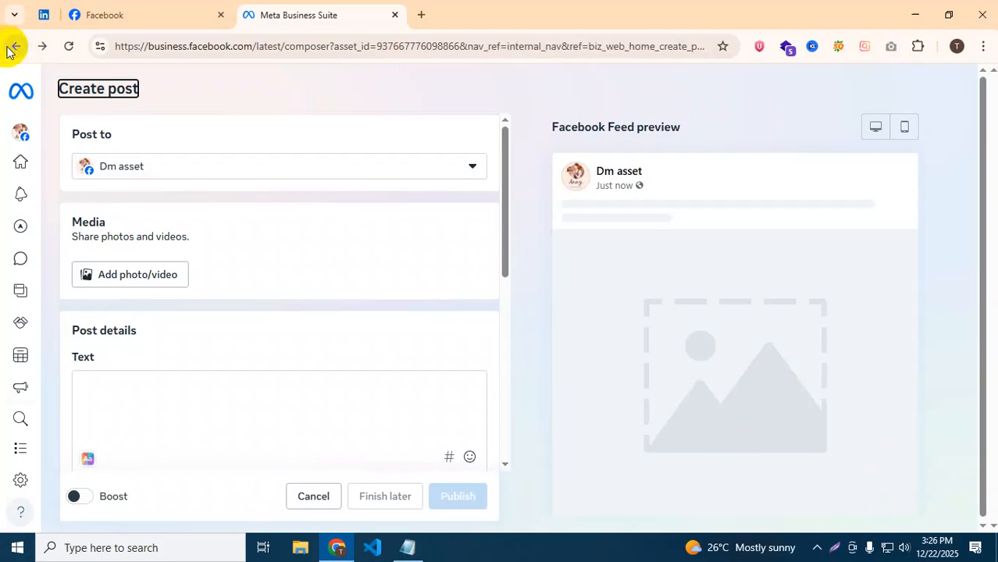
{"action": "left_click", "coordinate": [10, 50]}
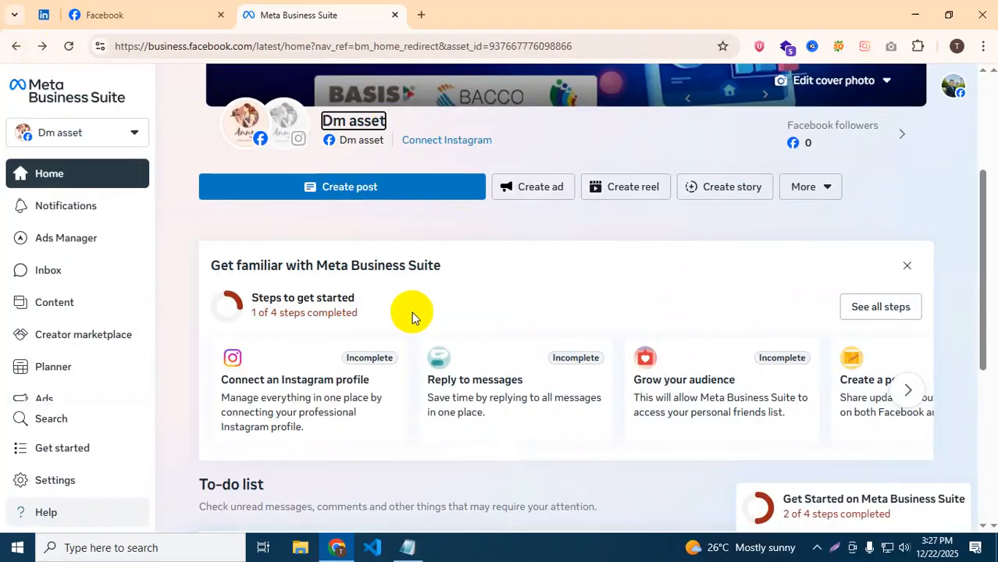
Go from Home to Content to view the Dm asset Page's published posts.
{"action": "scroll", "coordinate": [412, 314], "scroll_direction": "down", "scroll_amount": 1}
{"action": "scroll", "coordinate": [414, 332], "scroll_direction": "up", "scroll_amount": 3}
{"action": "scroll", "coordinate": [467, 370], "scroll_direction": "down", "scroll_amount": 5}
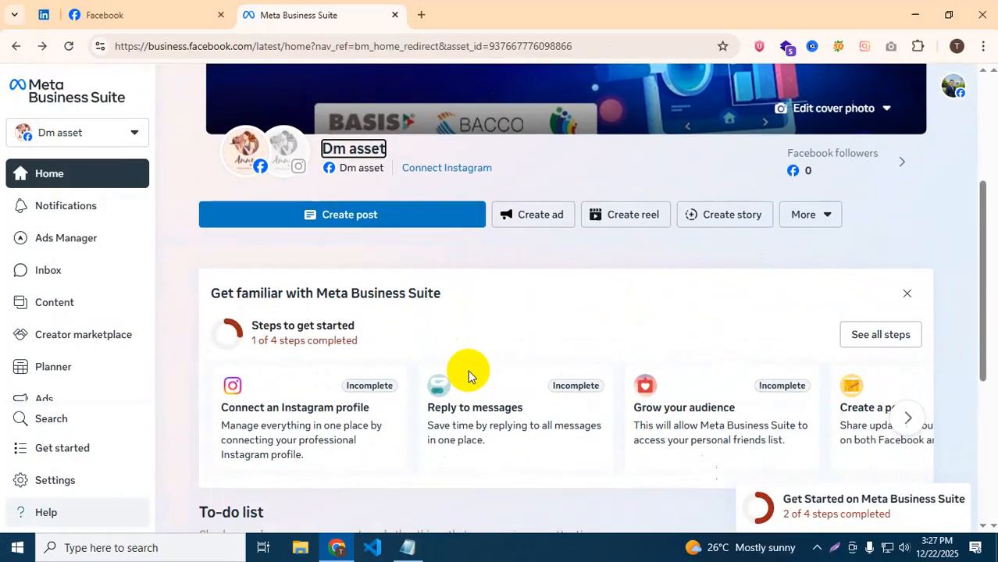
{"action": "scroll", "coordinate": [469, 377], "scroll_direction": "up", "scroll_amount": 4}
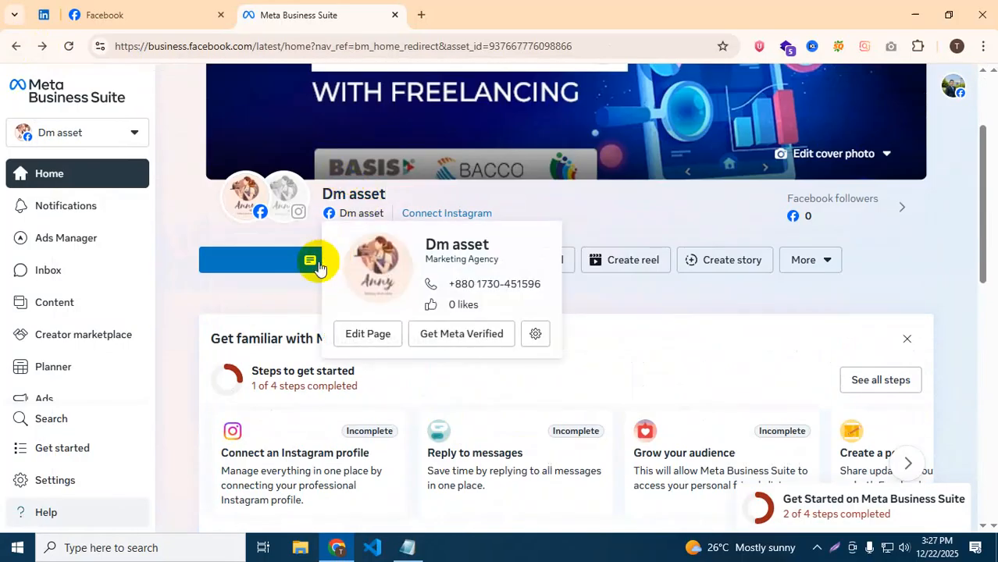
{"action": "scroll", "coordinate": [705, 374], "scroll_direction": "down", "scroll_amount": 4}
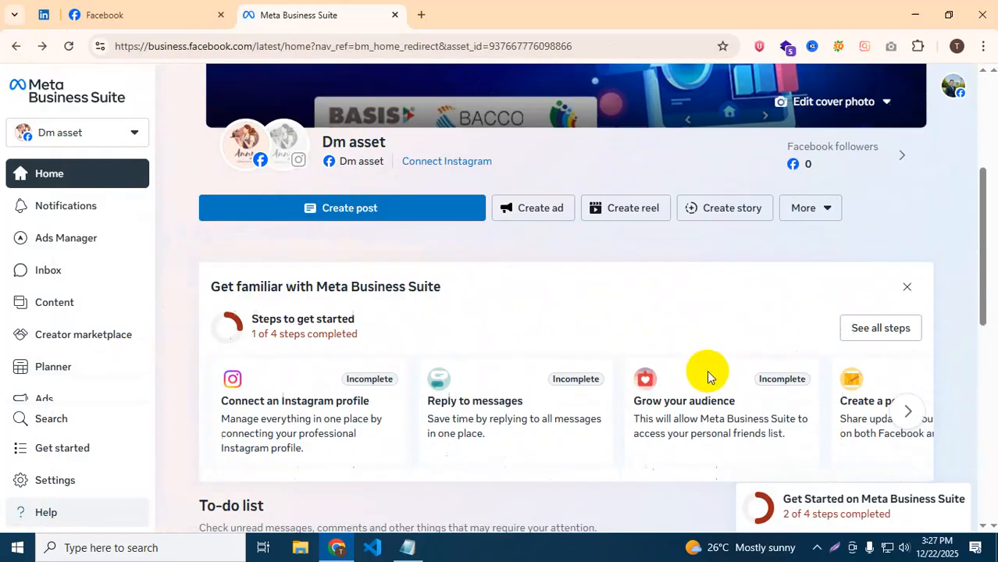
{"action": "scroll", "coordinate": [708, 377], "scroll_direction": "up", "scroll_amount": 4}
{"action": "left_click", "coordinate": [56, 302]}
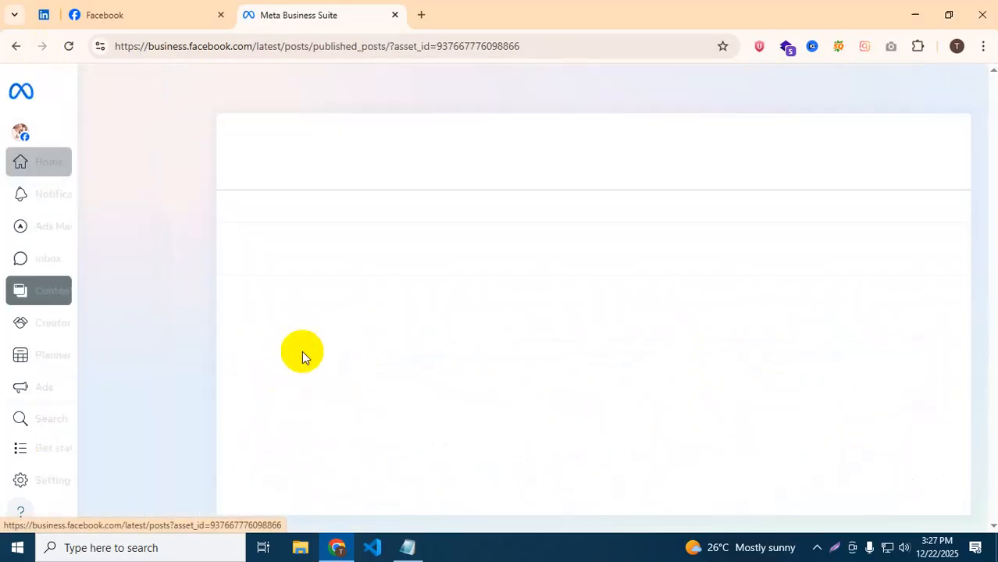
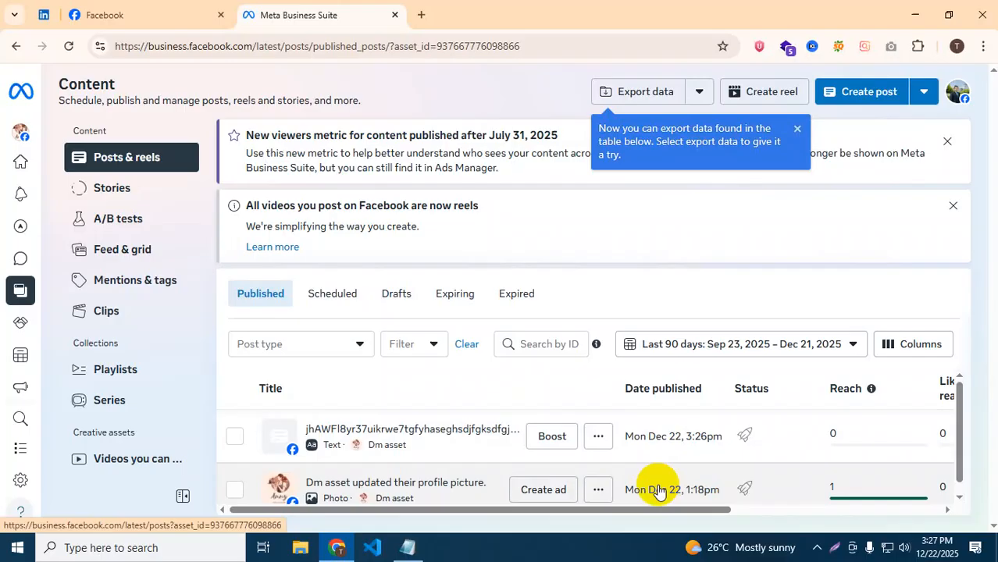
Open the profile-picture post's options menu and view its post details.
{"action": "left_click", "coordinate": [598, 490]}
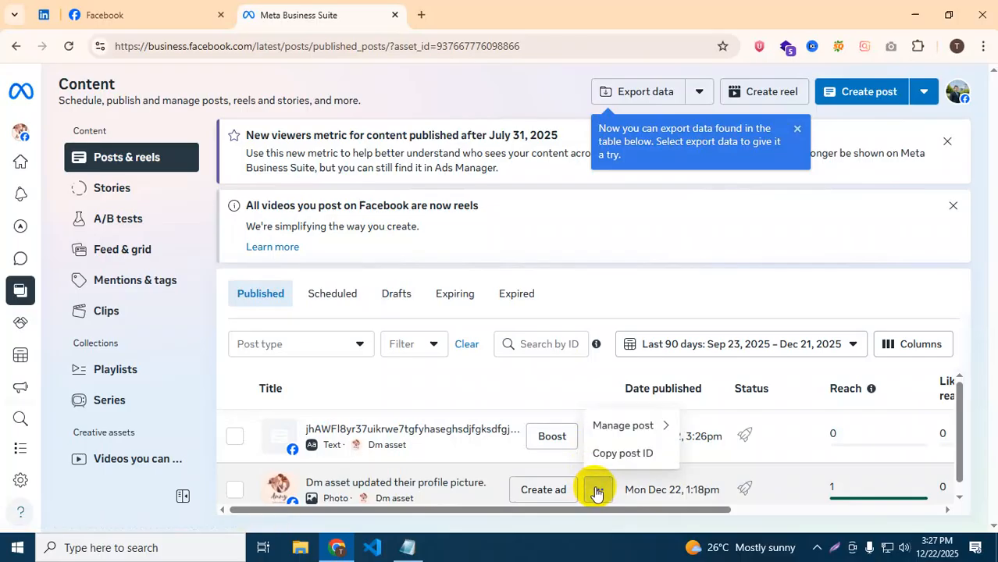
{"action": "left_click", "coordinate": [638, 428]}
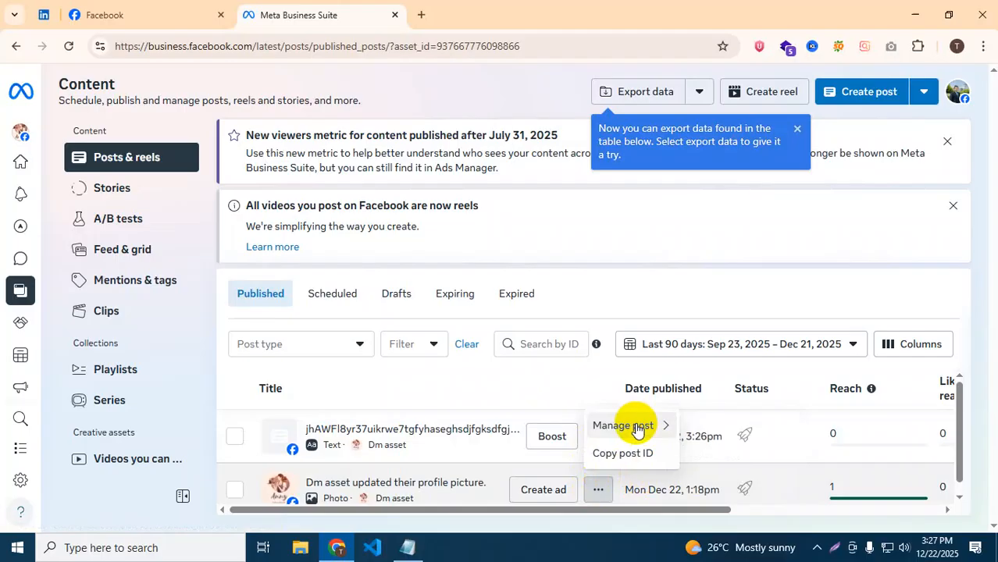
{"action": "left_click", "coordinate": [638, 427]}
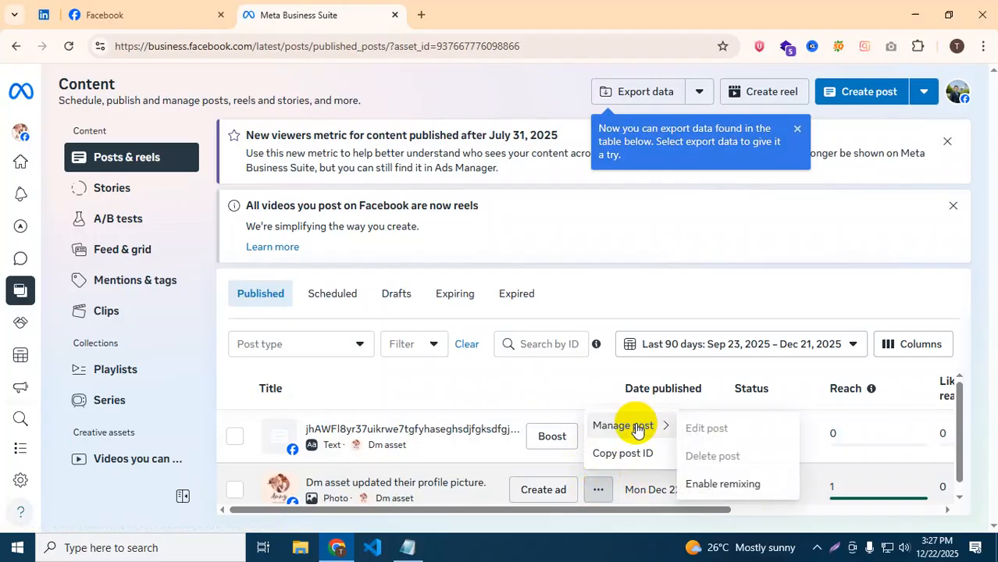
{"action": "left_click", "coordinate": [660, 501]}
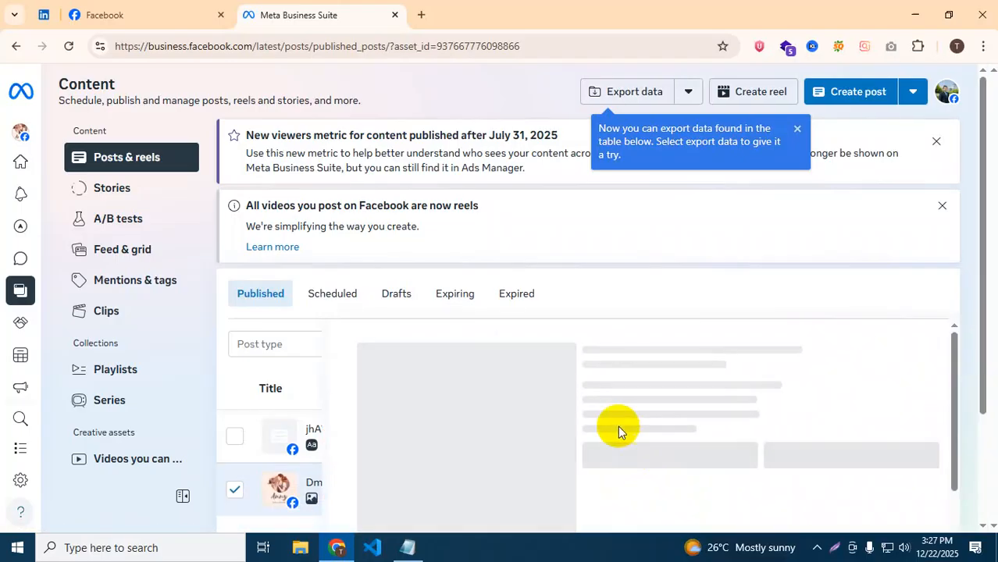
Check the Scheduled posts list, then go back twice to the Dm asset Home overview.
{"action": "left_click", "coordinate": [328, 299]}
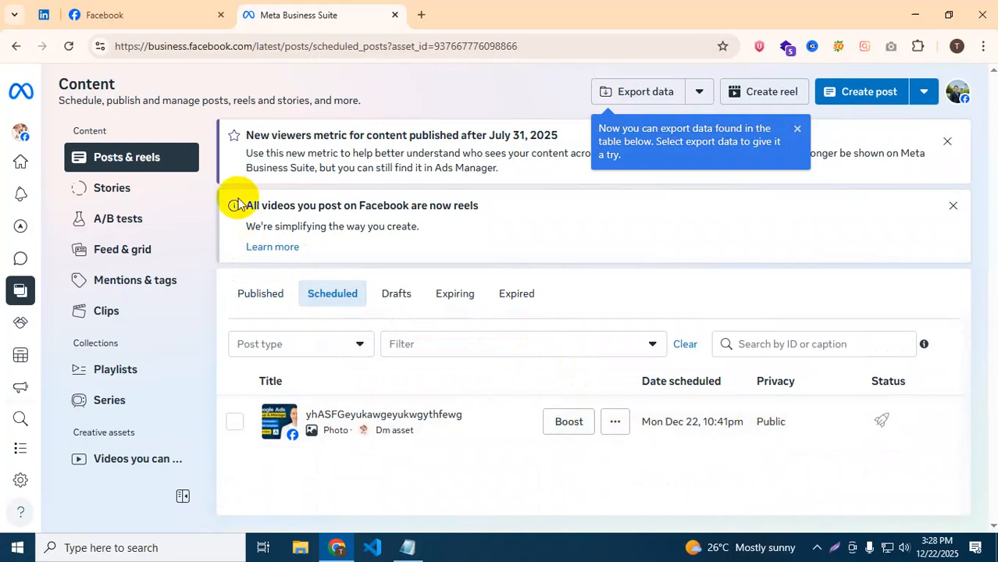
{"action": "left_click", "coordinate": [10, 48]}
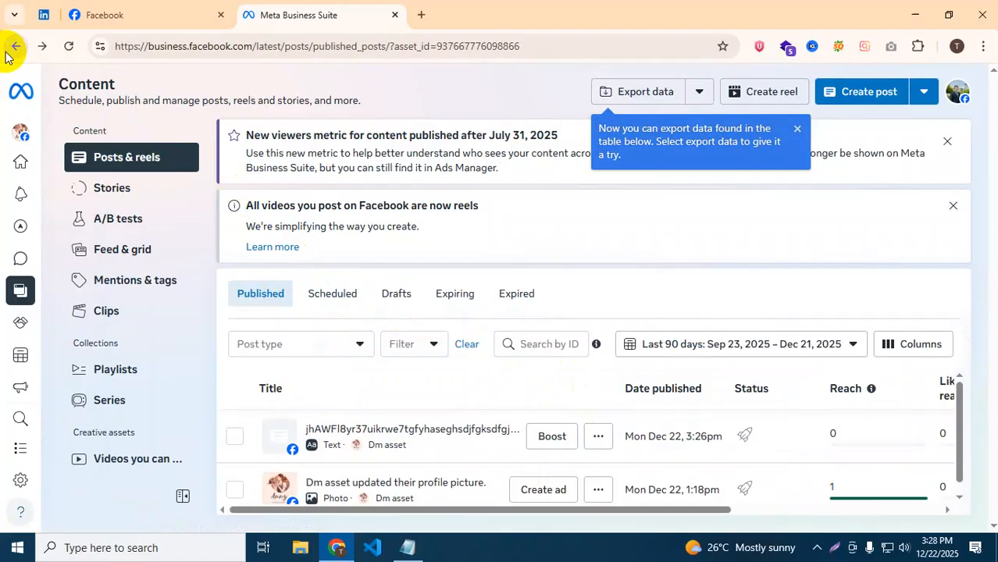
{"action": "left_click", "coordinate": [10, 48]}
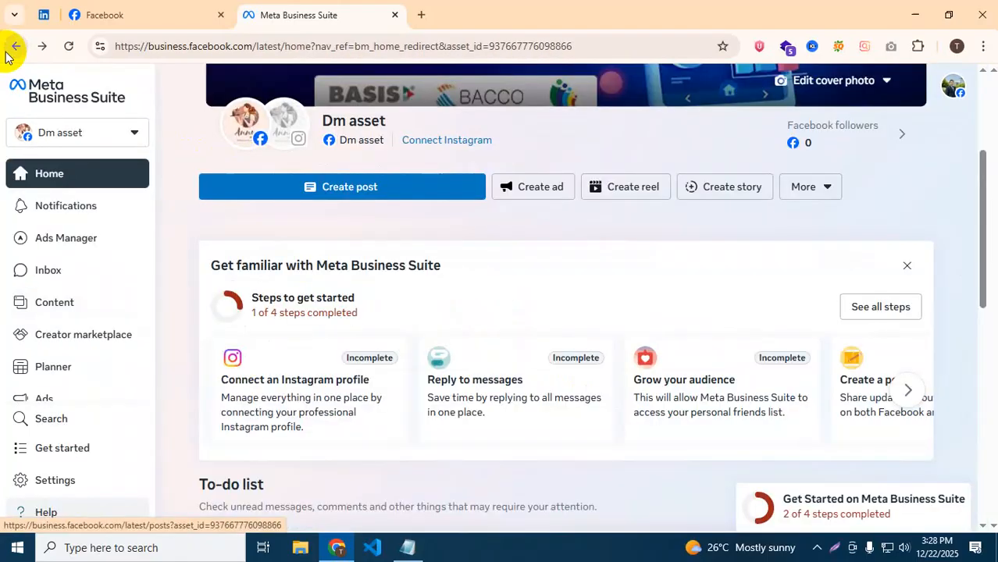
{"action": "mouse_move", "coordinate": [220, 127]}
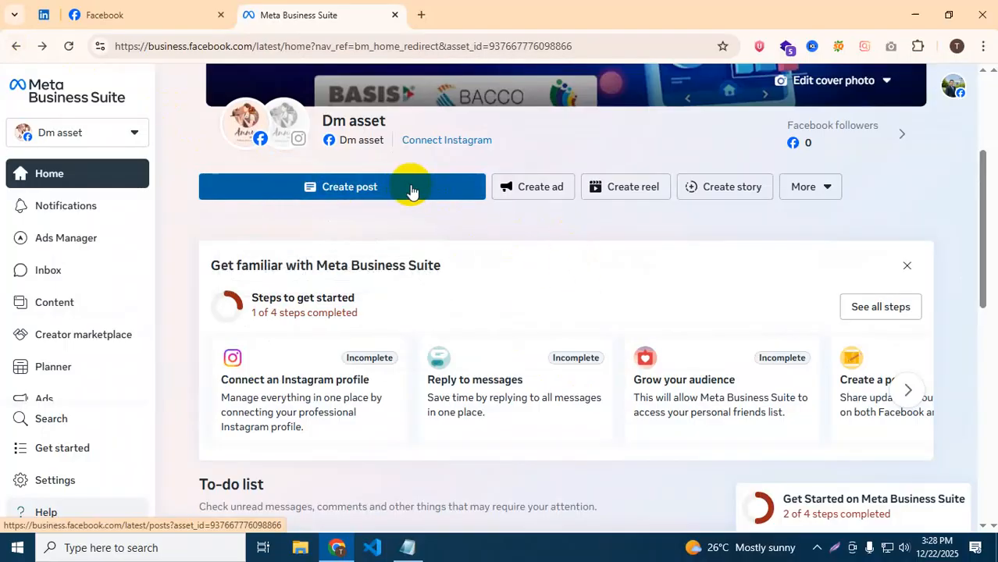
Publish a text post reading 'asrasd' and pick Maybe later on the ad prompt.
{"action": "left_click", "coordinate": [407, 188]}
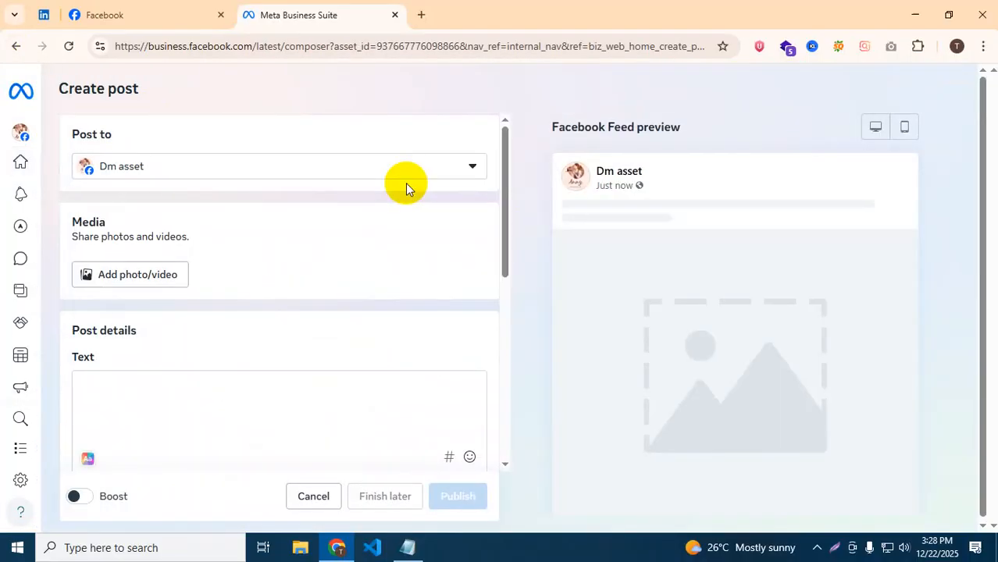
{"action": "left_click", "coordinate": [128, 402]}
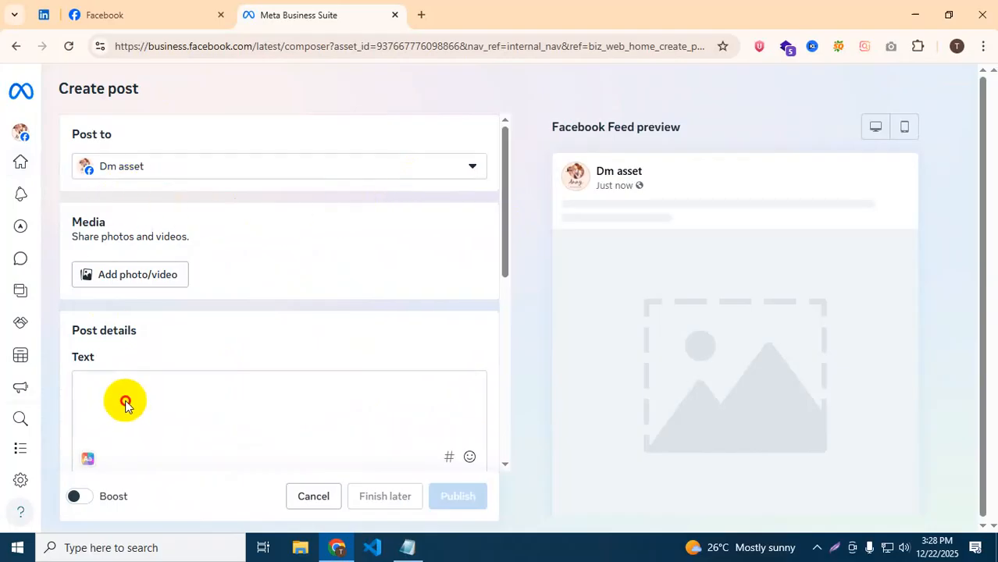
{"action": "type", "text": "asrasd"}
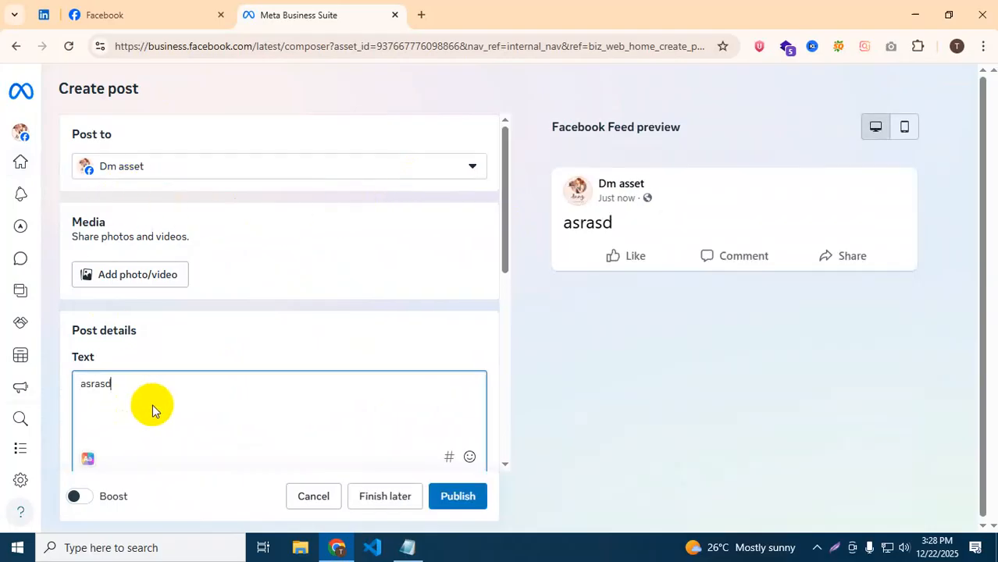
{"action": "left_click", "coordinate": [456, 497]}
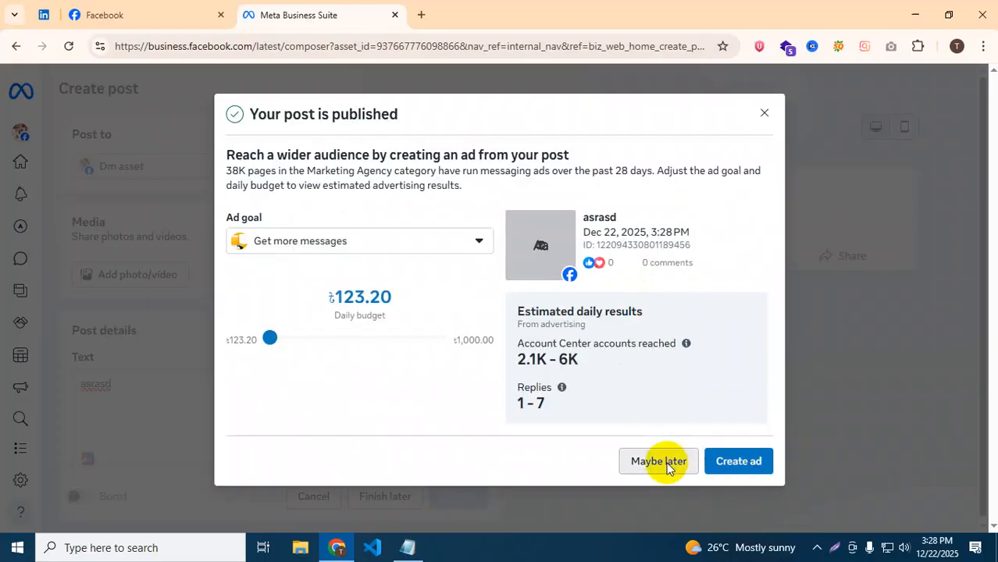
{"action": "left_click", "coordinate": [658, 461]}
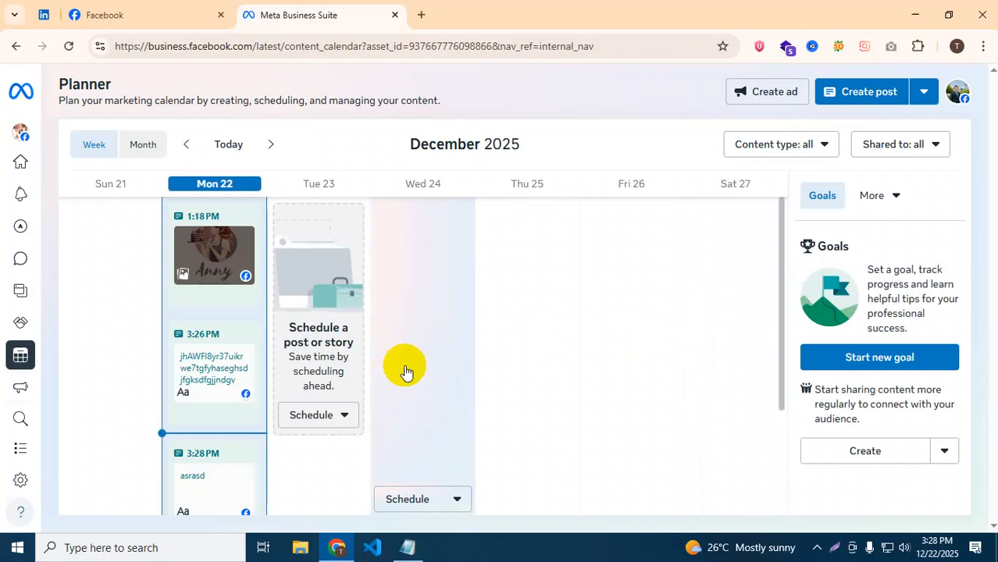
{"action": "scroll", "coordinate": [256, 390], "scroll_direction": "down", "scroll_amount": 2}
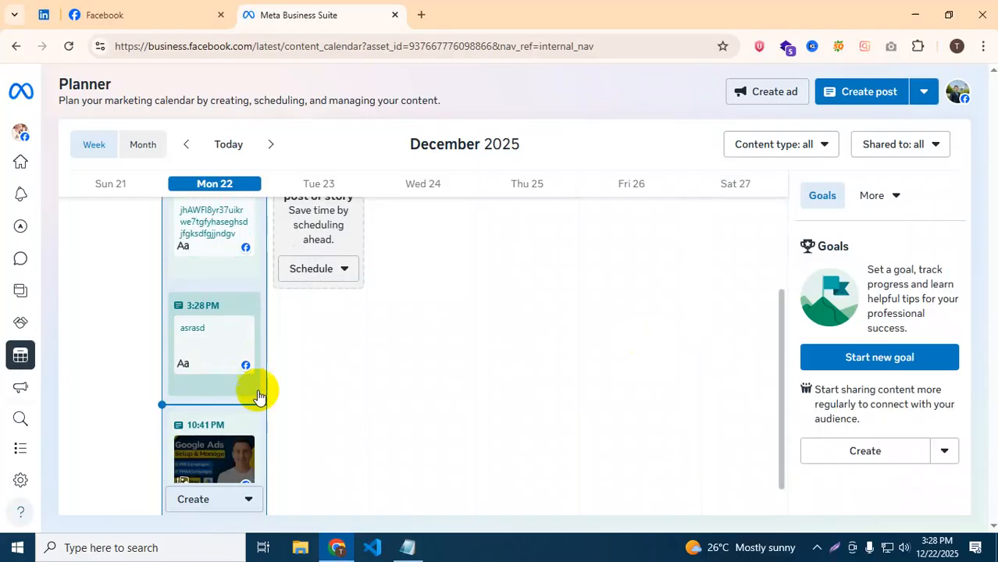
{"action": "scroll", "coordinate": [248, 394], "scroll_direction": "up", "scroll_amount": 3}
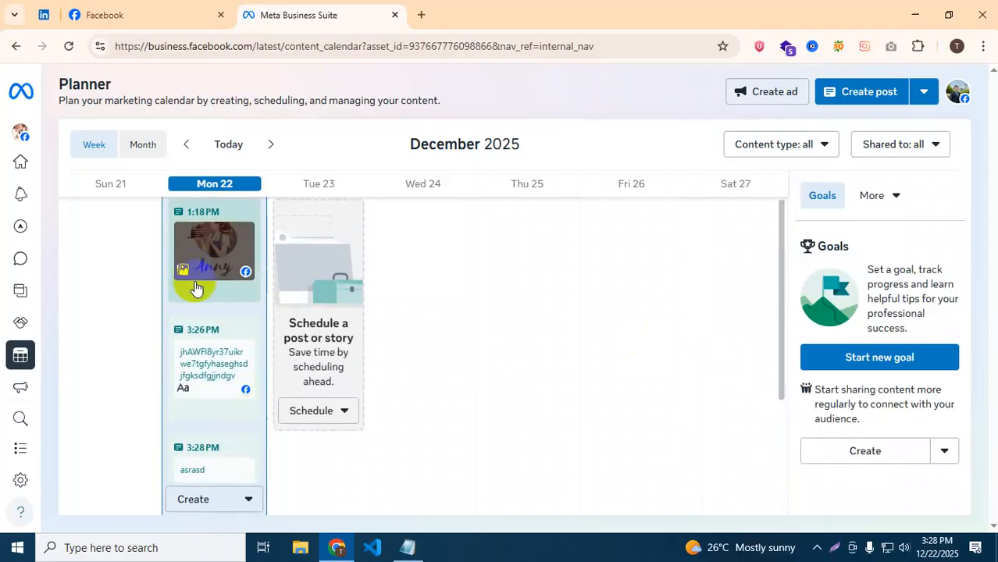
{"action": "scroll", "coordinate": [196, 289], "scroll_direction": "down", "scroll_amount": 3}
{"action": "scroll", "coordinate": [204, 360], "scroll_direction": "up", "scroll_amount": 3}
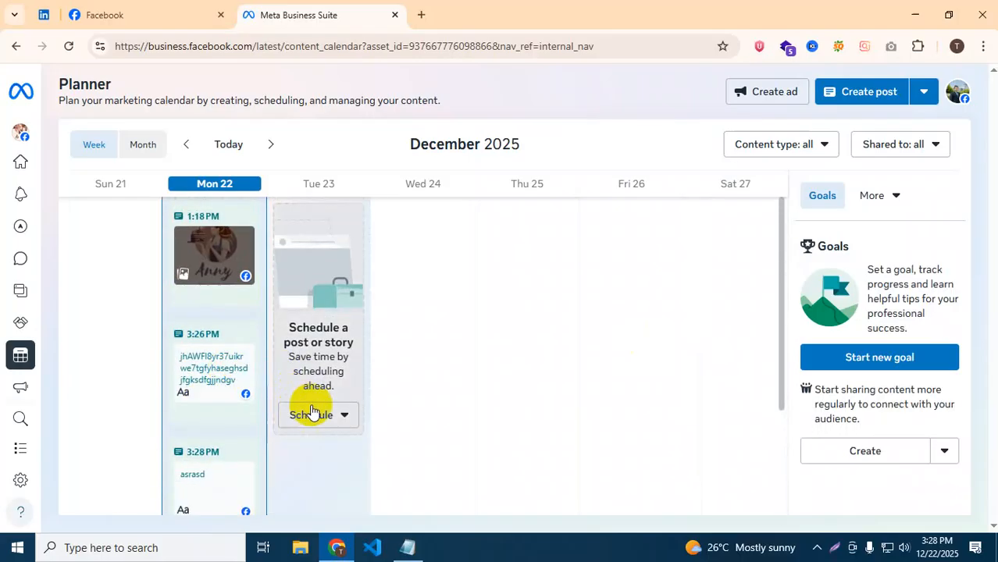
{"action": "scroll", "coordinate": [195, 410], "scroll_direction": "down", "scroll_amount": 3}
{"action": "scroll", "coordinate": [195, 437], "scroll_direction": "up", "scroll_amount": 3}
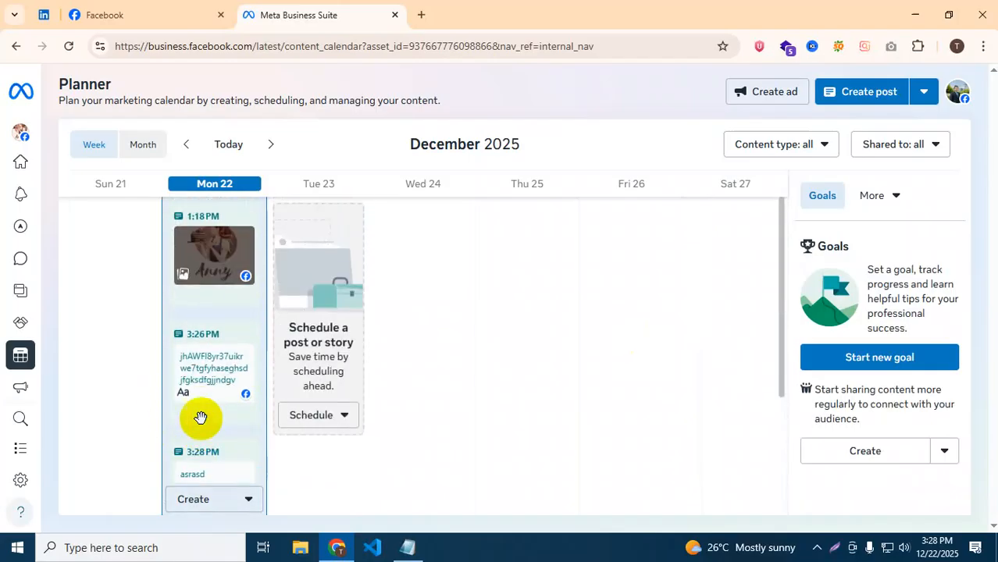
{"action": "left_click", "coordinate": [344, 418]}
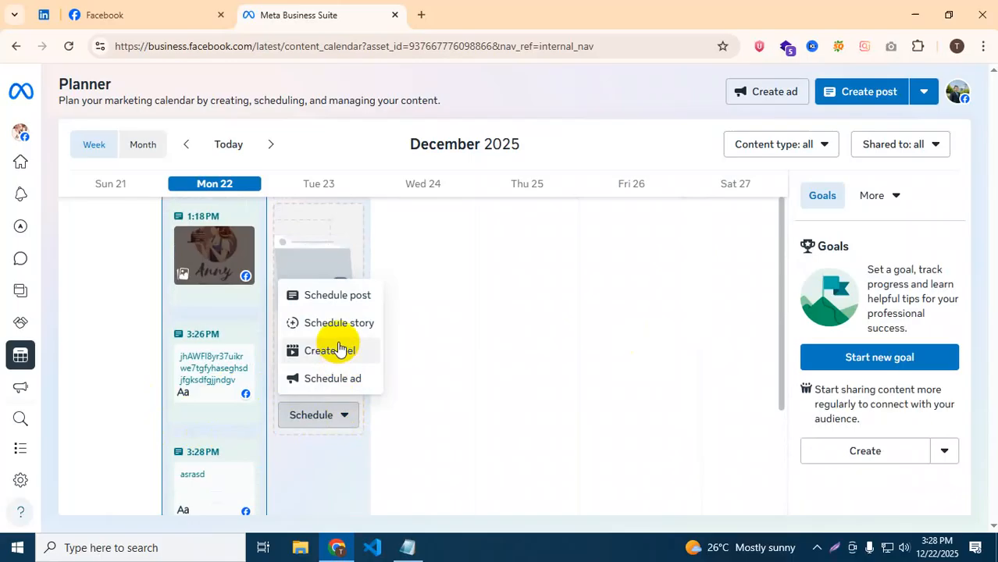
{"action": "left_click", "coordinate": [338, 297]}
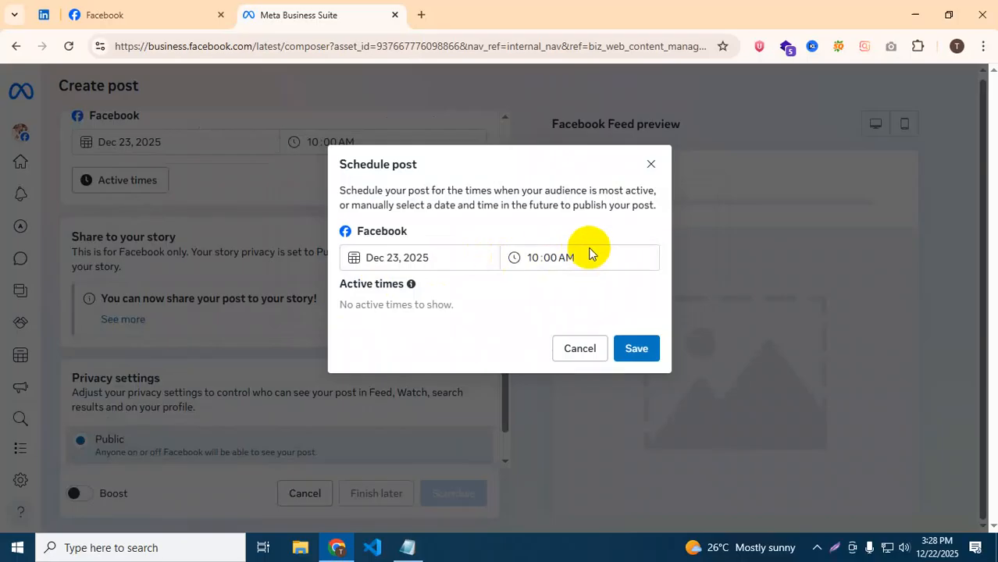
{"action": "left_click", "coordinate": [536, 257]}
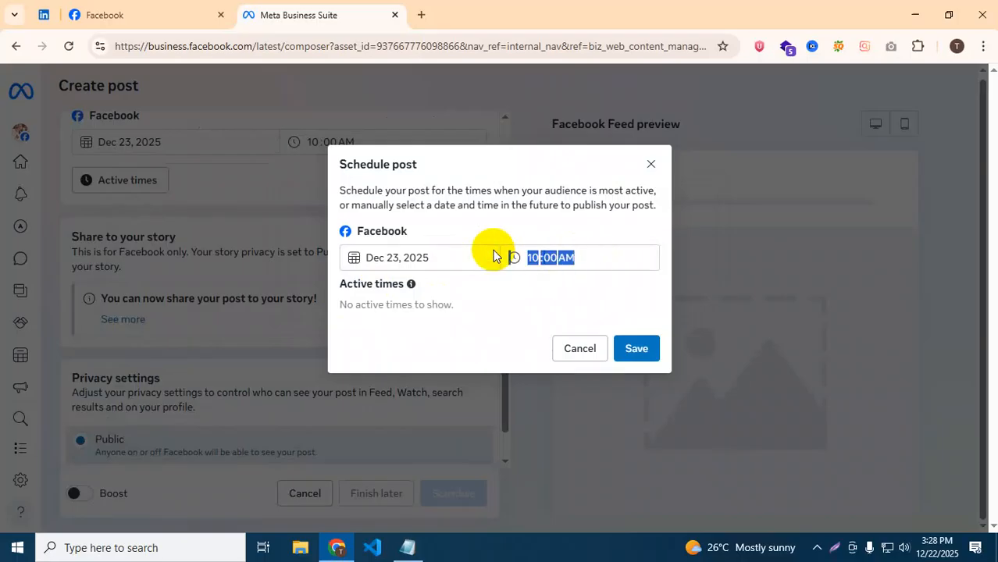
{"action": "left_click", "coordinate": [531, 257]}
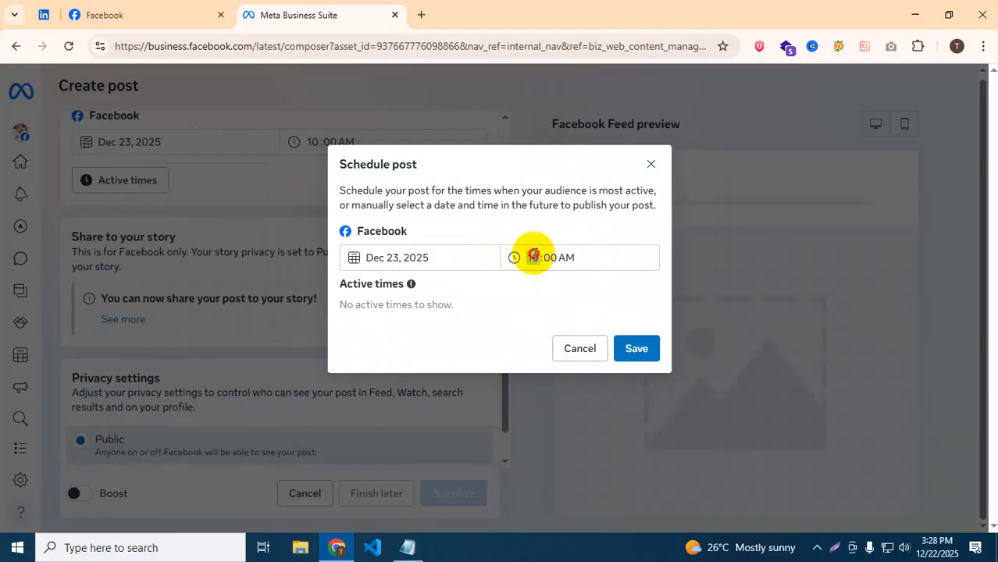
{"action": "left_click", "coordinate": [554, 257]}
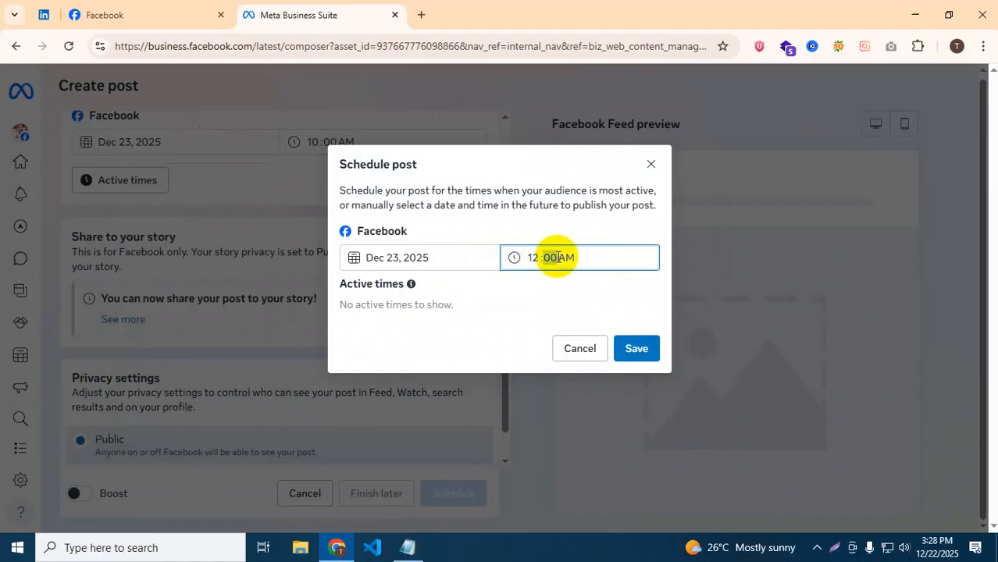
{"action": "left_click", "coordinate": [533, 258]}
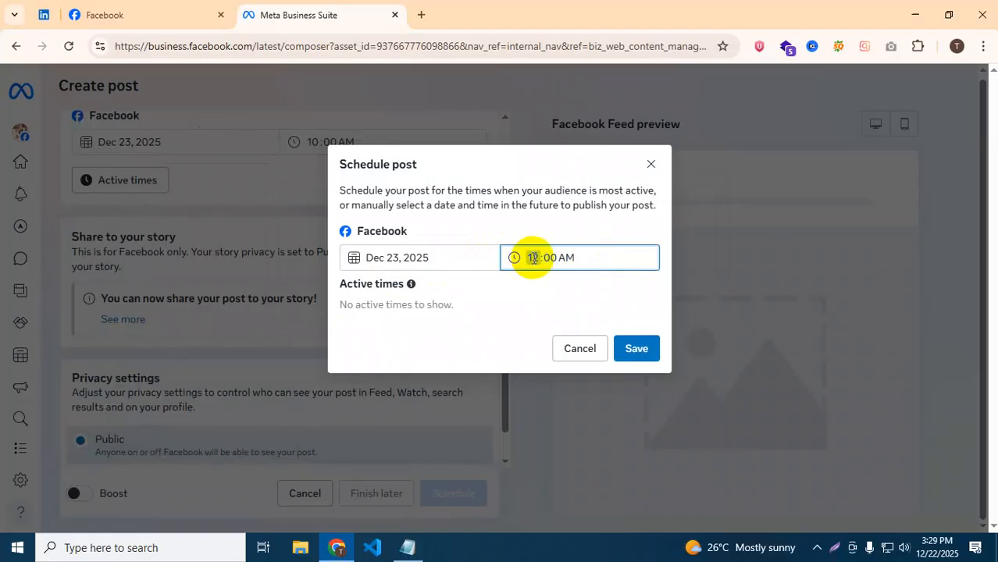
{"action": "left_click", "coordinate": [641, 284]}
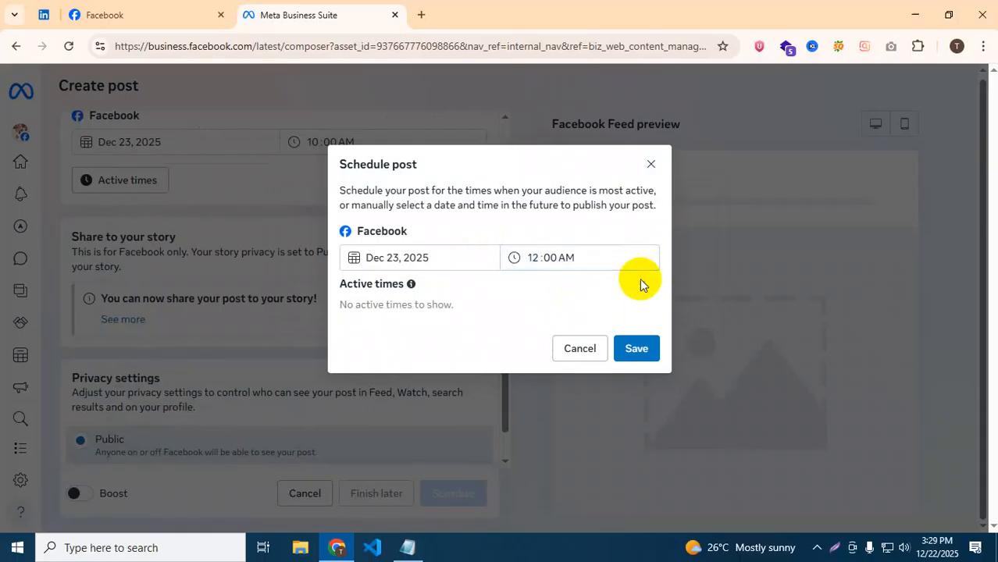
{"action": "left_click", "coordinate": [639, 348]}
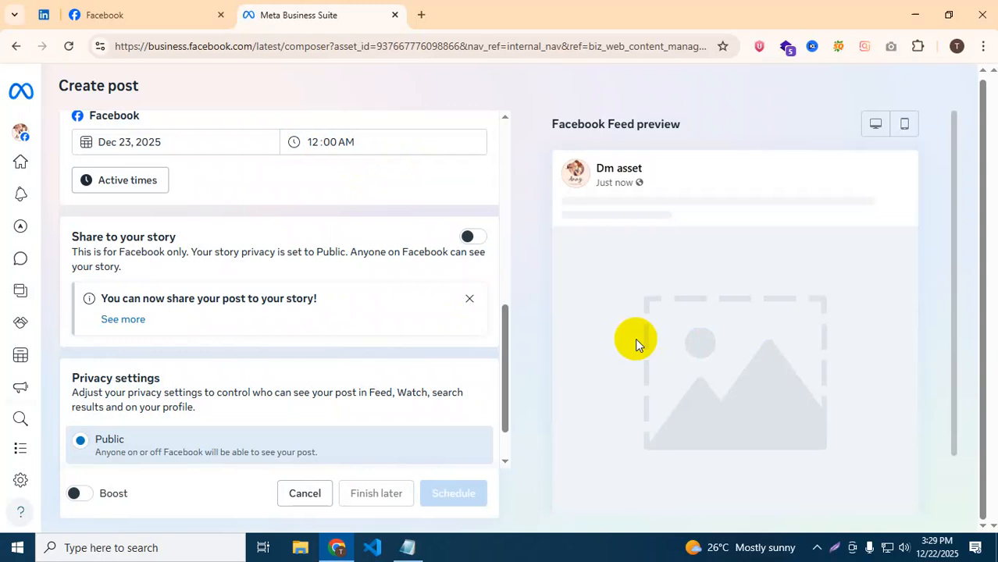
{"action": "scroll", "coordinate": [292, 183], "scroll_direction": "up", "scroll_amount": 2}
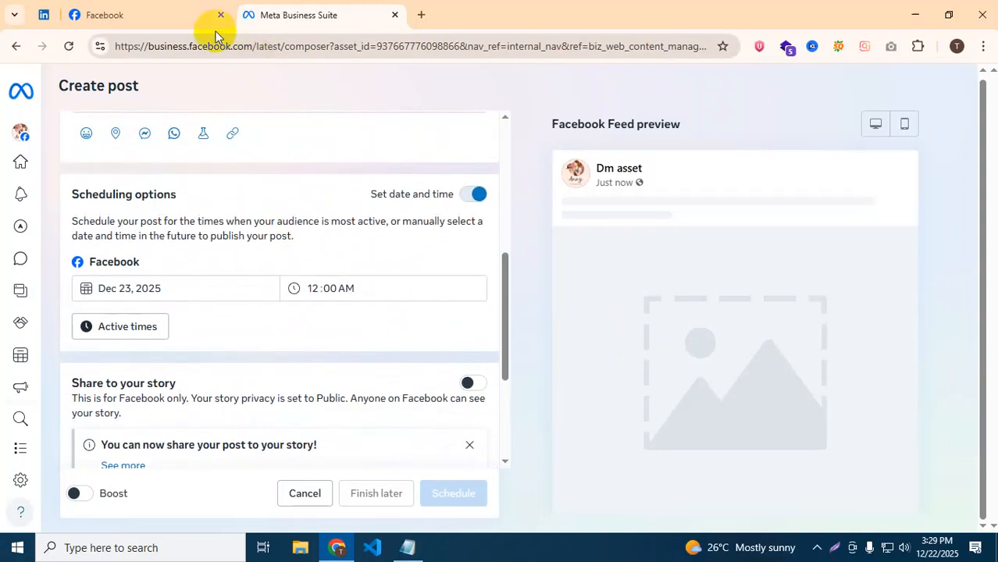
{"action": "left_click", "coordinate": [16, 47]}
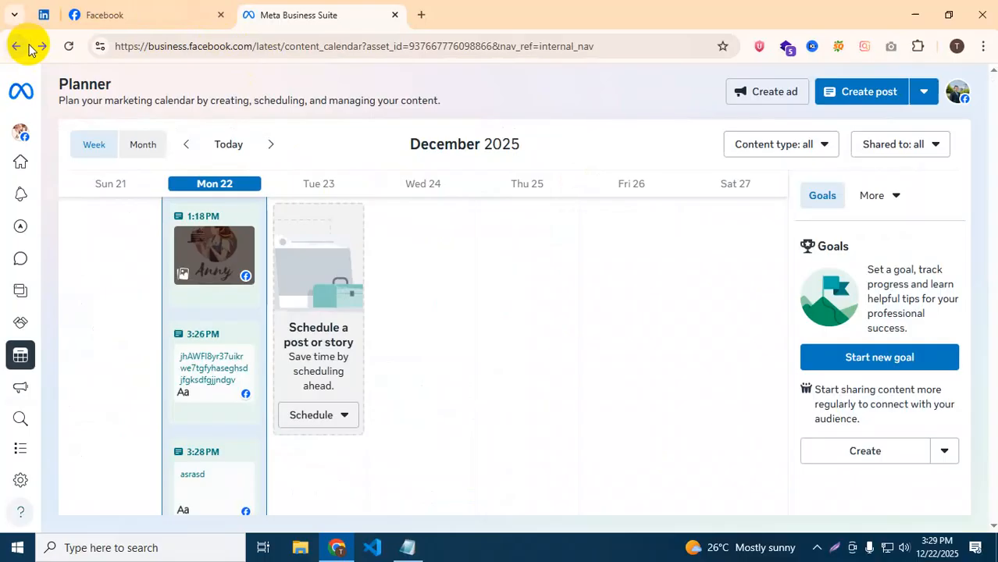
Leave the post composer and start a new reel, scrolling through its form.
{"action": "left_click", "coordinate": [14, 47]}
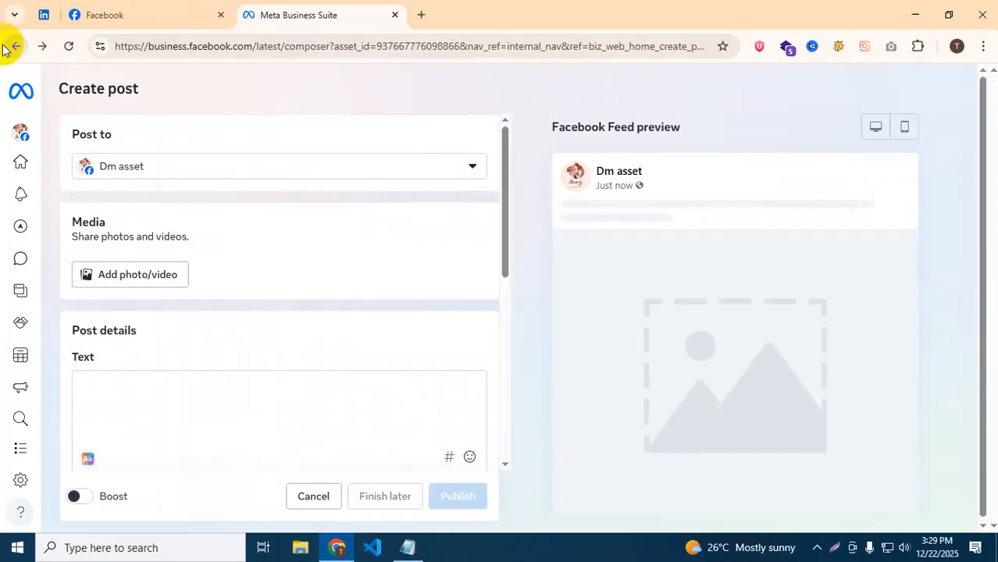
{"action": "left_click", "coordinate": [6, 43]}
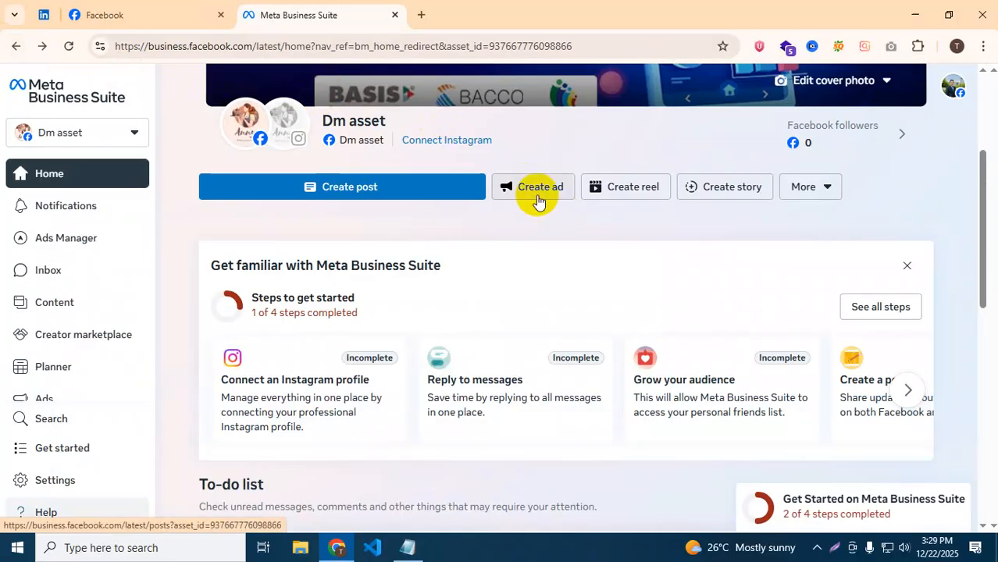
{"action": "left_click", "coordinate": [608, 194]}
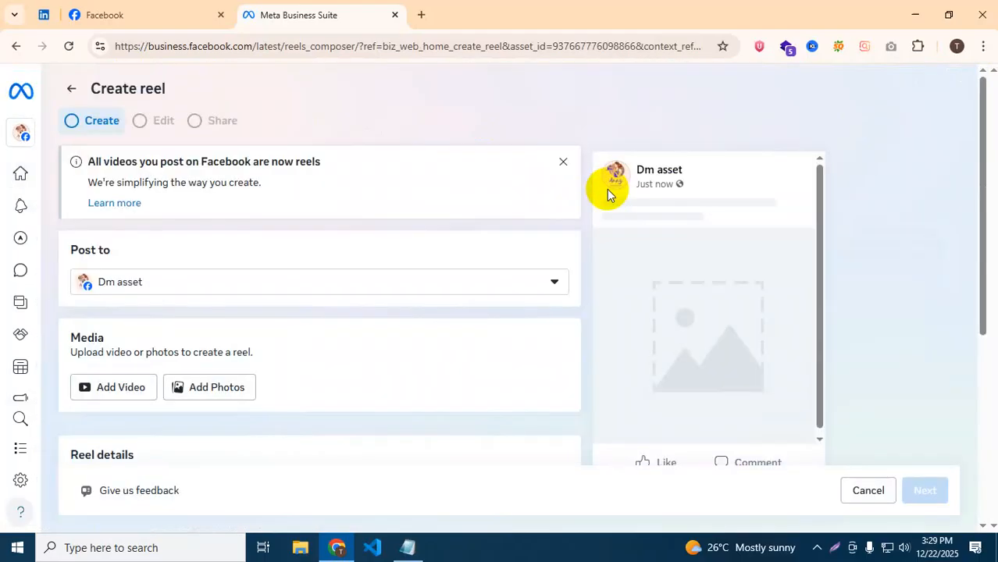
{"action": "scroll", "coordinate": [391, 163], "scroll_direction": "down", "scroll_amount": 3}
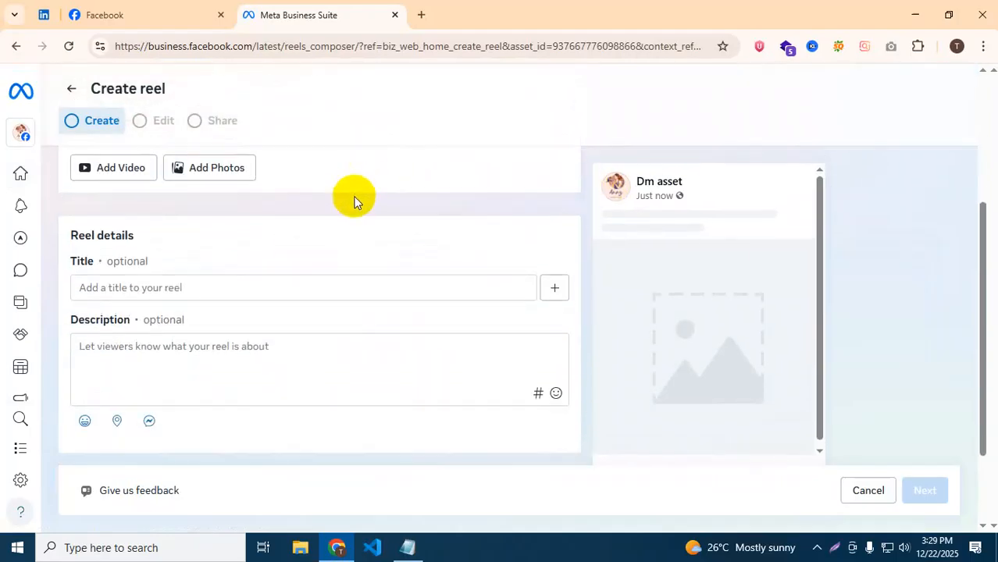
{"action": "scroll", "coordinate": [272, 259], "scroll_direction": "up", "scroll_amount": 1}
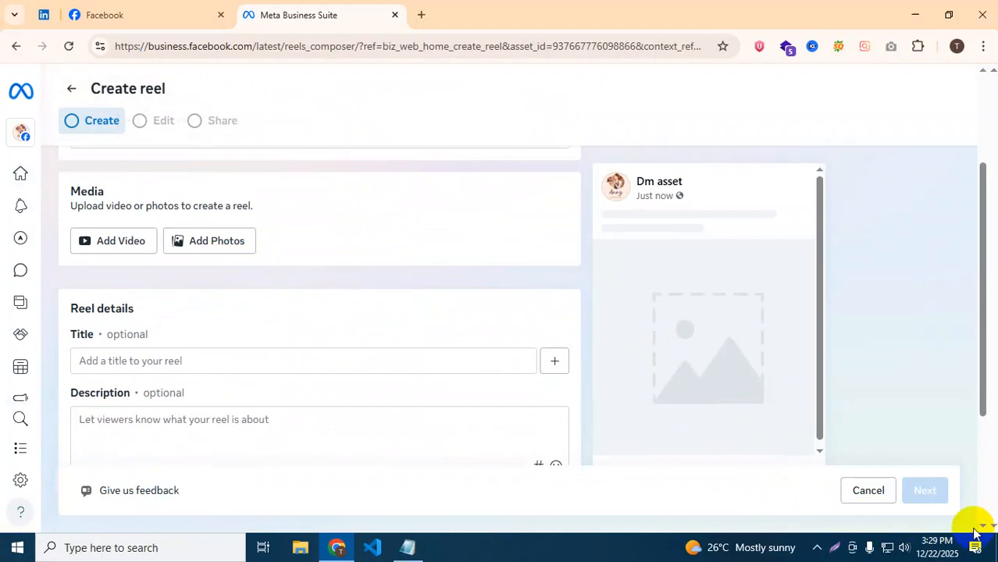
{"action": "scroll", "coordinate": [464, 410], "scroll_direction": "up", "scroll_amount": 2}
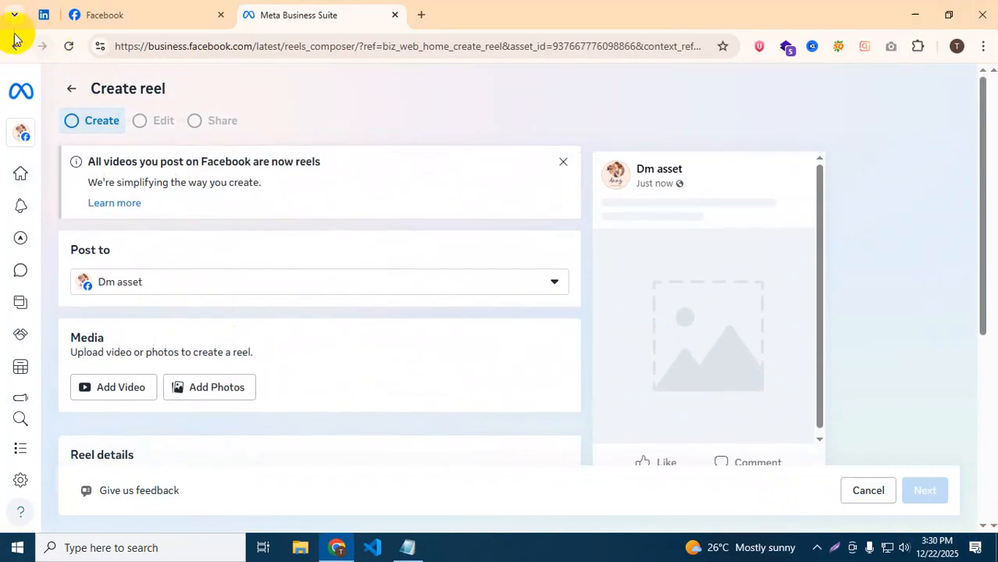
Discard the unsaved reel draft and begin a new story instead.
{"action": "left_click", "coordinate": [10, 46]}
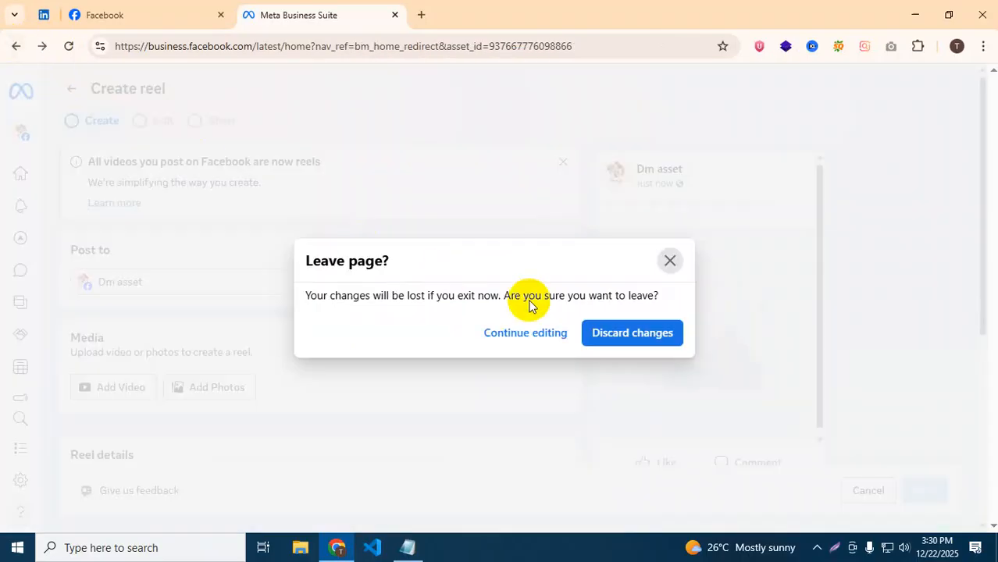
{"action": "left_click", "coordinate": [596, 333]}
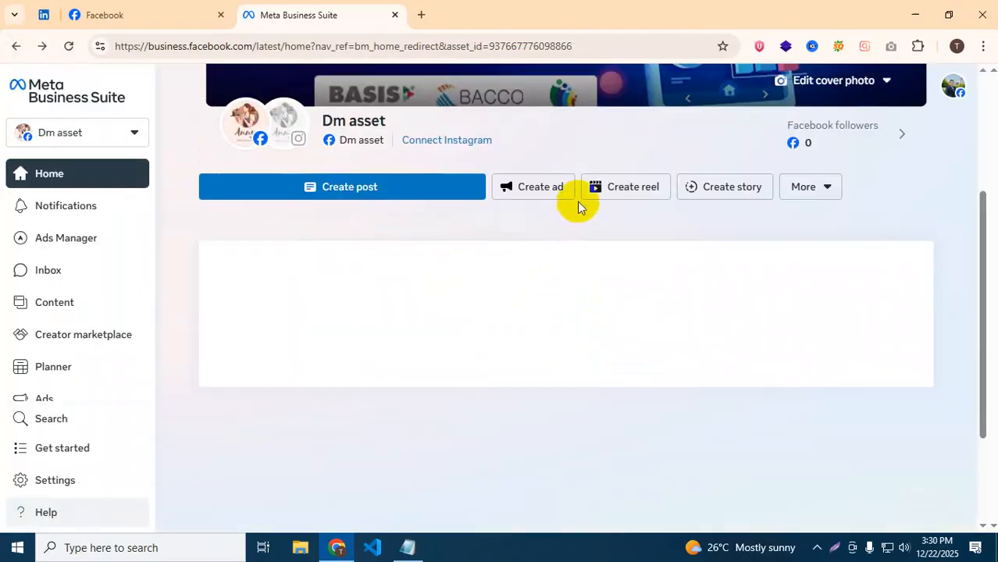
{"action": "left_click", "coordinate": [728, 191]}
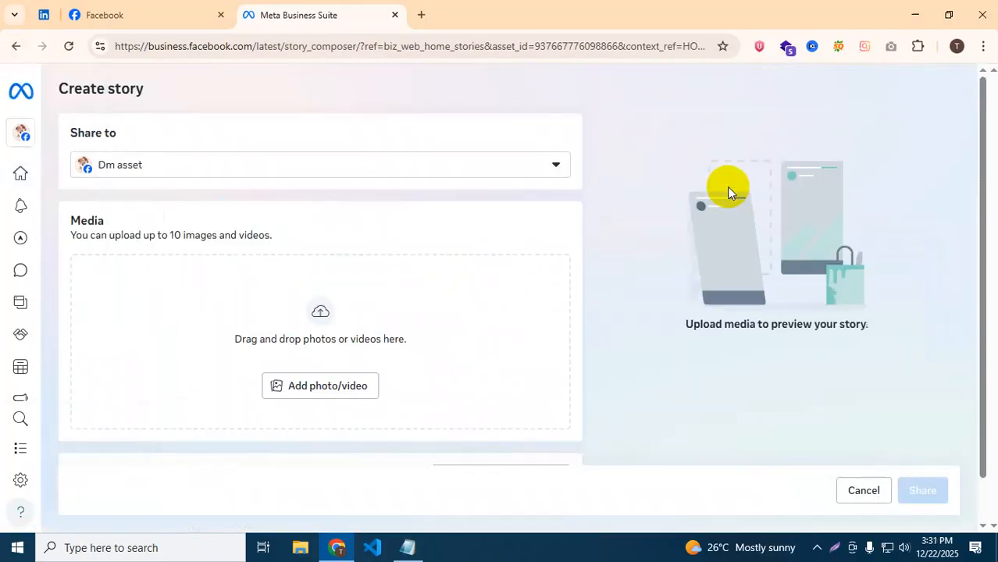
Scroll the empty Create story composer to review Media and Share now/Schedule options.
{"action": "scroll", "coordinate": [727, 186], "scroll_direction": "down", "scroll_amount": 1}
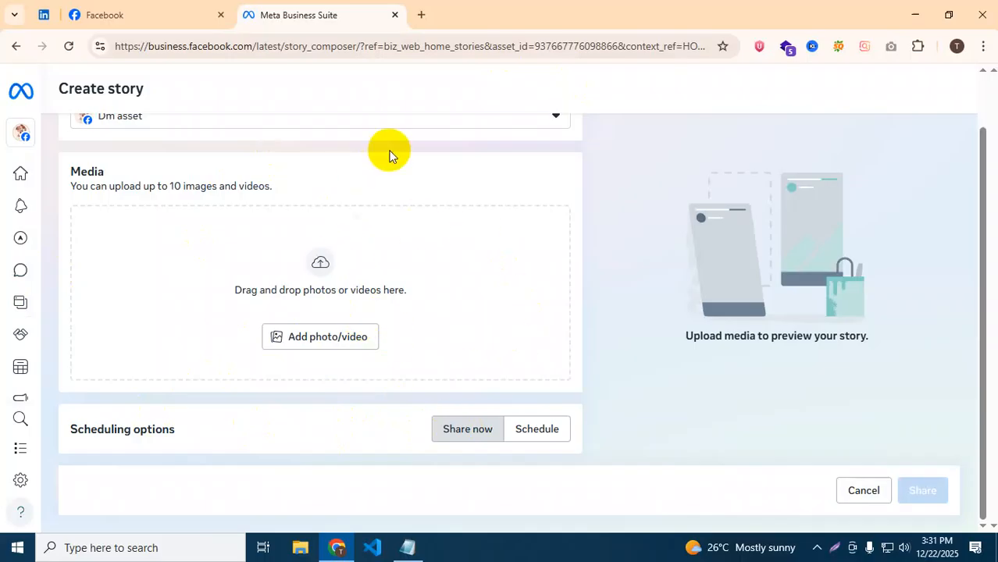
{"action": "scroll", "coordinate": [78, 156], "scroll_direction": "up", "scroll_amount": 1}
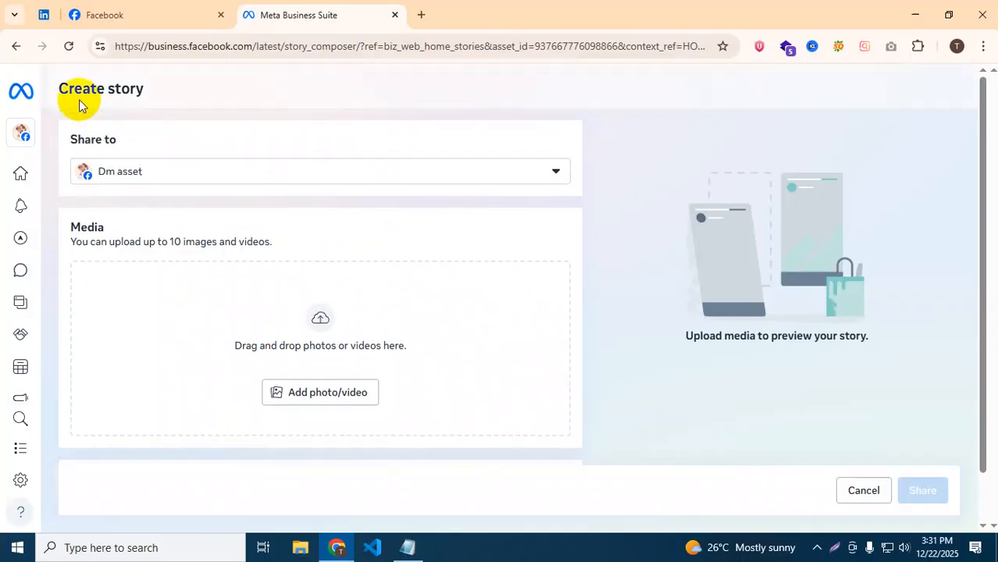
Return Home, open More to show Go live, Post reel across Pages and Bulk upload reels.
{"action": "mouse_move", "coordinate": [26, 107]}
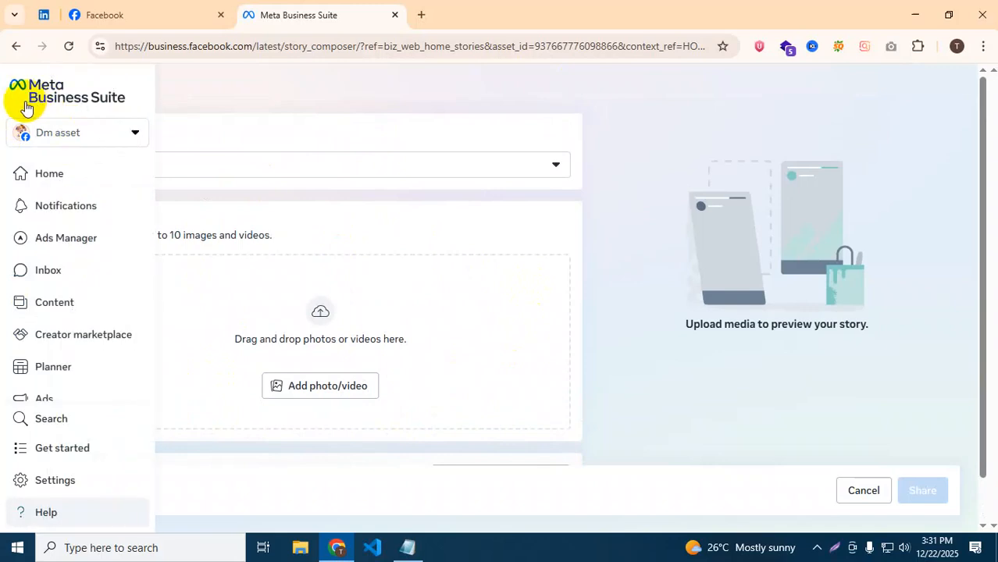
{"action": "left_click", "coordinate": [51, 175]}
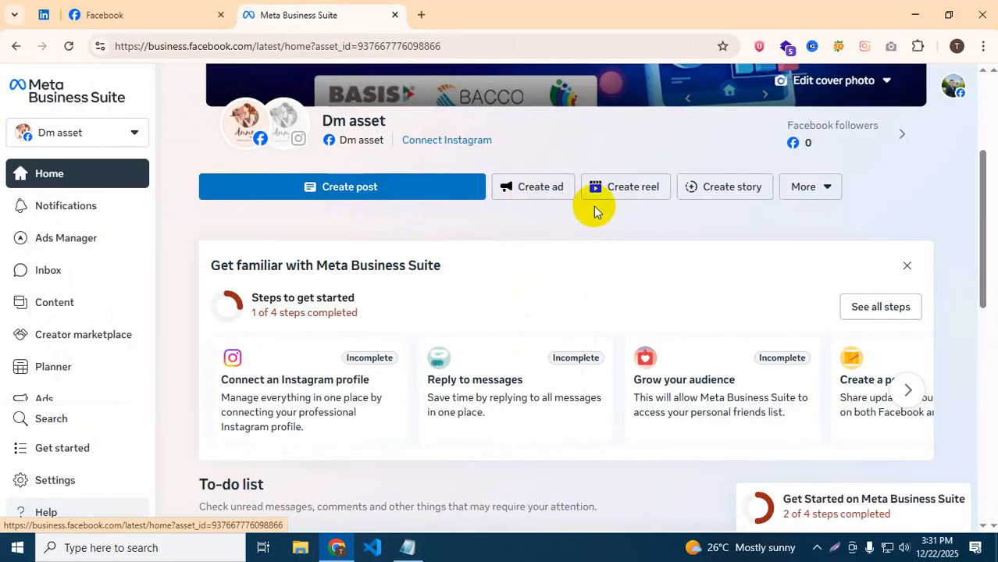
{"action": "left_click", "coordinate": [828, 188]}
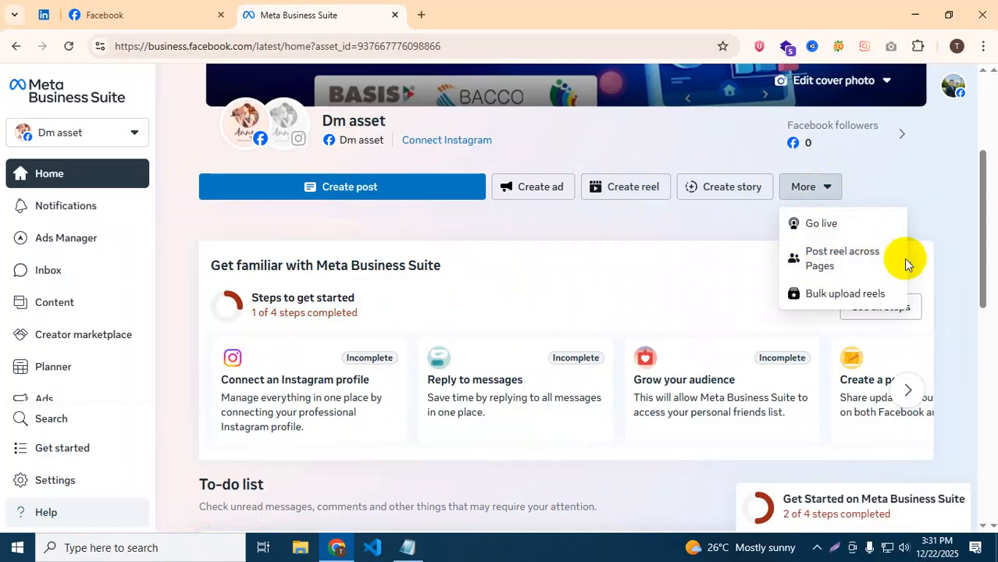
{"action": "scroll", "coordinate": [387, 399], "scroll_direction": "down", "scroll_amount": 4}
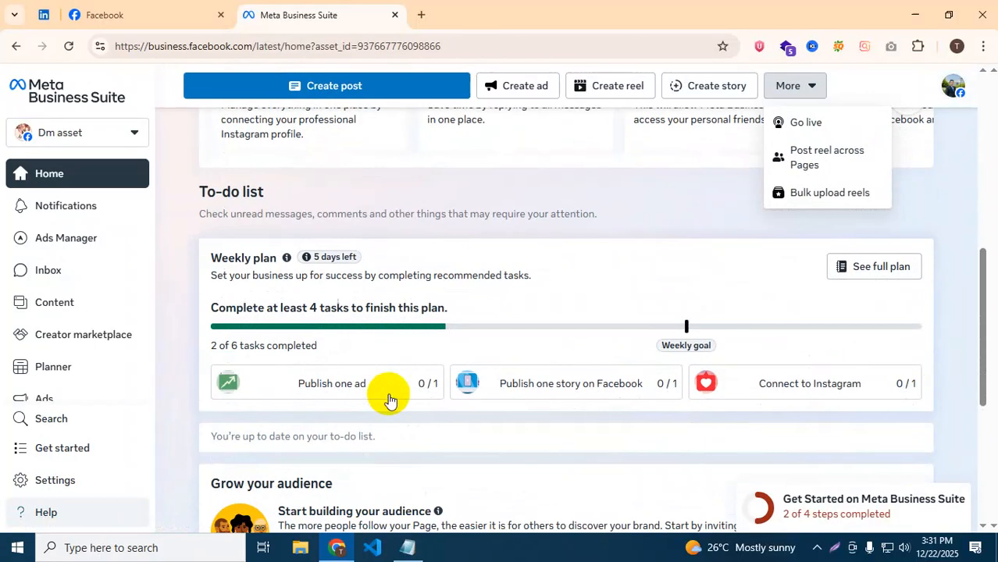
{"action": "scroll", "coordinate": [437, 381], "scroll_direction": "down", "scroll_amount": 2}
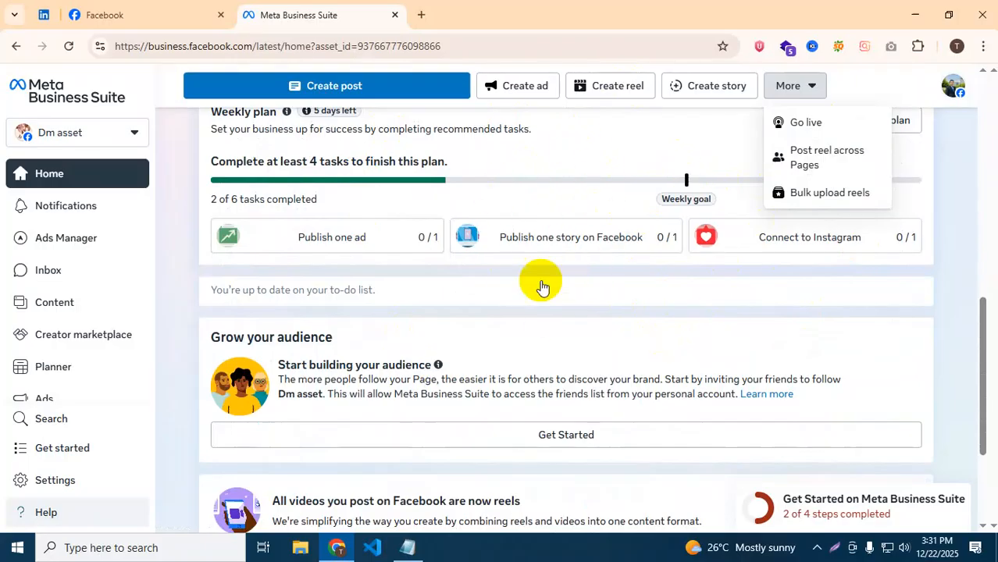
{"action": "scroll", "coordinate": [507, 195], "scroll_direction": "down", "scroll_amount": 3}
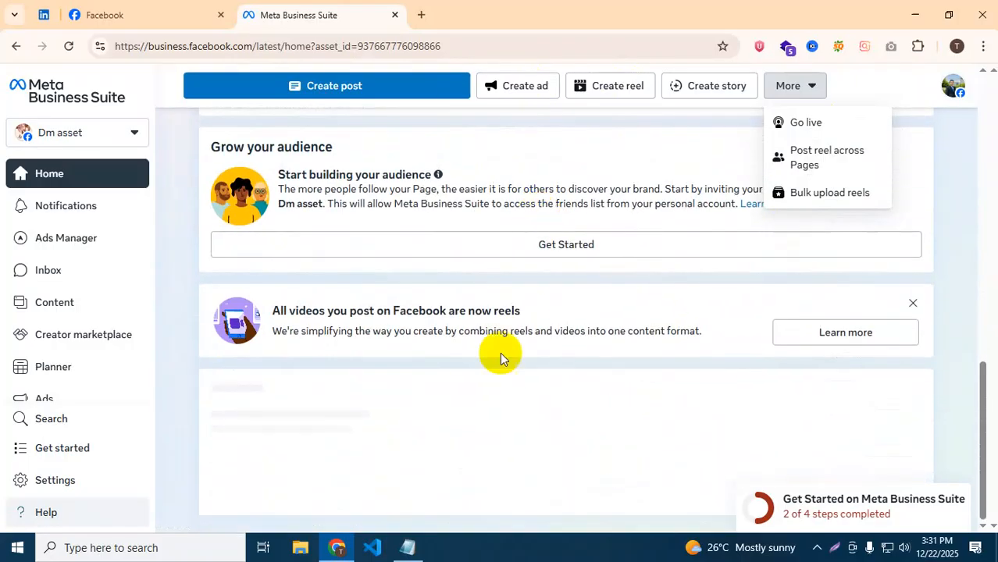
{"action": "scroll", "coordinate": [430, 258], "scroll_direction": "up", "scroll_amount": 4}
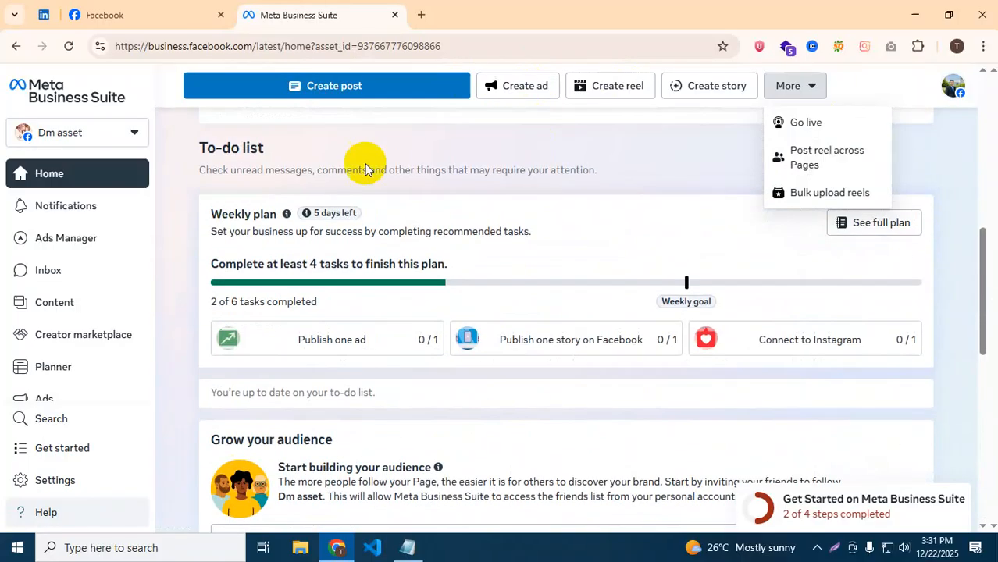
Open the Inbox and view Messenger, Instagram, WhatsApp, Facebook and Instagram comments, then All messages.
{"action": "left_click", "coordinate": [43, 270]}
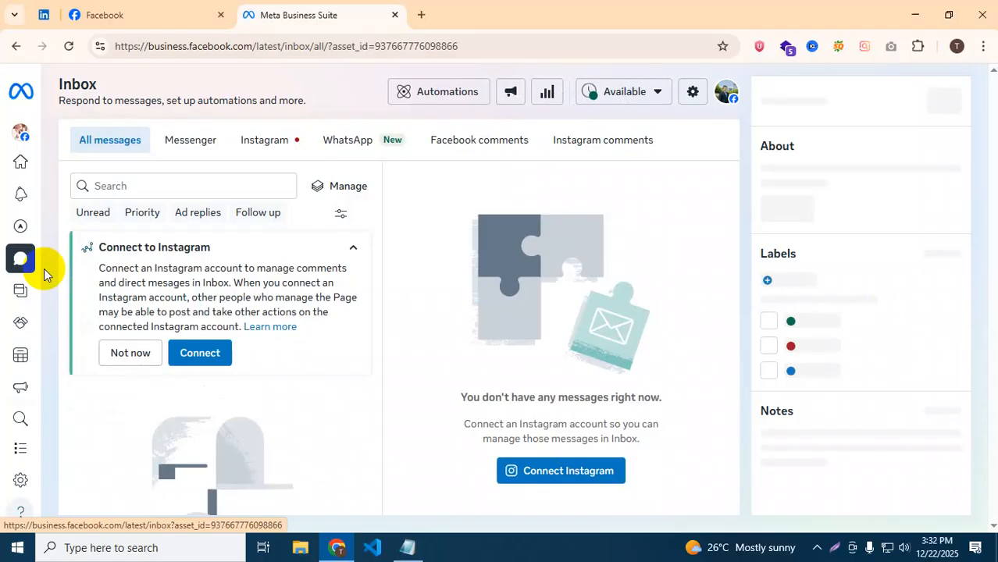
{"action": "left_click", "coordinate": [201, 142]}
{"action": "left_click", "coordinate": [266, 142]}
{"action": "left_click", "coordinate": [327, 143]}
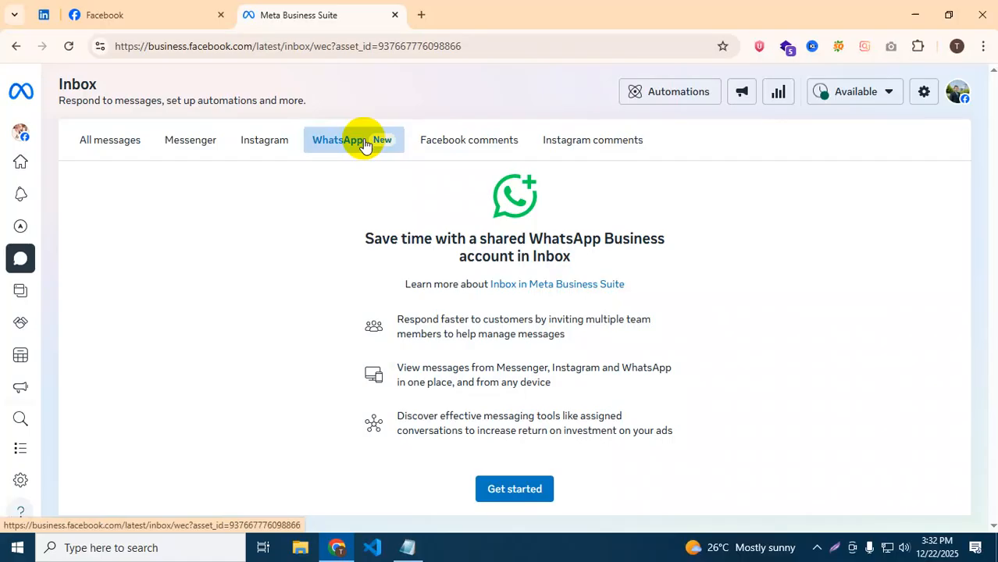
{"action": "left_click", "coordinate": [463, 145]}
{"action": "left_click", "coordinate": [562, 141]}
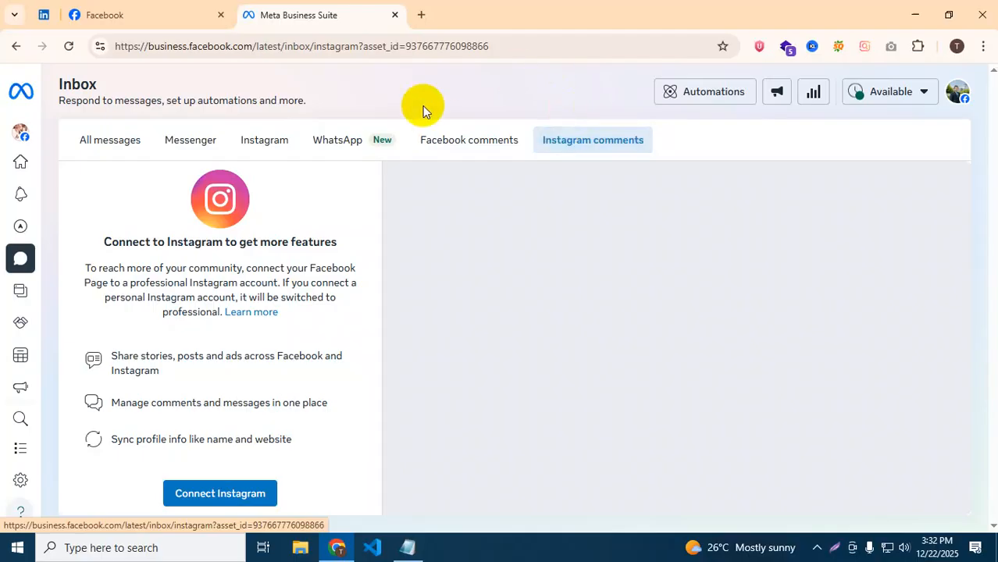
{"action": "left_click", "coordinate": [119, 145]}
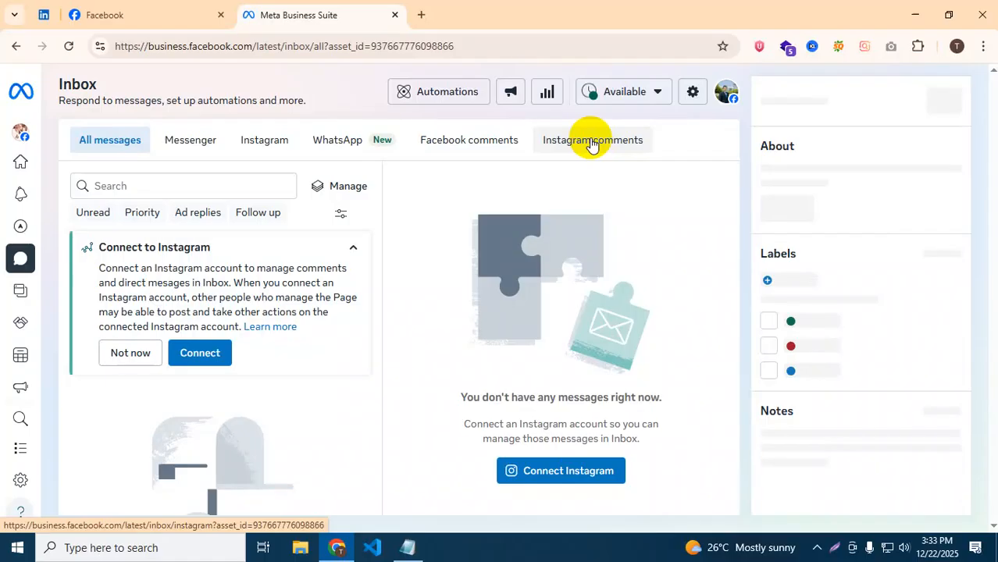
Cycle again through Instagram, WhatsApp and Facebook comments, ending on the empty Messenger inbox.
{"action": "left_click", "coordinate": [199, 151]}
{"action": "left_click", "coordinate": [270, 140]}
{"action": "left_click", "coordinate": [314, 139]}
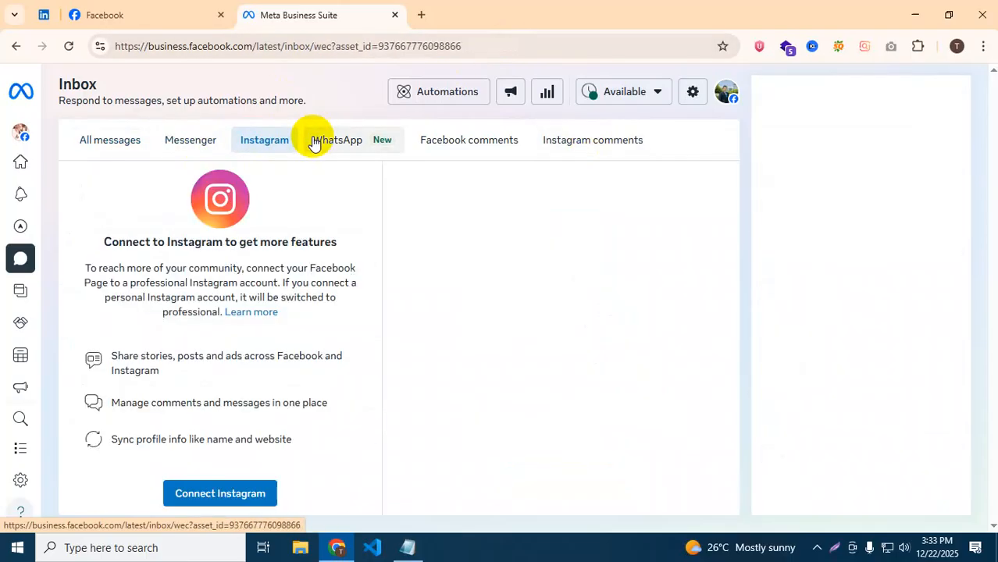
{"action": "left_click", "coordinate": [434, 141]}
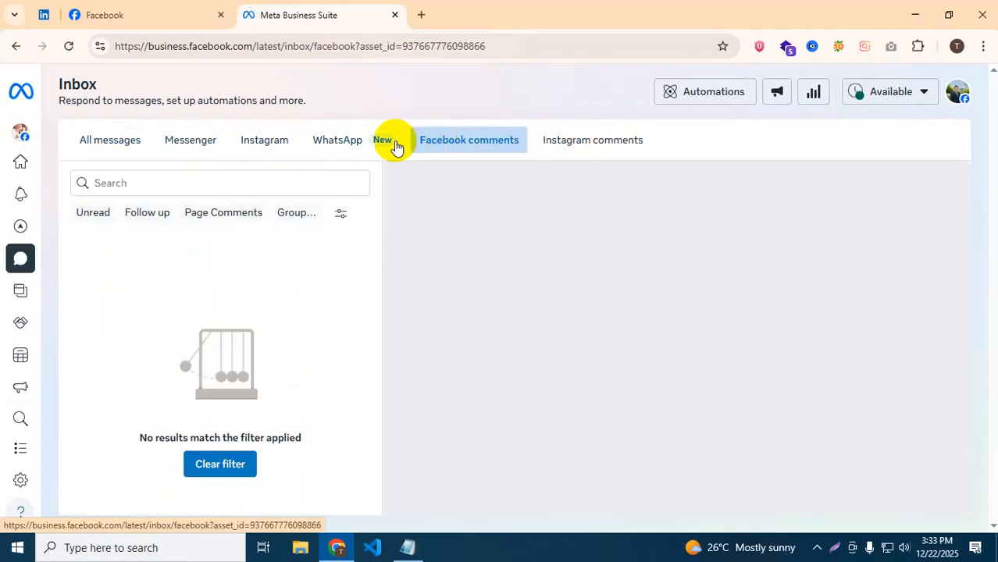
{"action": "left_click", "coordinate": [203, 149]}
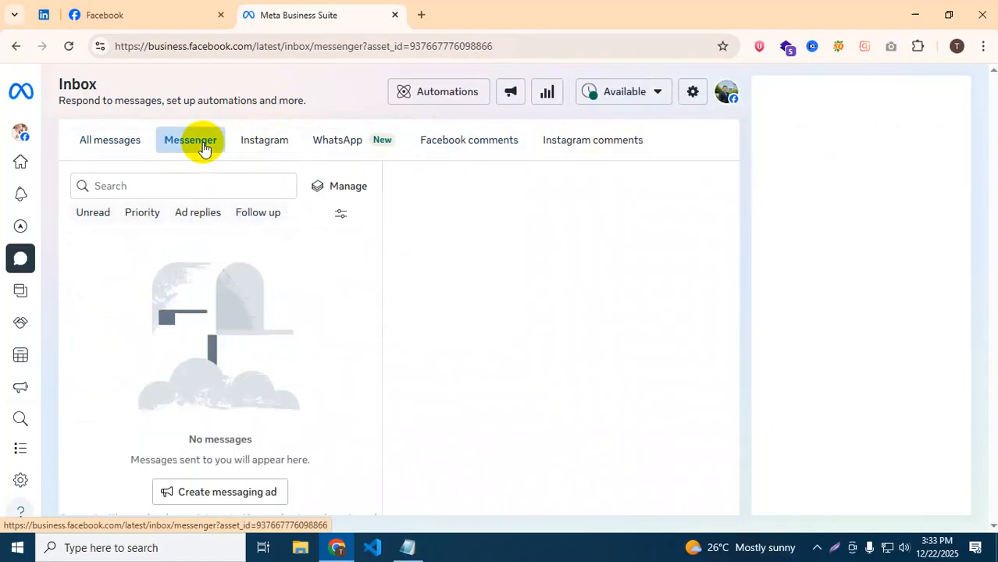
Go via Home to Content and scroll the published Posts & reels list with the asrasd post.
{"action": "left_click", "coordinate": [39, 181]}
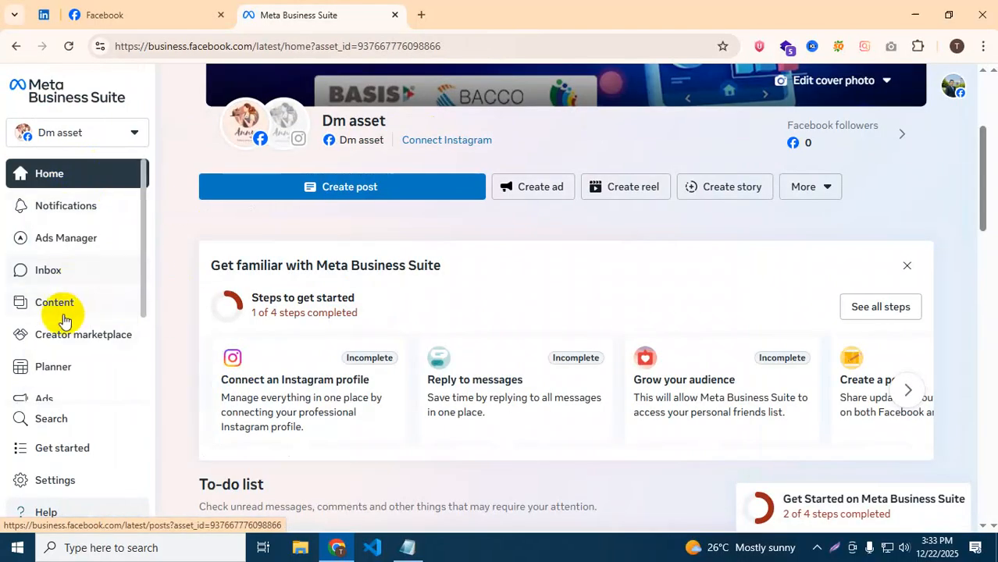
{"action": "left_click", "coordinate": [61, 306]}
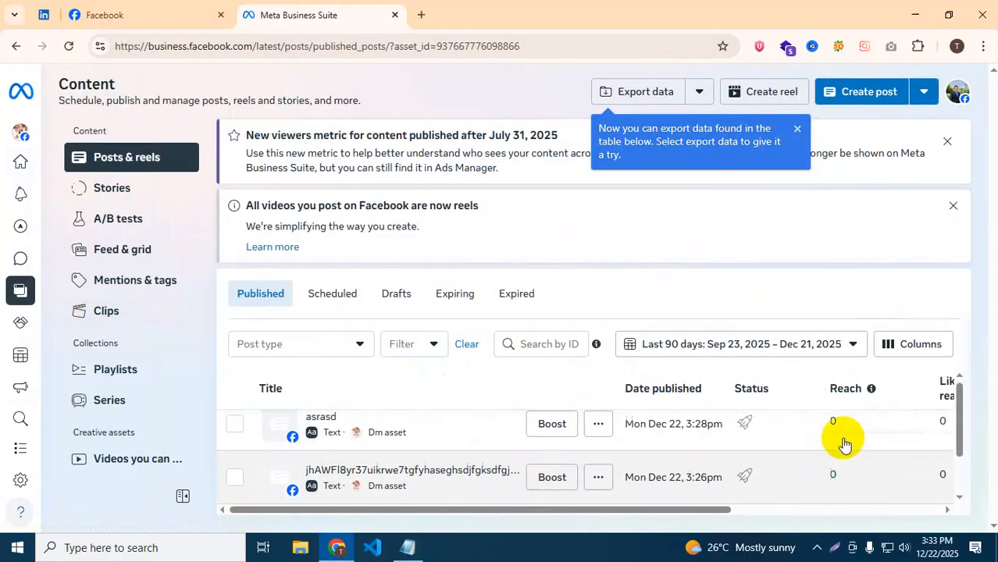
{"action": "scroll", "coordinate": [729, 407], "scroll_direction": "down", "scroll_amount": 1}
{"action": "scroll", "coordinate": [468, 429], "scroll_direction": "up", "scroll_amount": 1}
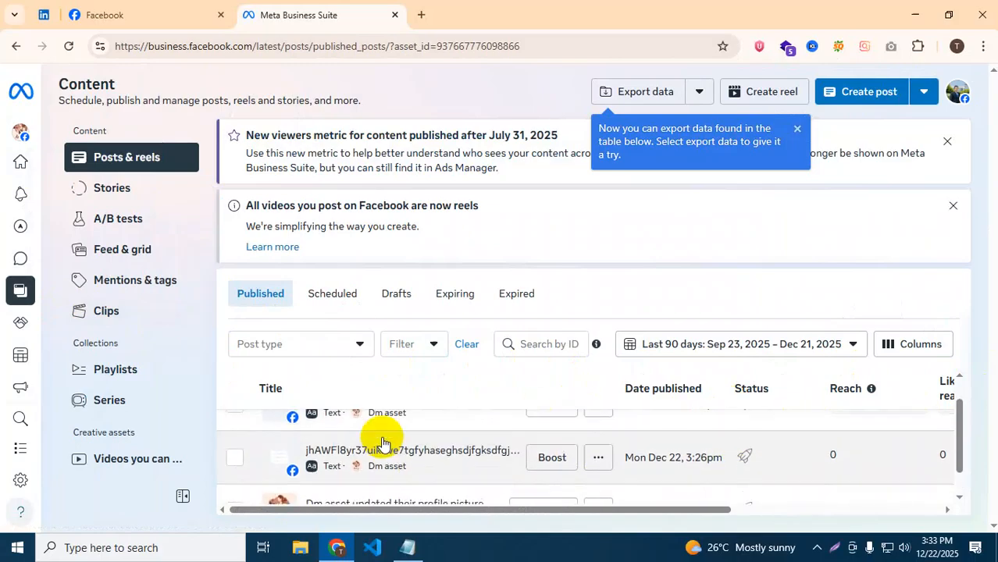
{"action": "scroll", "coordinate": [949, 451], "scroll_direction": "down", "scroll_amount": 1}
From the Dm asset Home page, open Planner in a new browser tab and switch to it.
{"action": "mouse_move", "coordinate": [17, 131]}
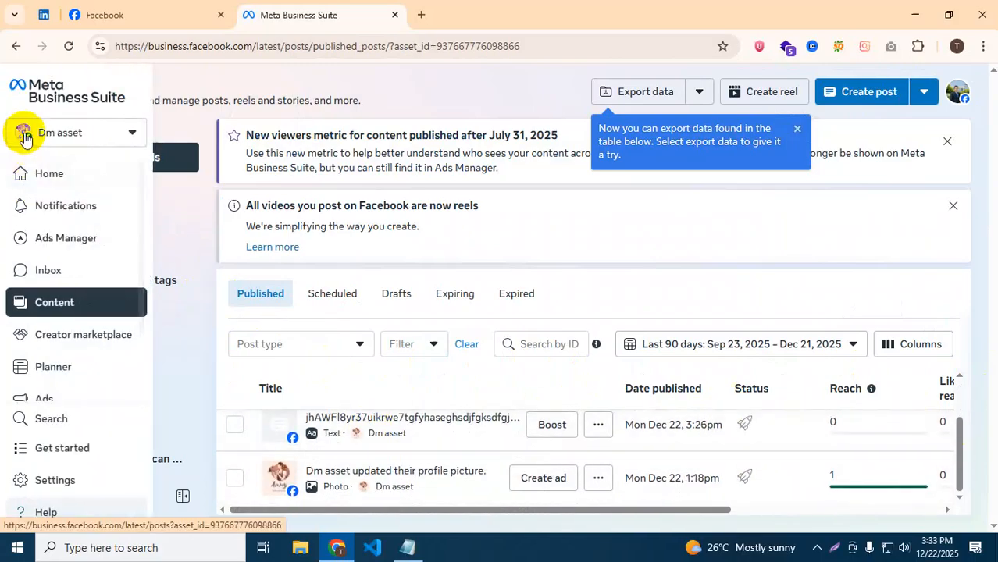
{"action": "left_click", "coordinate": [47, 178]}
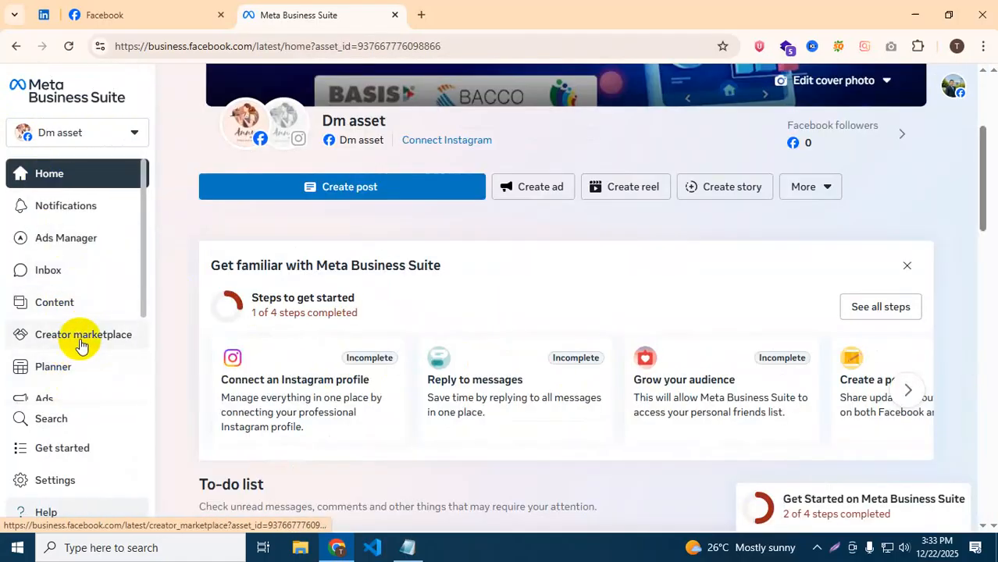
{"action": "scroll", "coordinate": [82, 343], "scroll_direction": "down", "scroll_amount": 1}
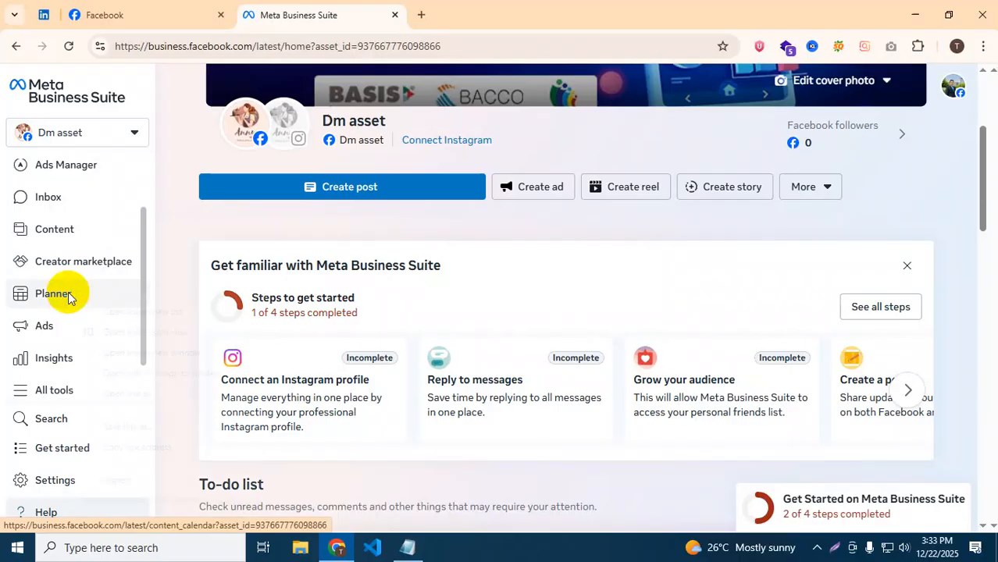
{"action": "right_click", "coordinate": [69, 294]}
{"action": "left_click", "coordinate": [117, 314]}
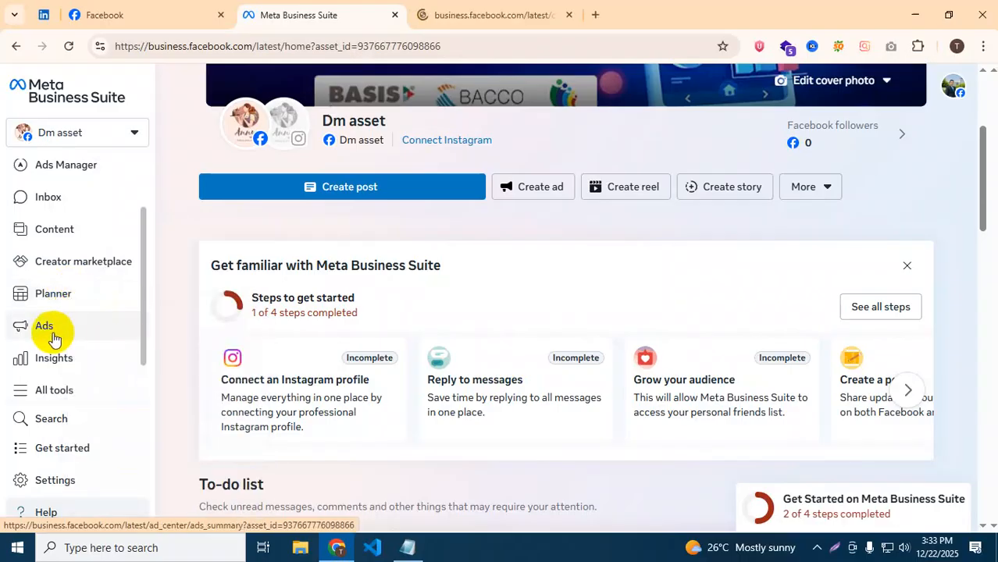
{"action": "left_click", "coordinate": [431, 6]}
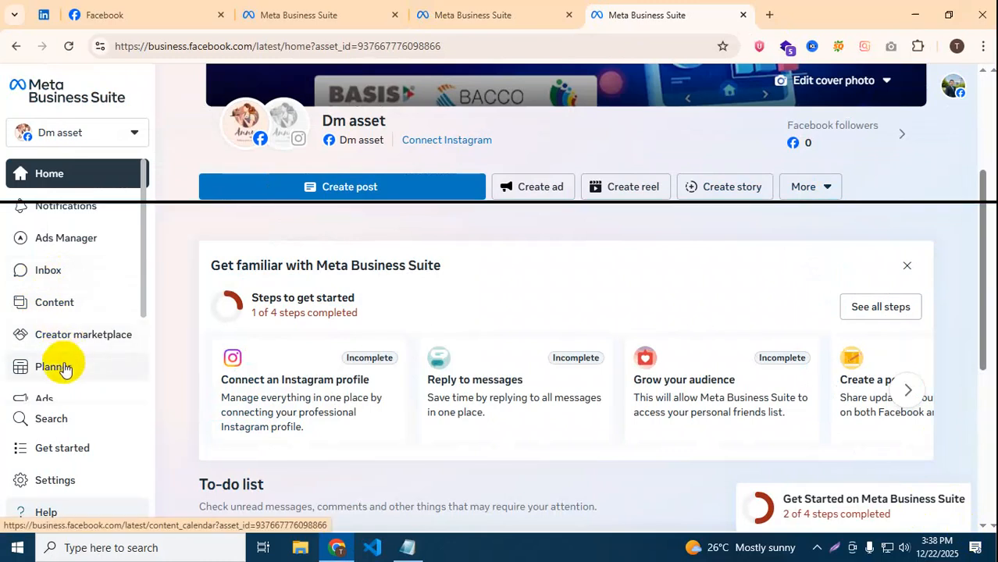
{"action": "scroll", "coordinate": [62, 375], "scroll_direction": "down", "scroll_amount": 1}
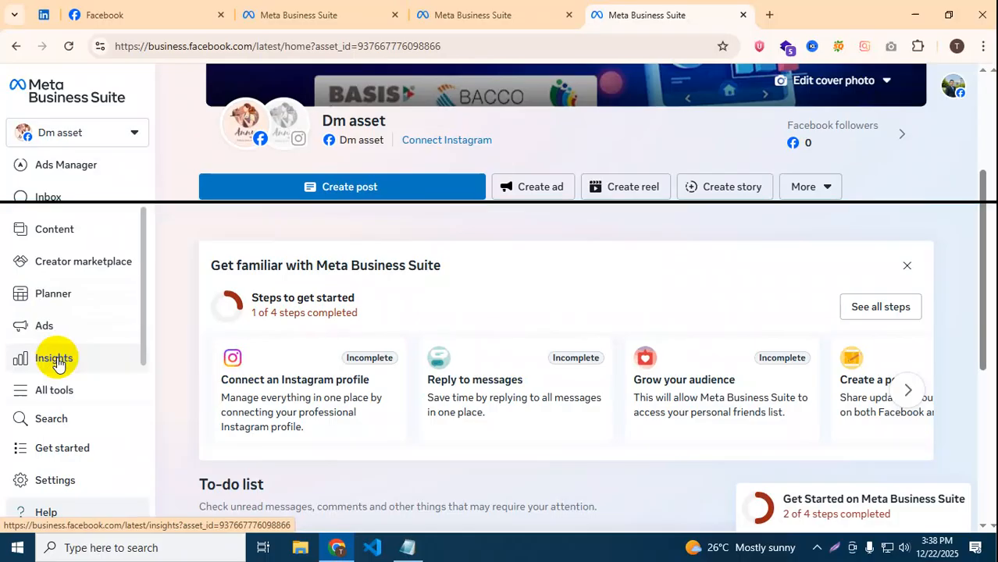
Open Insights, choose View all insights, and Get started on the Results popup.
{"action": "left_click", "coordinate": [56, 363]}
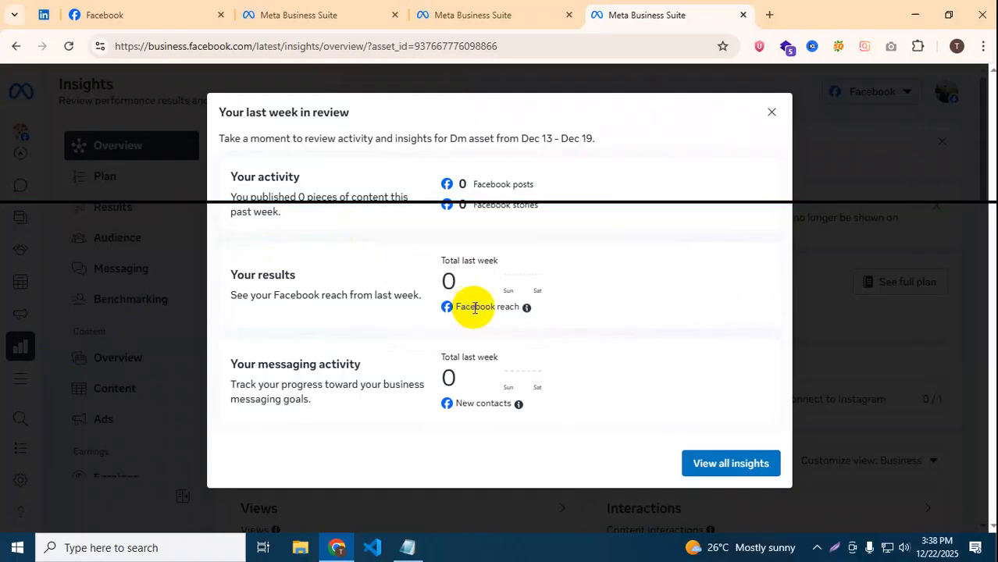
{"action": "left_click", "coordinate": [734, 461]}
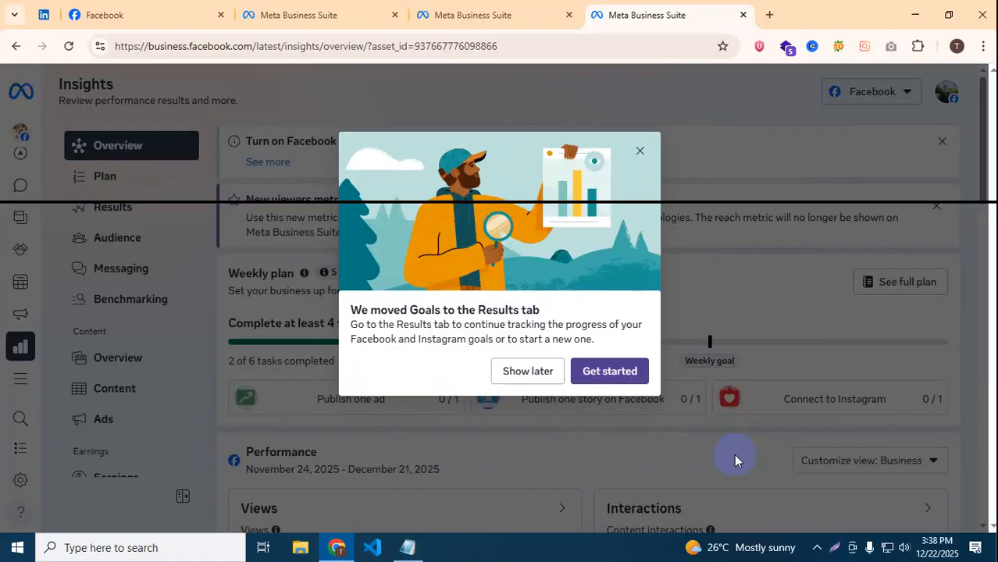
{"action": "left_click", "coordinate": [610, 371]}
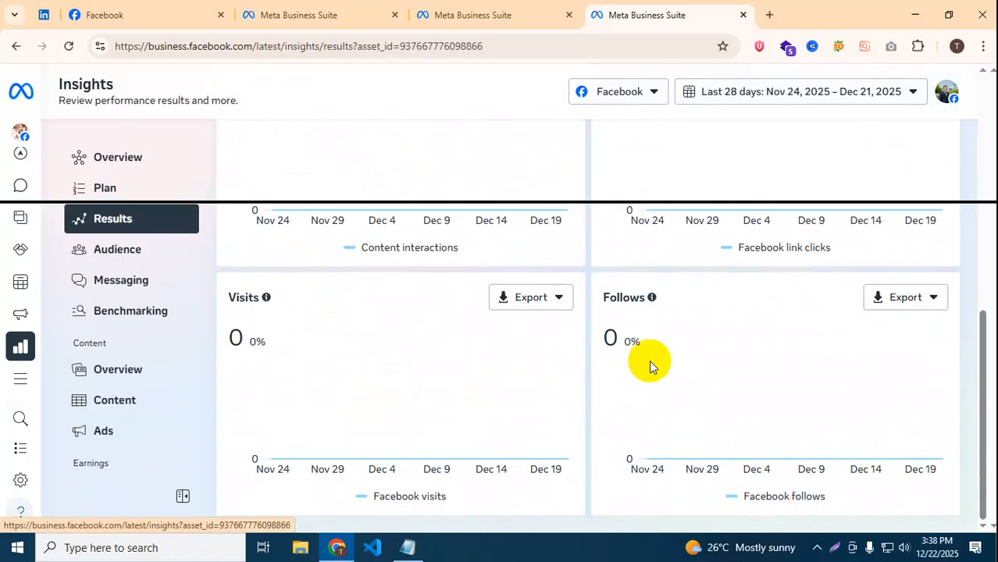
Scroll through the 28-day Views, Link clicks, Visits and Follows charts, all at zero.
{"action": "scroll", "coordinate": [649, 360], "scroll_direction": "up", "scroll_amount": 2}
{"action": "scroll", "coordinate": [649, 360], "scroll_direction": "up", "scroll_amount": 1}
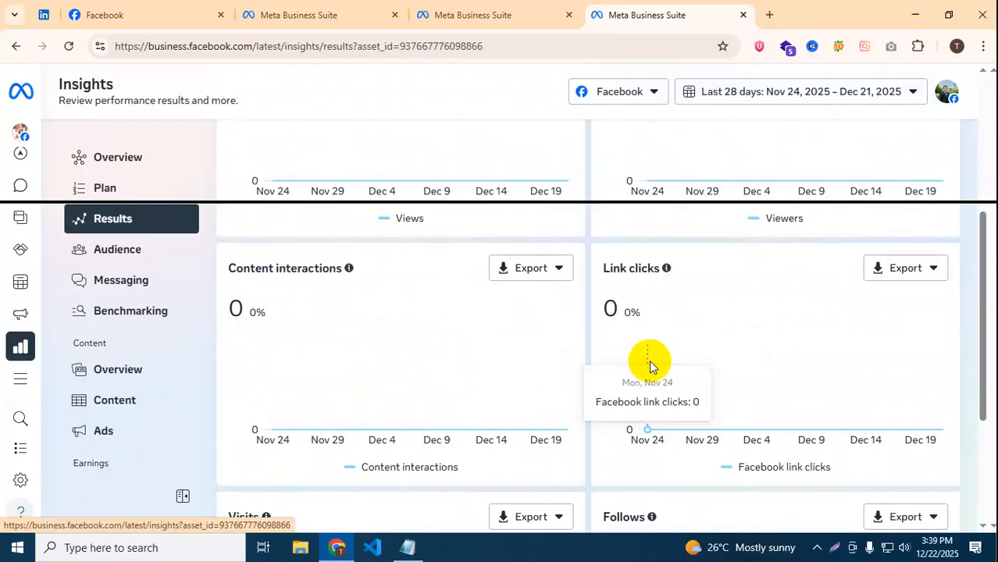
{"action": "scroll", "coordinate": [557, 285], "scroll_direction": "down", "scroll_amount": 3}
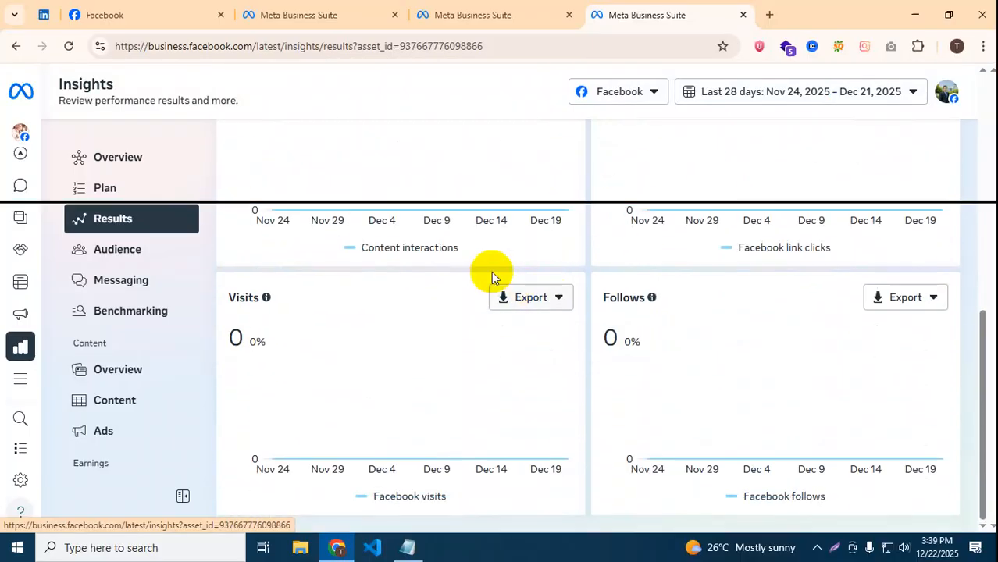
{"action": "scroll", "coordinate": [490, 271], "scroll_direction": "up", "scroll_amount": 5}
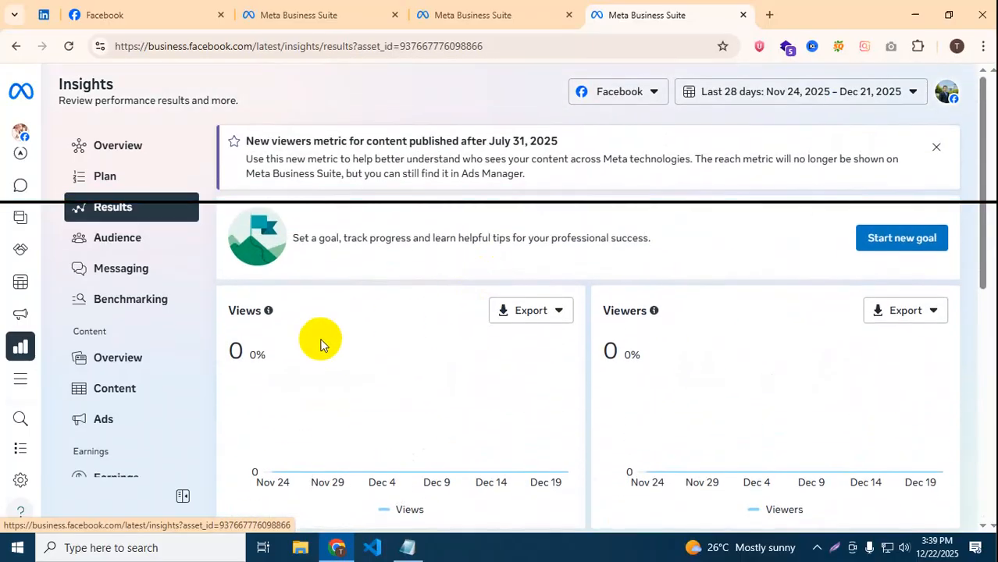
{"action": "scroll", "coordinate": [679, 308], "scroll_direction": "down", "scroll_amount": 4}
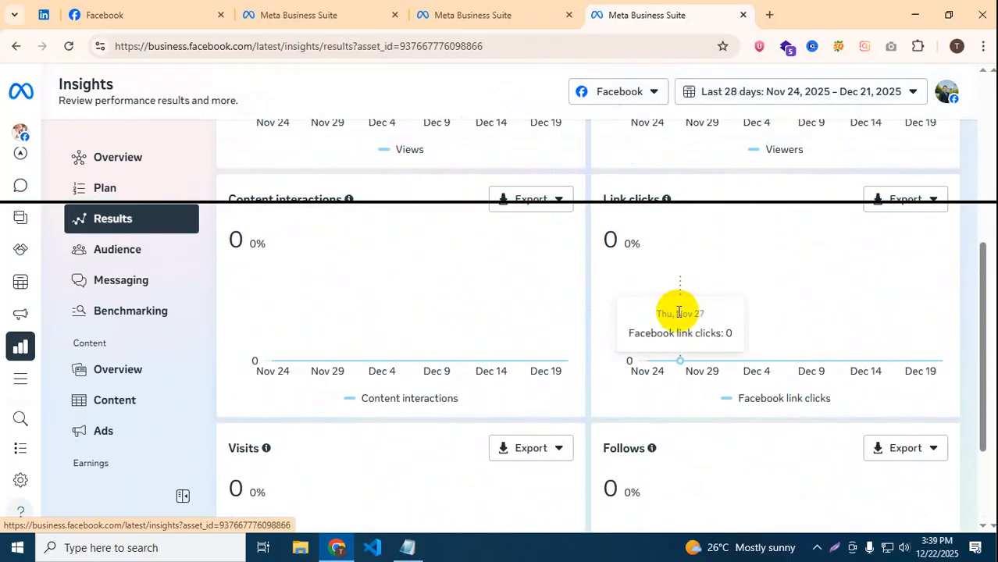
{"action": "scroll", "coordinate": [678, 311], "scroll_direction": "down", "scroll_amount": 2}
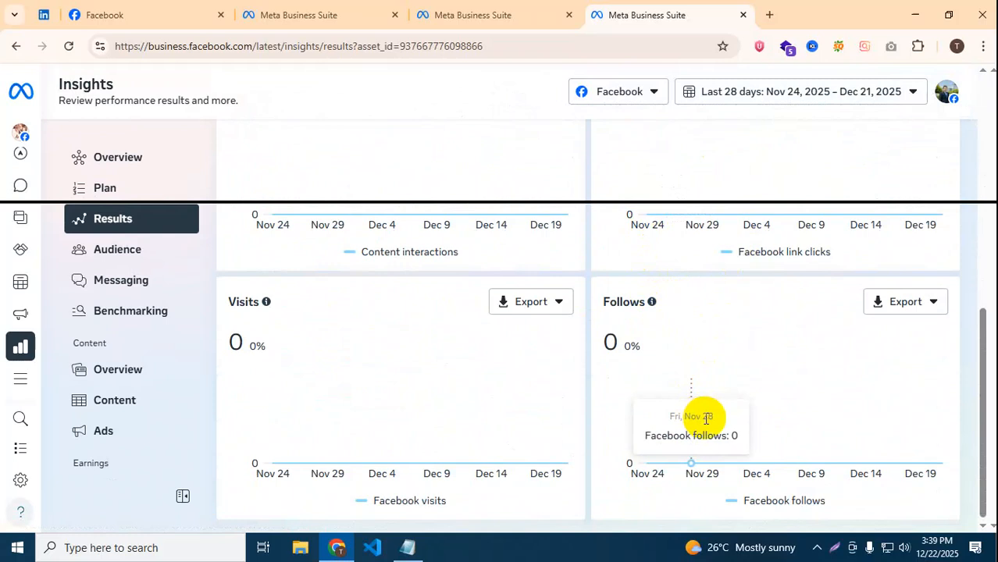
{"action": "scroll", "coordinate": [394, 375], "scroll_direction": "up", "scroll_amount": 4}
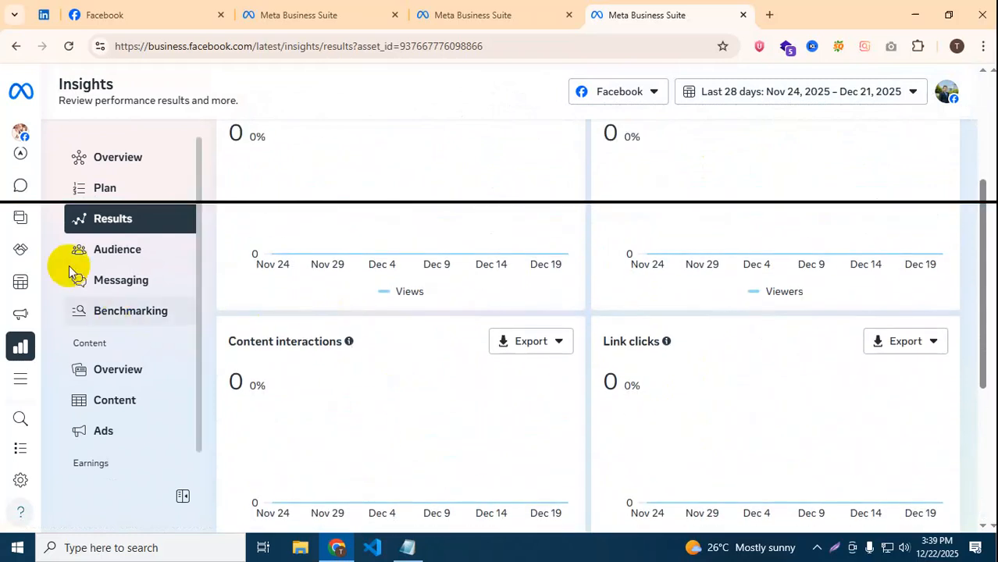
{"action": "mouse_move", "coordinate": [21, 131]}
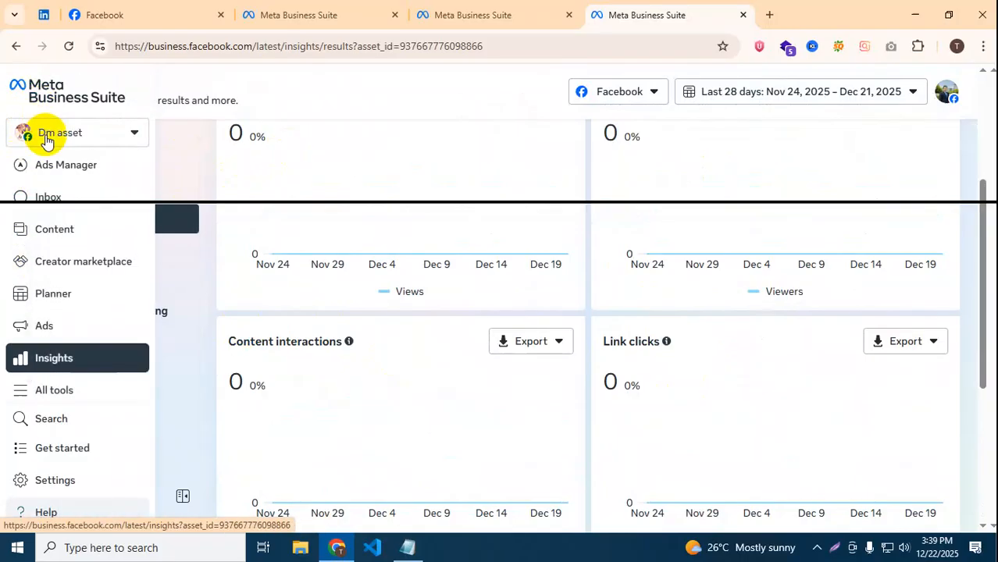
Return to the Business Suite home, glance at the Facebook Page tab, then switch back.
{"action": "left_click", "coordinate": [48, 90]}
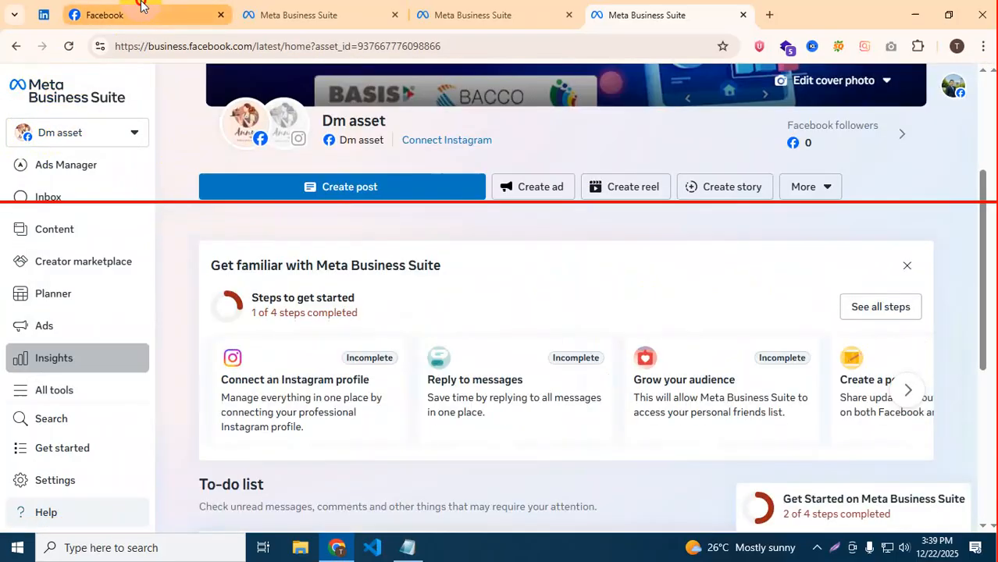
{"action": "left_click", "coordinate": [141, 8]}
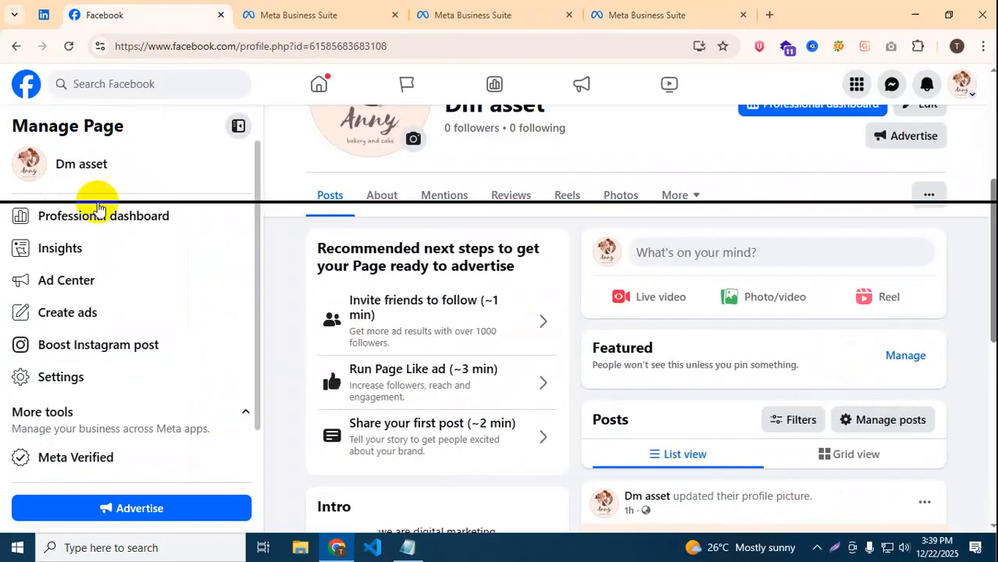
{"action": "left_click", "coordinate": [265, 14]}
{"action": "scroll", "coordinate": [70, 390], "scroll_direction": "down", "scroll_amount": 1}
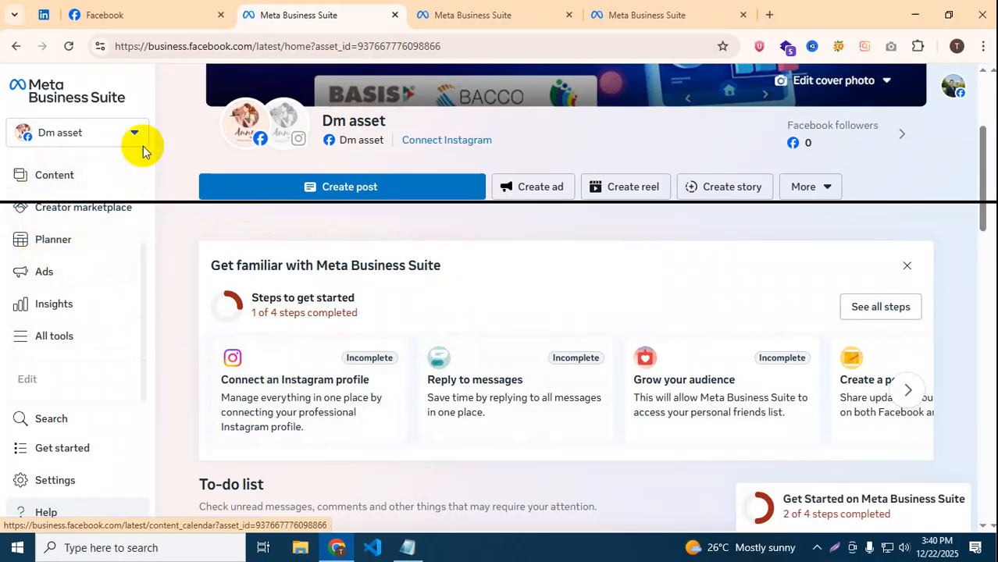
Return to the Posts & reels list, then open the Dm asset Page's empty Inbox.
{"action": "mouse_move", "coordinate": [295, 192]}
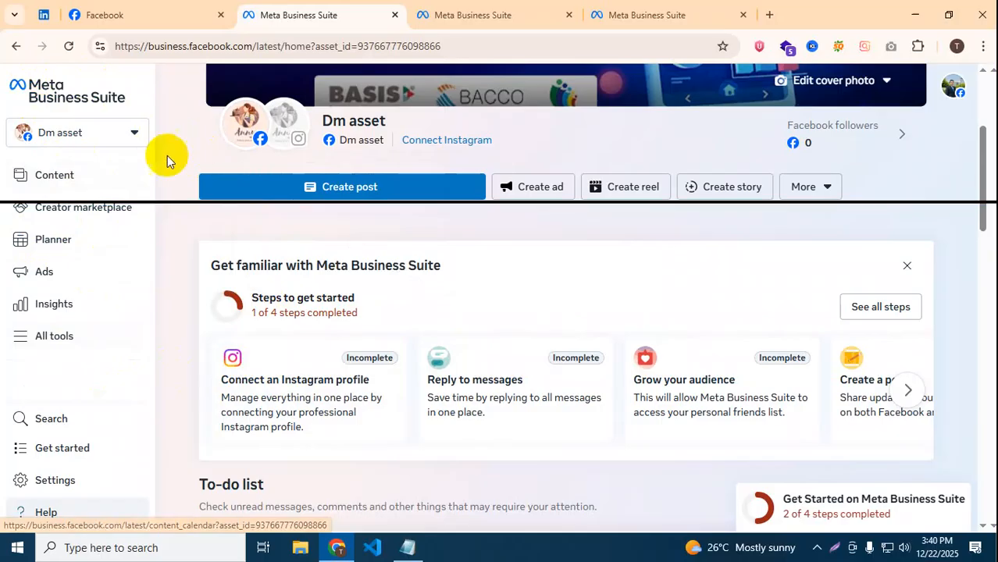
{"action": "left_click", "coordinate": [16, 48]}
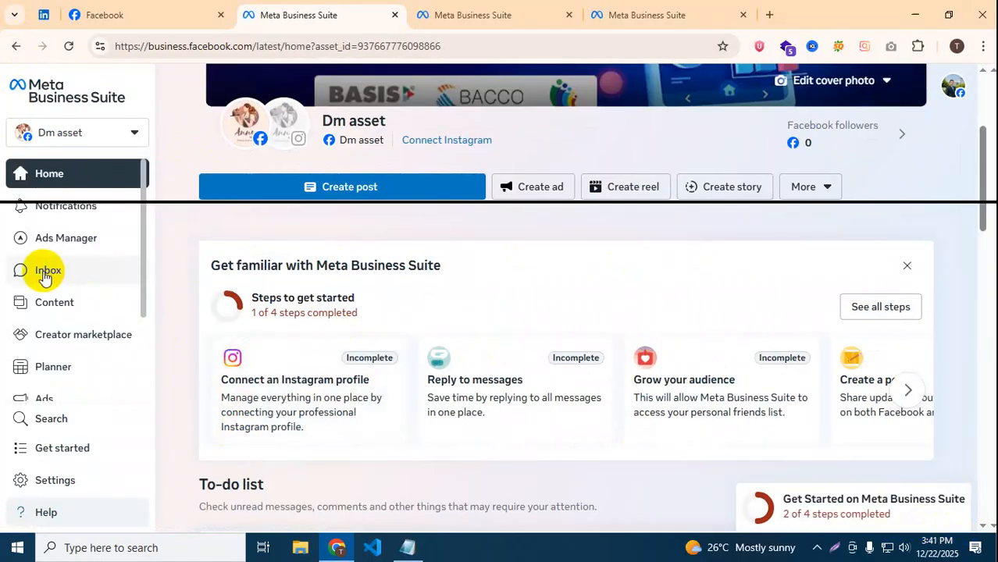
{"action": "left_click", "coordinate": [45, 273]}
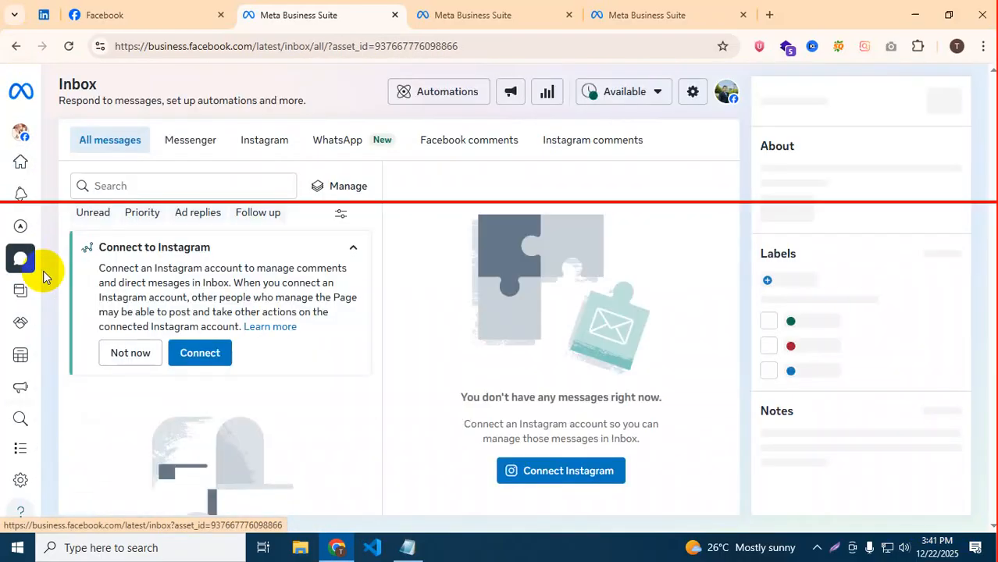
Open Inbox Automations to see suggestions like Comment to message, Instant reply and Away message.
{"action": "left_click", "coordinate": [419, 95]}
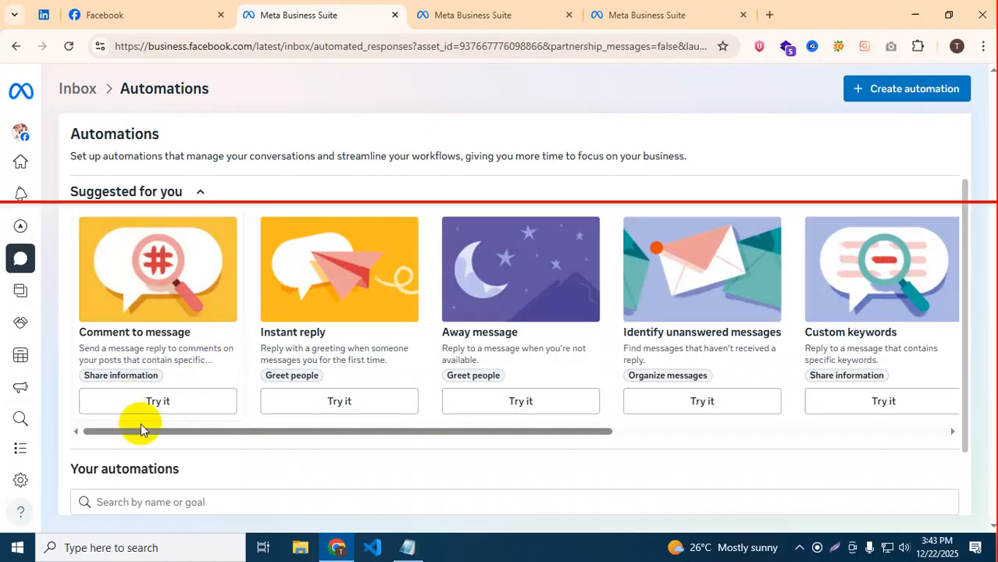
{"action": "left_click_drag", "start_coordinate": [143, 434], "coordinate": [302, 436]}
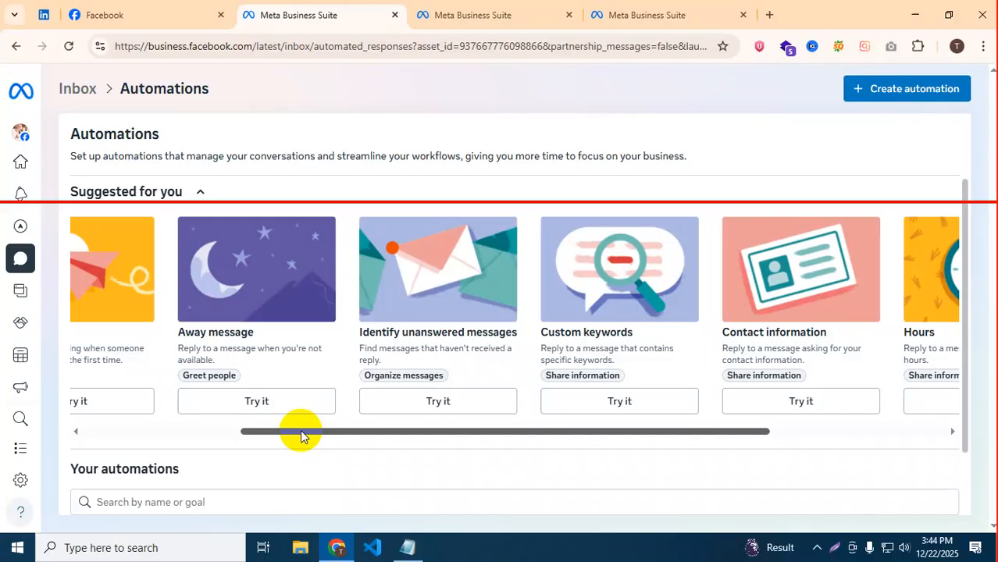
{"action": "left_click_drag", "start_coordinate": [302, 435], "coordinate": [492, 465]}
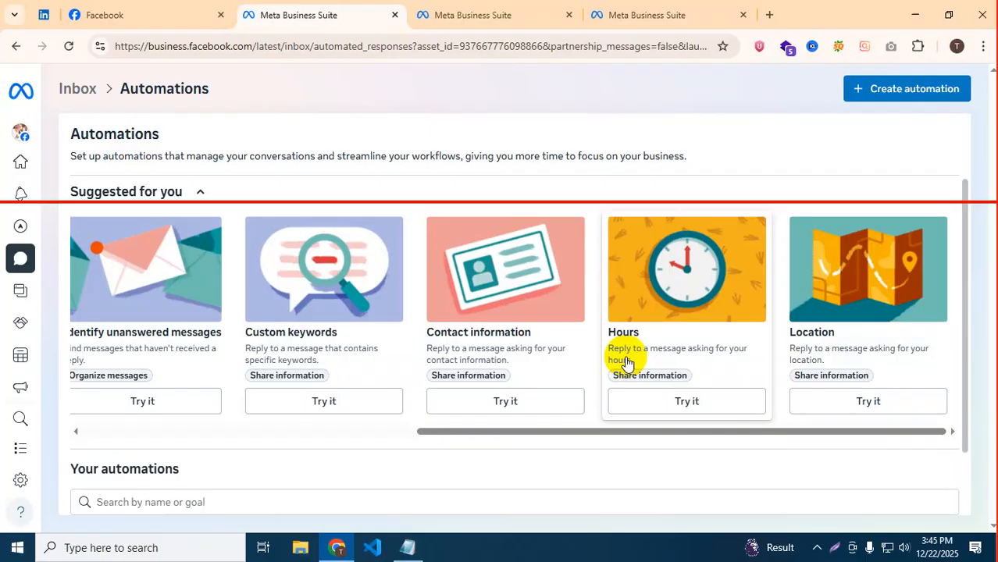
{"action": "left_click_drag", "start_coordinate": [423, 431], "coordinate": [7, 457]}
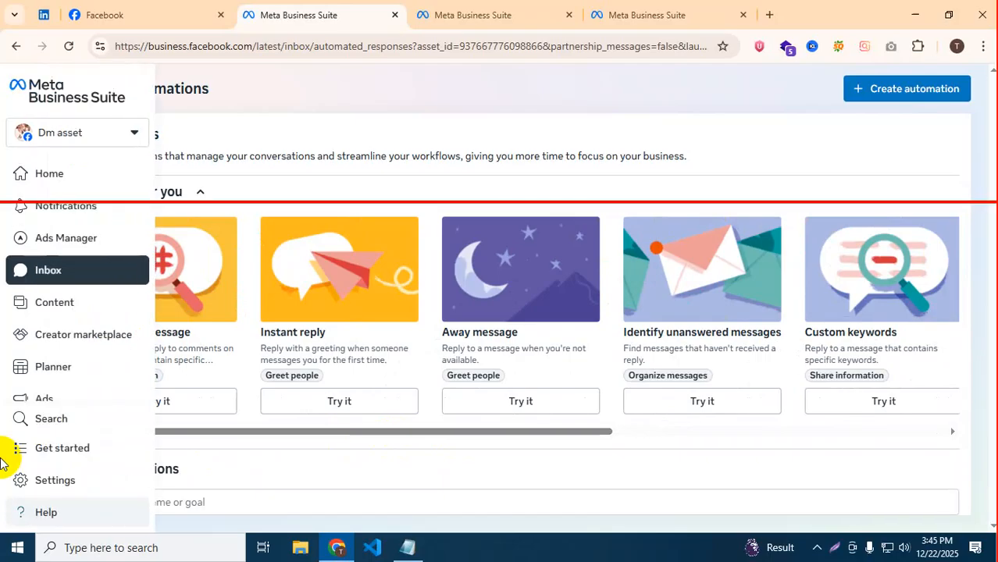